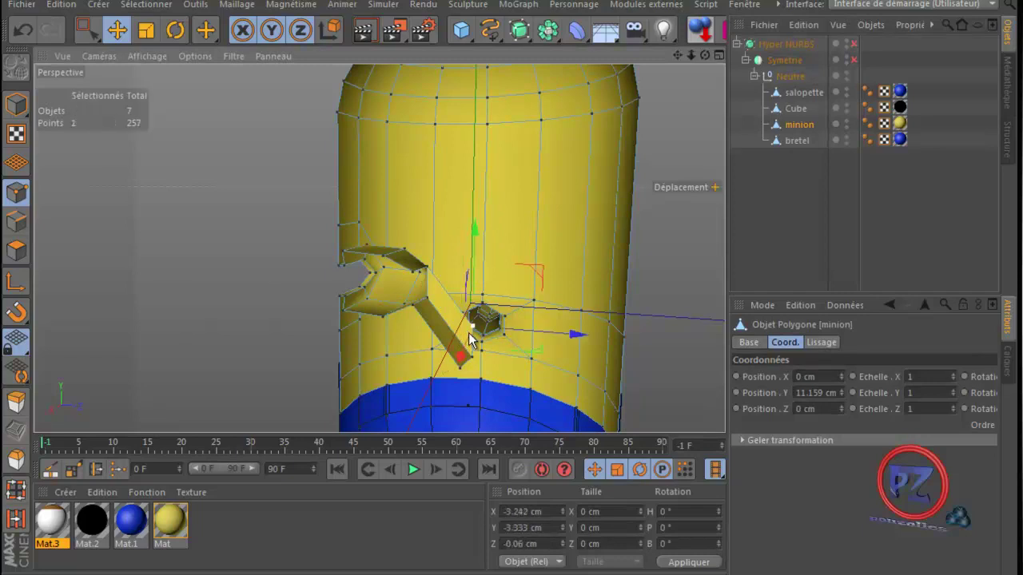
- Undo the recent series of point and polygon edits around the minion's mouth cavity
key(ctrl+z)
key(ctrl+z)
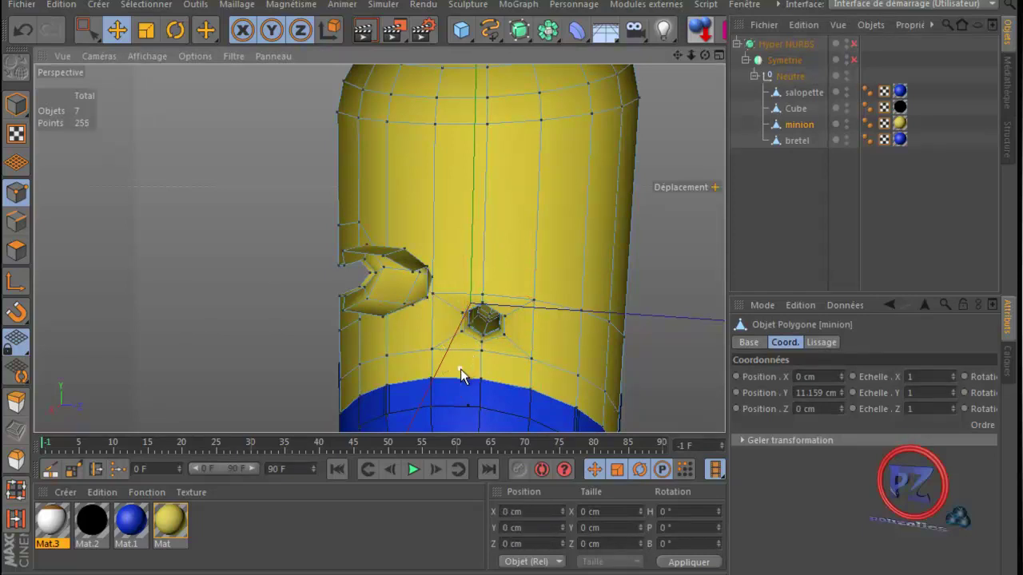
key(ctrl+z)
key(ctrl+z)
key(ctrl+z)
key(ctrl+z)
key(ctrl+z)
key(ctrl+z)
key(ctrl+z)
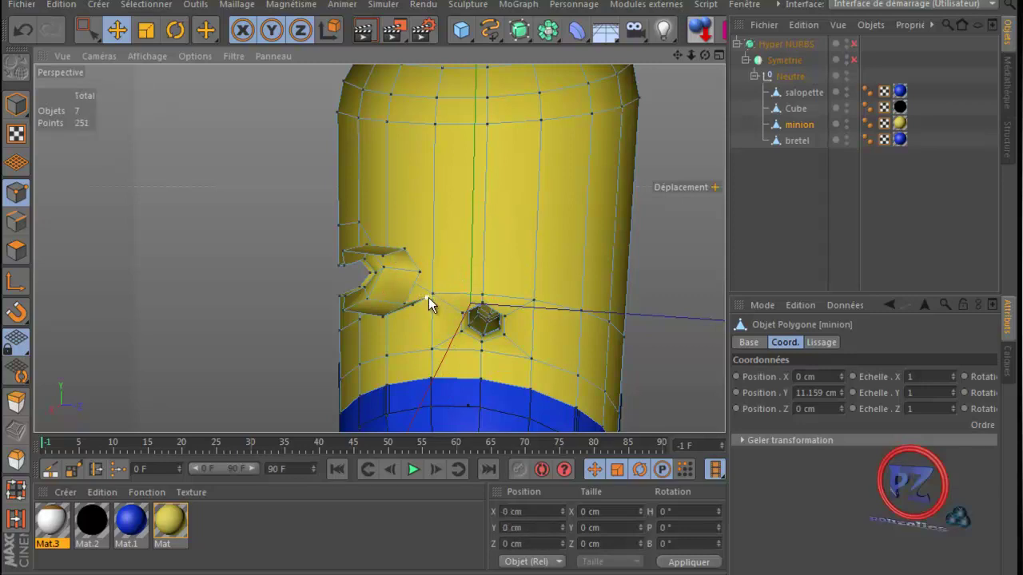
key(ctrl+z)
key(ctrl+z)
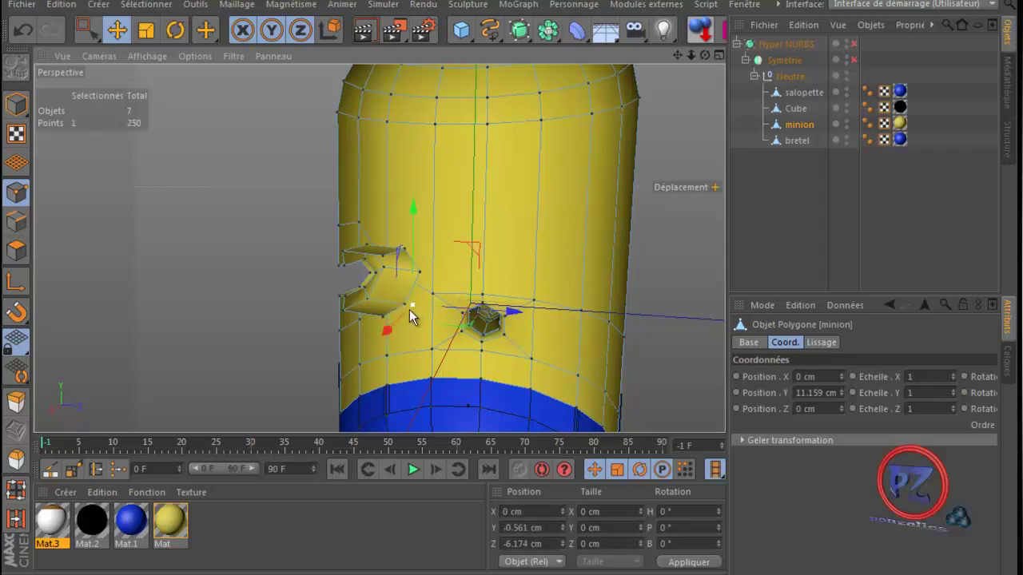
key(ctrl+z)
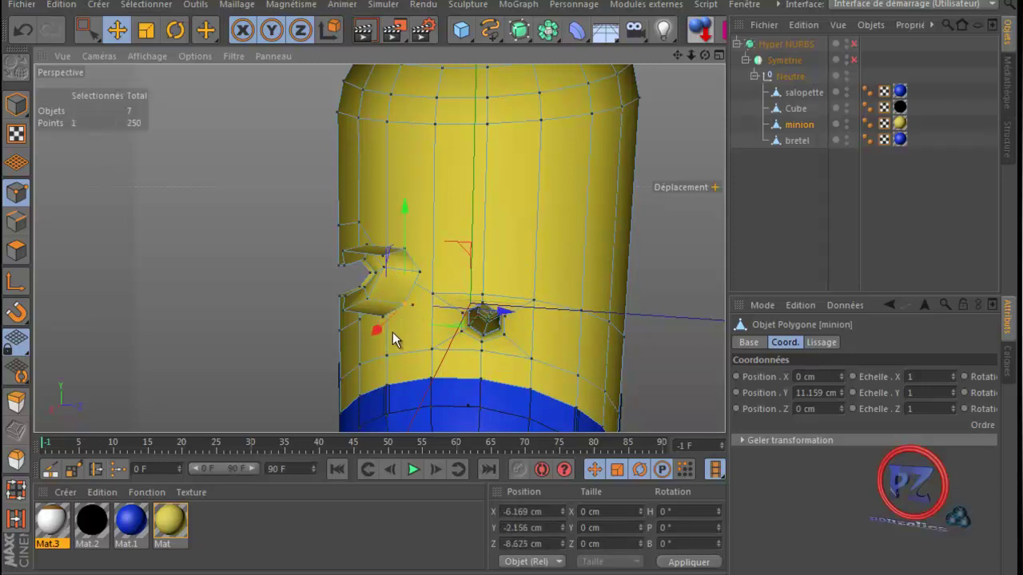
key(ctrl+z)
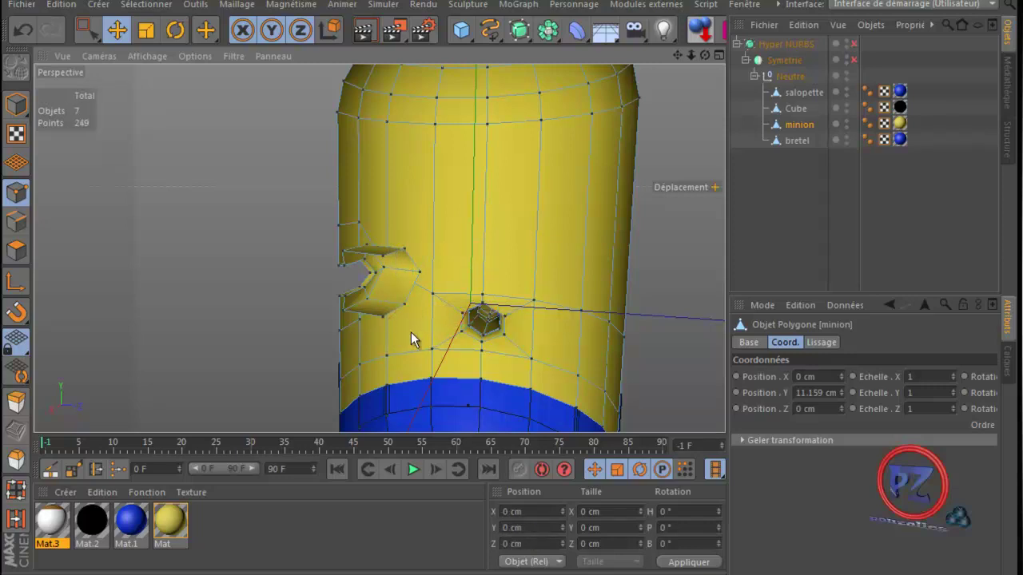
- Select the five rear points of the mouth cavity on the minion mesh and delete them
mouse_move(706, 55)
mouse_down()
mouse_move(505, 336)
mouse_move(700, 52)
mouse_up()
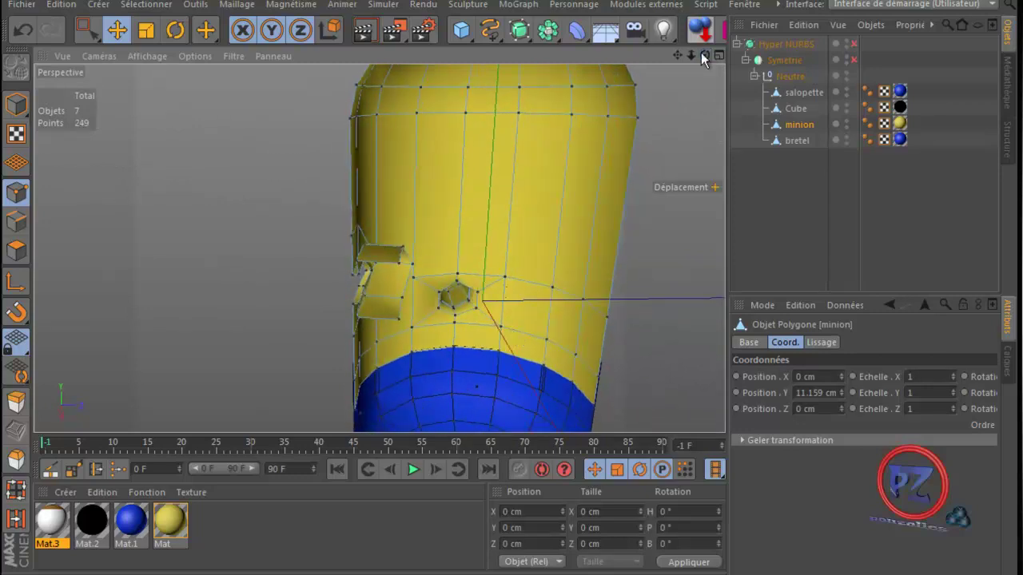
click(400, 318)
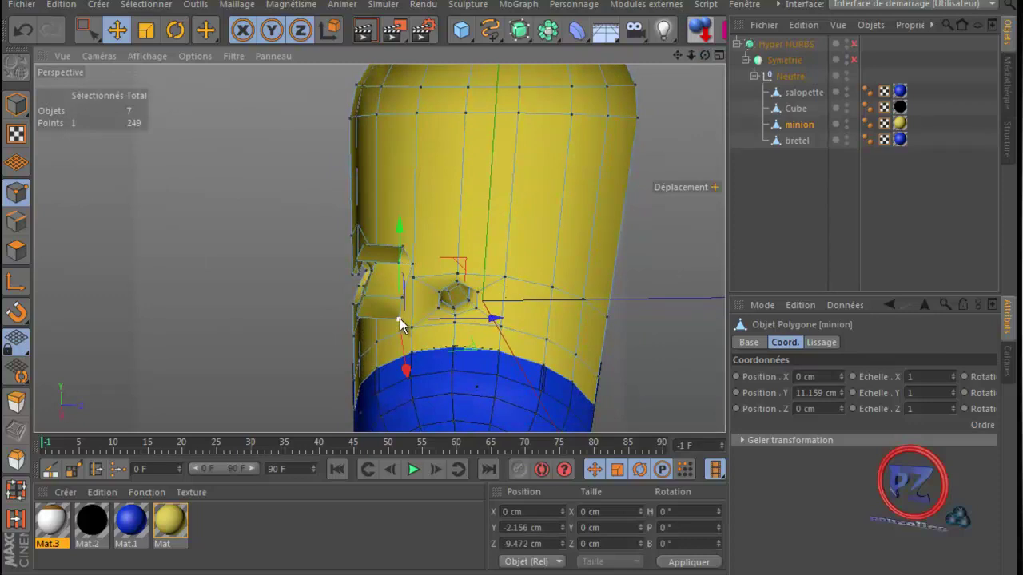
shift+click(402, 300)
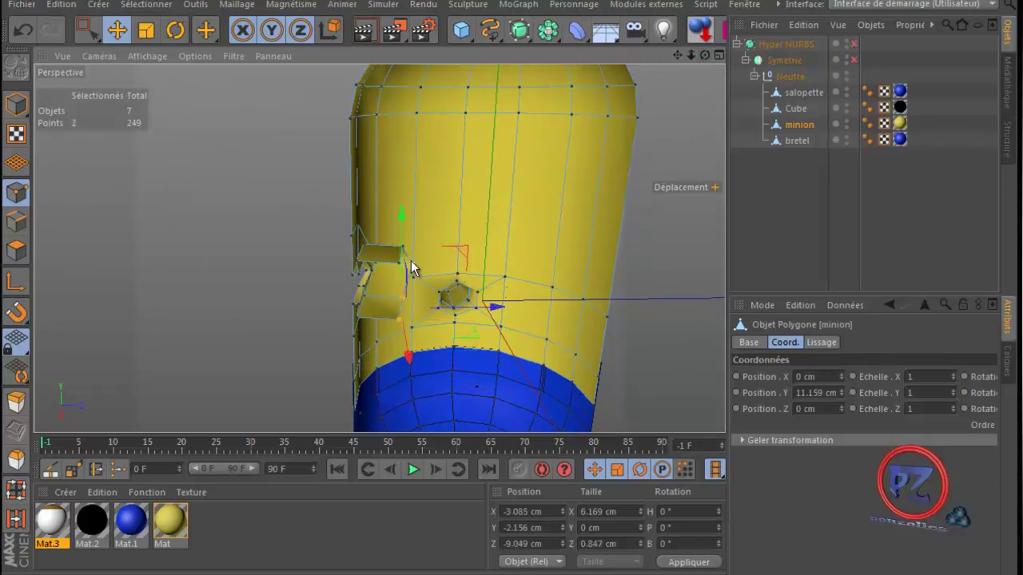
shift+click(409, 257)
shift+click(400, 265)
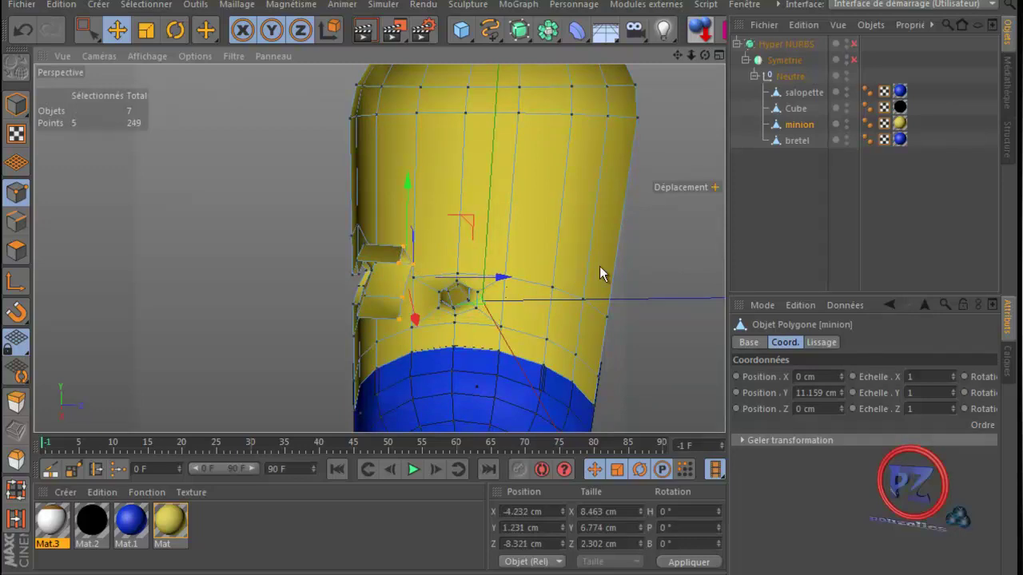
key(Delete)
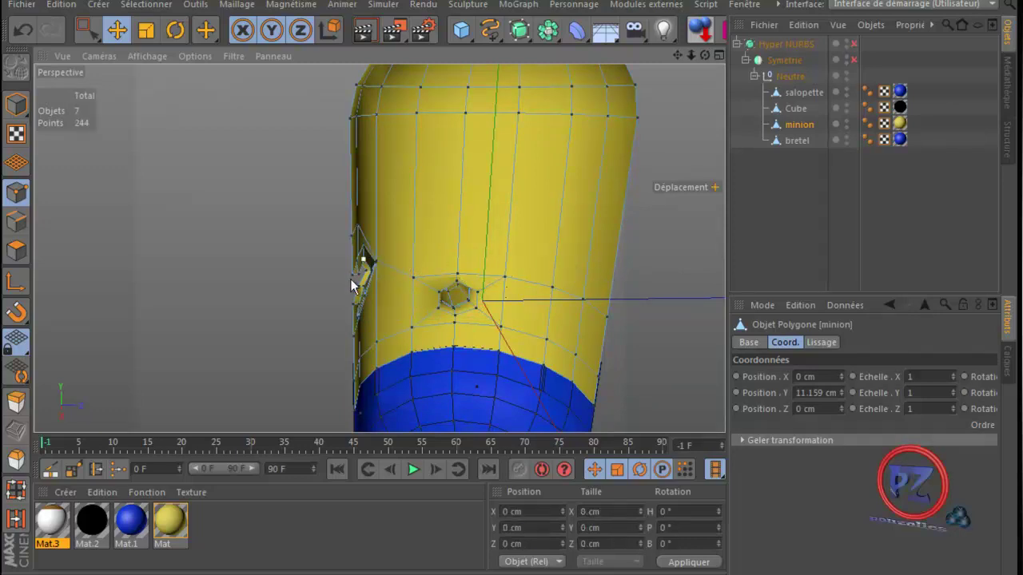
- Select the inner edges of the minion's mouth opening and extrude them with a 0 cm offset
drag(707, 54, 511, 332)
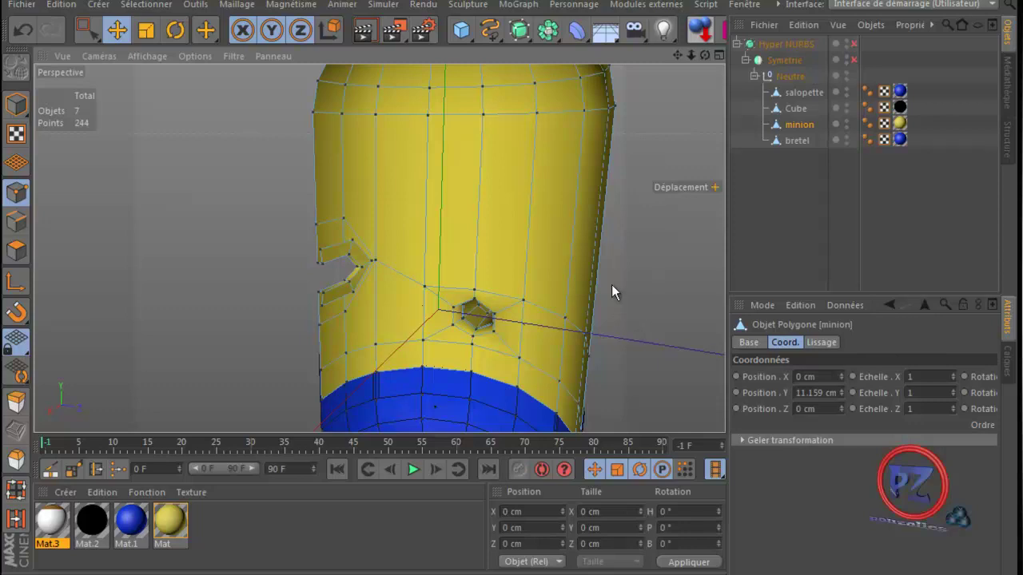
click(320, 250)
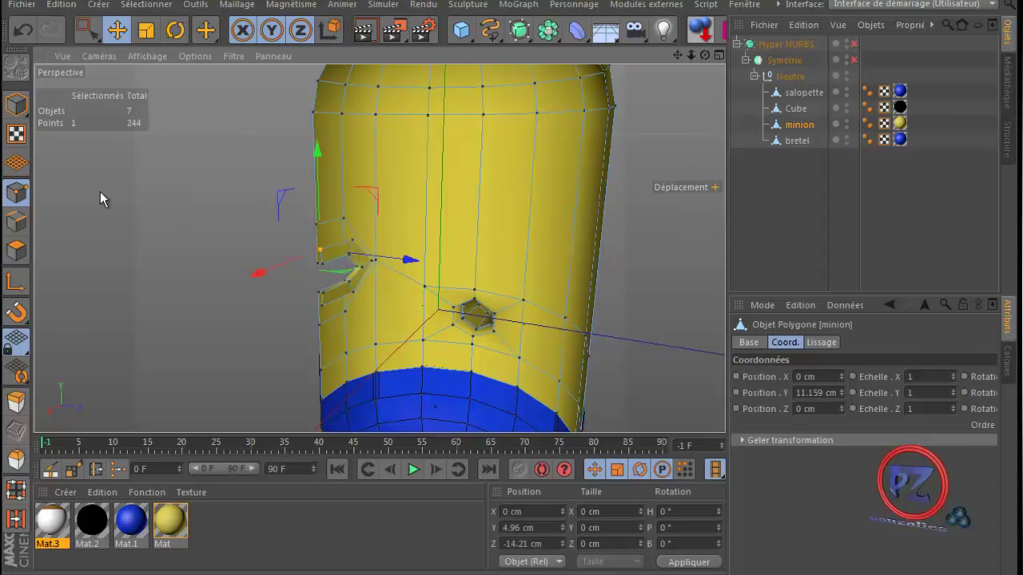
click(16, 221)
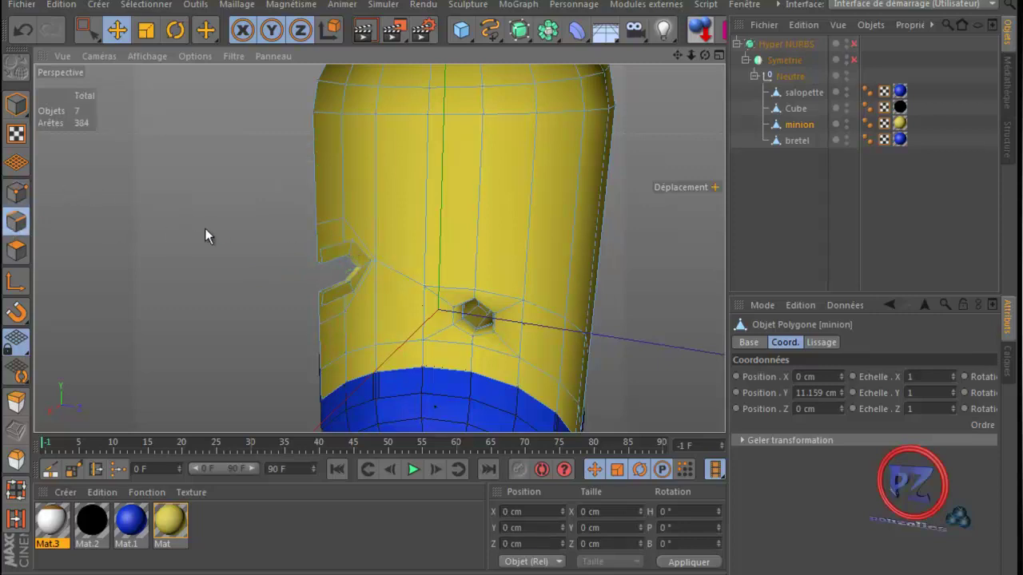
click(337, 247)
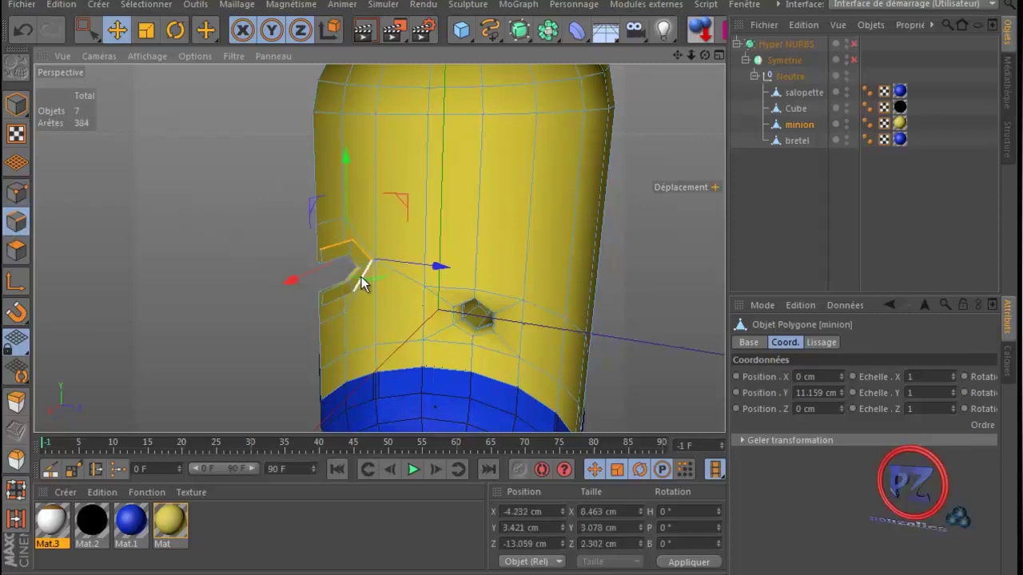
shift+click(361, 276)
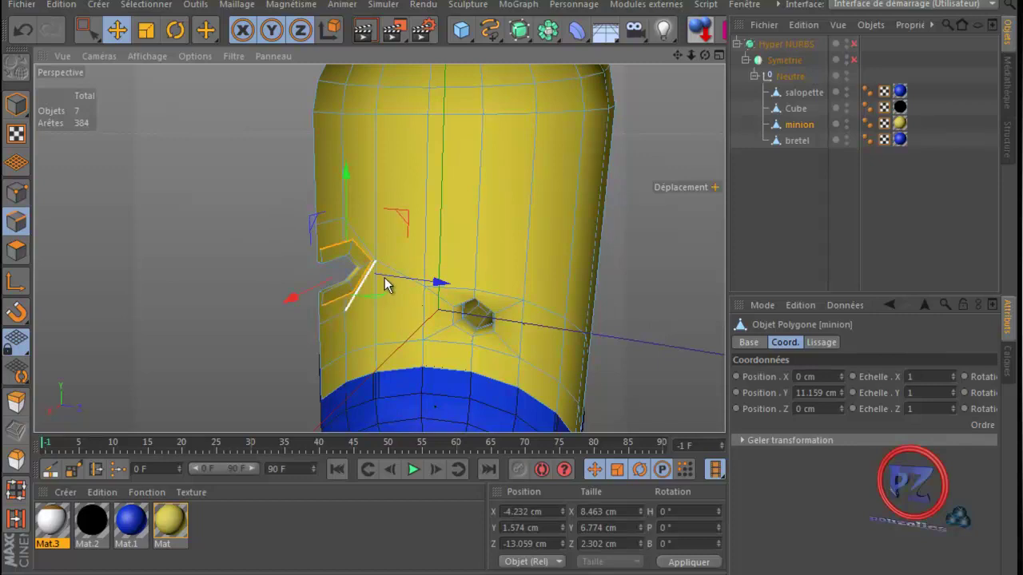
click(16, 402)
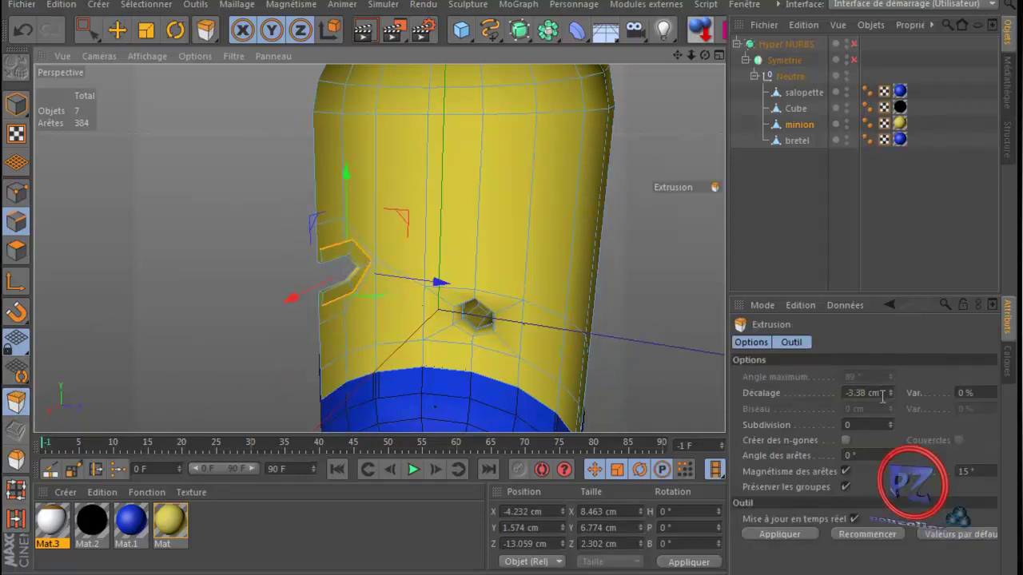
drag(883, 391, 810, 393)
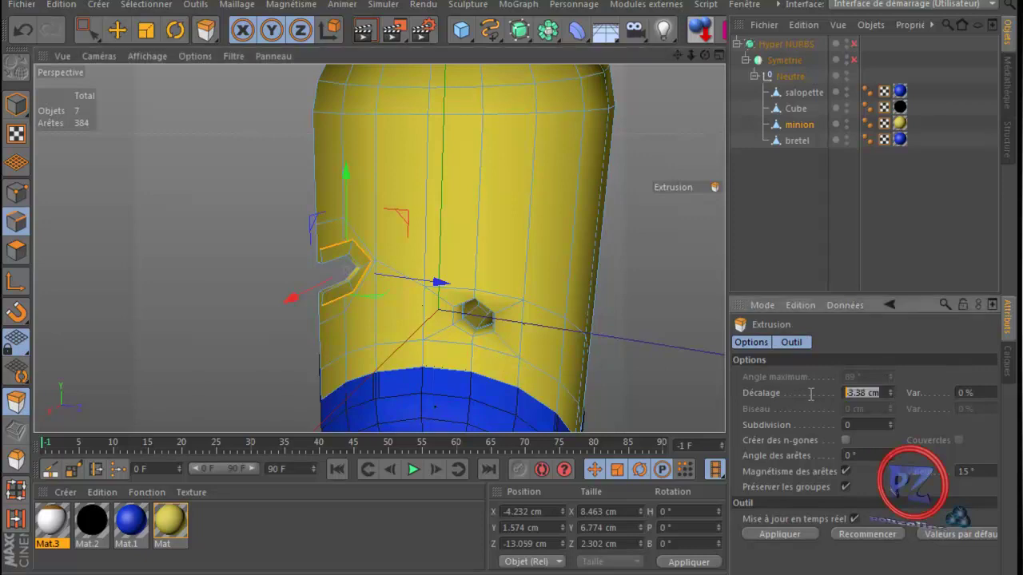
text(0)
key(Return)
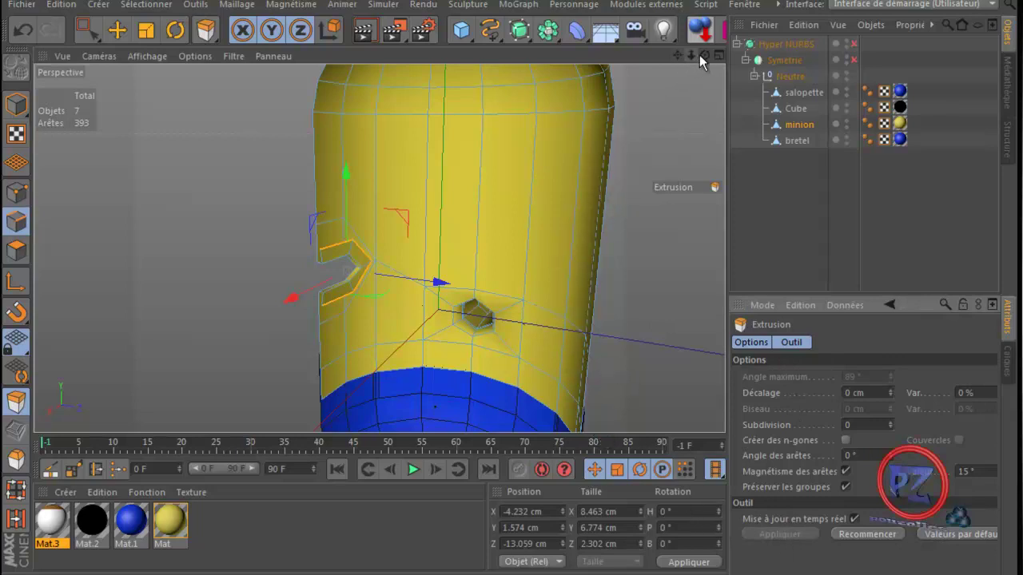
- Move the extruded mouth edges about 5.3 cm into the head along the Z axis
drag(702, 55, 511, 333)
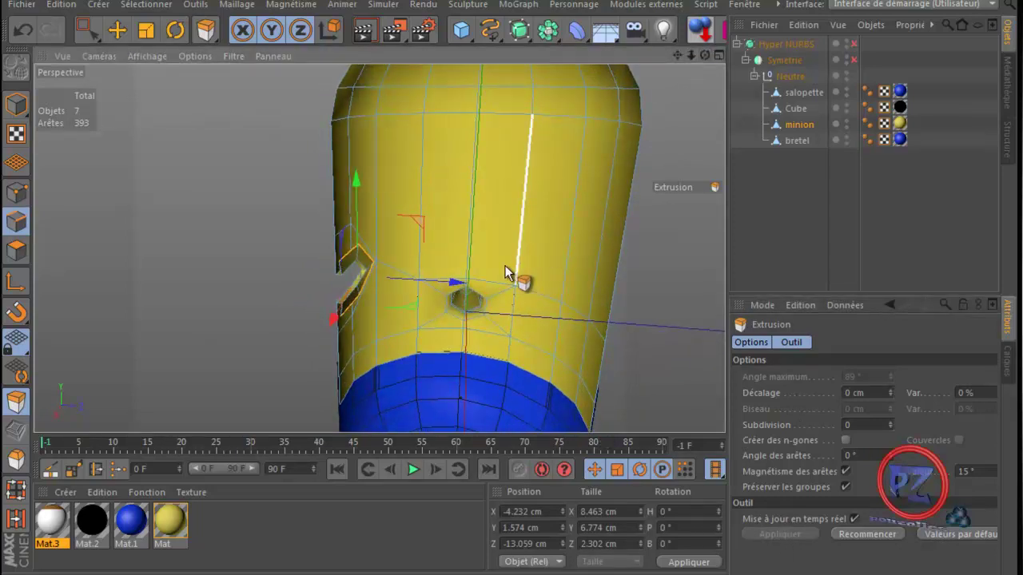
drag(456, 282, 491, 291)
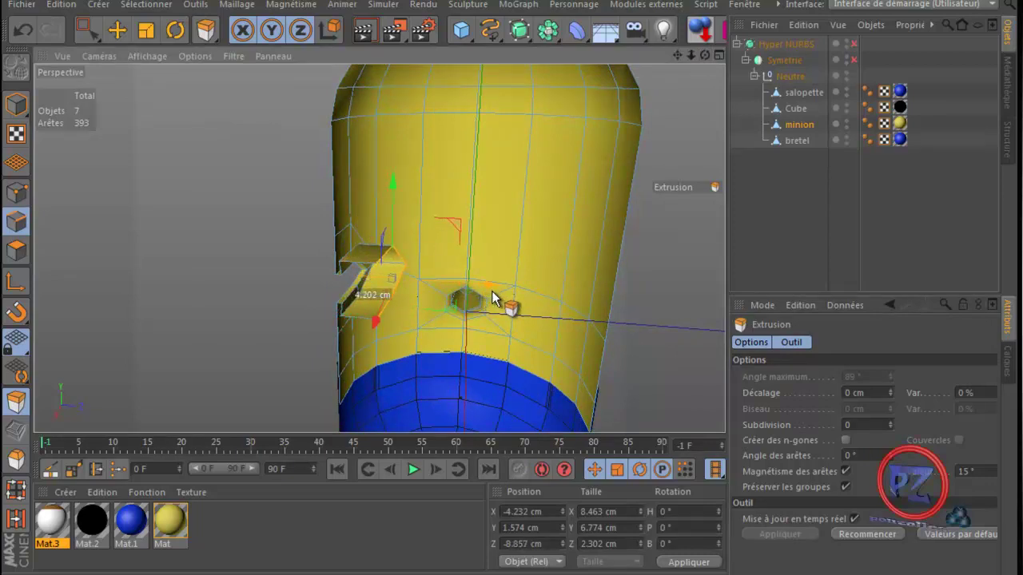
drag(491, 290, 491, 290)
- Extrude the inner mouth edges again with a 1.13 cm offset and move them deeper to about Z -4.67 cm
drag(700, 55, 461, 345)
drag(705, 54, 510, 333)
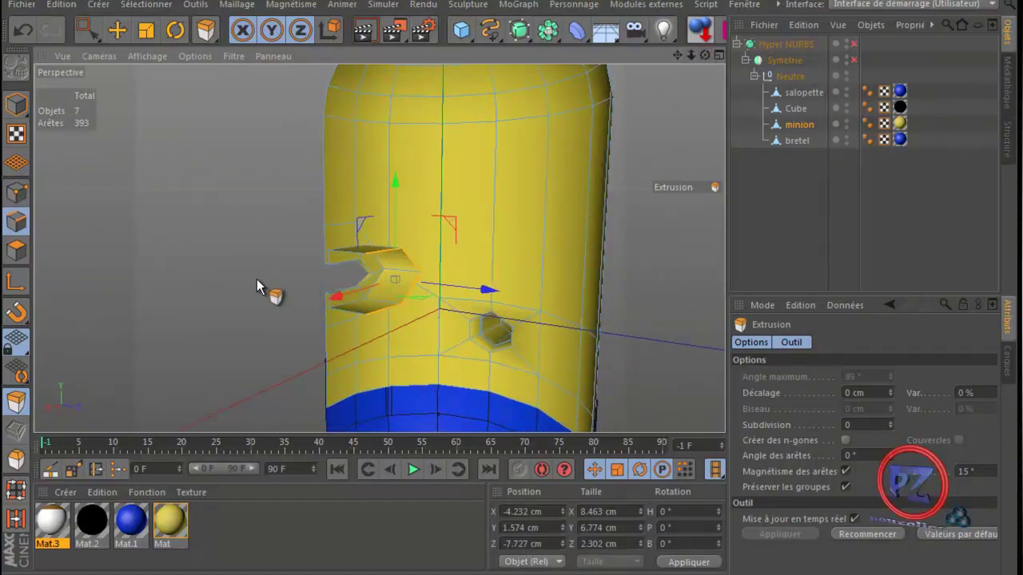
drag(511, 333, 512, 332)
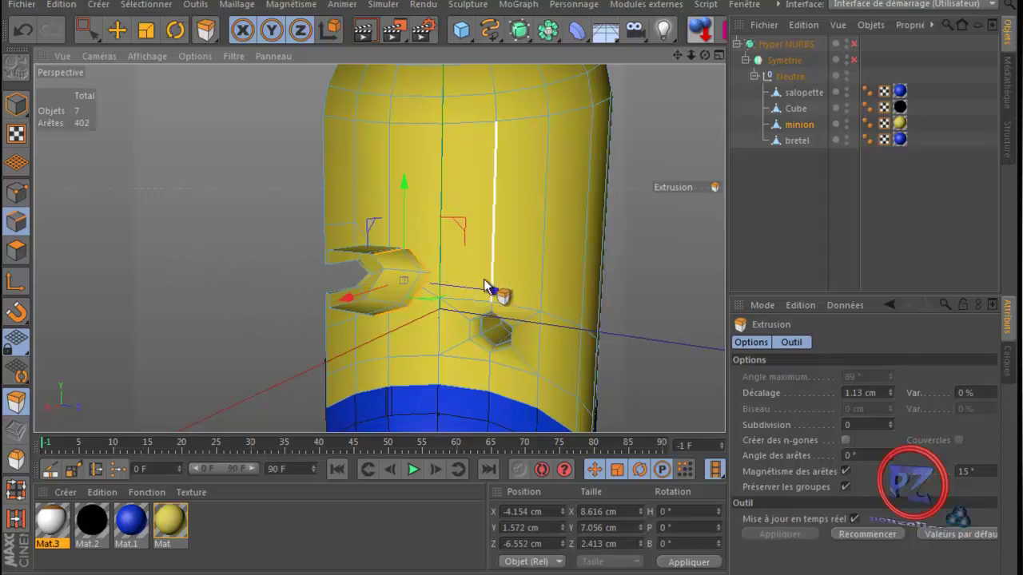
drag(499, 292, 520, 296)
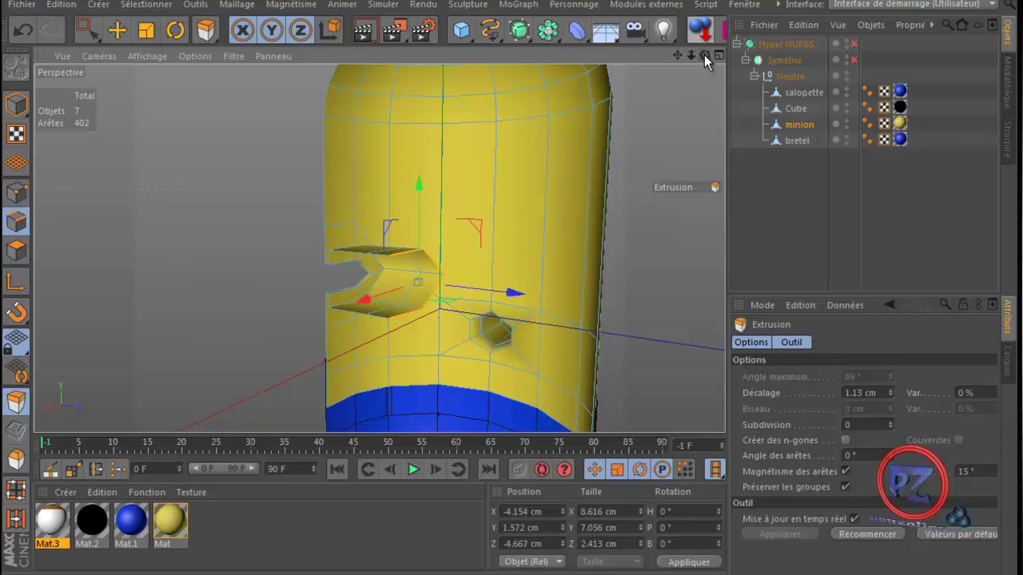
- Scale the innermost mouth edges down uniformly to about 5.9 cm wide and 4.8 cm high
drag(704, 55, 512, 334)
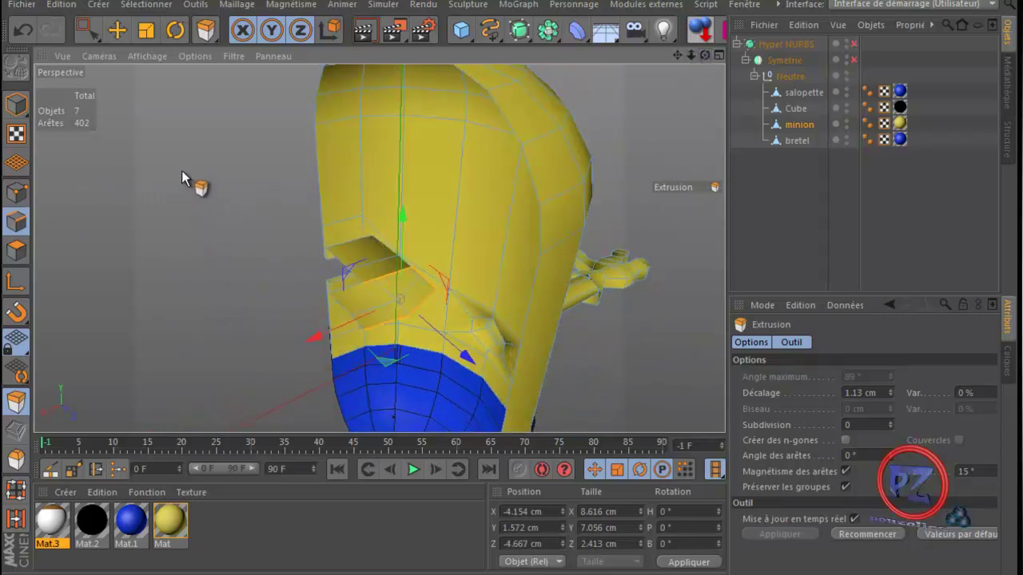
click(155, 36)
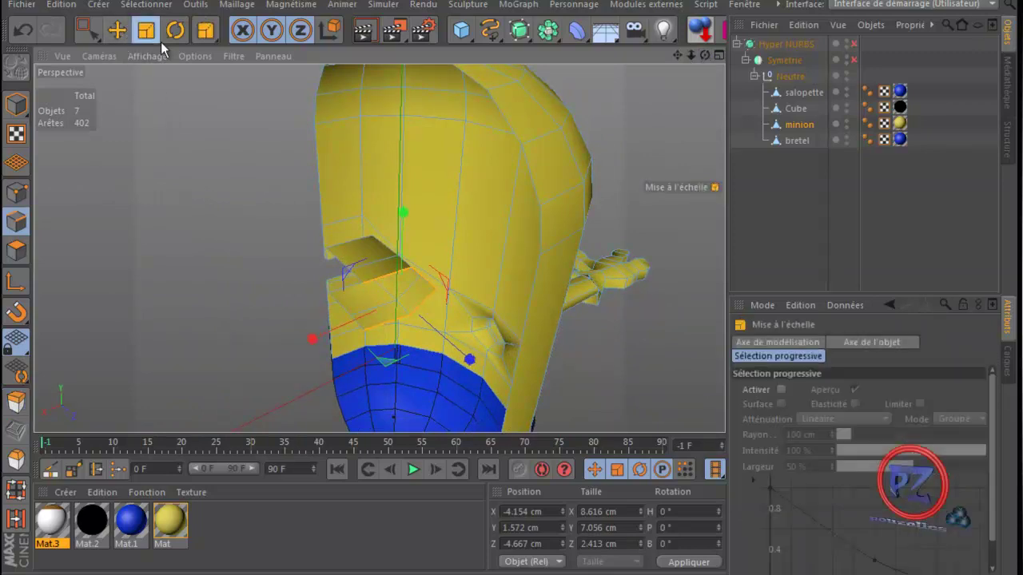
drag(274, 298, 101, 378)
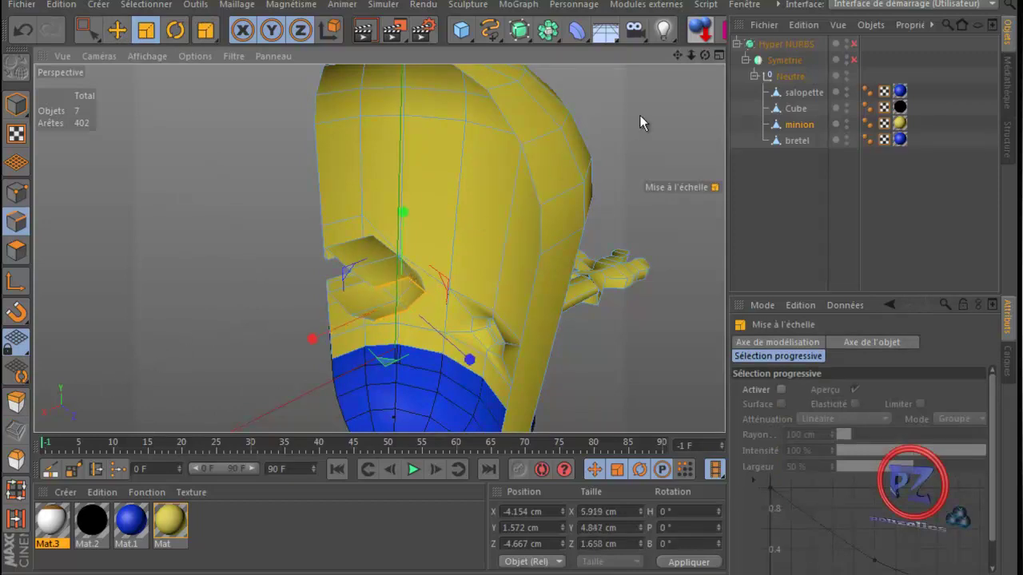
- Select the two innermost mouth points nearest the symmetry plane and set their X position to 0 cm
drag(706, 55, 665, 60)
click(16, 193)
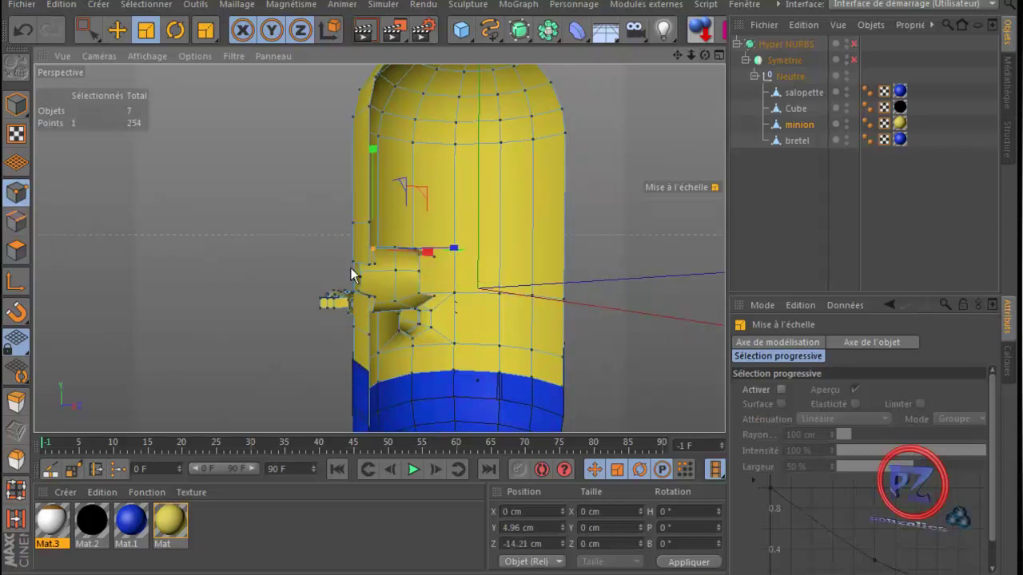
drag(705, 53, 486, 171)
scroll(381, 295, up, 3)
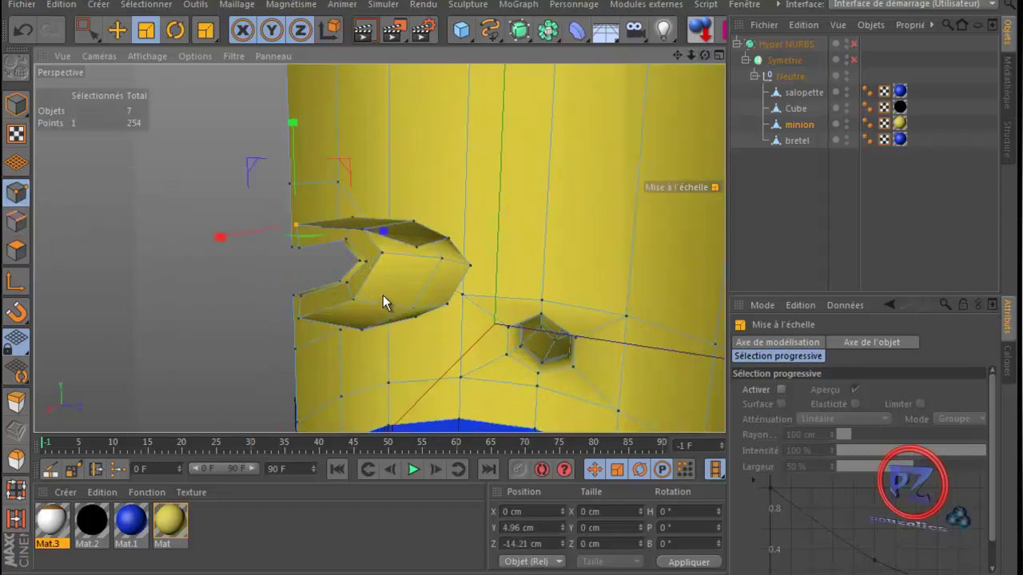
click(417, 247)
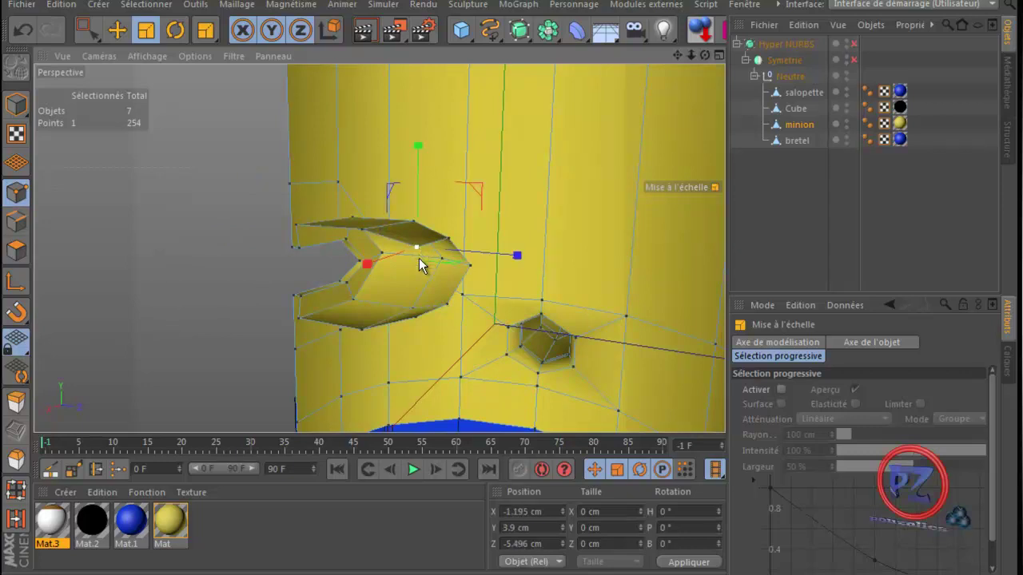
shift+click(413, 319)
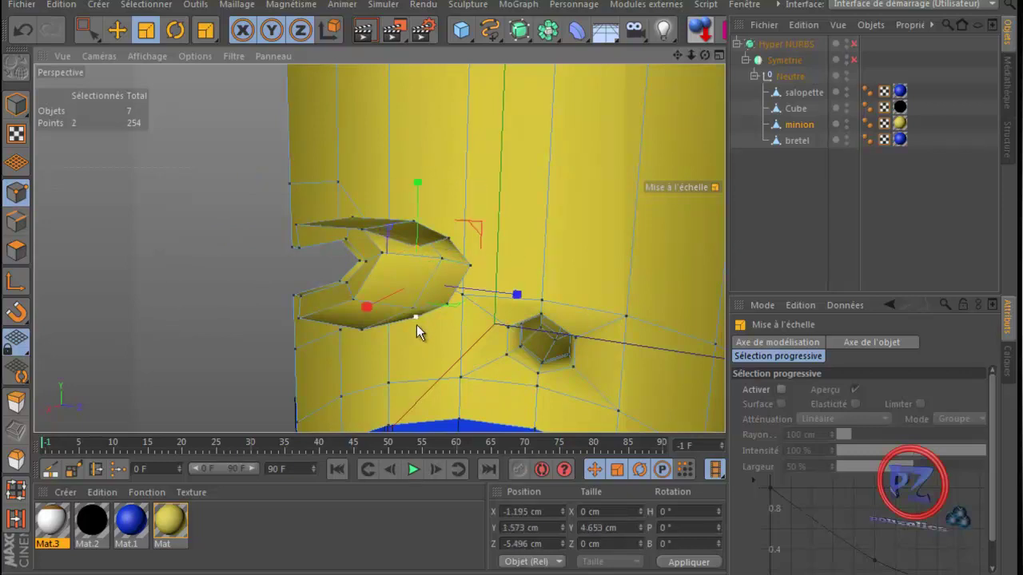
click(551, 511)
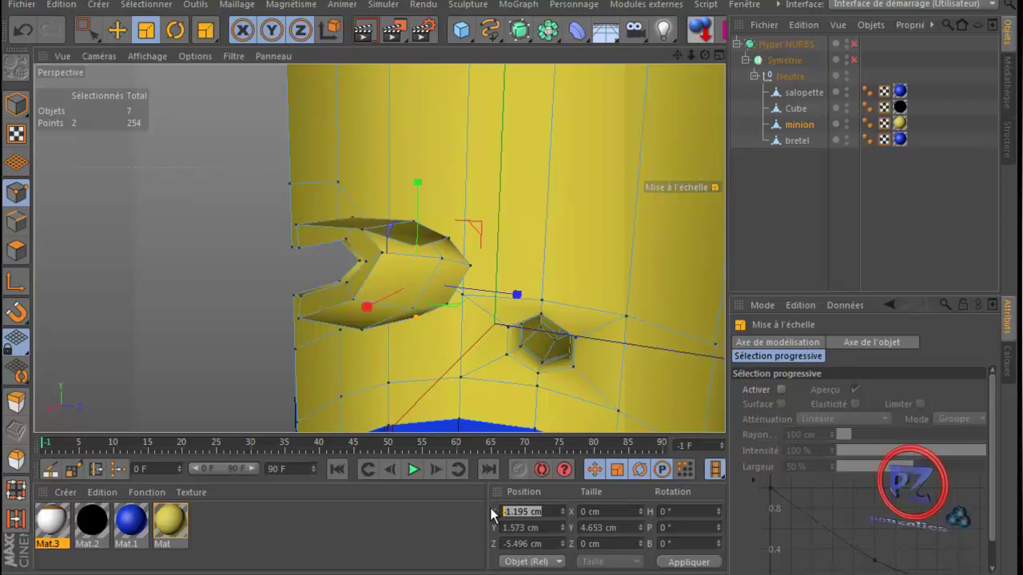
text(0)
key(Return)
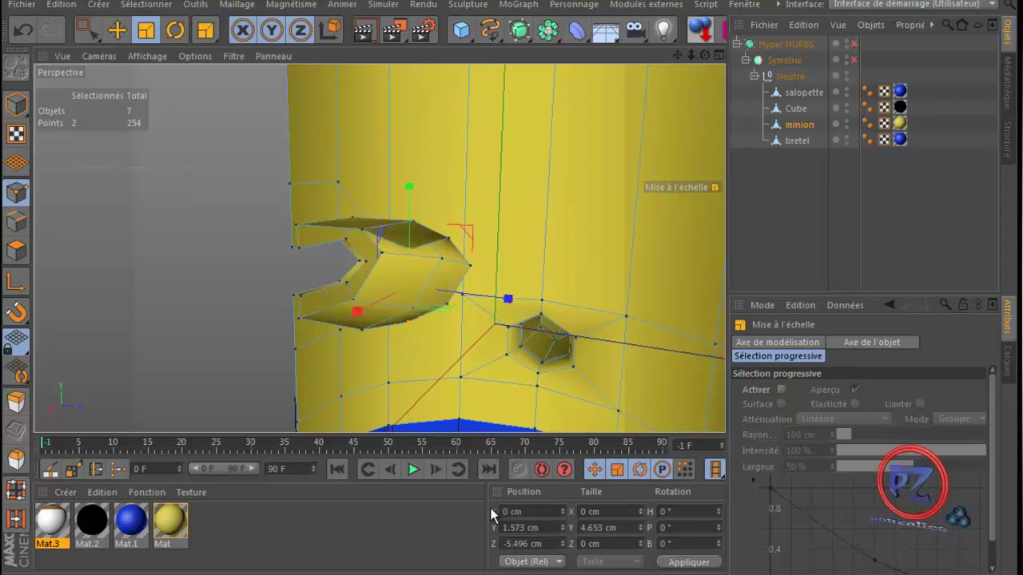
- Scale the two selected mouth points closer together vertically to a Y size of about 4 cm
drag(707, 51, 512, 315)
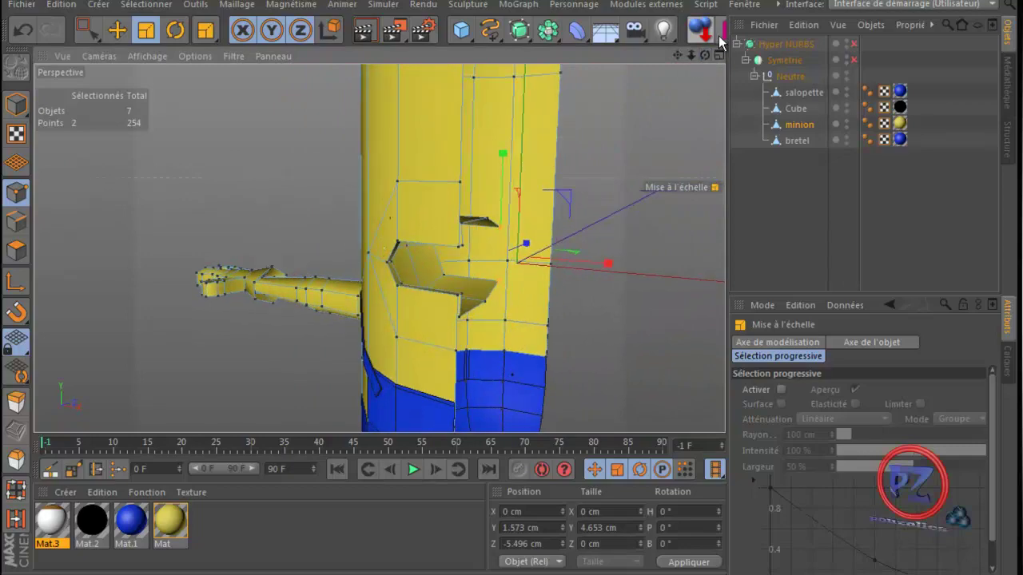
drag(703, 55, 510, 331)
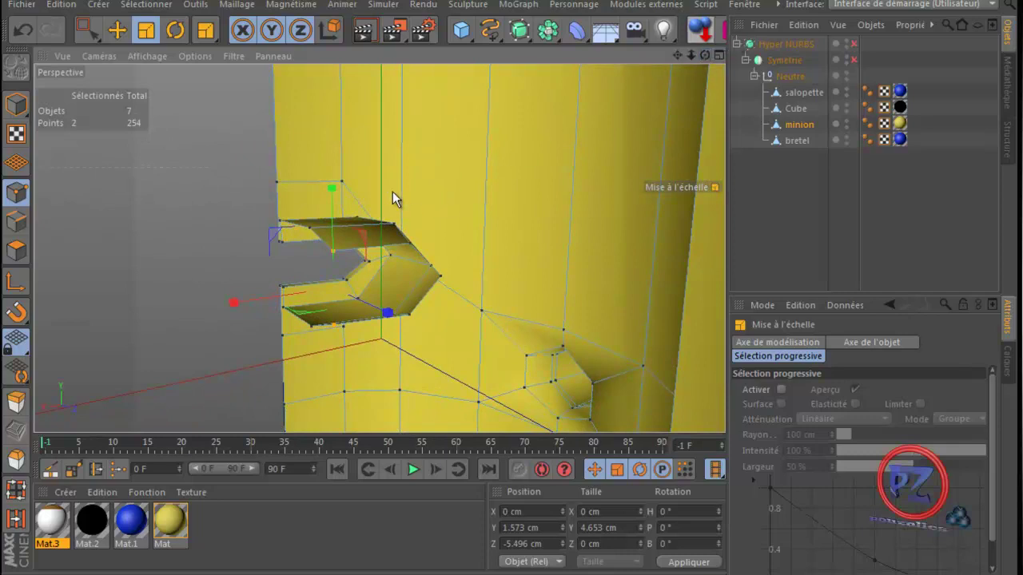
drag(331, 188, 333, 202)
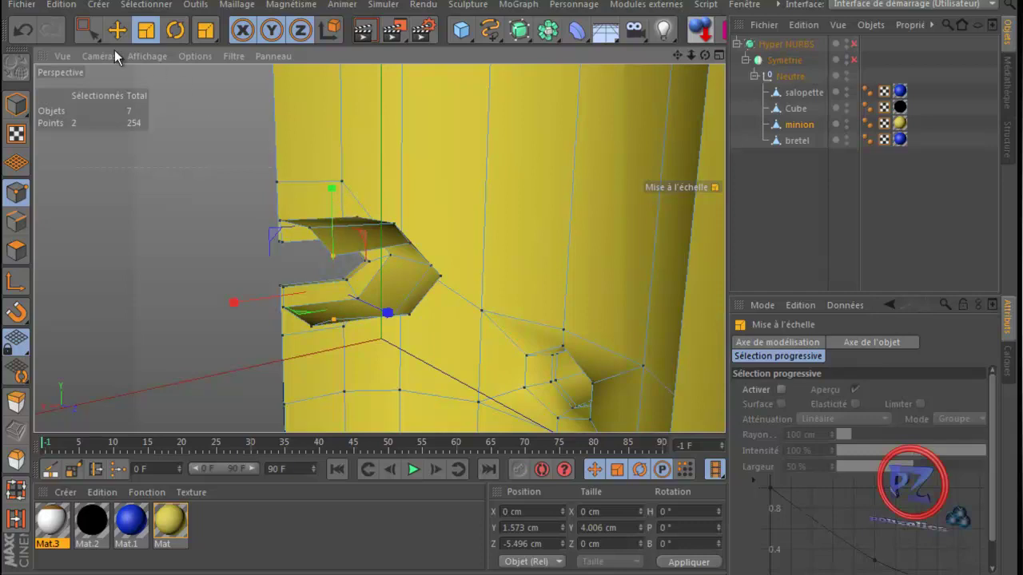
- Undo the last point scaling and scale the innermost mouth edges vertically to a Y size of about 3.8 cm
click(22, 31)
click(16, 222)
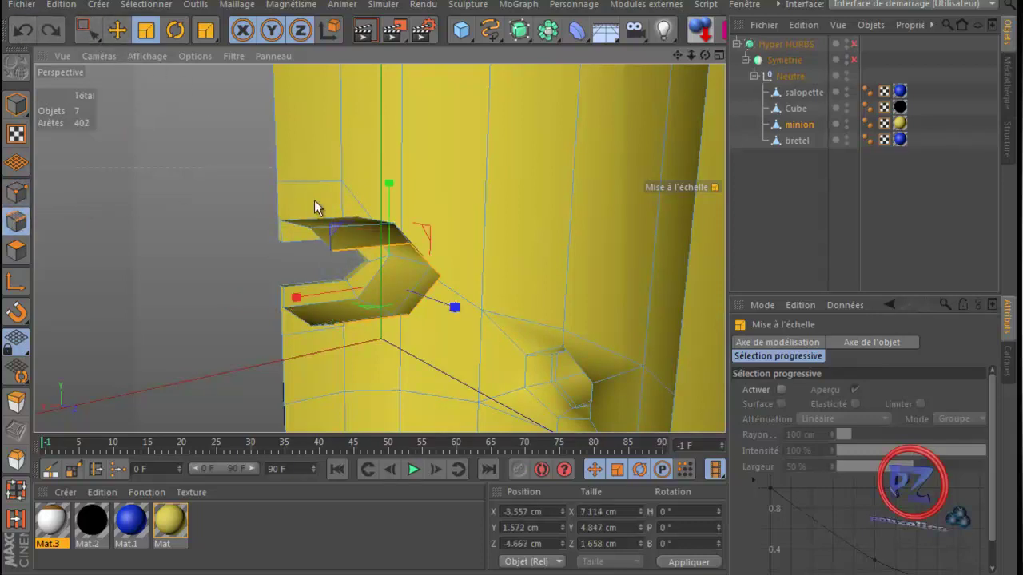
drag(388, 183, 393, 204)
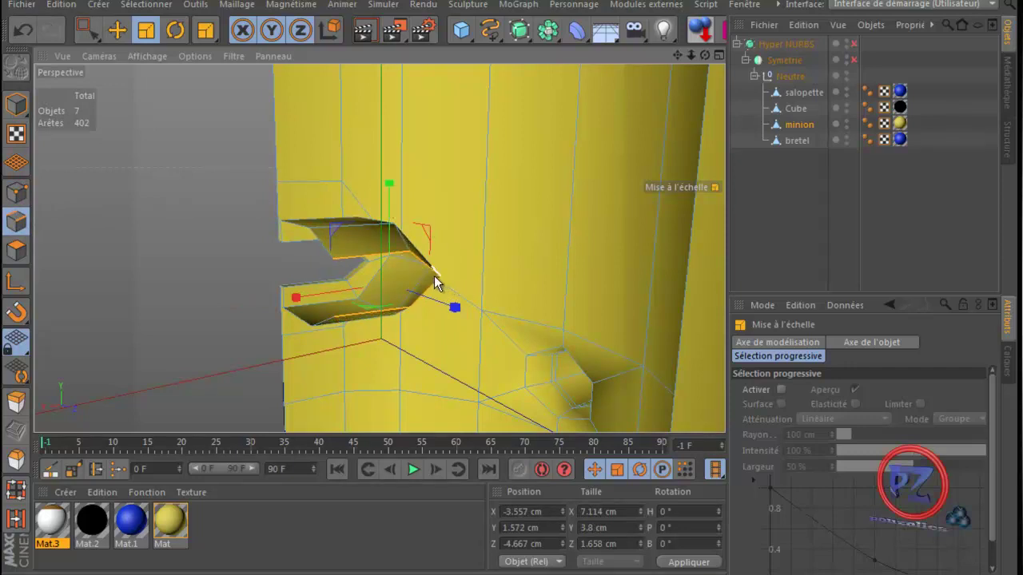
- Move the inner point at the mouth corner along the X axis to about X -6.11 cm
click(28, 197)
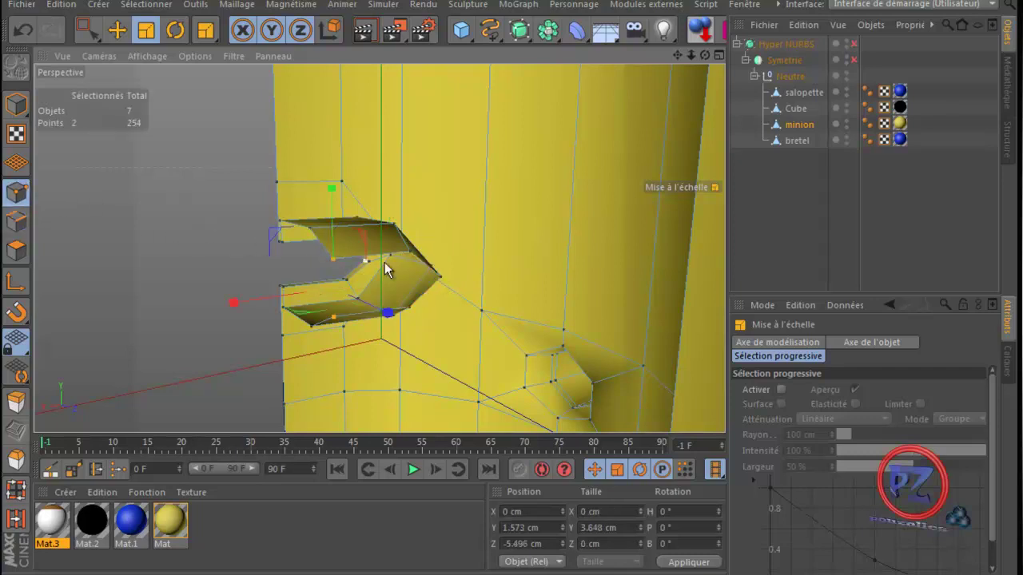
click(440, 277)
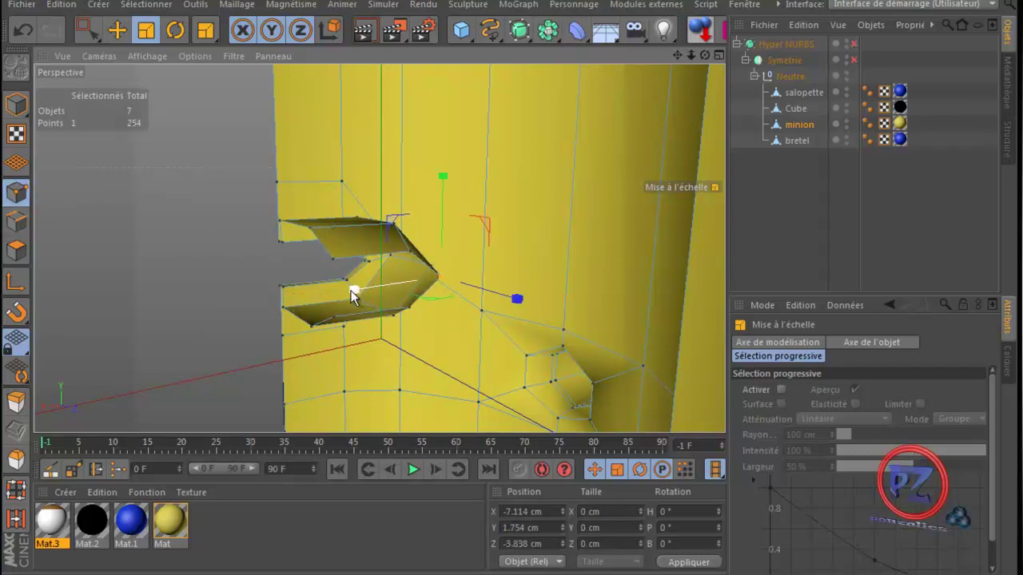
click(117, 29)
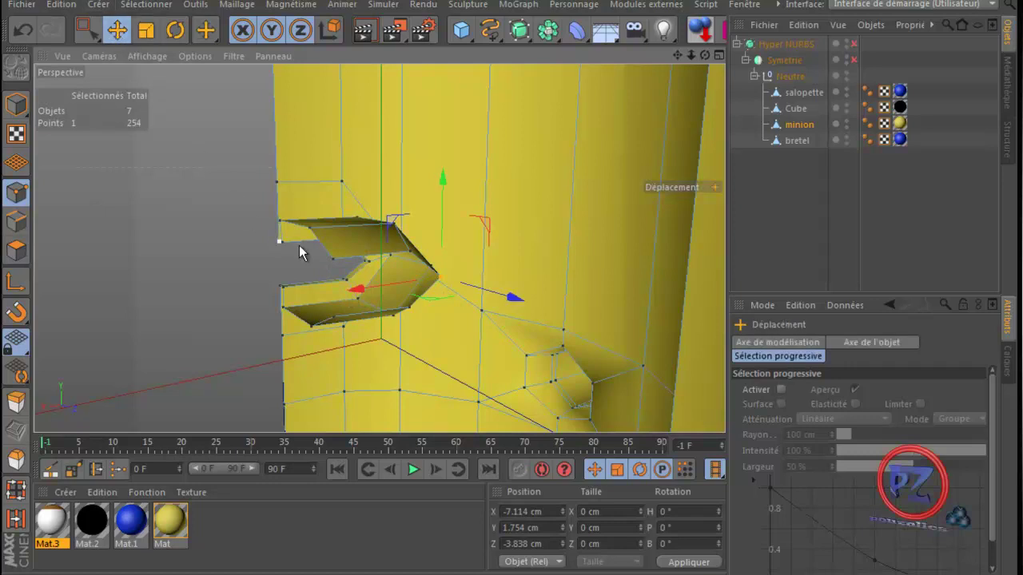
drag(359, 292, 343, 287)
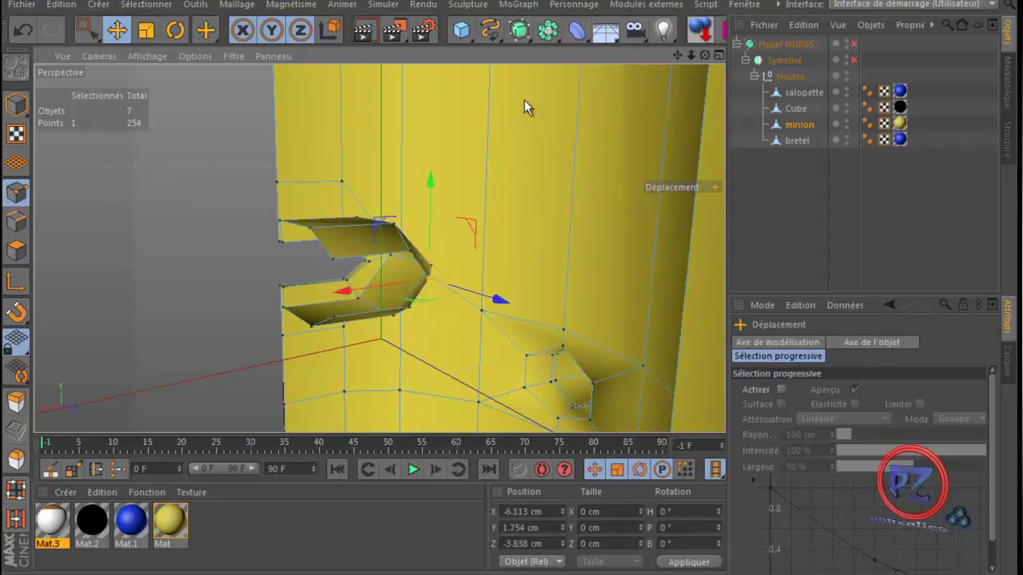
- Bridge the upper innermost mouth edges to the lower ones, including the corner edges, to close the back of the mouth
drag(704, 55, 512, 339)
click(16, 221)
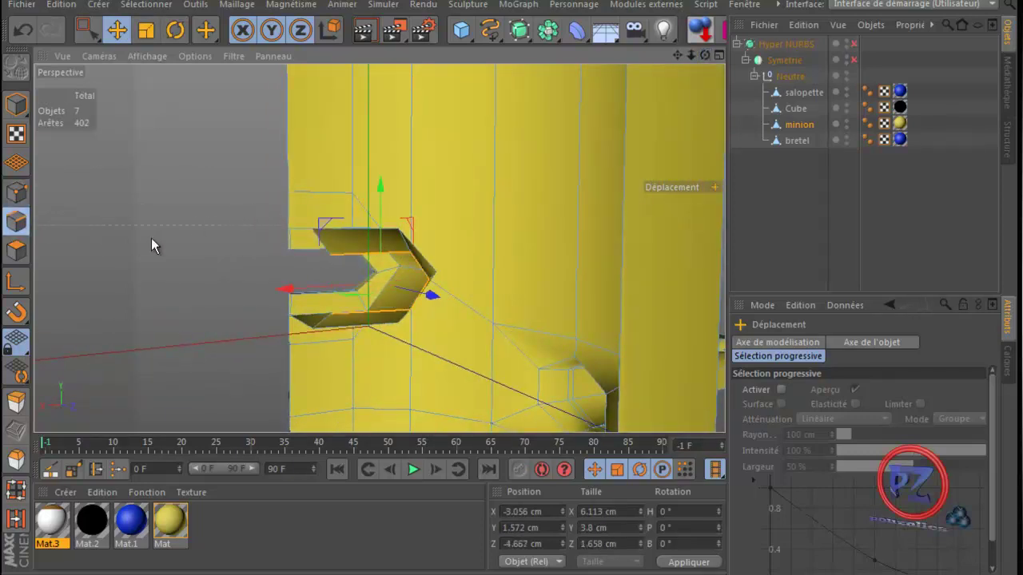
right_click(153, 238)
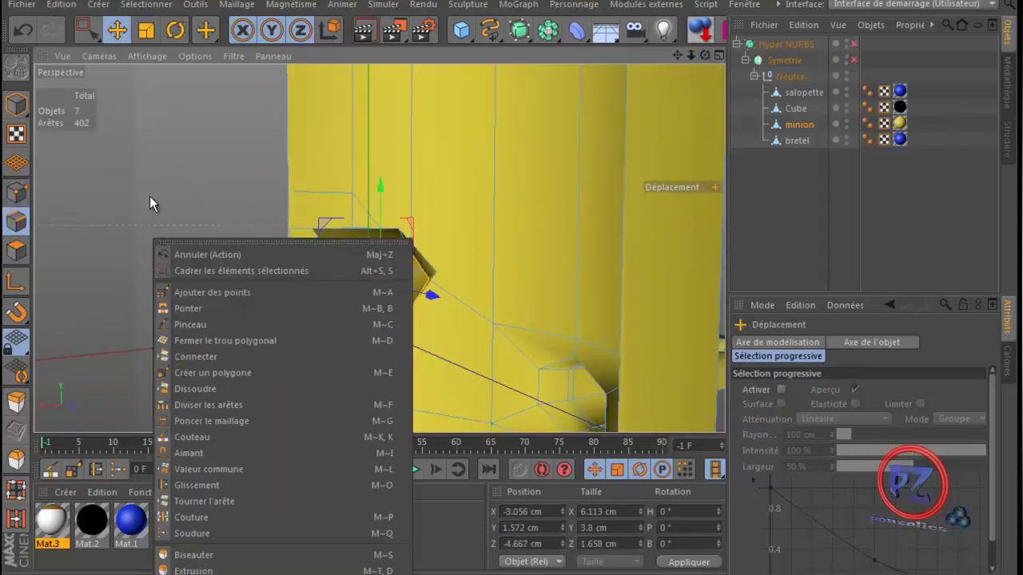
click(189, 308)
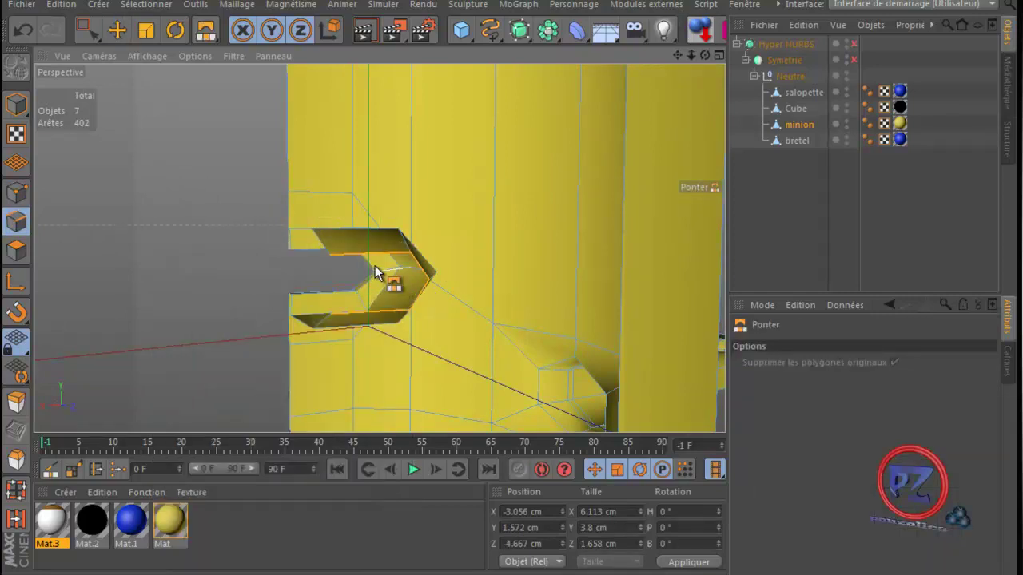
drag(367, 254, 365, 313)
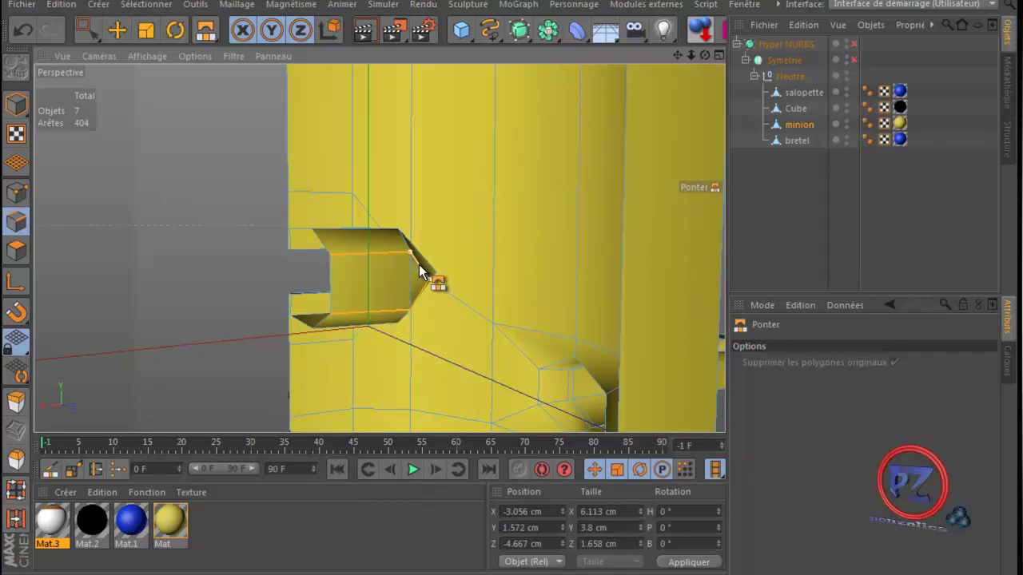
drag(419, 265, 418, 285)
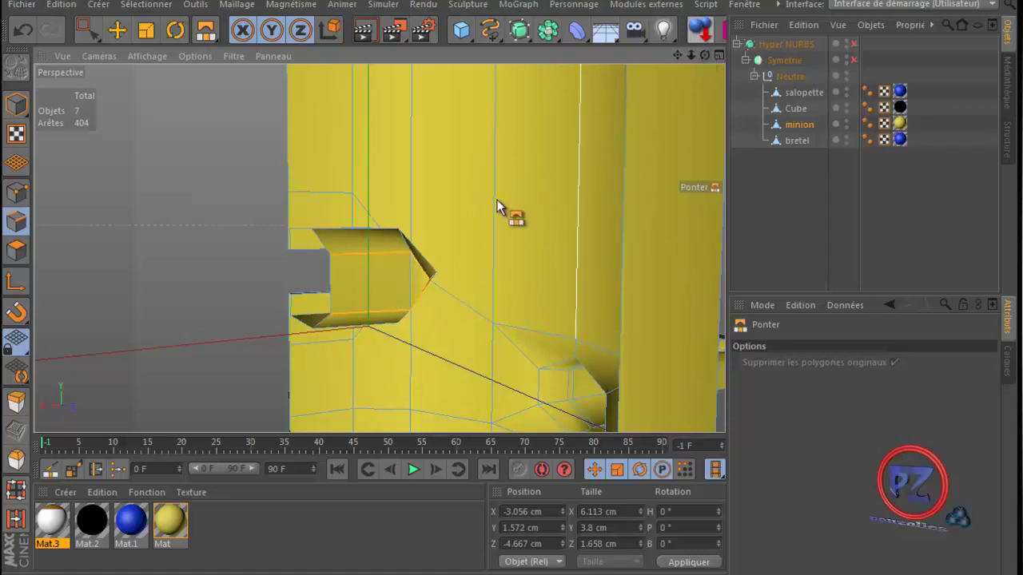
- Select the two bridged polygons that close the back of the mouth
scroll(485, 261, up, 2)
scroll(485, 262, up, 2)
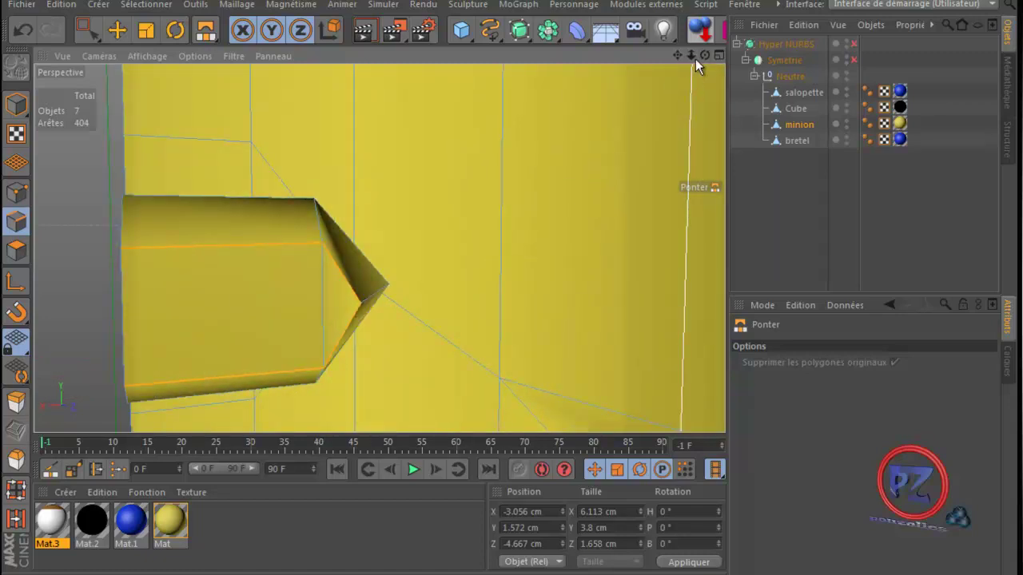
drag(703, 54, 589, 100)
click(16, 250)
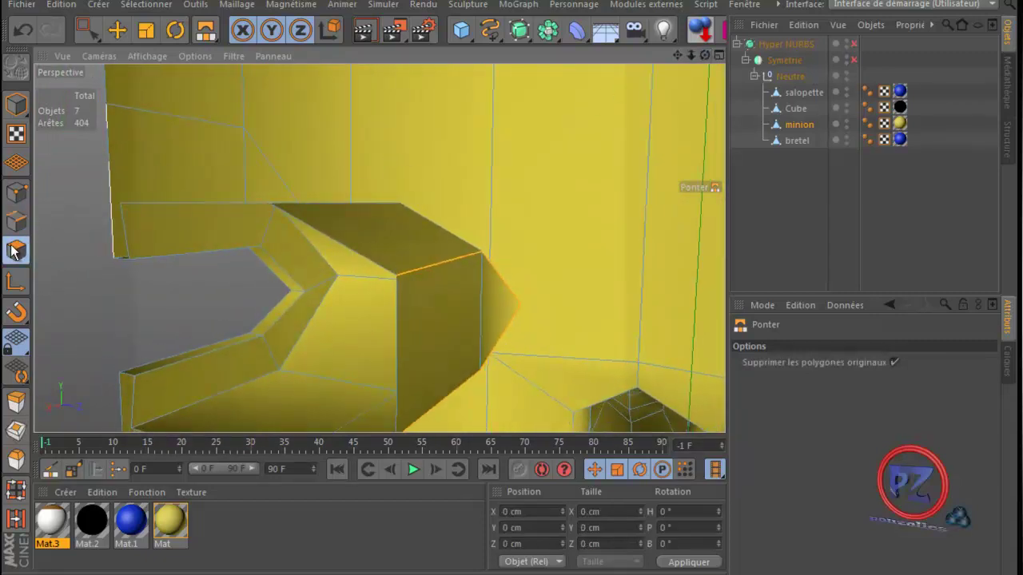
key(e)
click(442, 352)
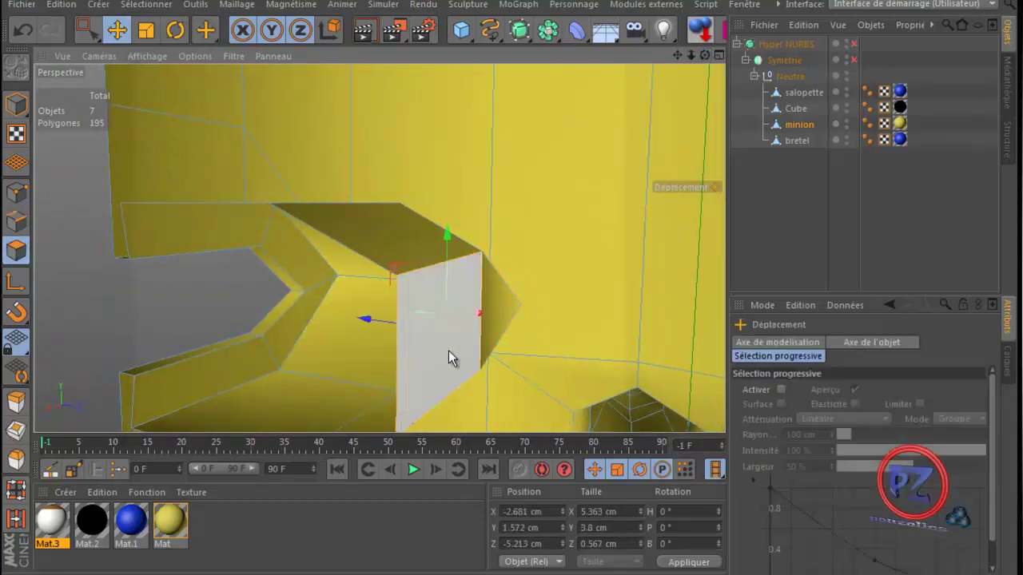
drag(704, 55, 597, 231)
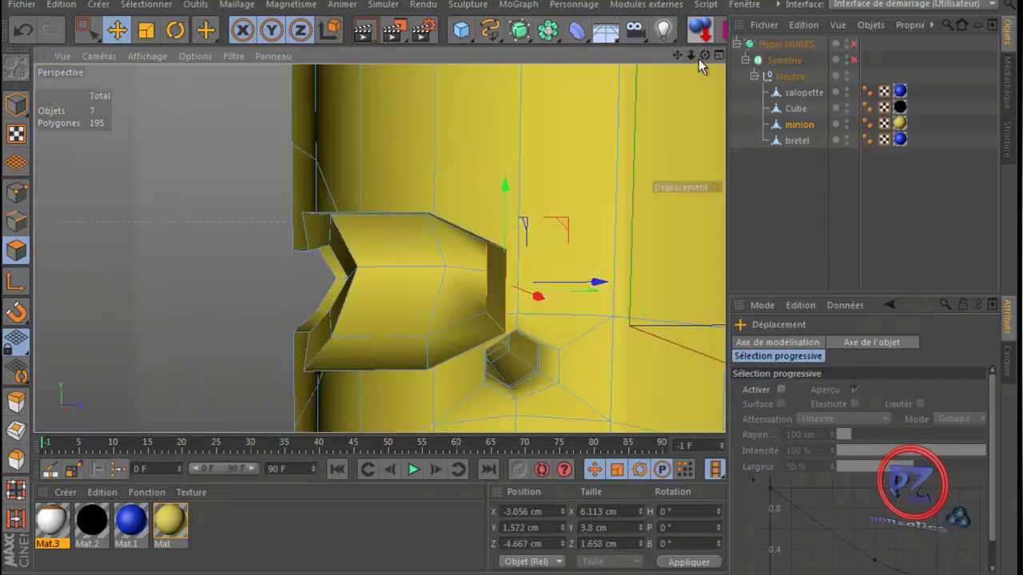
- Move the inner mouth corner point along the Z axis to about Z -4.59 cm
drag(705, 55, 512, 333)
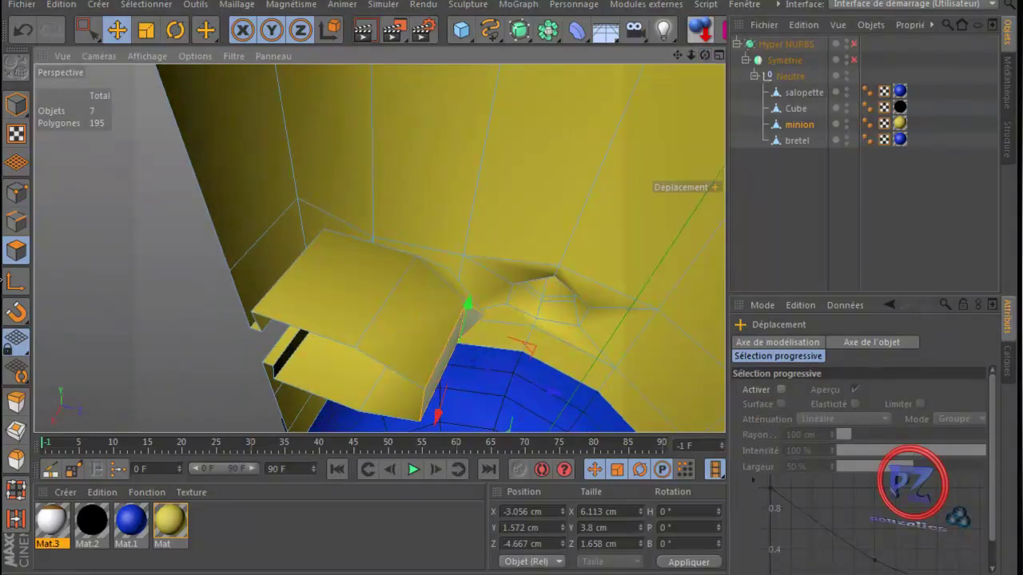
click(16, 192)
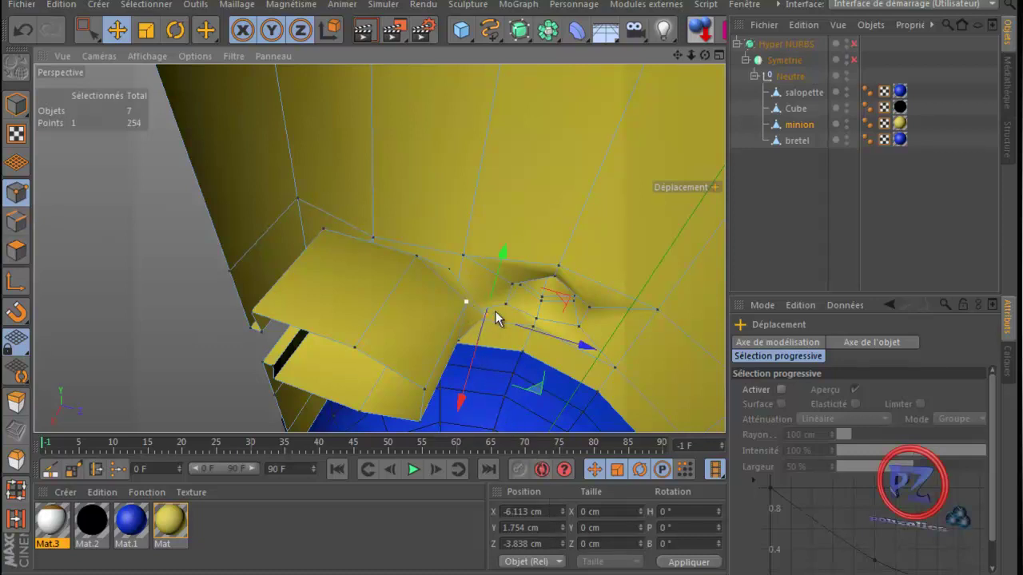
drag(585, 346, 572, 341)
- Extrude the two back mouth polygons with an offset of -3.46 cm and lower them to about Y -0.23 cm
drag(704, 56, 510, 334)
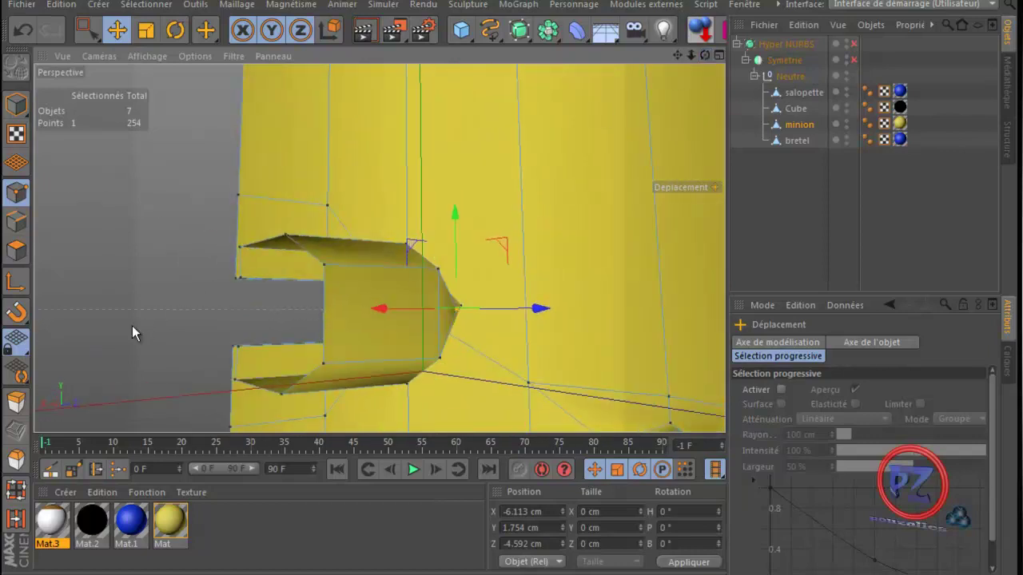
click(16, 250)
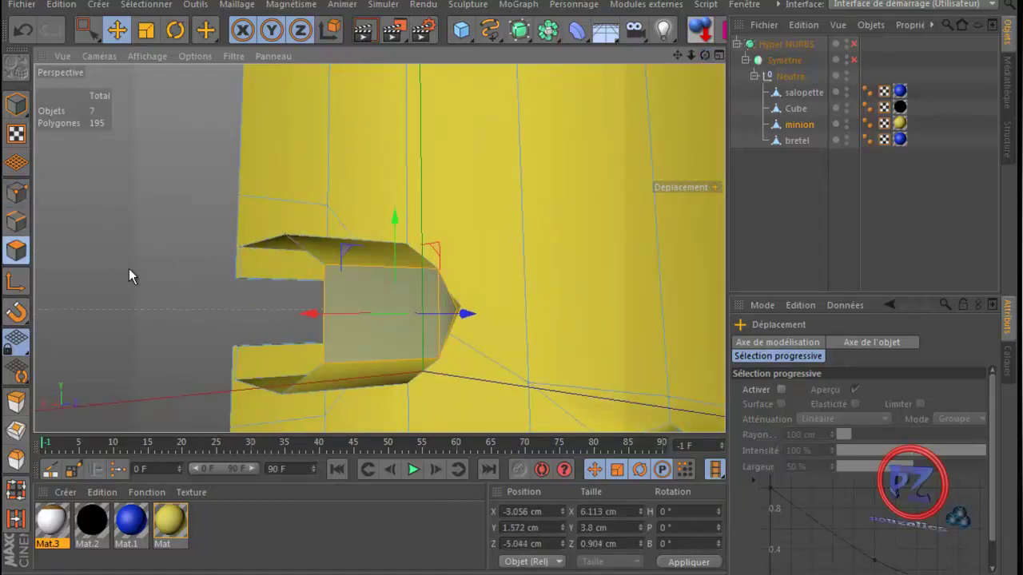
drag(704, 55, 510, 334)
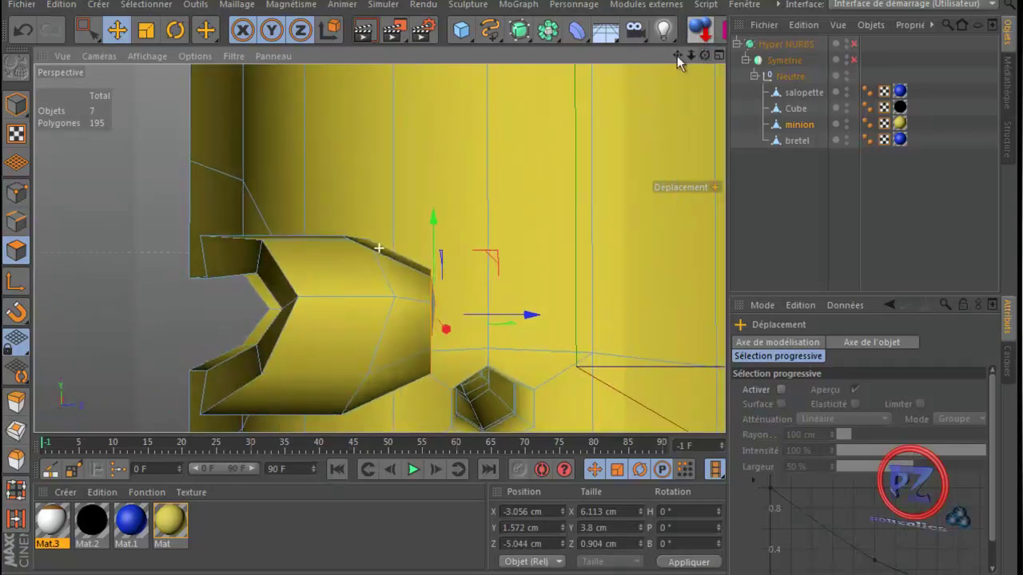
click(12, 402)
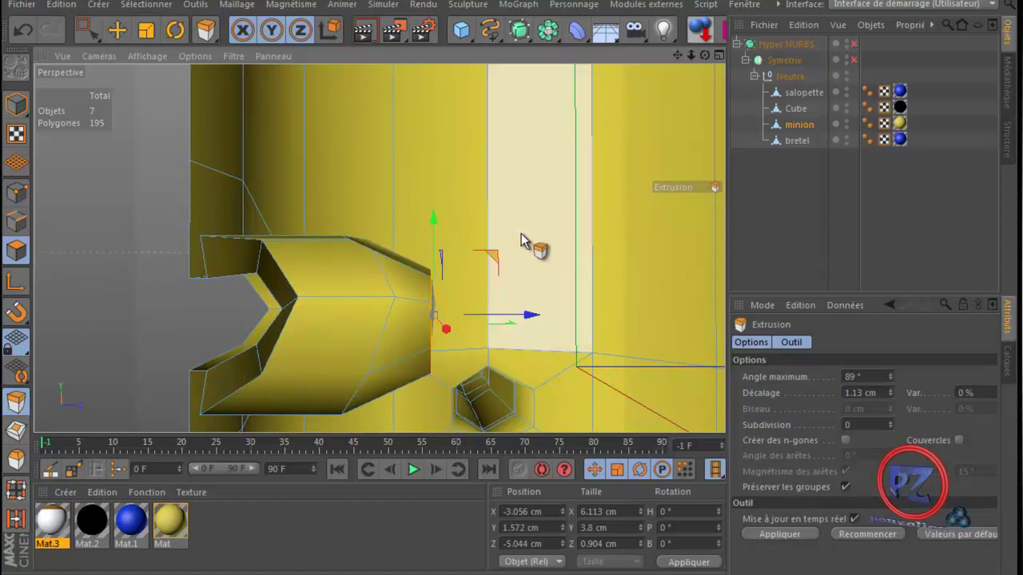
drag(545, 211, 510, 267)
- Rotate the extruded back polygons about the X axis so the throat end tilts downward
drag(703, 53, 508, 332)
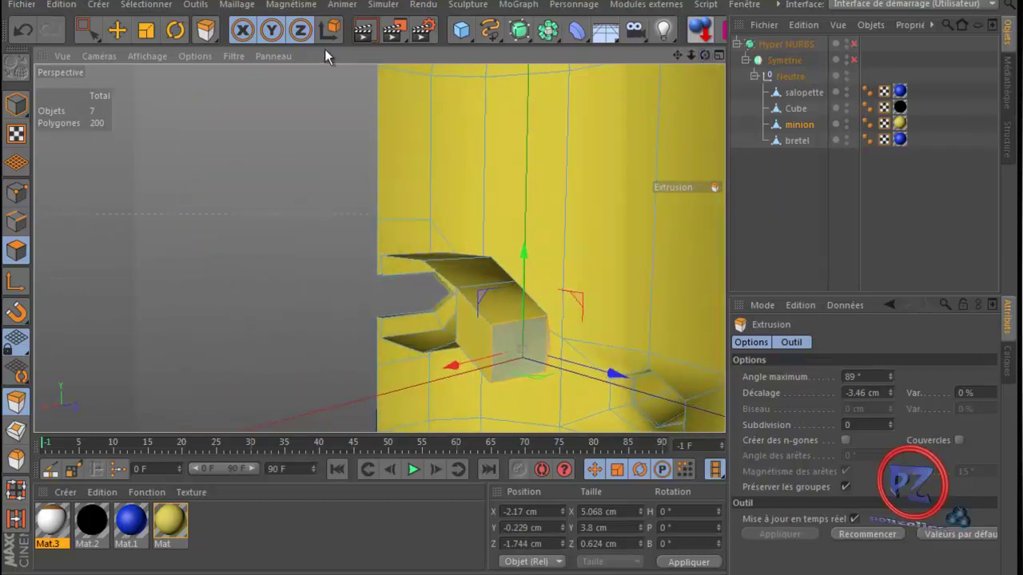
click(174, 30)
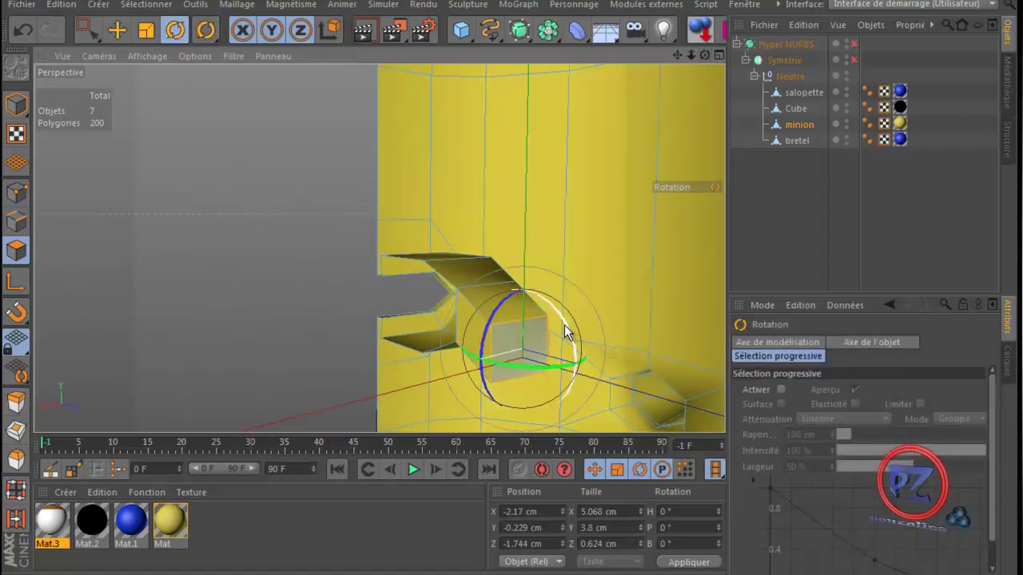
drag(564, 324, 564, 361)
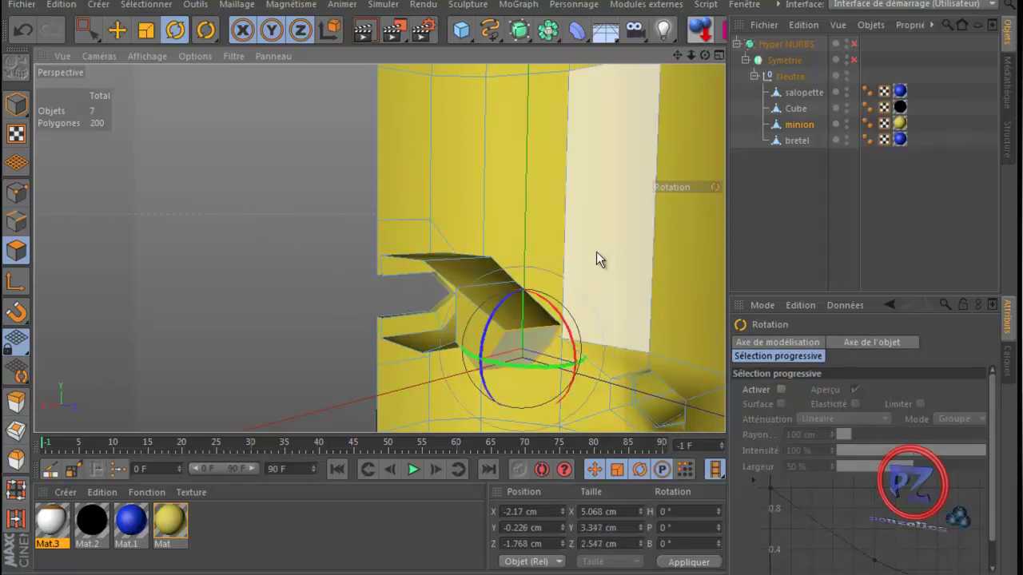
- Extrude the tilted throat polygons again with an offset of -3.45 cm and lower them to about Y -3.53 cm
drag(704, 56, 507, 330)
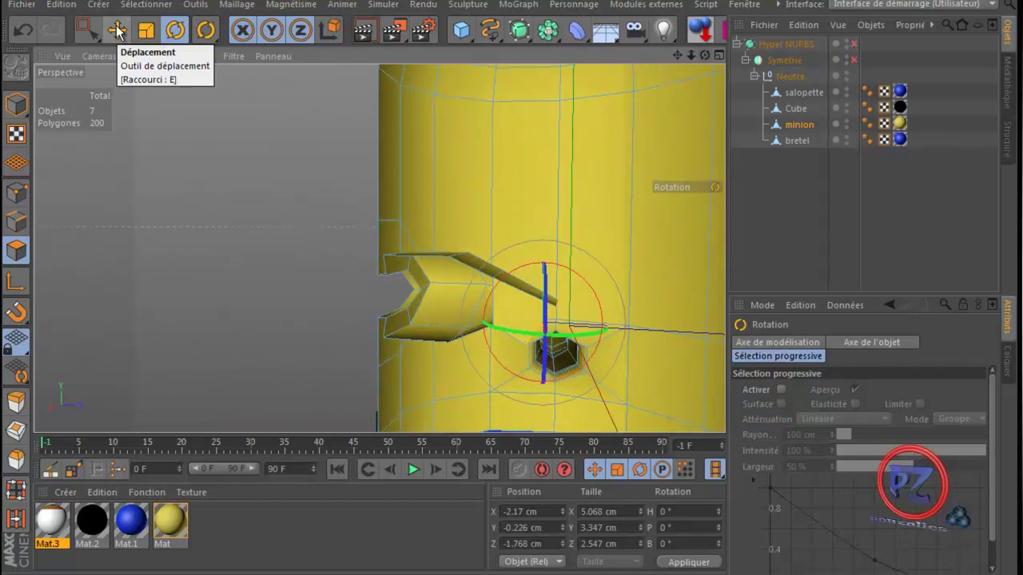
click(16, 402)
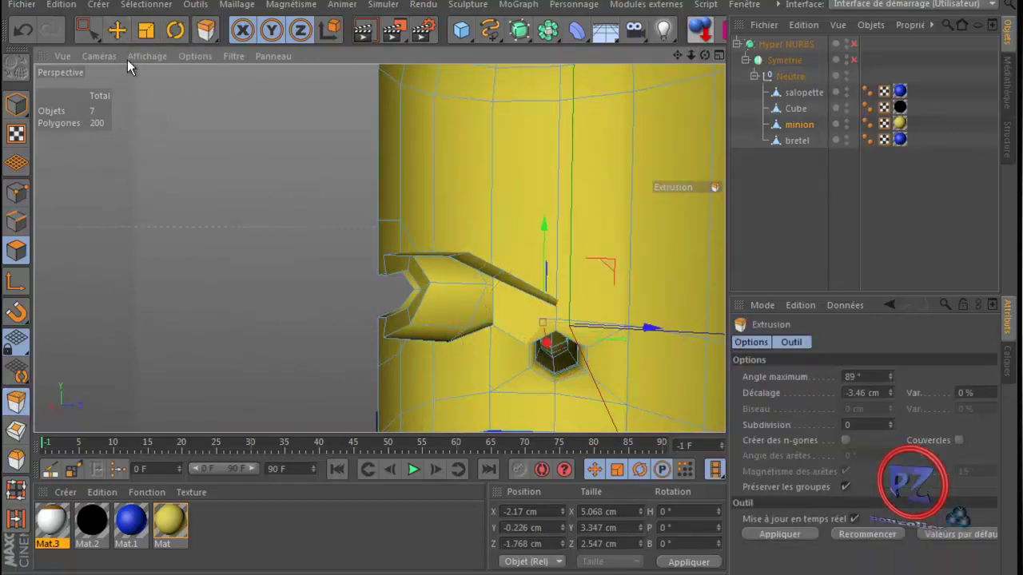
drag(527, 337, 589, 320)
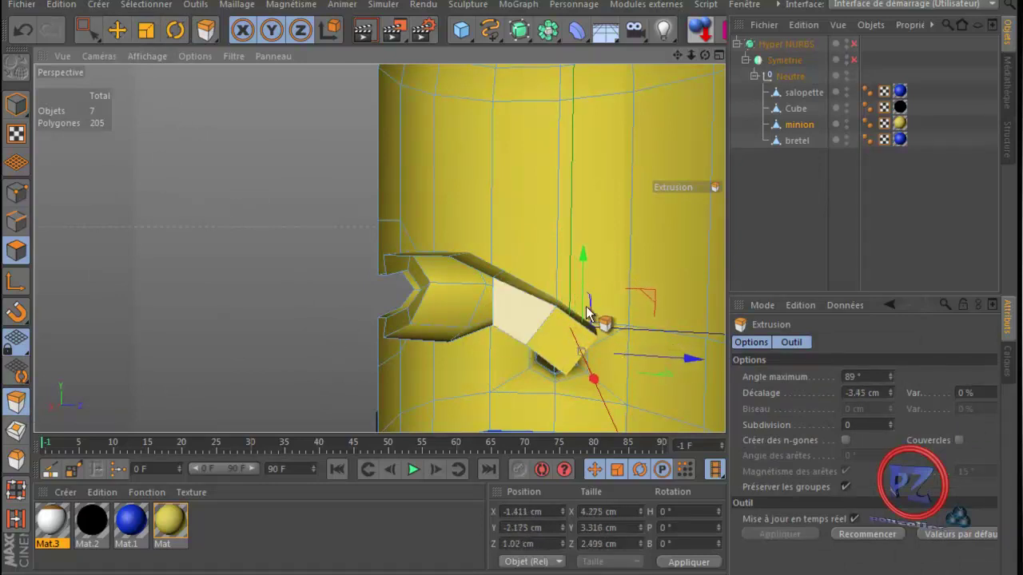
drag(578, 255, 581, 273)
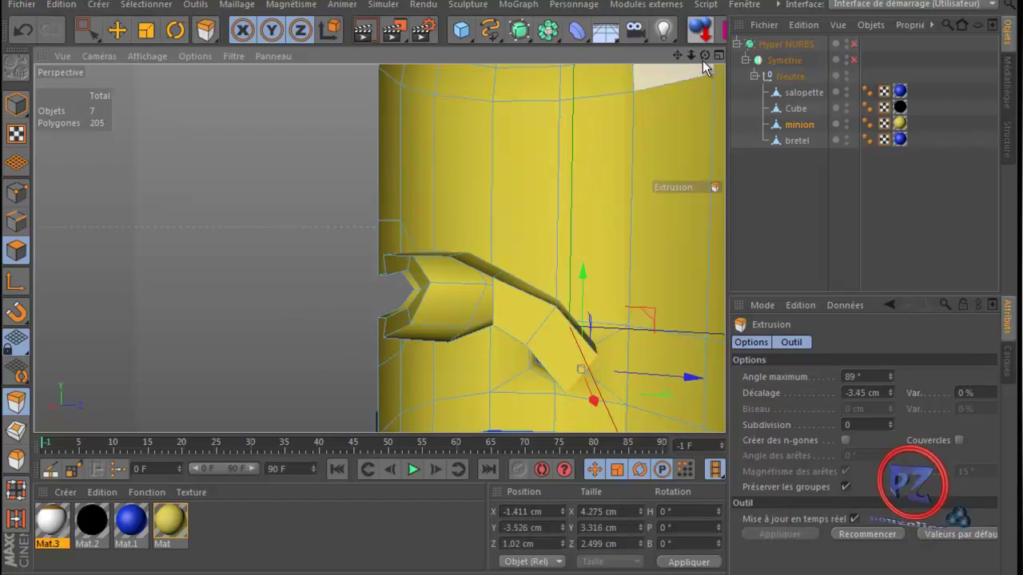
- Delete the two throat side polygons that the extrusions left on the symmetry plane
mouse_move(500, 335)
alt+mouse_down()
mouse_move(578, 349)
mouse_move(516, 338)
mouse_move(499, 310)
mouse_move(504, 346)
mouse_move(498, 331)
mouse_move(510, 332)
alt+mouse_up()
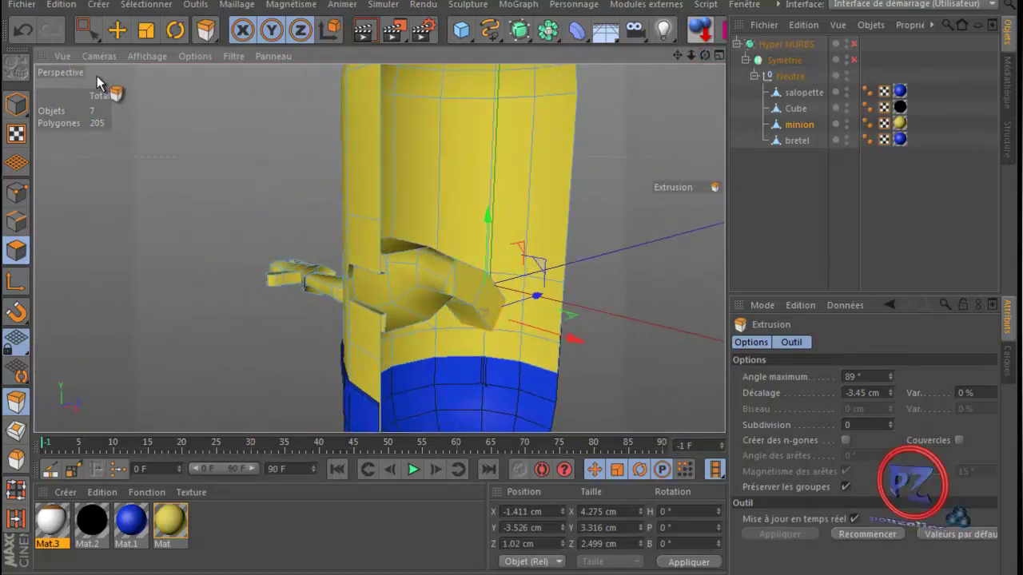
click(115, 30)
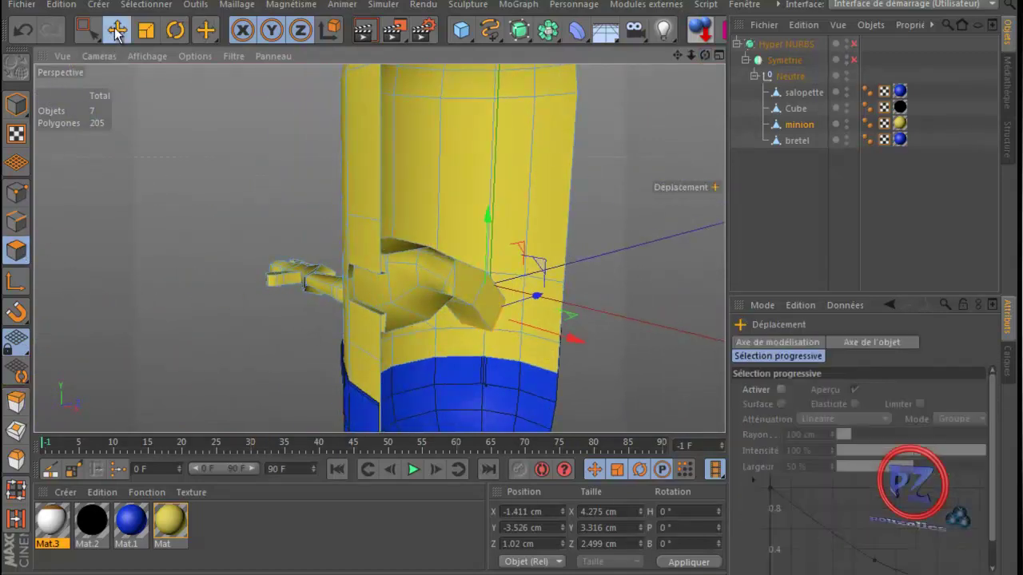
click(467, 282)
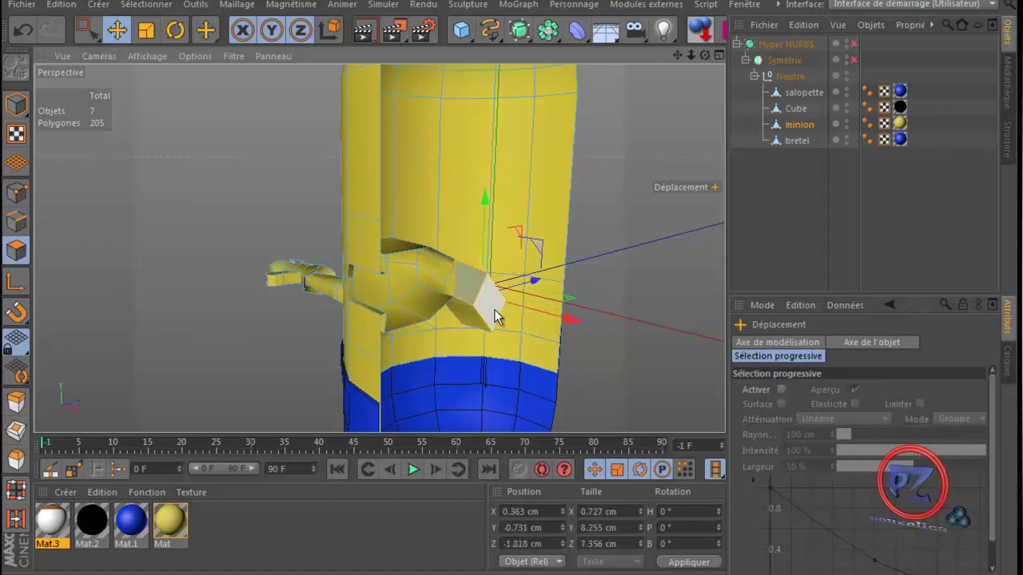
key(Delete)
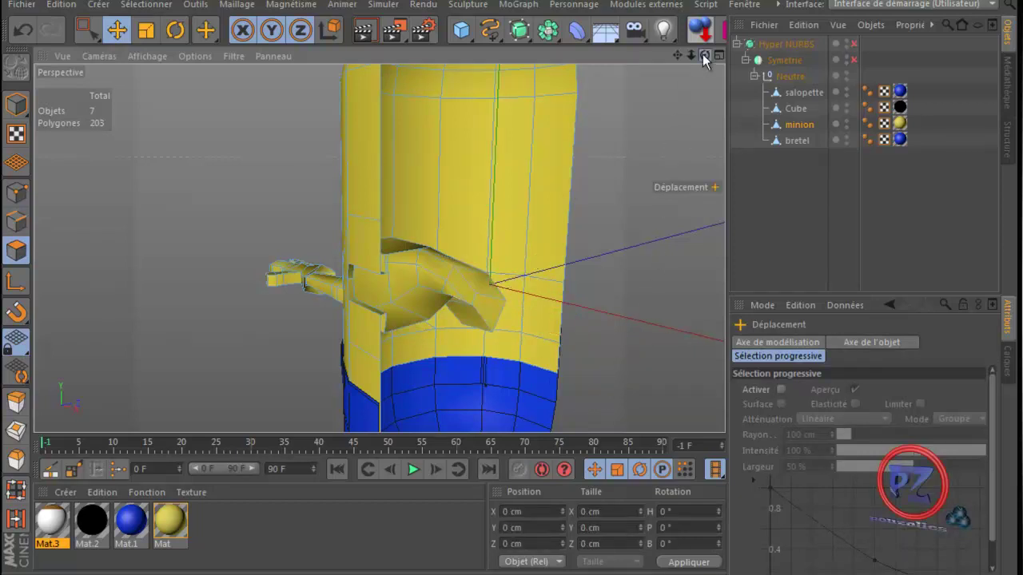
drag(703, 56, 513, 332)
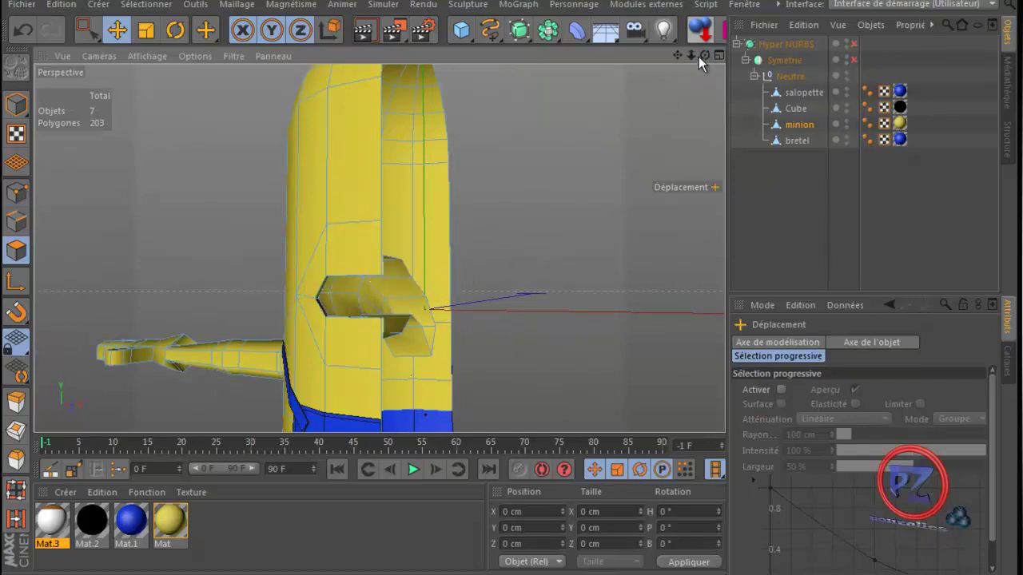
drag(700, 54, 516, 335)
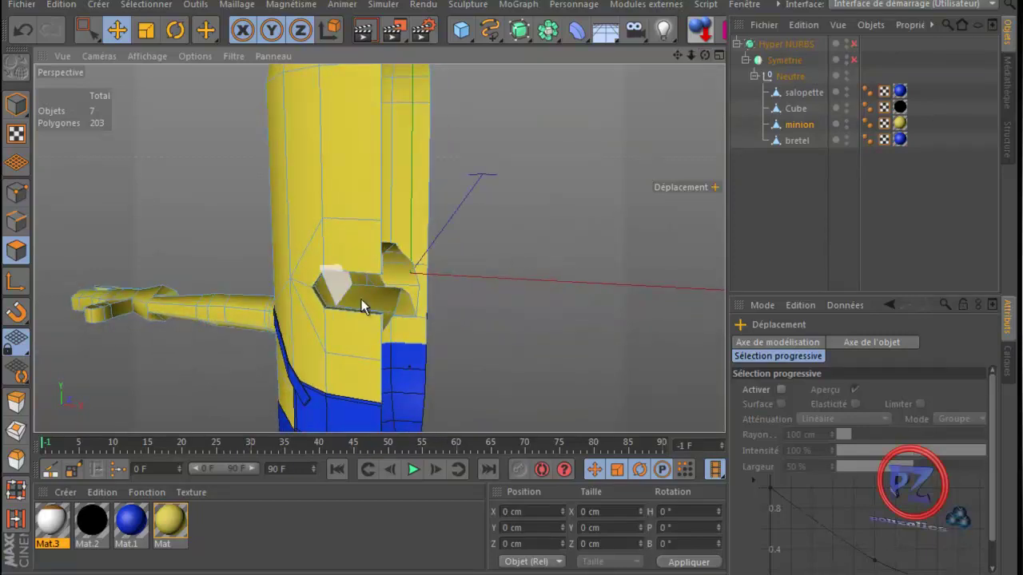
drag(704, 55, 510, 339)
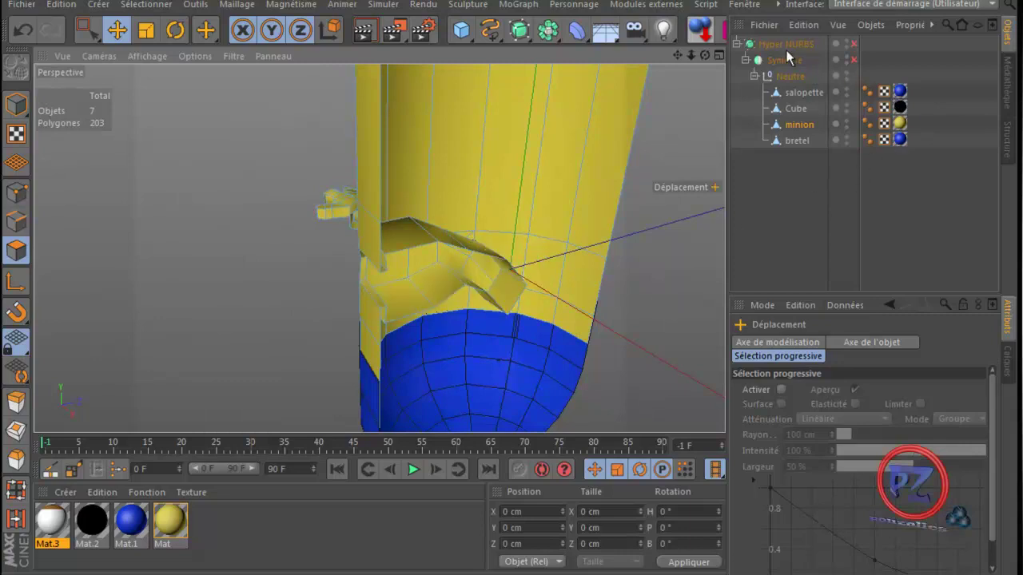
- Enable Hyper NURBS and Symmetry to check the smoothed mouth from the front, and disable Symmetry again to expose the throat
click(854, 45)
click(855, 60)
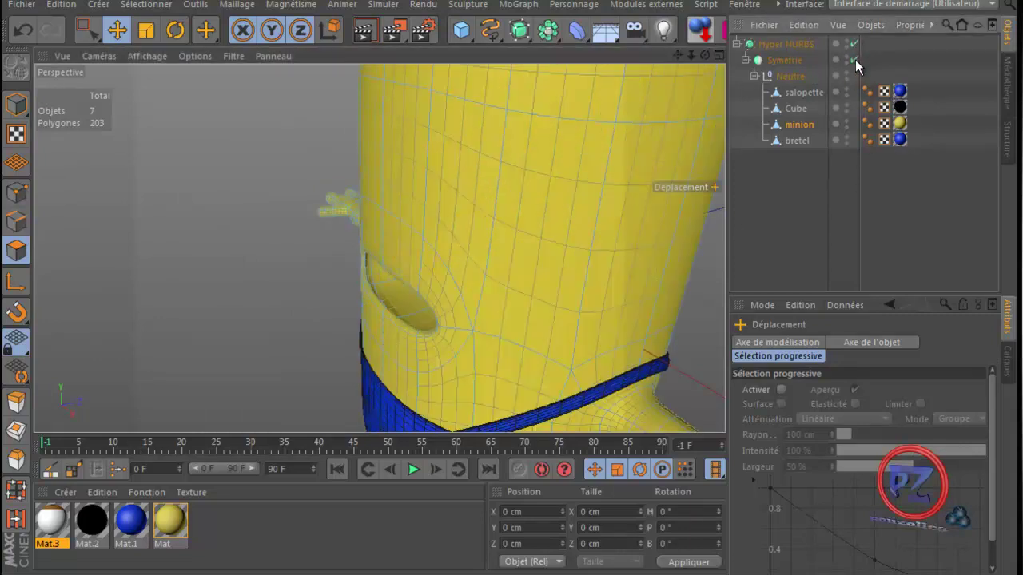
drag(700, 55, 511, 333)
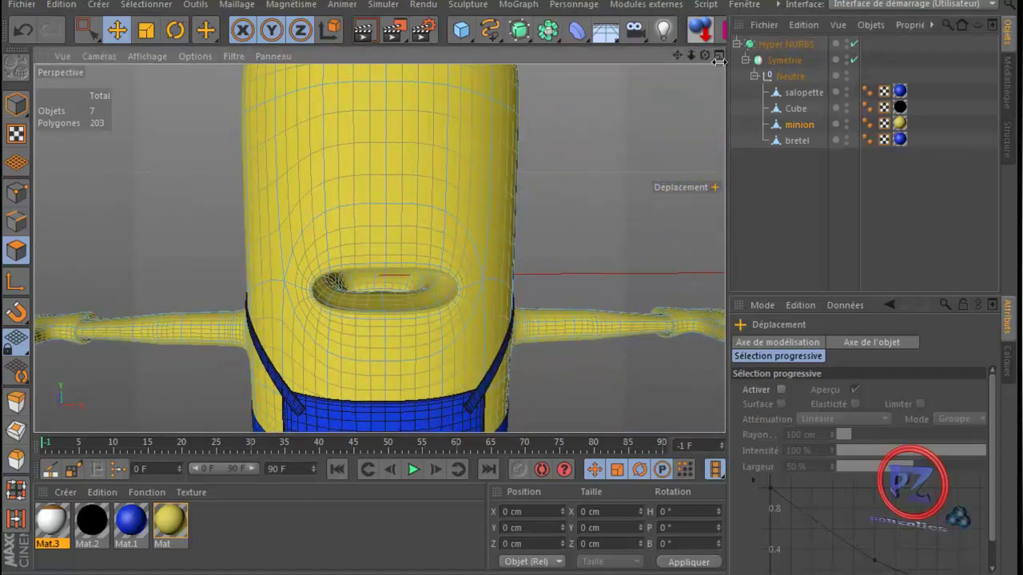
click(853, 60)
drag(704, 54, 516, 324)
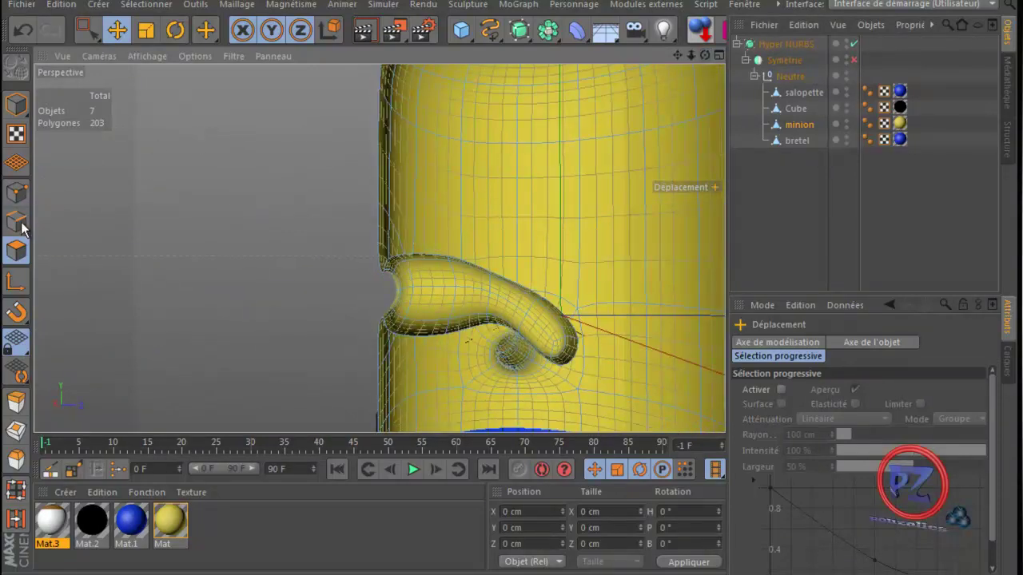
- Select the outer side polygons of the throat and move them along X to about -2.56 cm, narrowing the throat
click(508, 313)
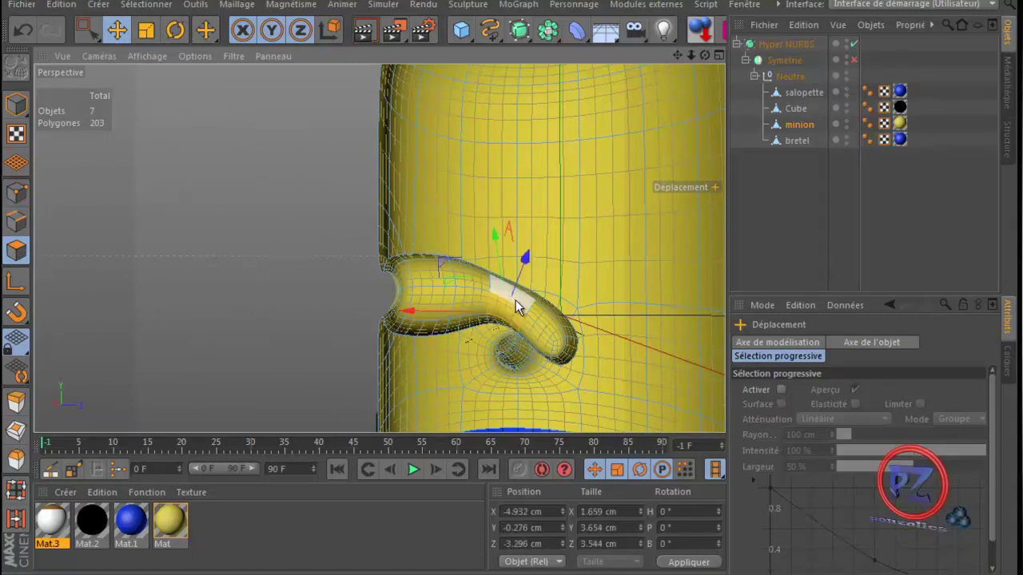
shift+click(515, 301)
drag(705, 55, 705, 81)
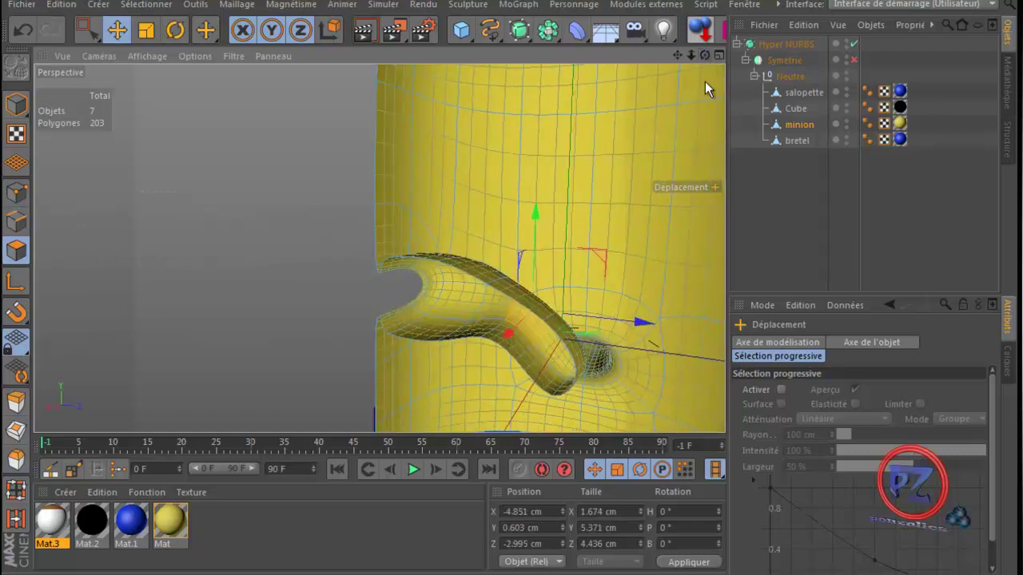
shift+click(560, 363)
drag(705, 55, 546, 320)
shift+click(685, 160)
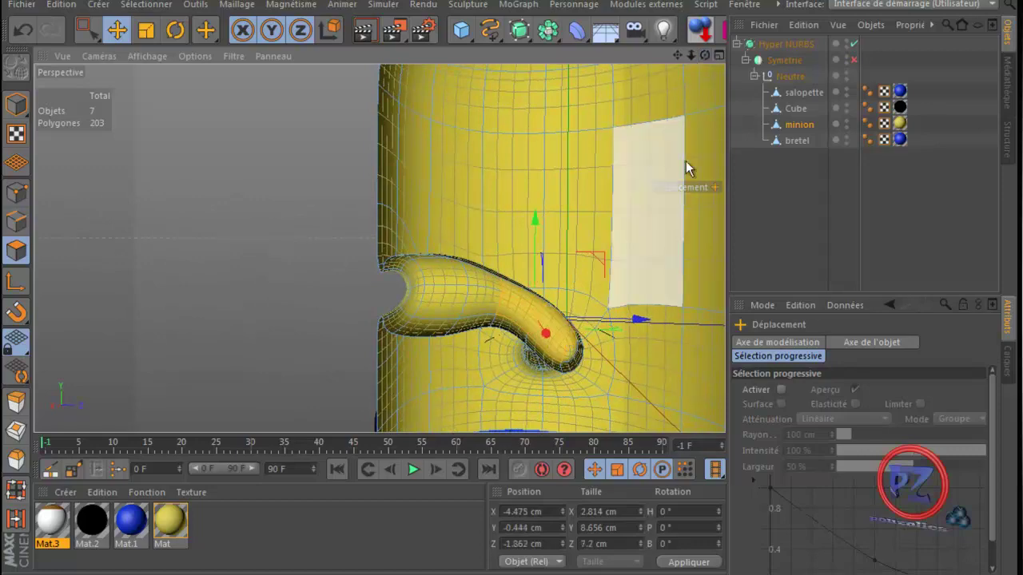
drag(707, 53, 509, 332)
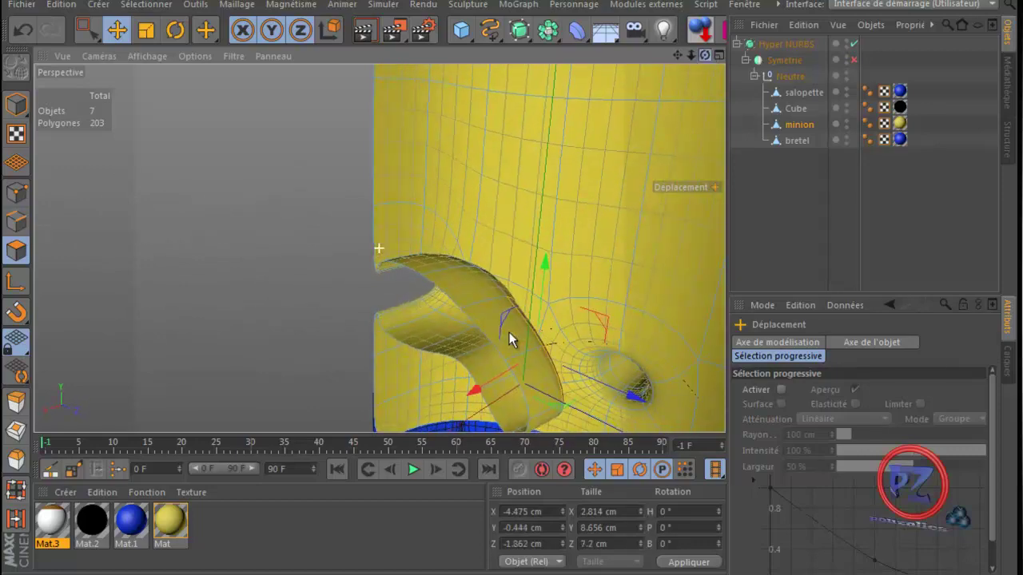
drag(477, 390, 451, 398)
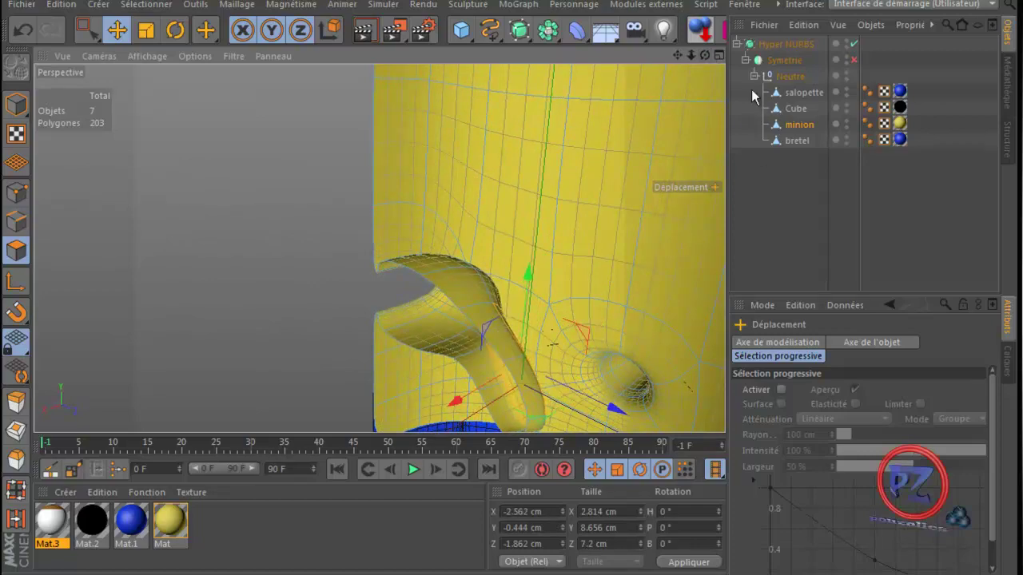
- Add the throat's upper and lower polygons to the selection and scale it along Y to a height of about 6.02 cm
drag(707, 54, 519, 321)
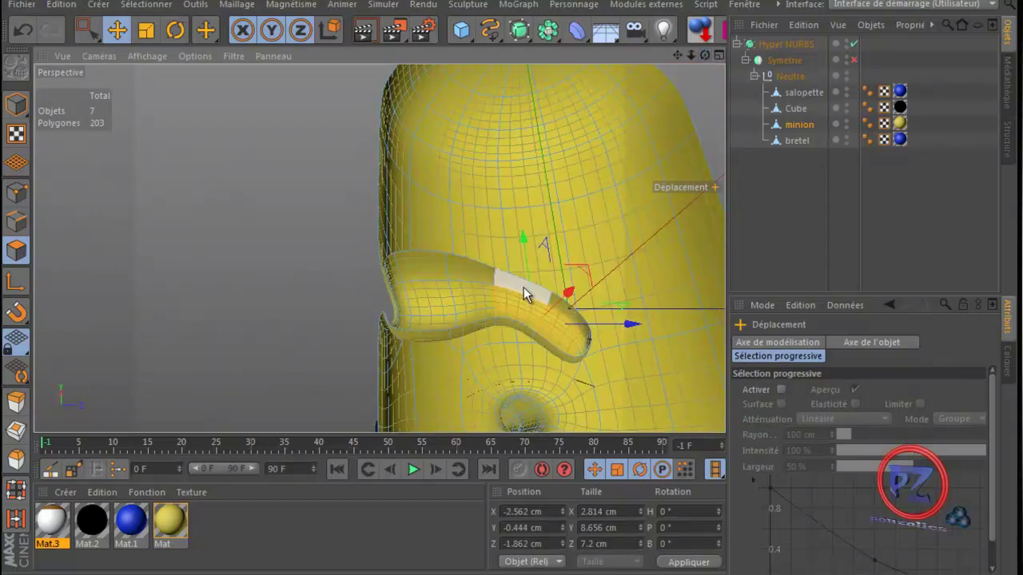
click(519, 287)
shift+click(562, 306)
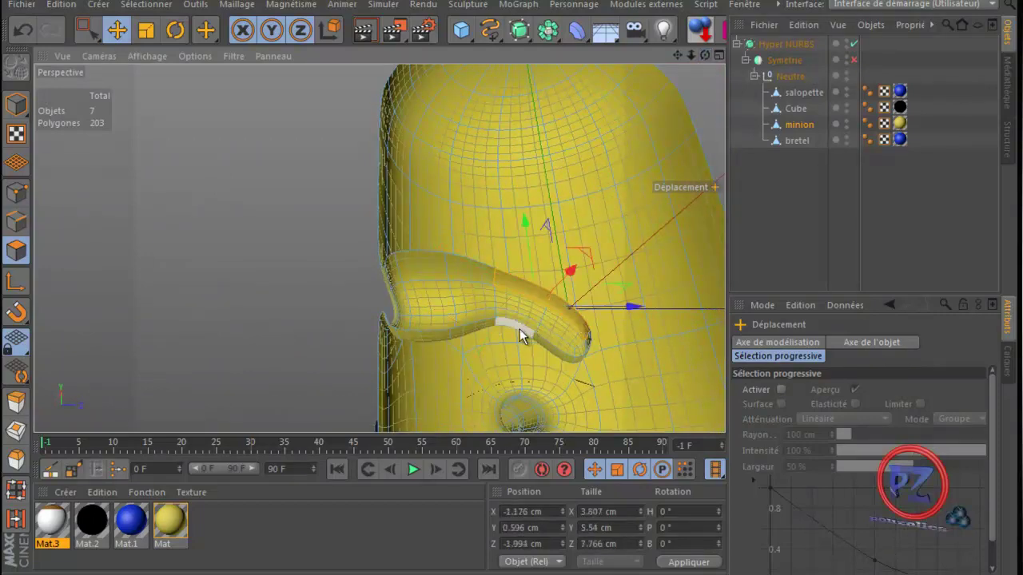
shift+click(537, 343)
shift+click(547, 349)
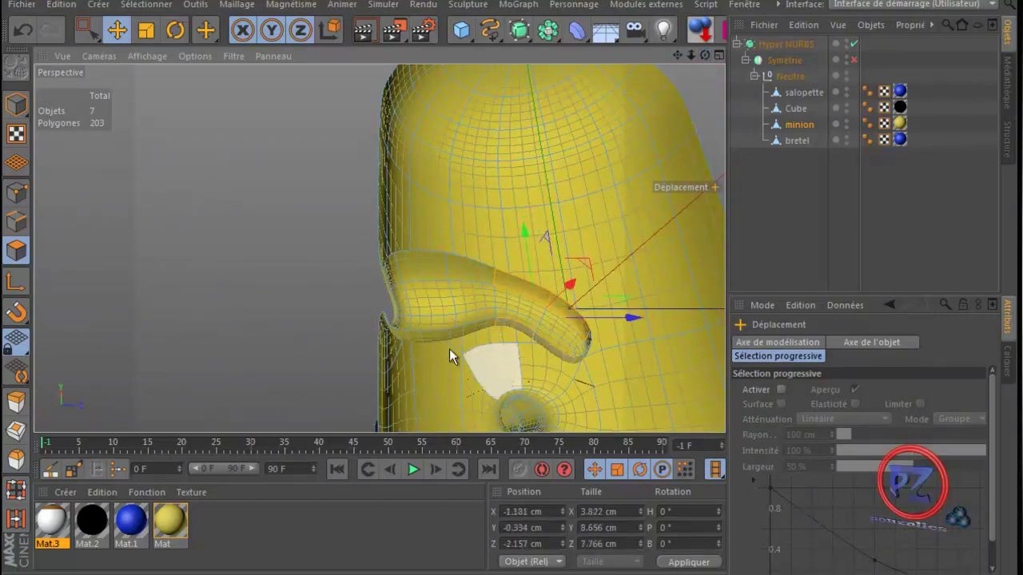
click(146, 30)
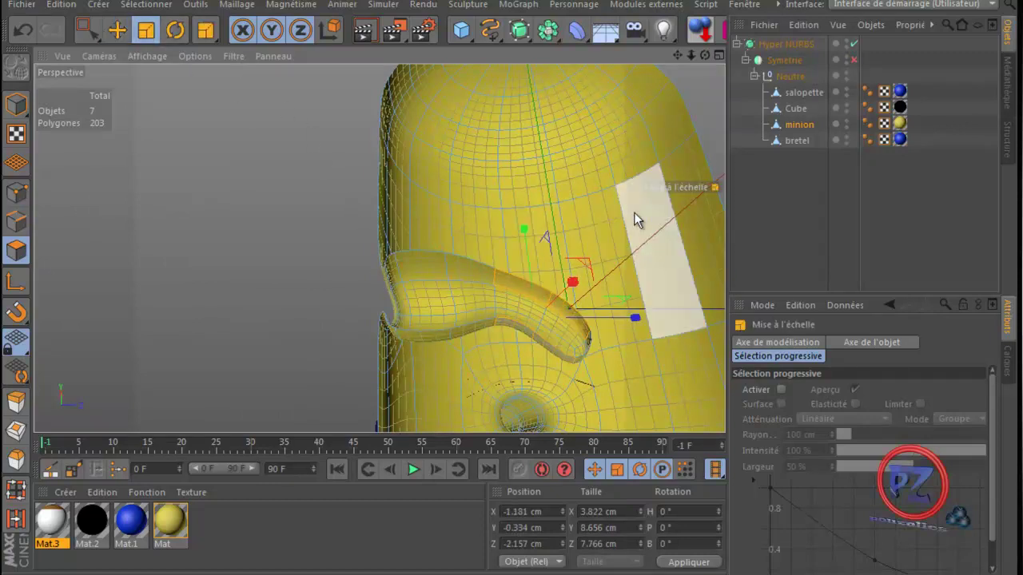
drag(526, 227, 528, 257)
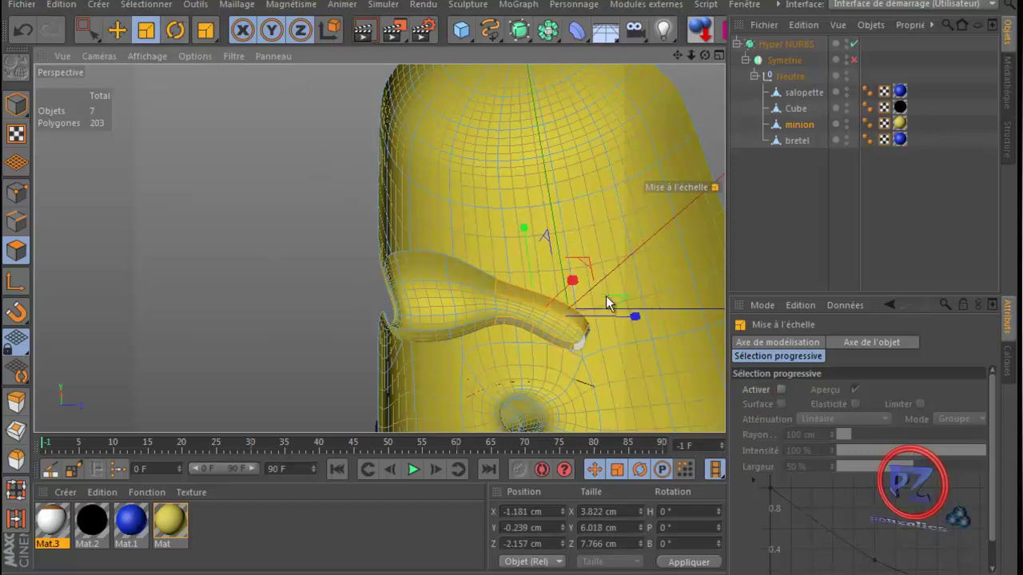
- Select the throat's end polygon and move it down to about Y -5.73 cm and Z 0.10 cm
drag(705, 55, 650, 176)
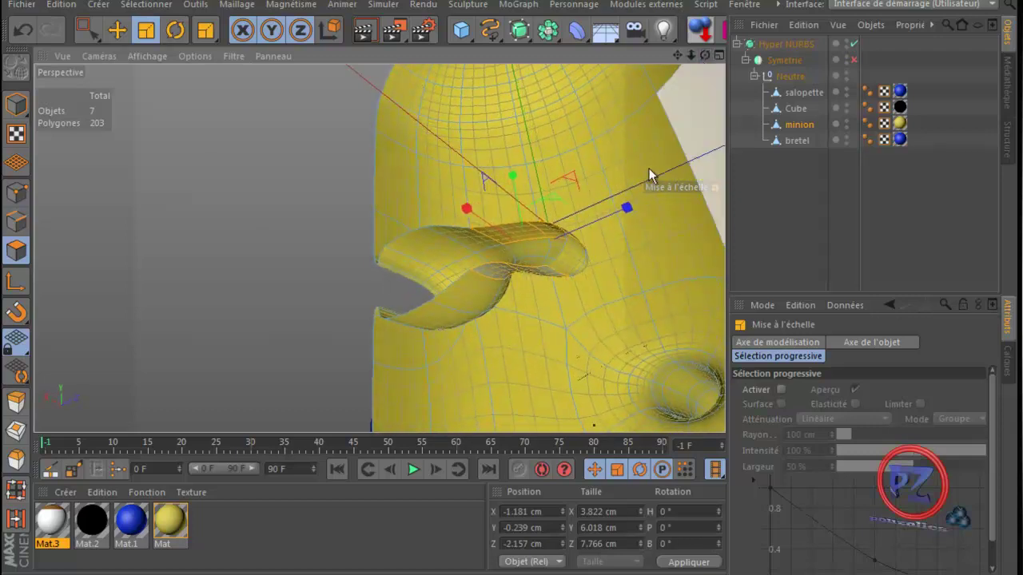
click(586, 261)
click(571, 254)
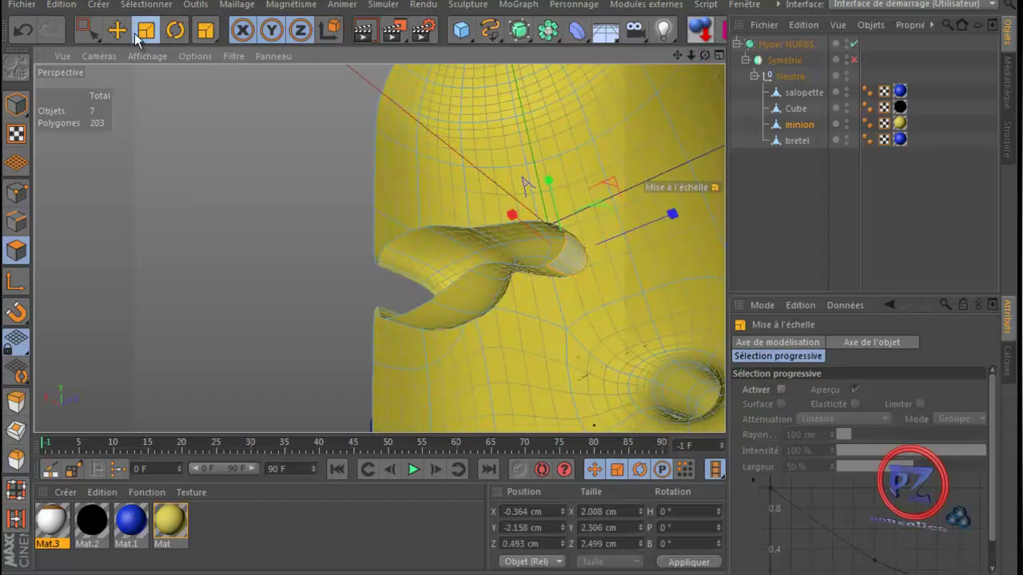
click(117, 30)
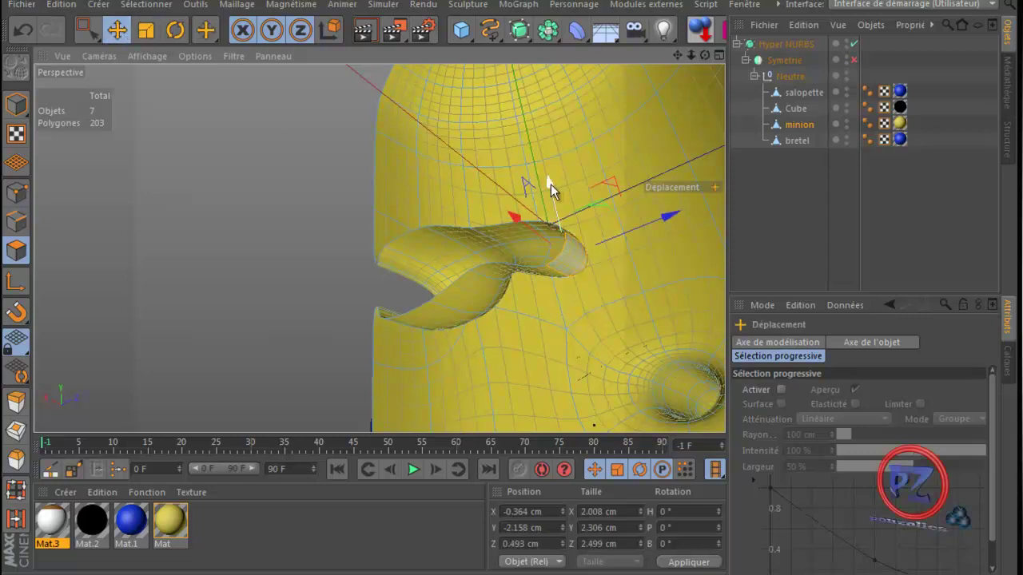
drag(551, 184, 549, 244)
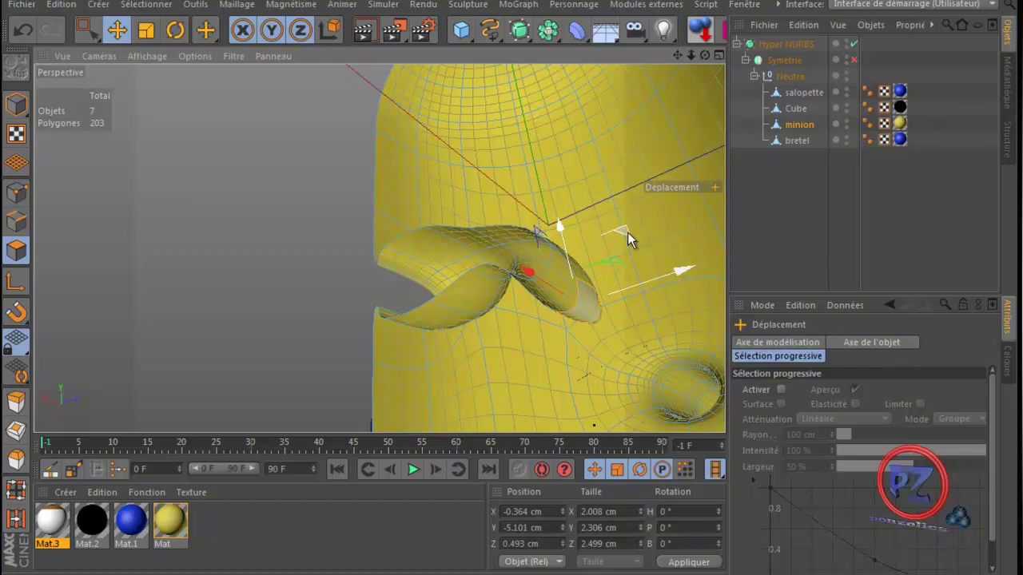
drag(628, 237, 621, 248)
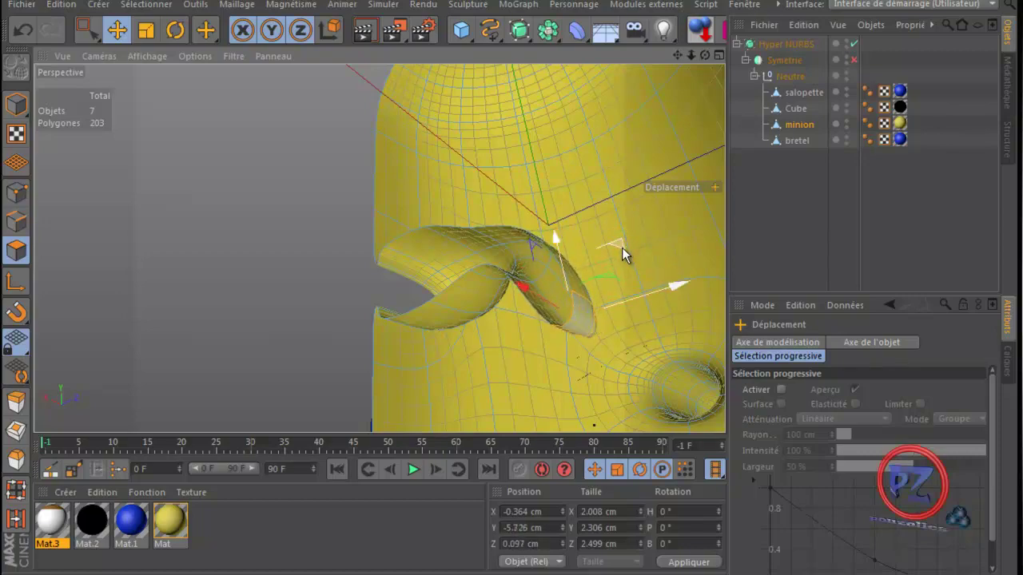
- Enable Symmetry and examine the smoothed mouth and throat from the front on the complete character
drag(706, 56, 508, 331)
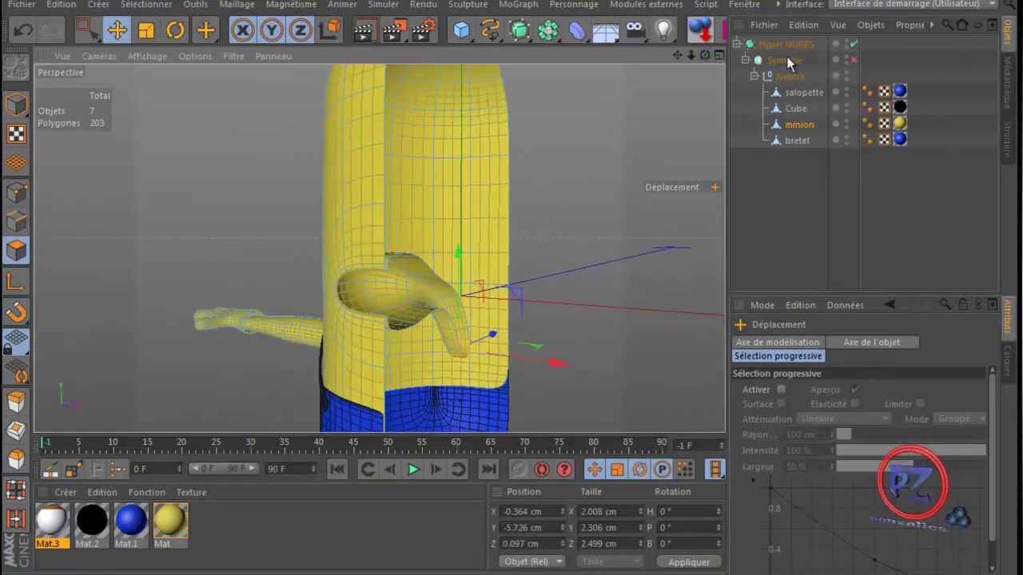
click(854, 59)
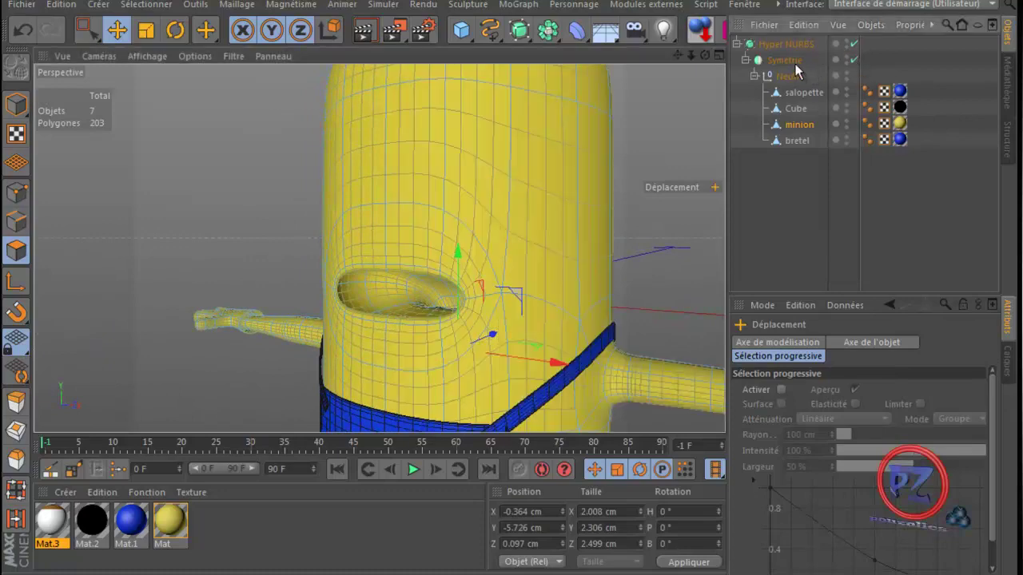
alt+drag(521, 335, 511, 336)
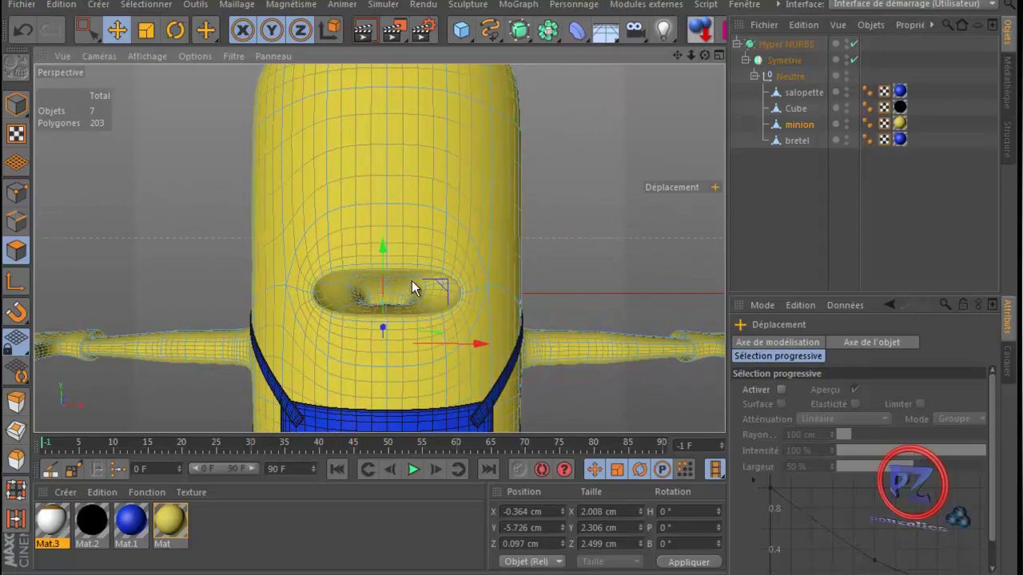
scroll(586, 224, down, 6)
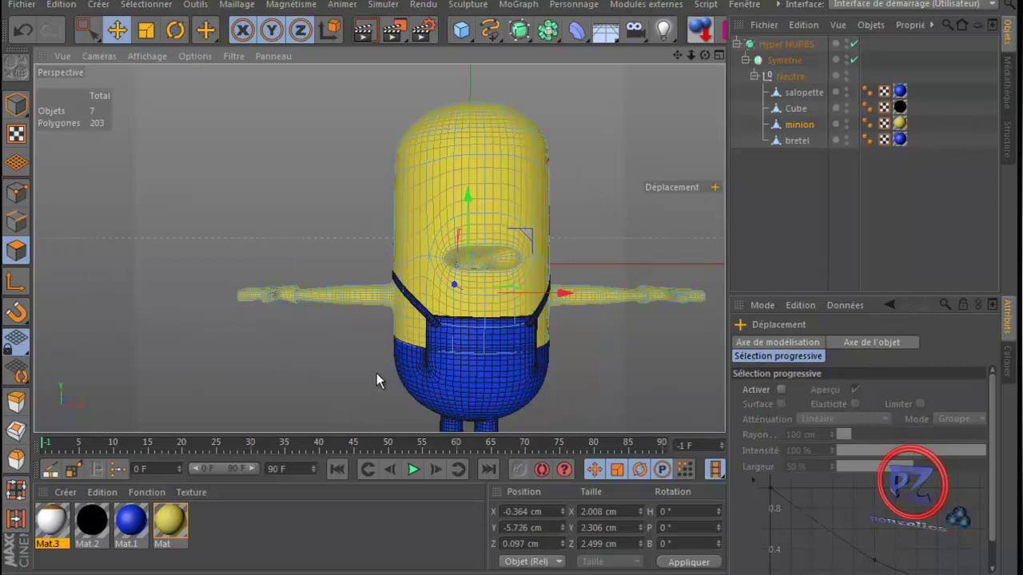
- Disable Hyper NURBS and Symmetry, and select the salopette object for point editing
click(854, 44)
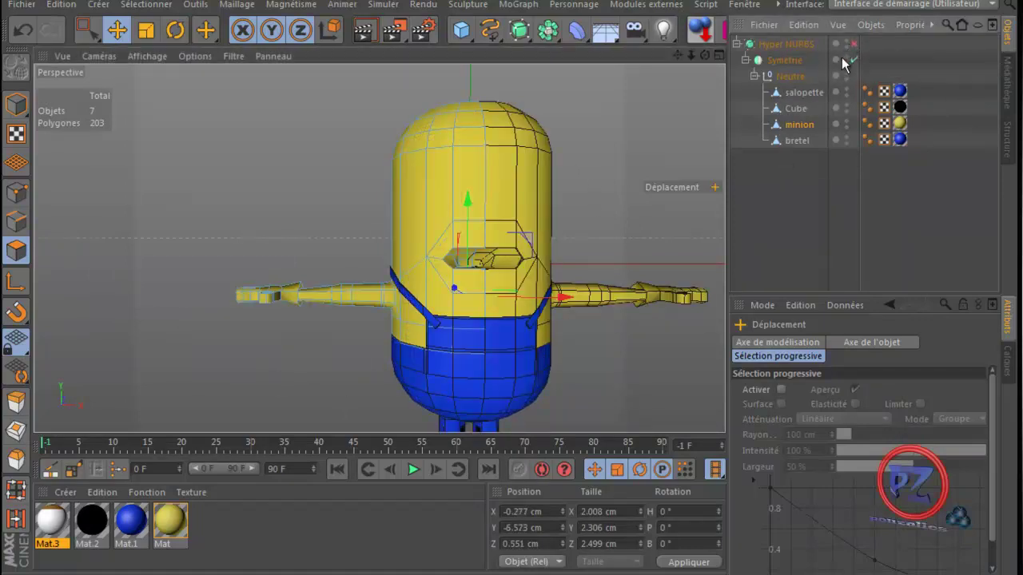
click(853, 60)
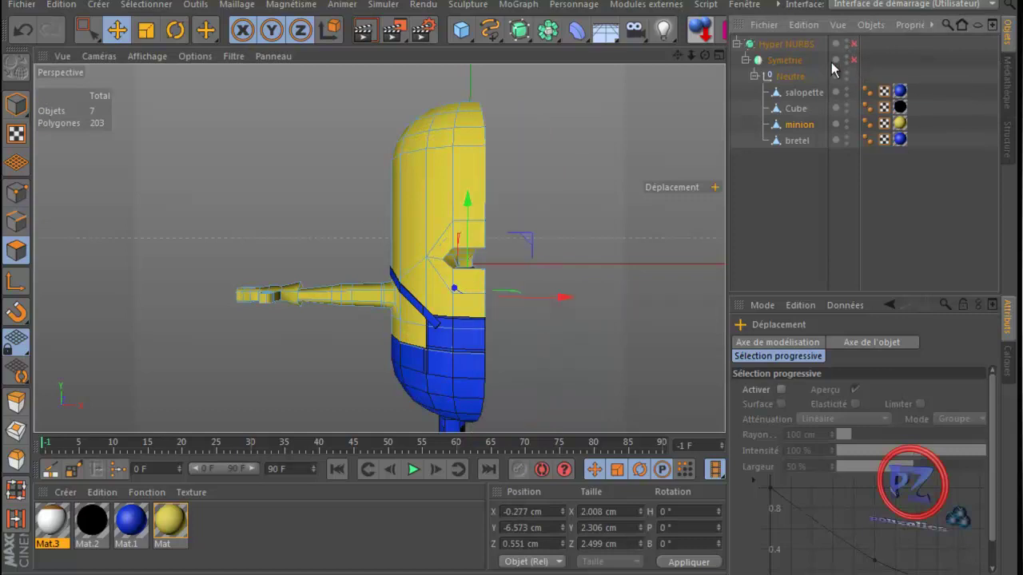
scroll(413, 390, up, 6)
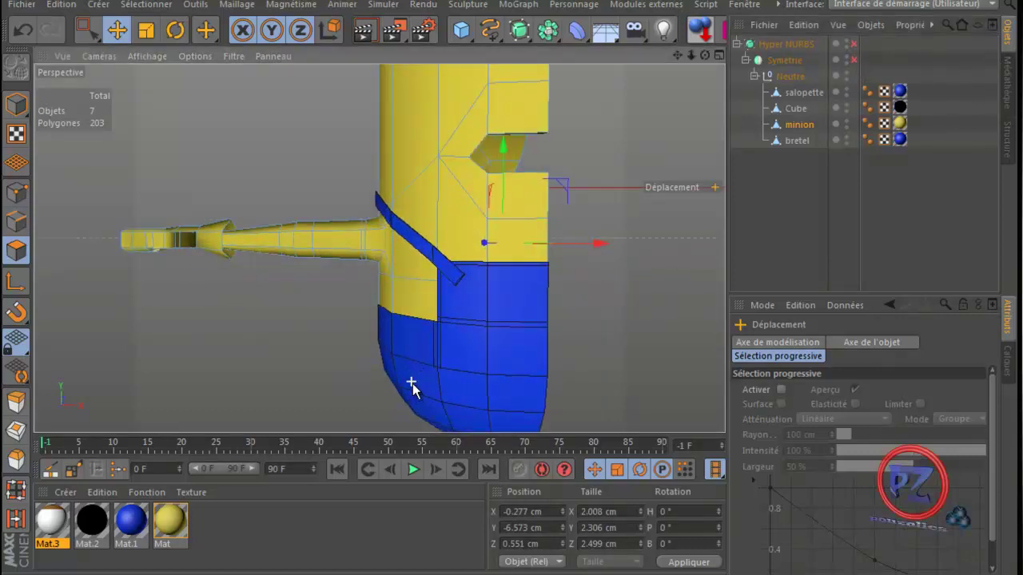
scroll(413, 392, up, 2)
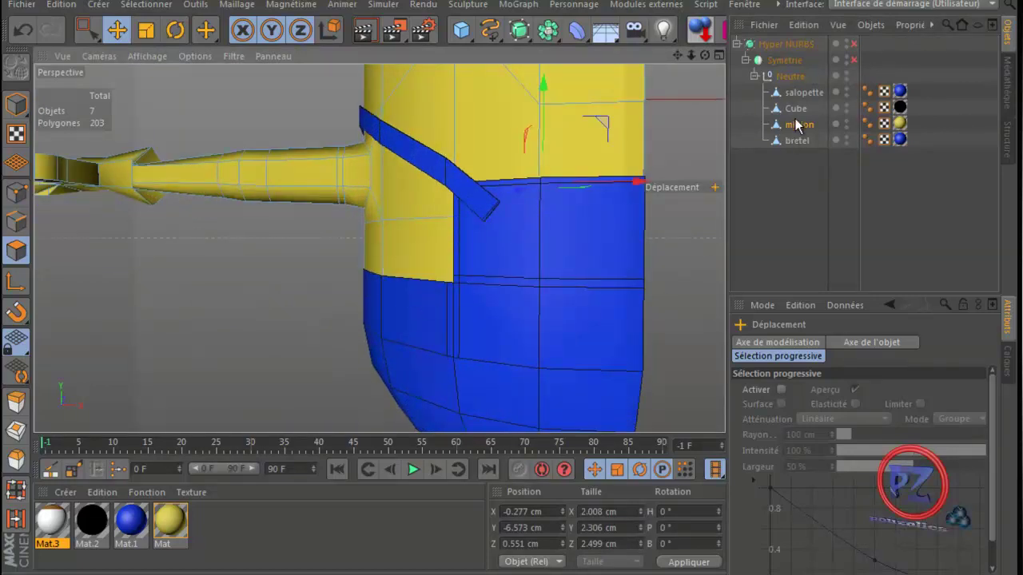
click(803, 93)
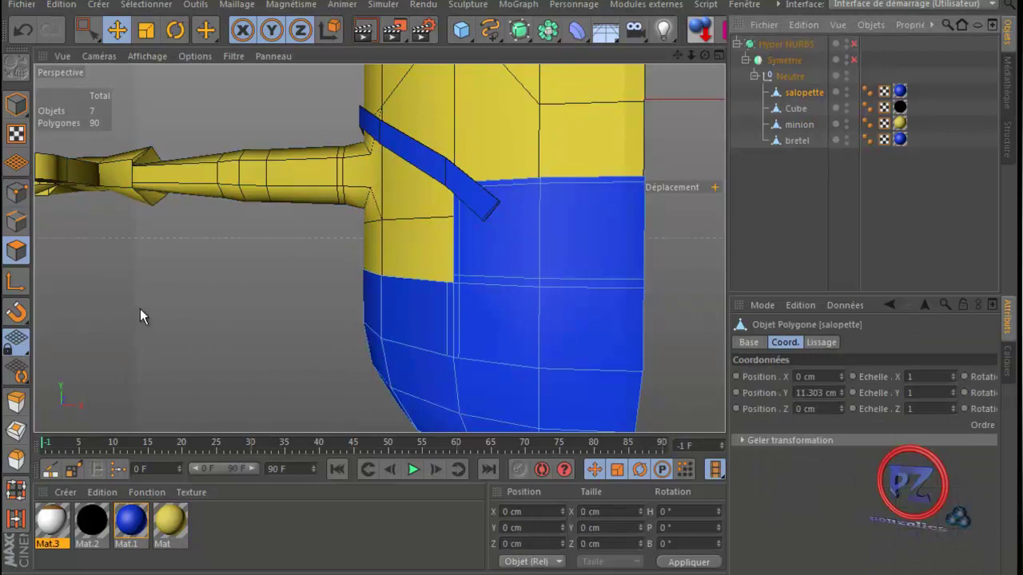
click(20, 196)
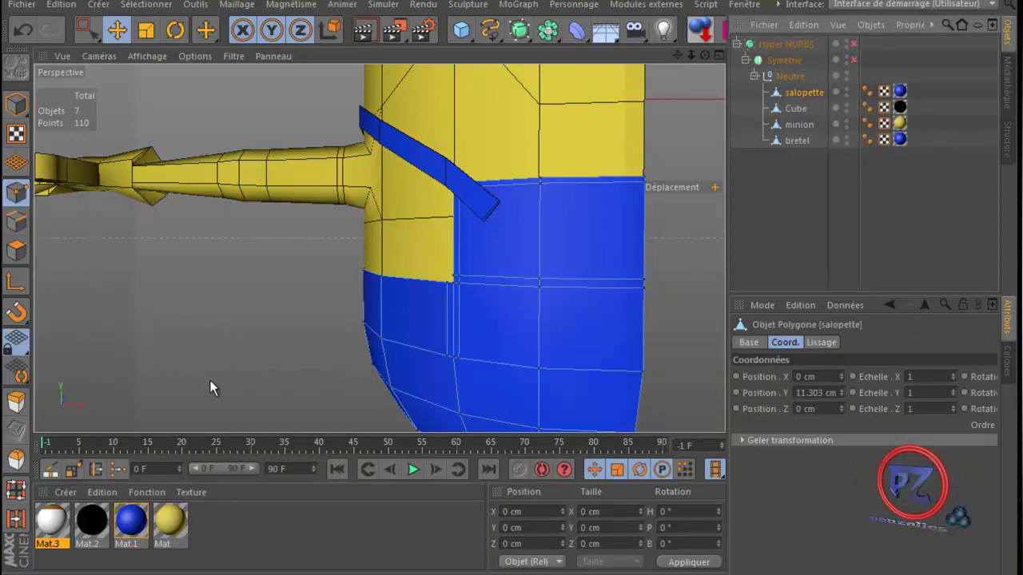
key(k)
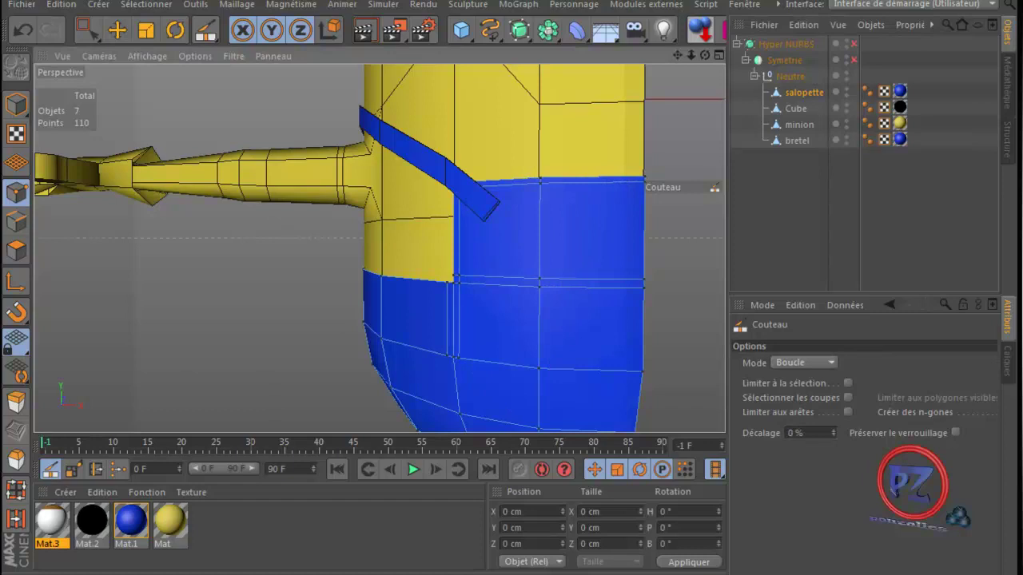
key(u)
key(l)
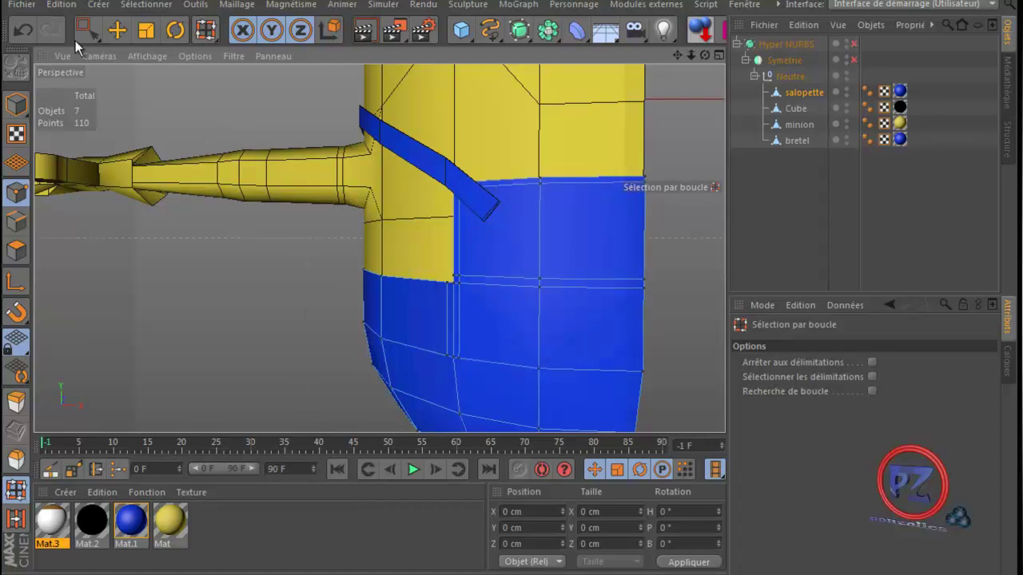
click(117, 30)
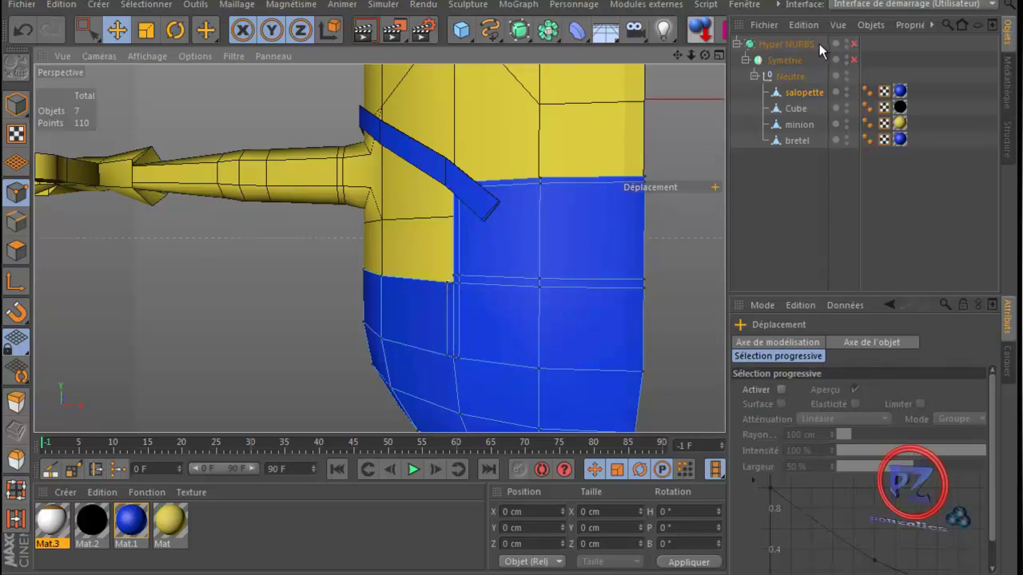
- Preview the salopette's edges with Hyper NURBS smoothing from the side, and switch the smoothing off again
click(854, 44)
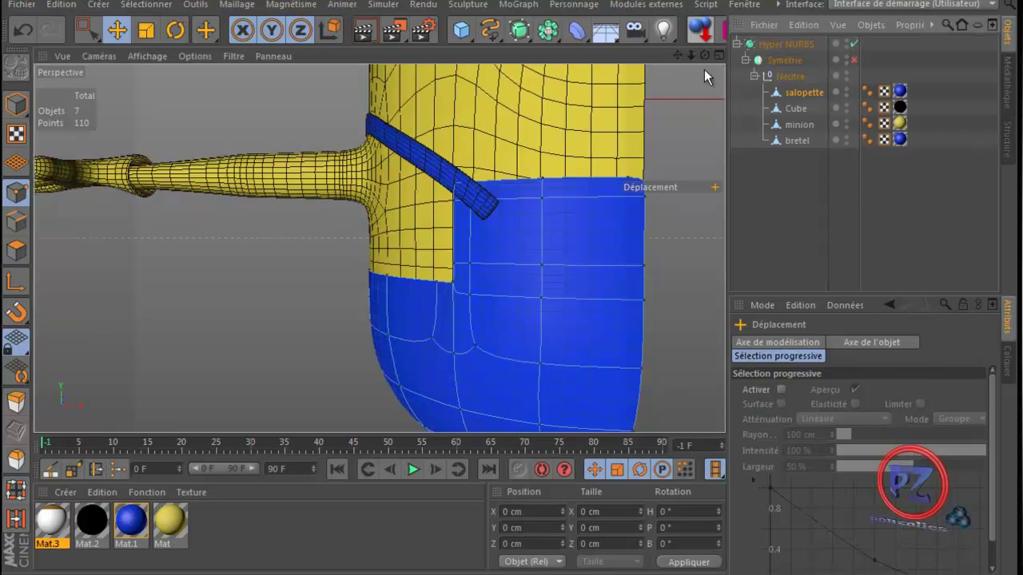
drag(702, 54, 512, 332)
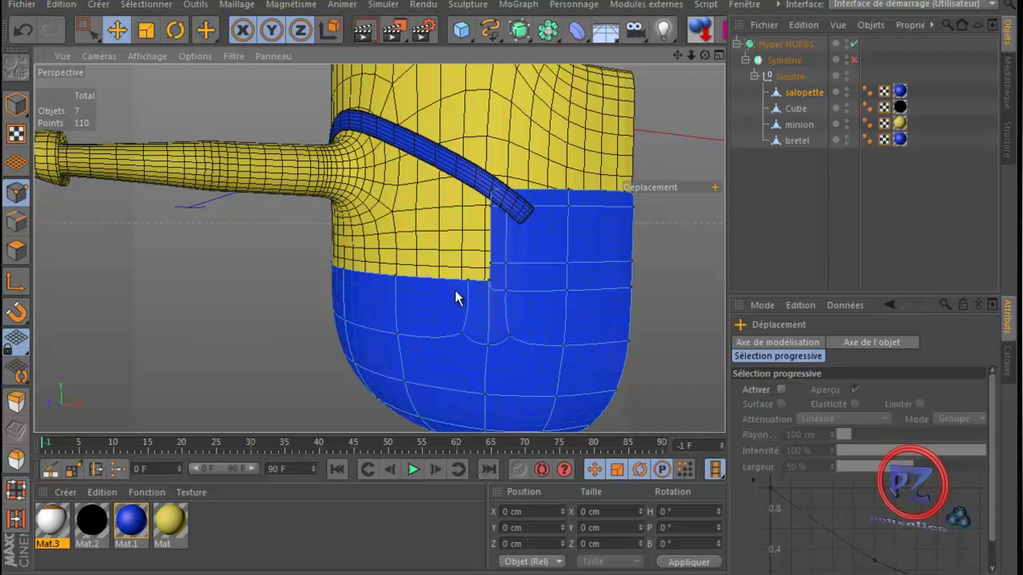
click(853, 43)
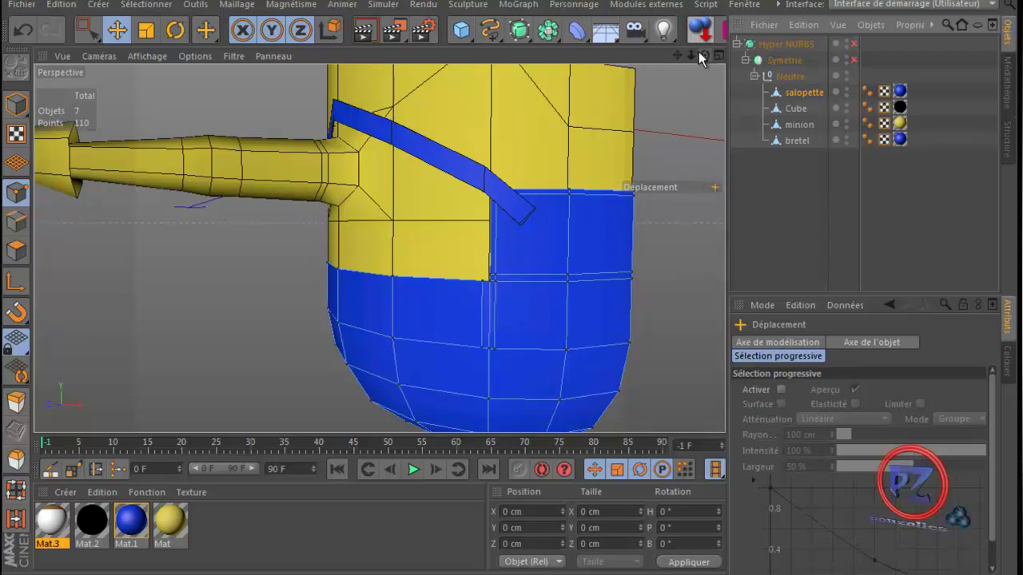
drag(705, 56, 634, 135)
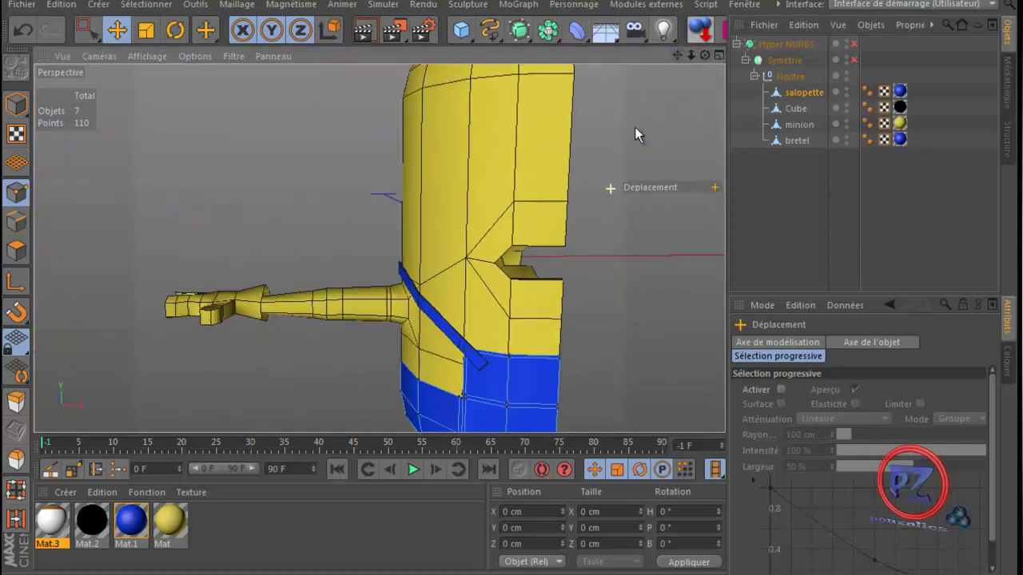
- Collapse the Hyper NURBS hierarchy, clear the selection and add a Tube primitive to the scene as a separate object
drag(705, 56, 675, 328)
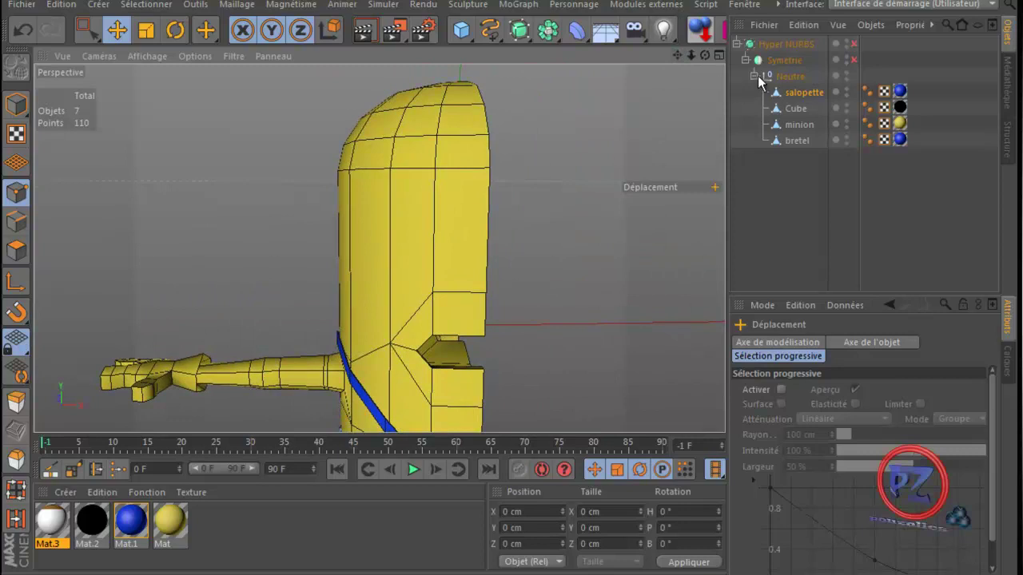
click(737, 44)
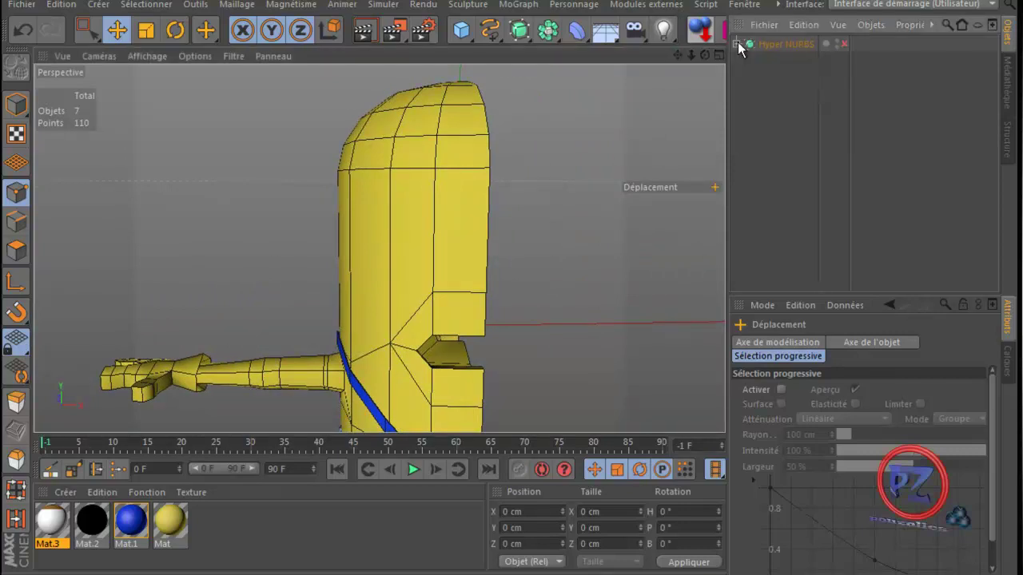
click(778, 100)
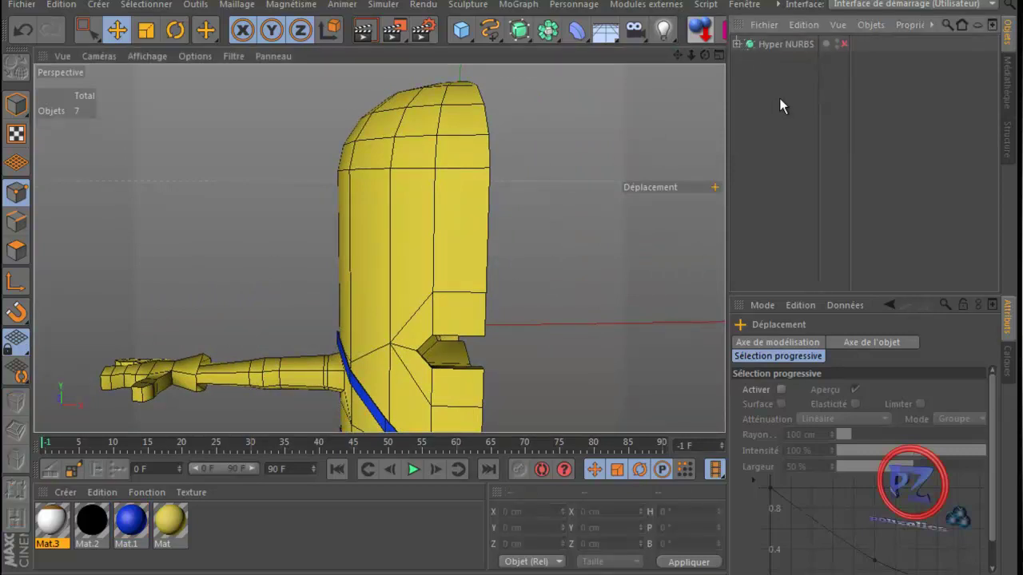
click(463, 33)
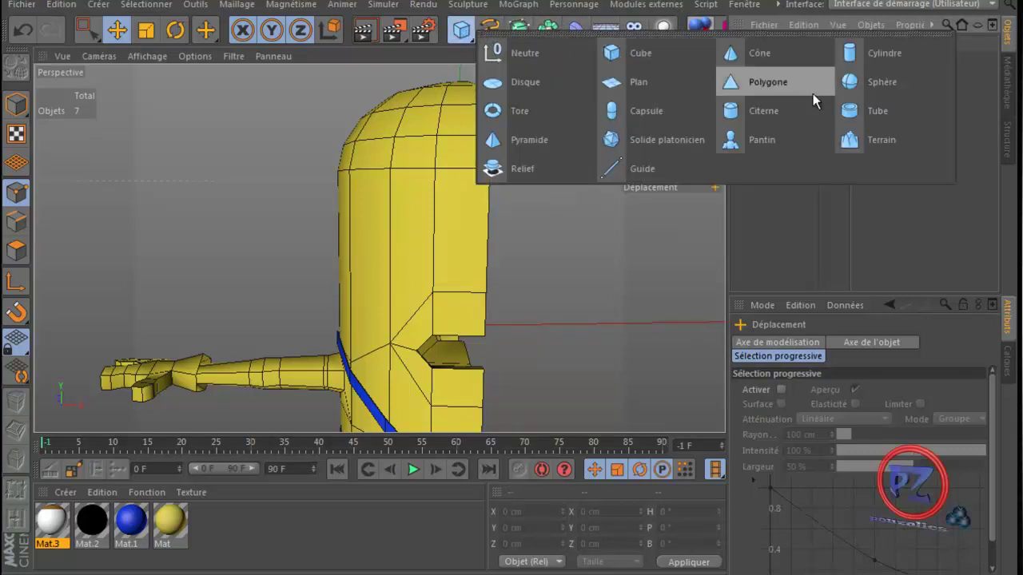
click(865, 110)
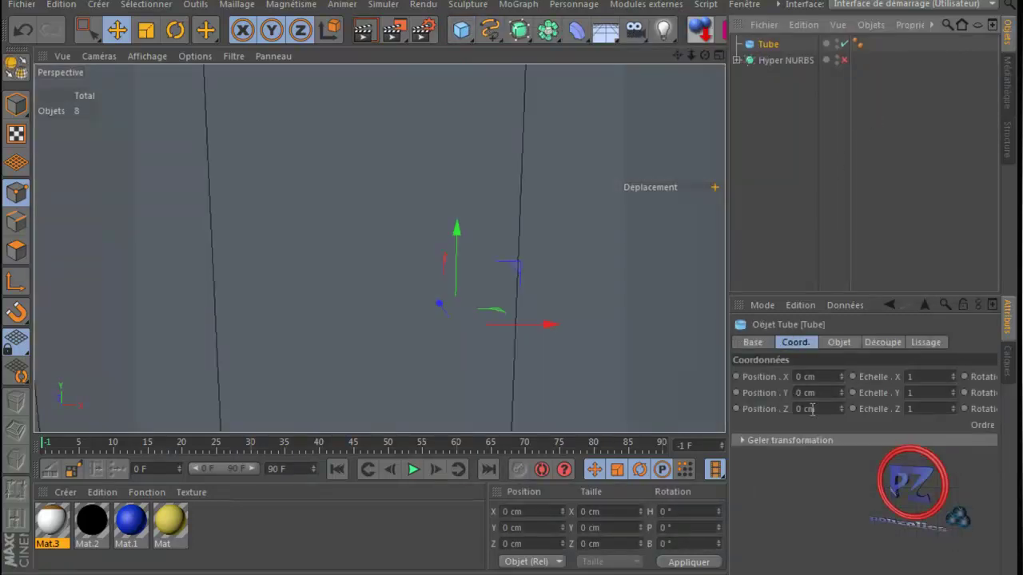
- Set the tube's inner radius to 3 cm, outer radius to 4 cm and height to 4 cm
click(803, 377)
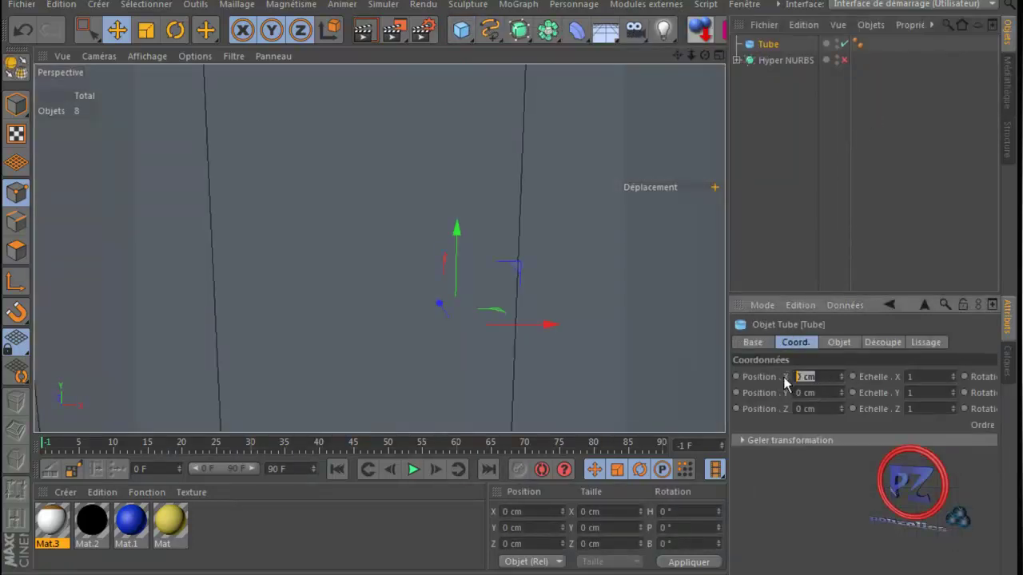
click(838, 342)
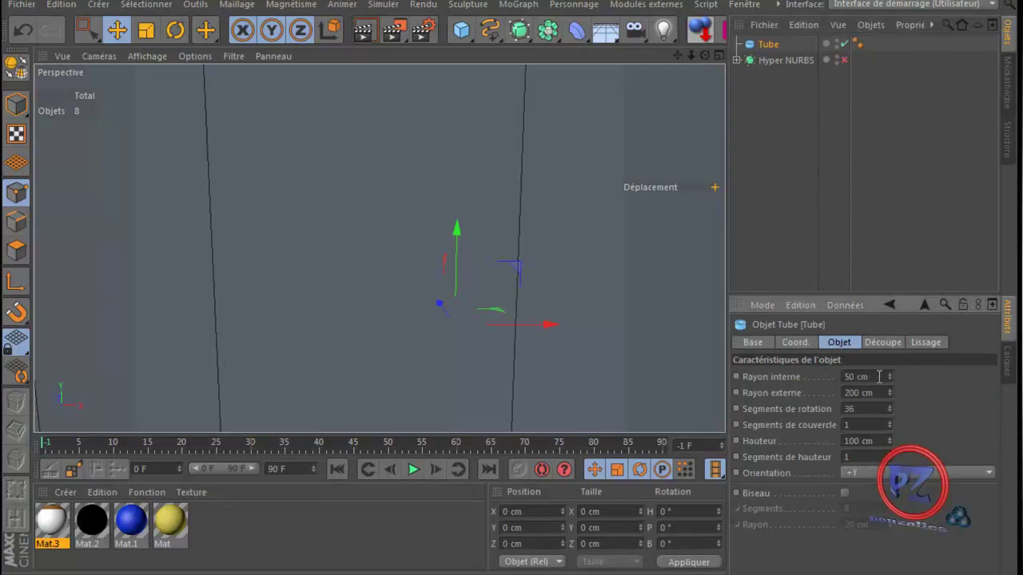
drag(879, 376, 816, 380)
text(3)
drag(876, 391, 827, 392)
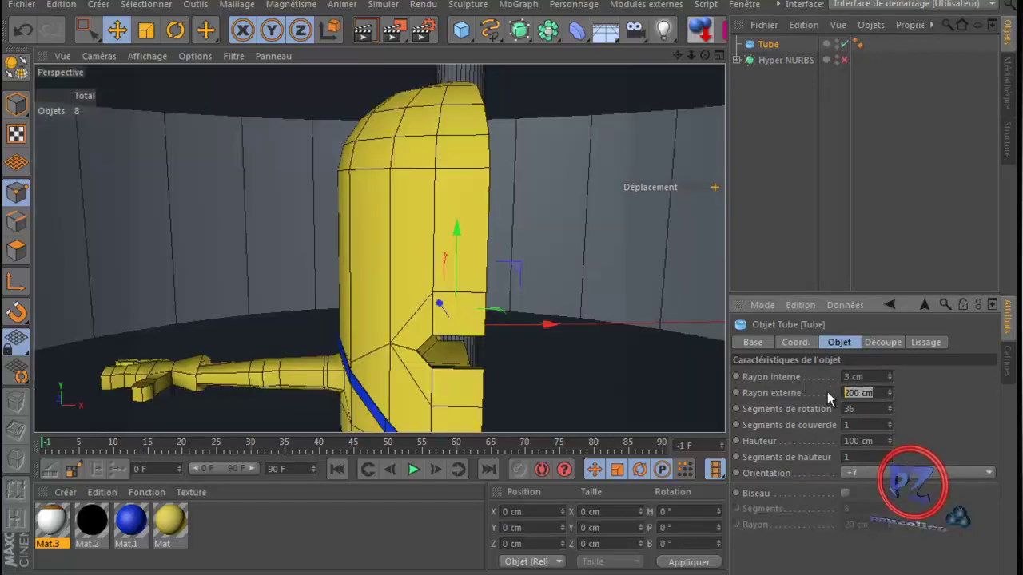
text(4)
key(Return)
drag(871, 442, 834, 442)
text(4)
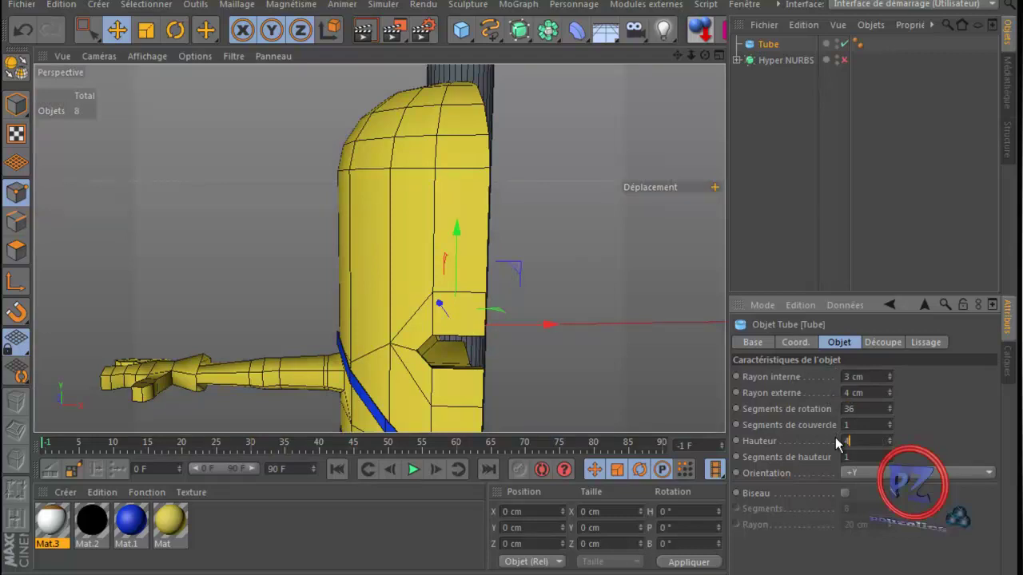
key(Return)
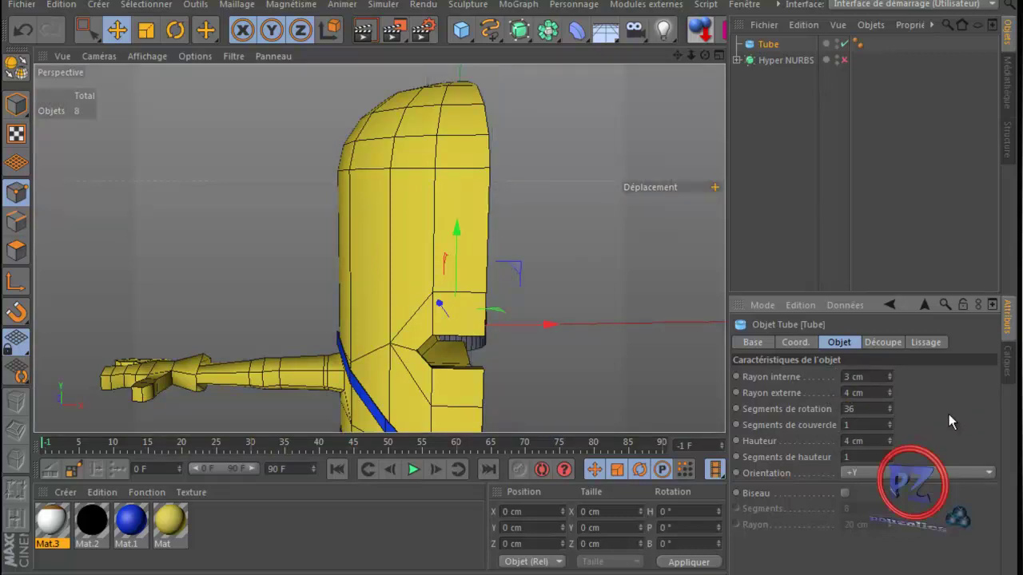
- Set the tube's orientation to -Z so its opening faces the front of the character
drag(700, 53, 629, 217)
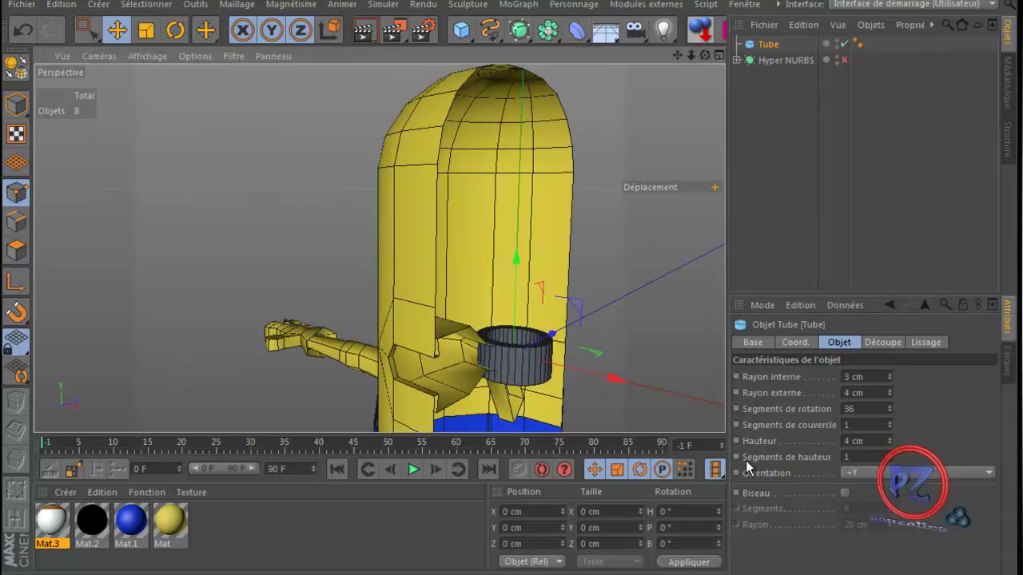
click(873, 474)
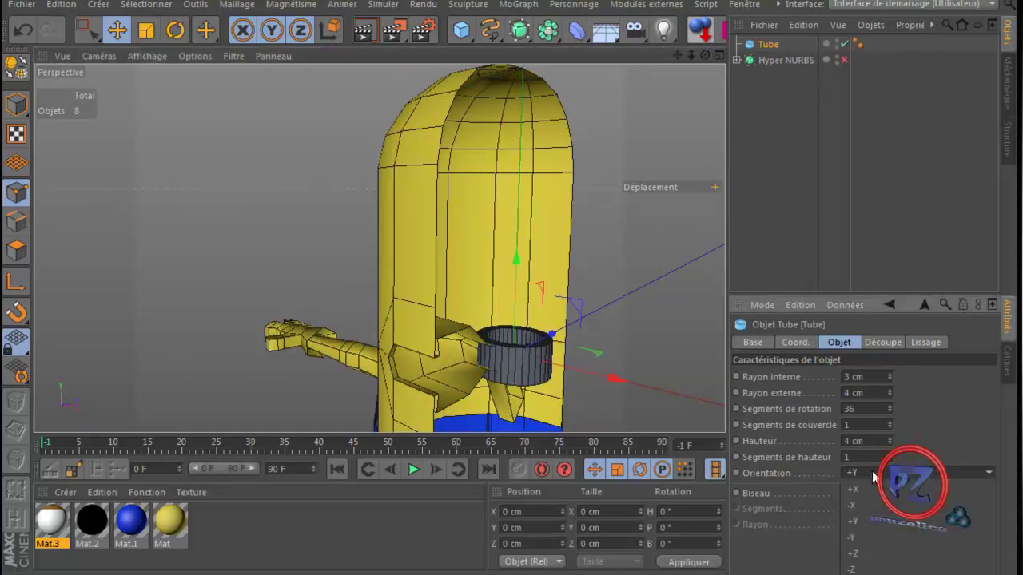
click(885, 570)
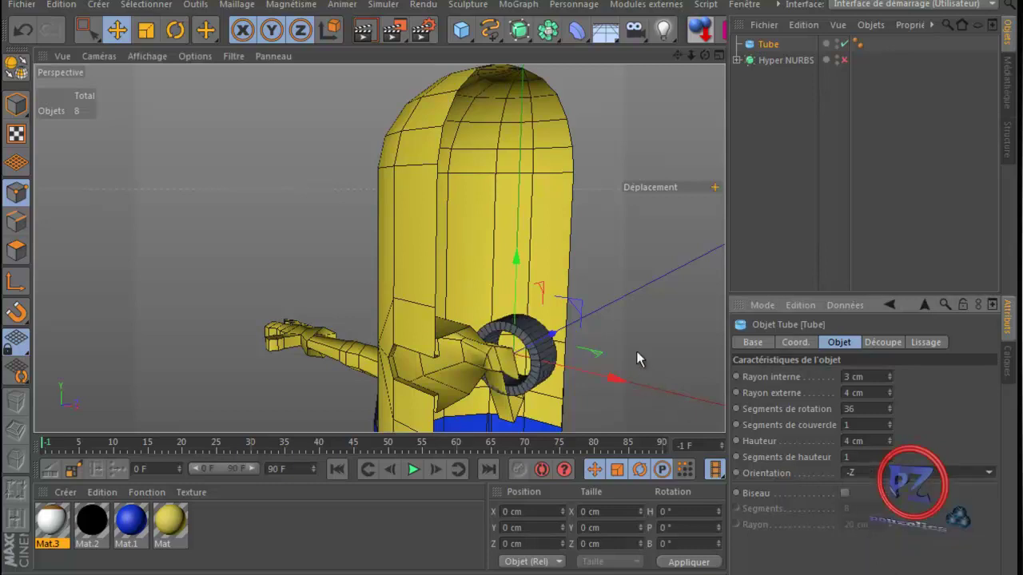
- Move the tube up to eye height on the half head, with its outer rim reaching the symmetry line in the front view
drag(705, 56, 510, 332)
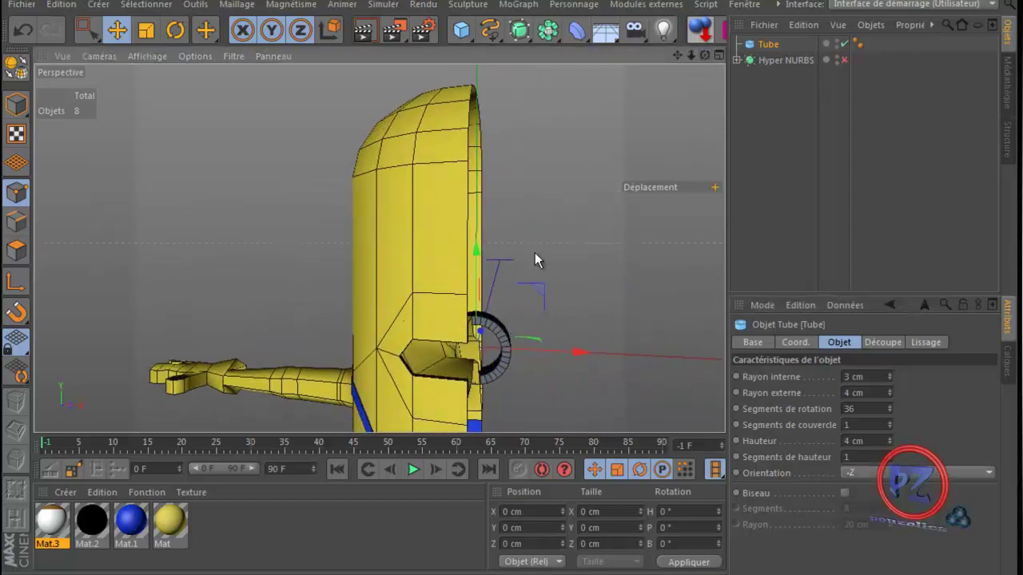
drag(535, 293, 463, 163)
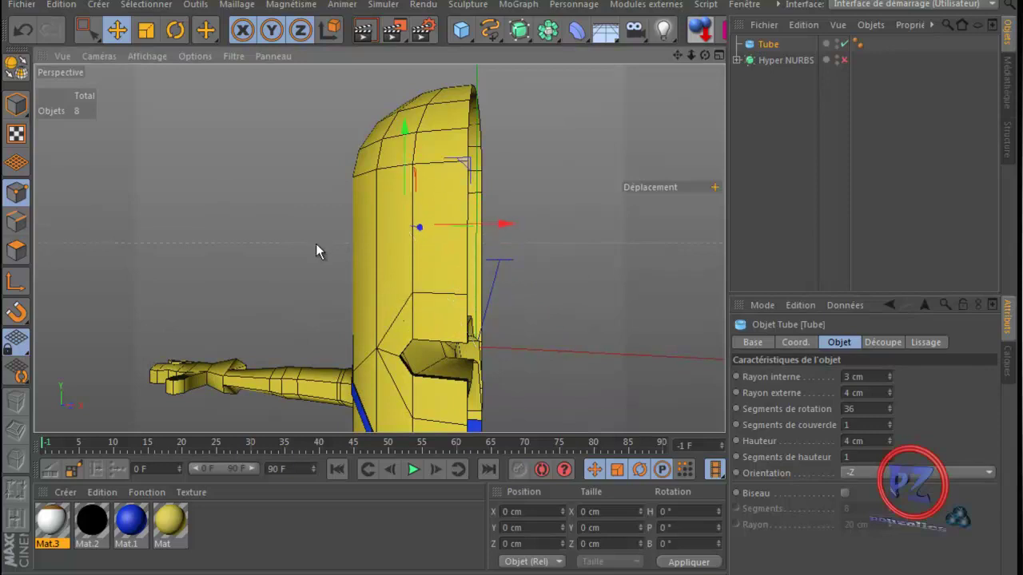
middle_click(269, 275)
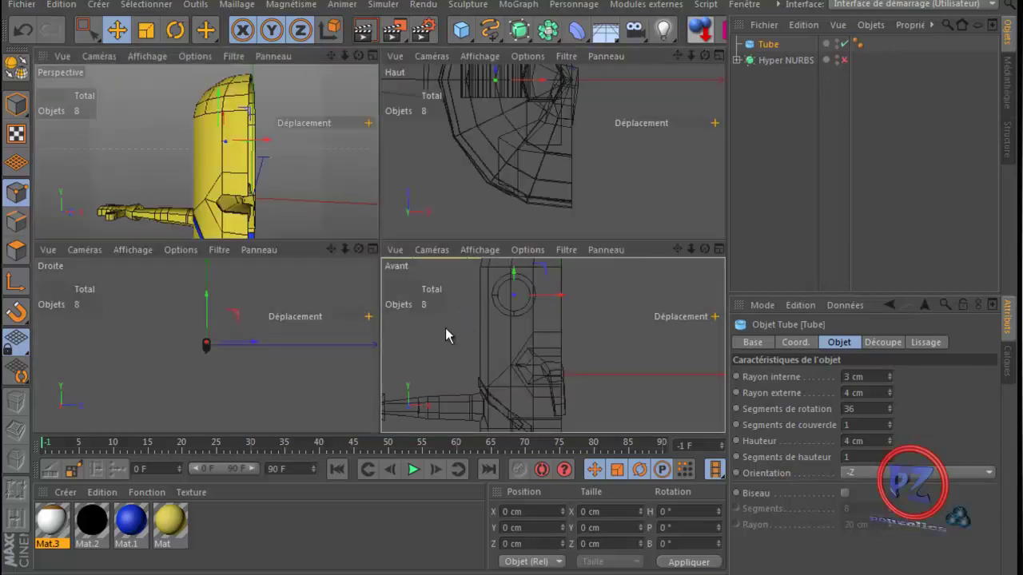
middle_click(445, 329)
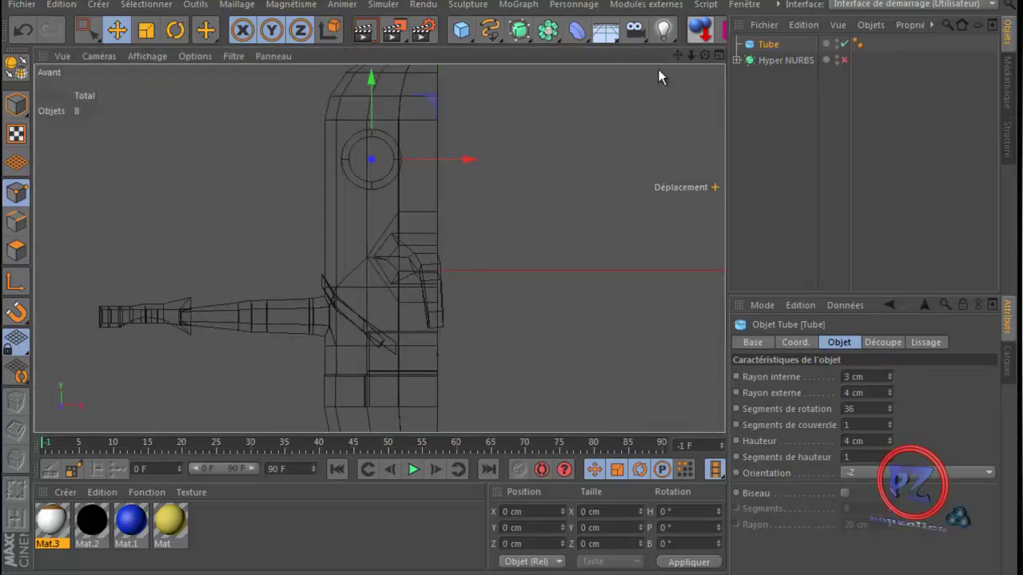
drag(676, 55, 699, 94)
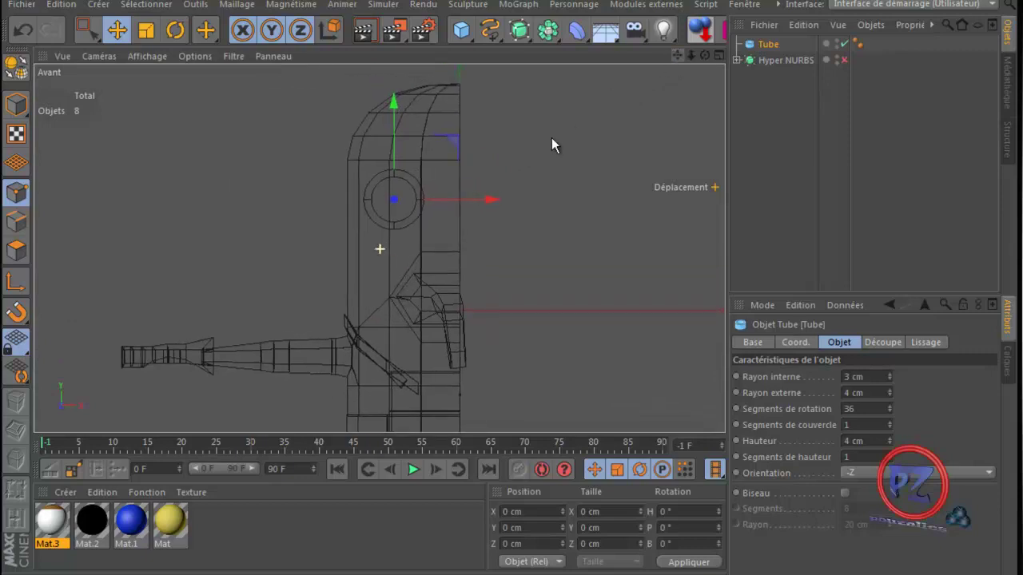
drag(489, 198, 533, 200)
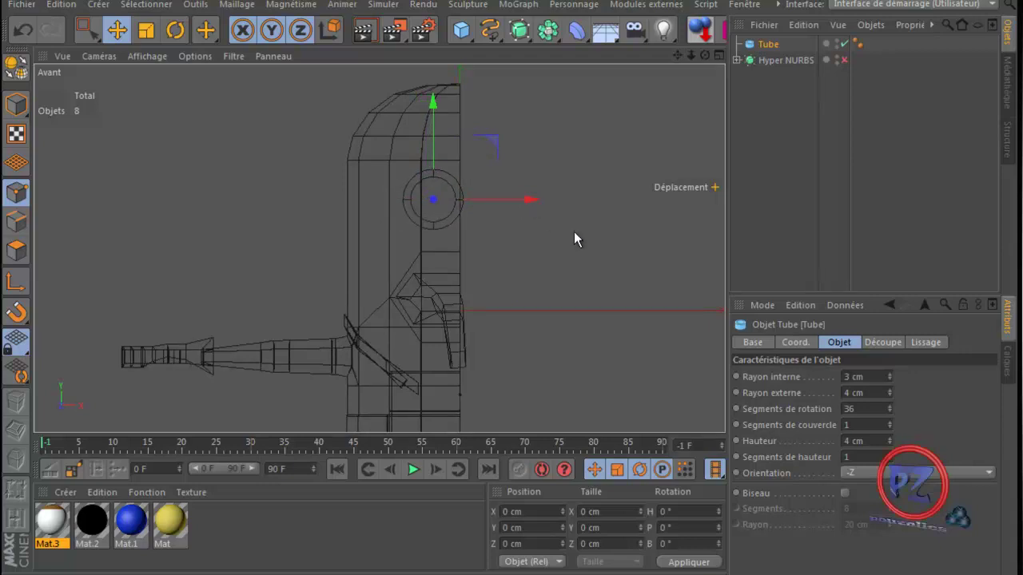
- Thin the tube's wall by setting its inner radius to 3.5 cm
click(849, 379)
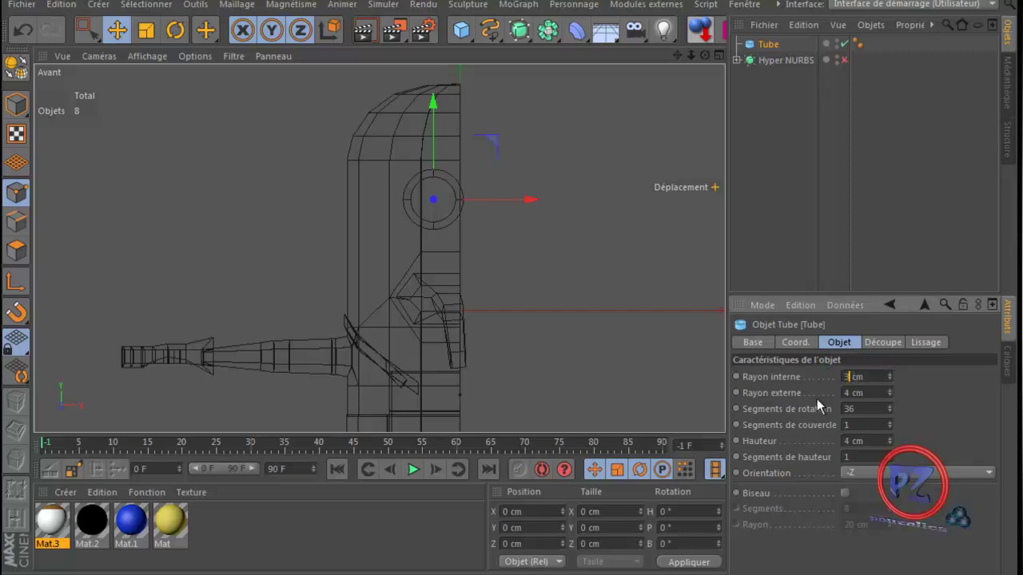
key(Right)
text(.5)
key(Return)
scroll(456, 230, up, 4)
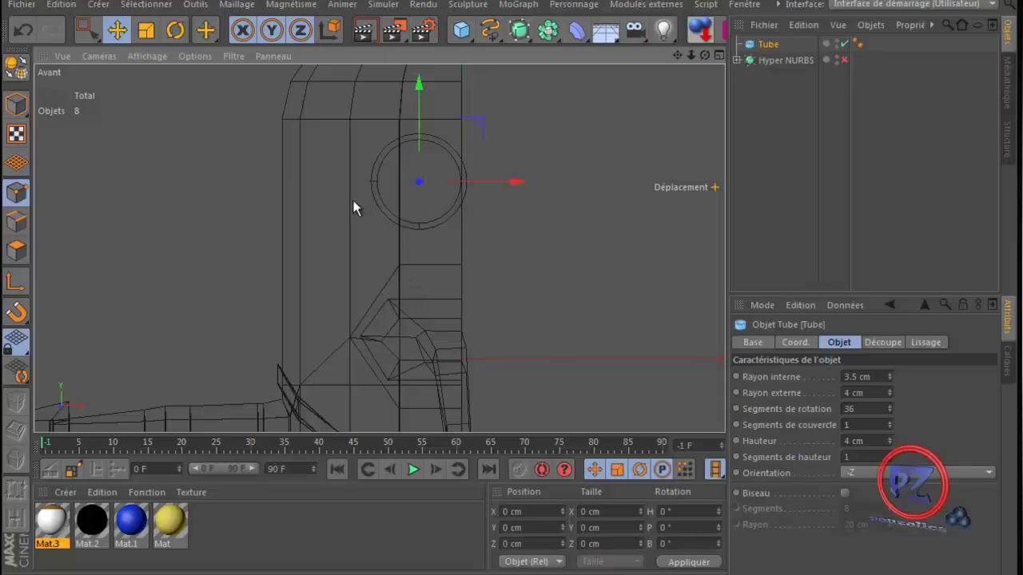
- Move the tube forward along Z in the top view until it straddles the front surface of the face
middle_click(208, 226)
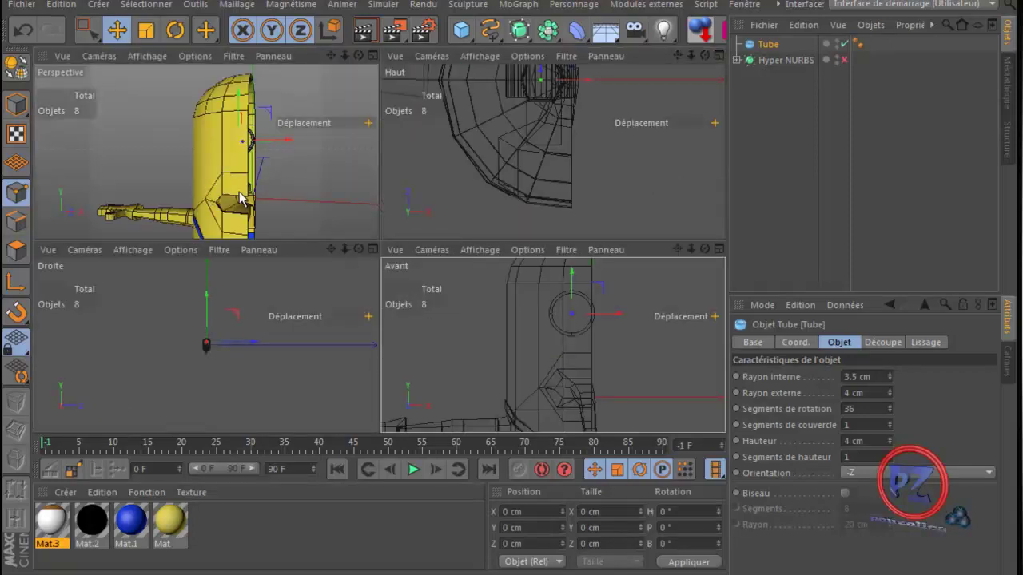
middle_click(452, 184)
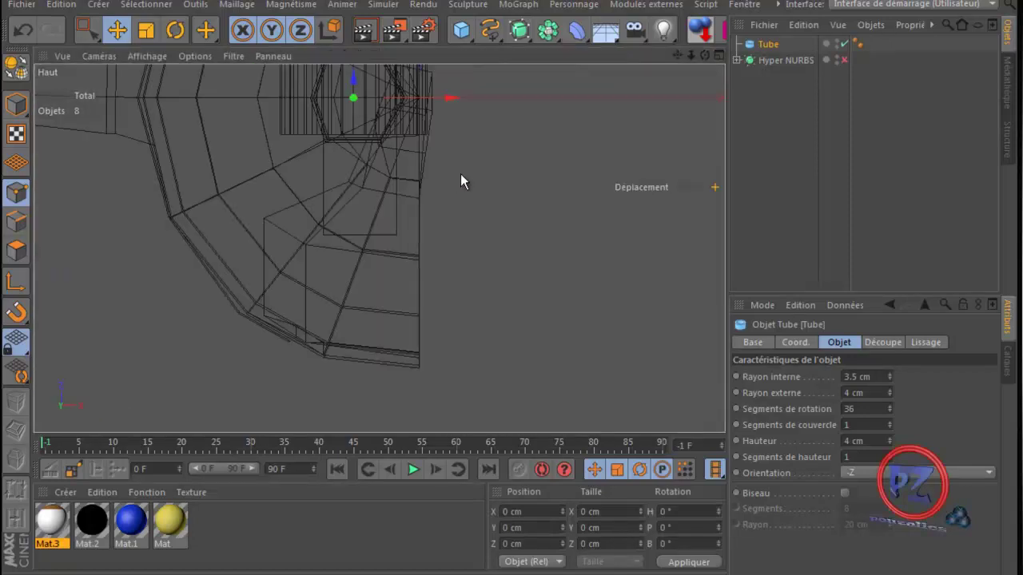
drag(354, 78, 353, 347)
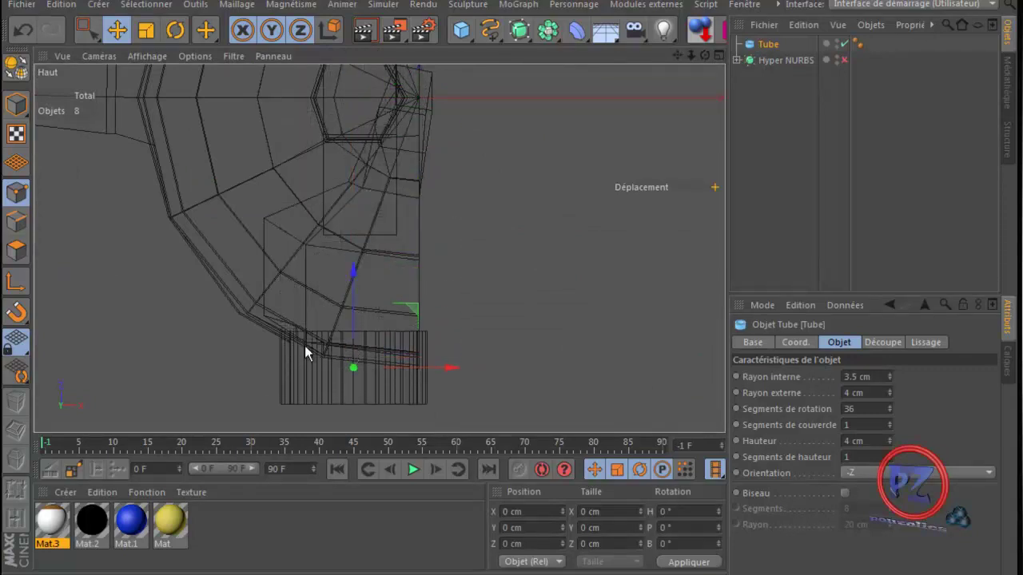
middle_click(140, 320)
middle_click(294, 177)
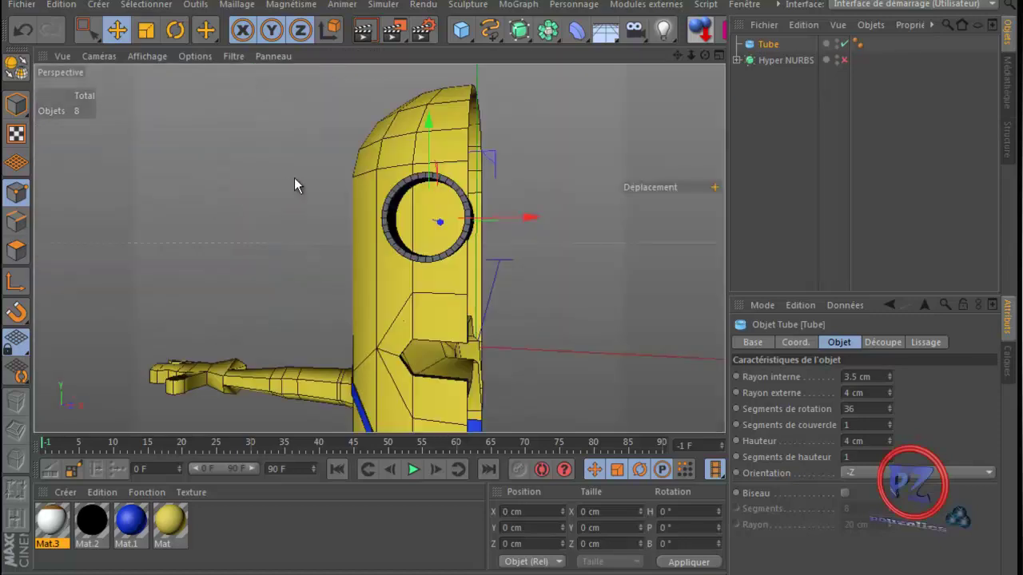
- Push the goggle tube slightly deeper into the head along Z and check its fit from the side and front
alt+drag(512, 332, 508, 331)
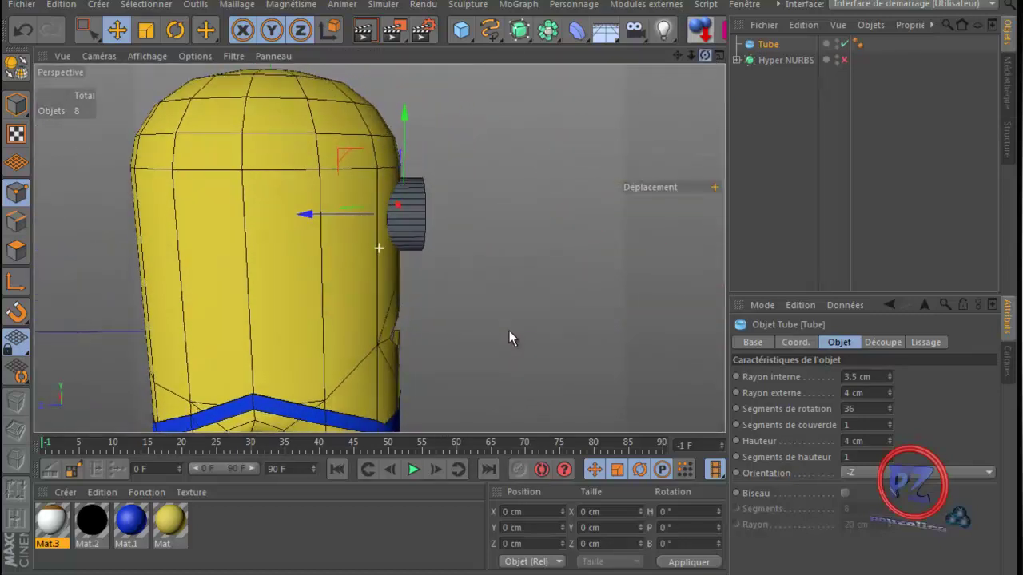
scroll(448, 233, up, 5)
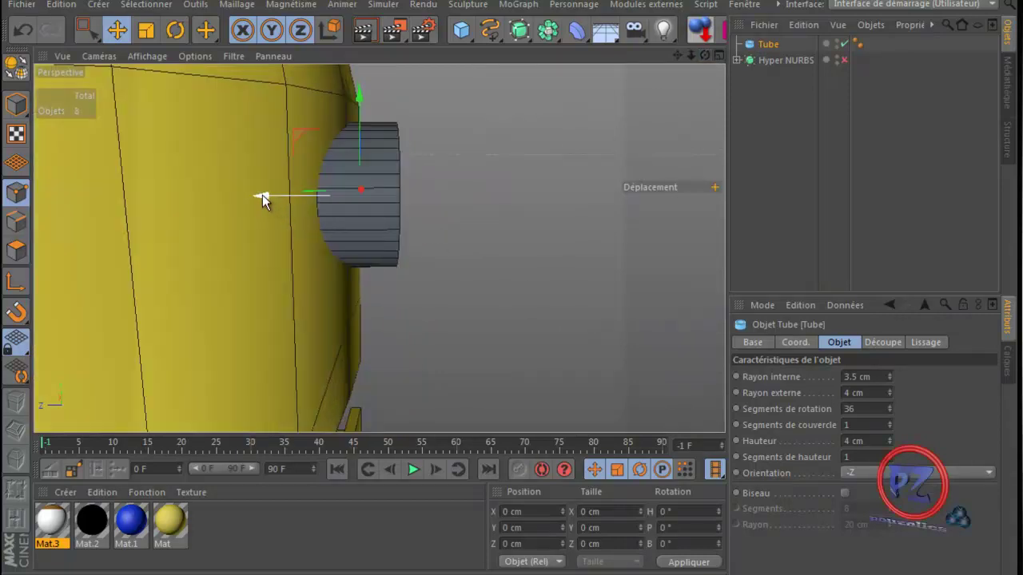
drag(262, 195, 259, 194)
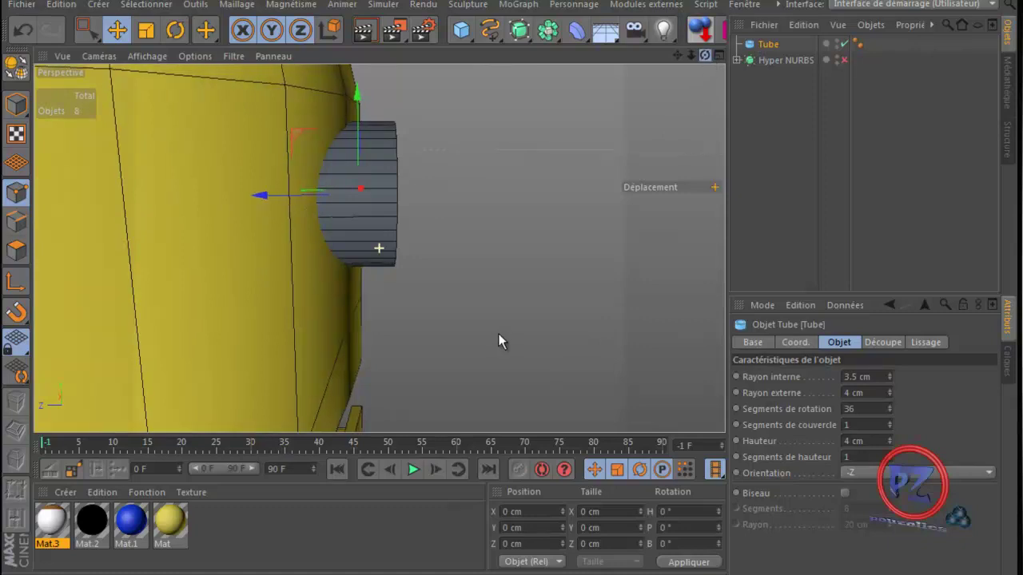
mouse_move(498, 334)
alt+mouse_down()
mouse_move(453, 328)
mouse_move(510, 332)
alt+mouse_up()
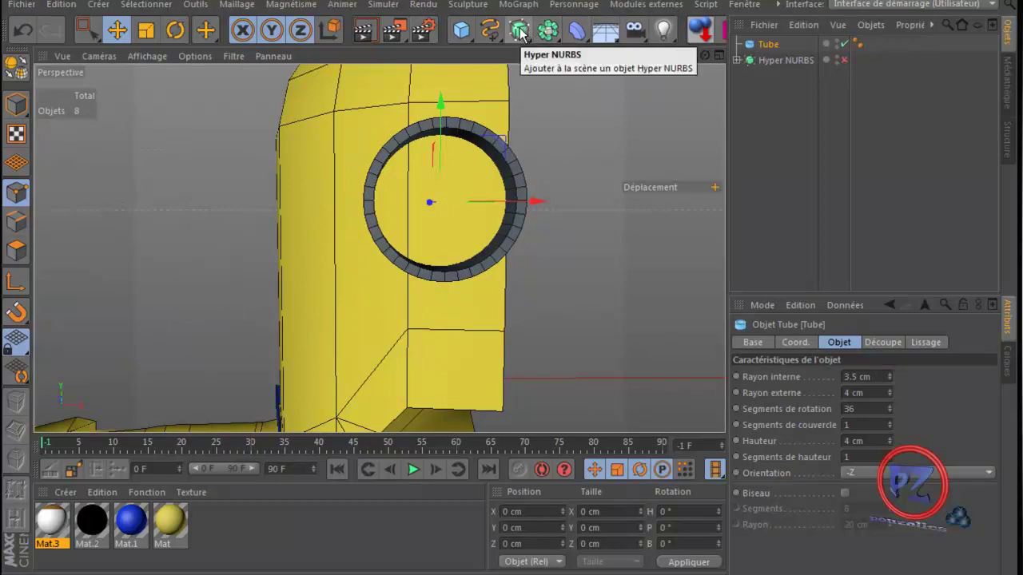
- Add a Symmetry object and make the tube its child to mirror the goggle ring
click(547, 30)
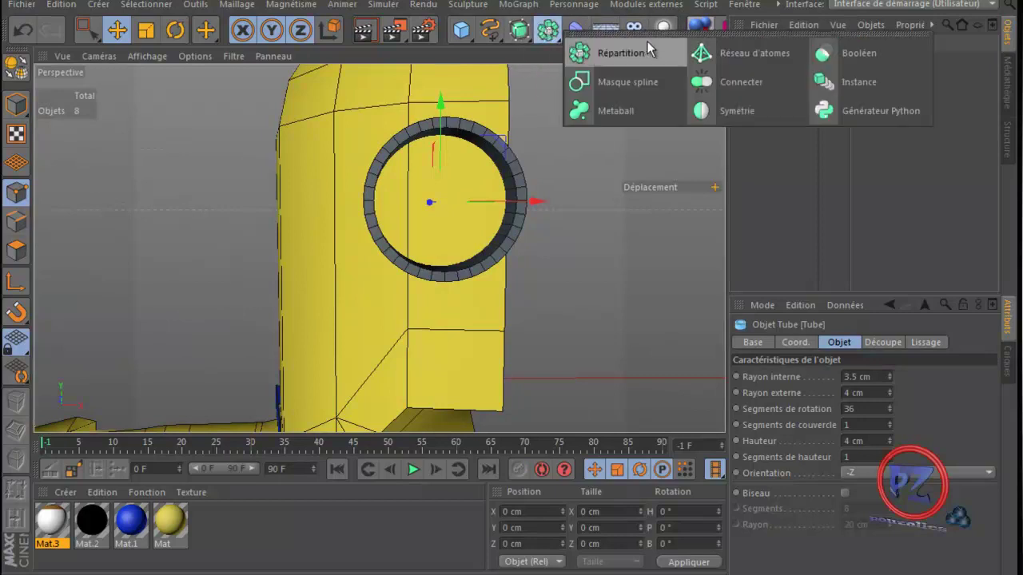
click(728, 110)
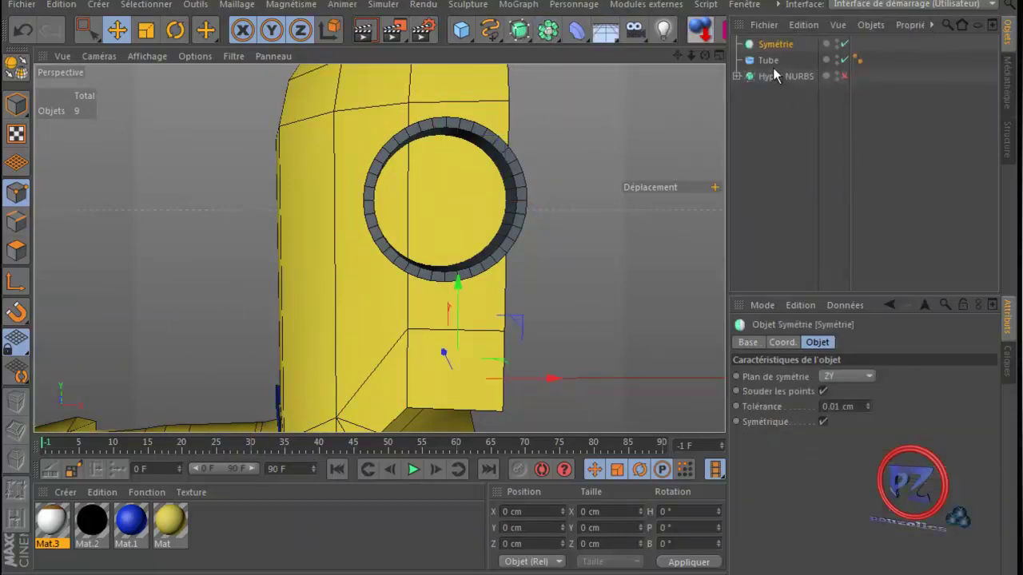
drag(771, 60, 776, 43)
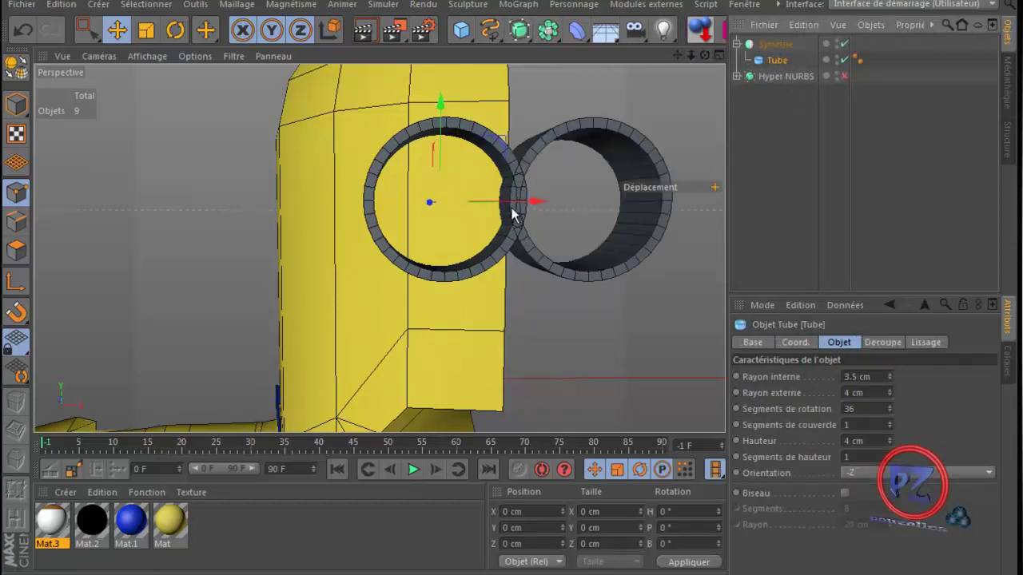
- Shift the tube slightly away from the centre along X so the two goggle rings only just overlap
drag(536, 198, 532, 200)
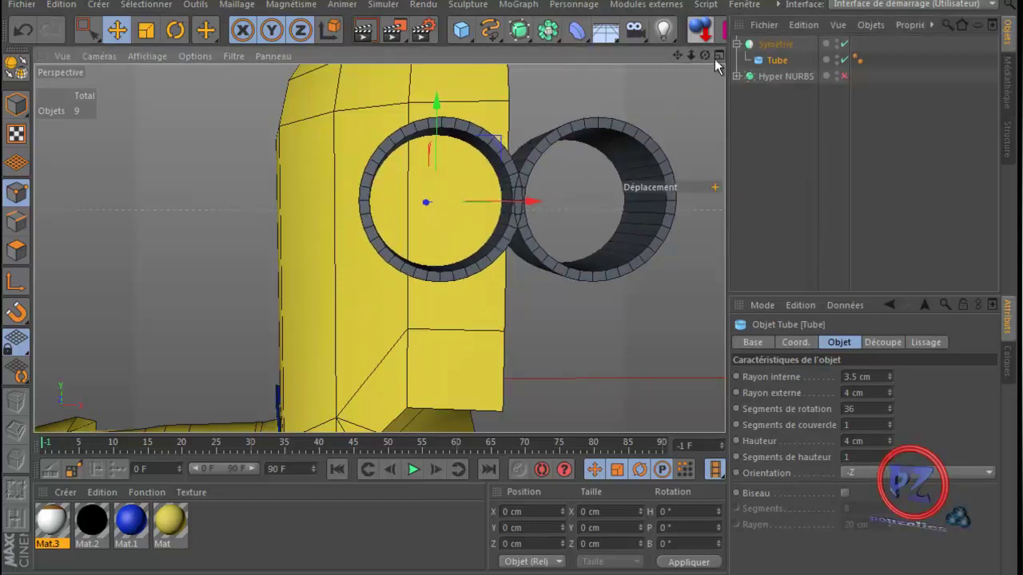
drag(705, 55, 512, 332)
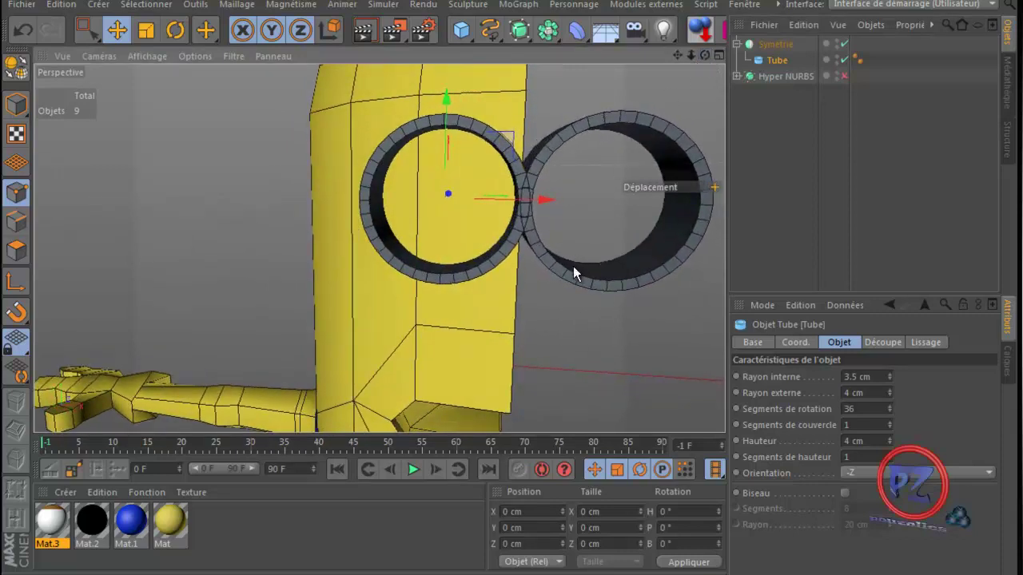
scroll(573, 266, down, 5)
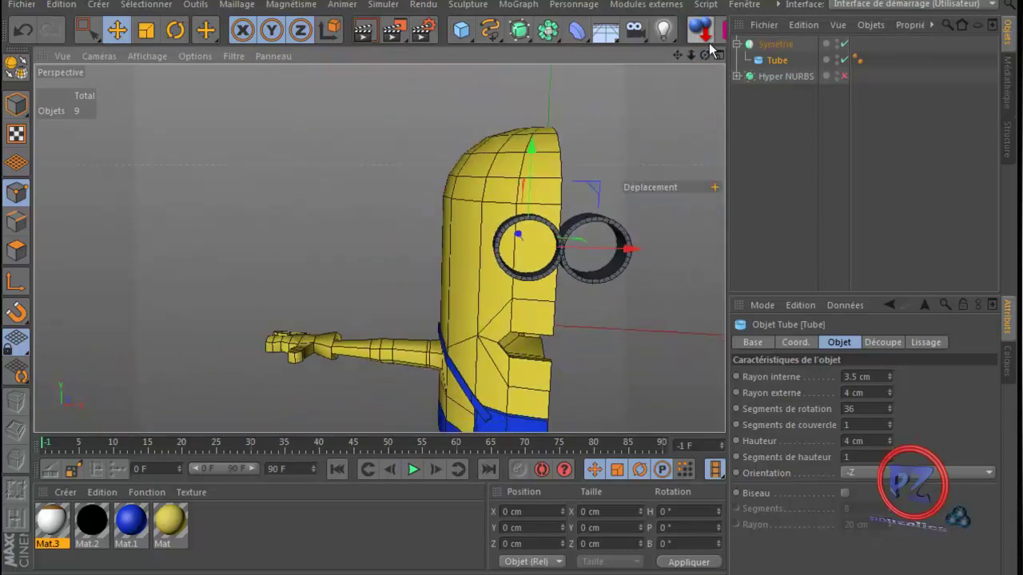
- Add a Sphere primitive for the eye and set its radius to 3 cm
drag(706, 52, 511, 333)
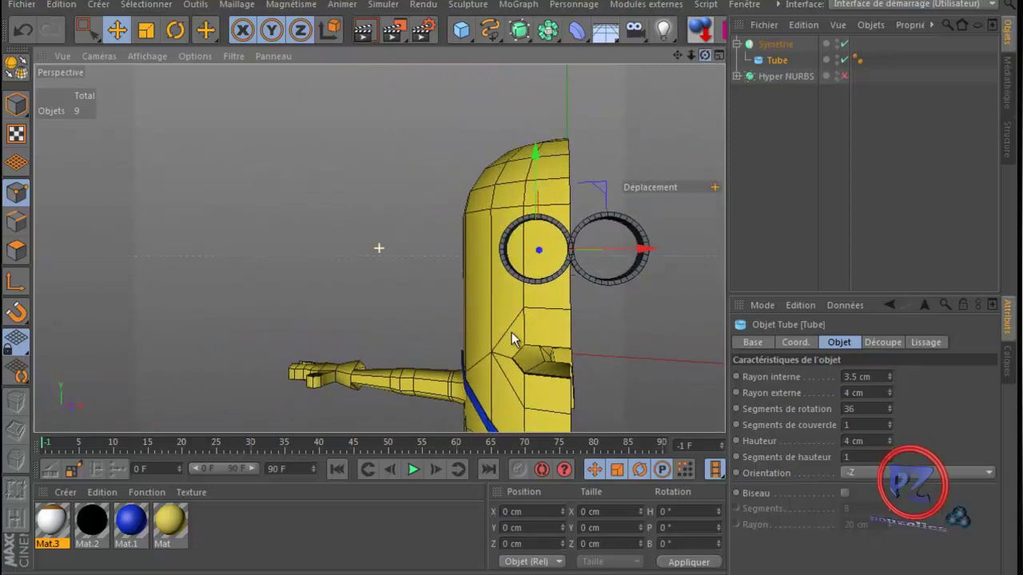
drag(679, 53, 510, 332)
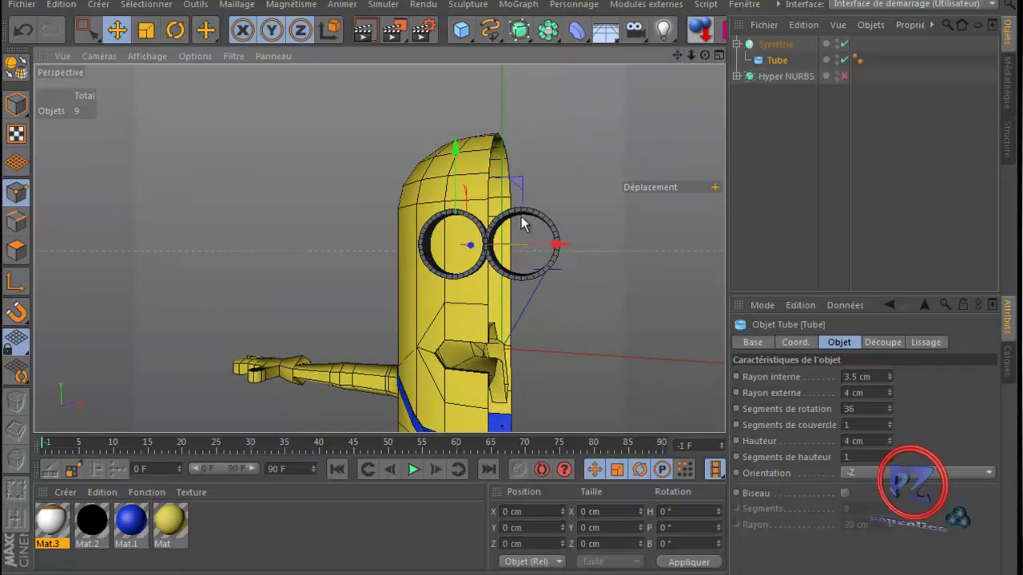
click(461, 30)
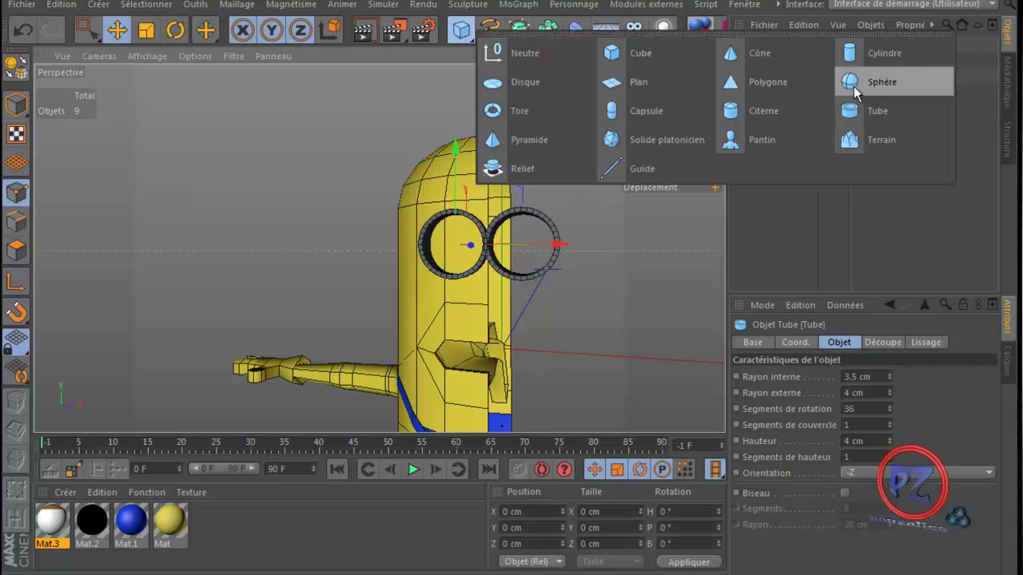
click(876, 80)
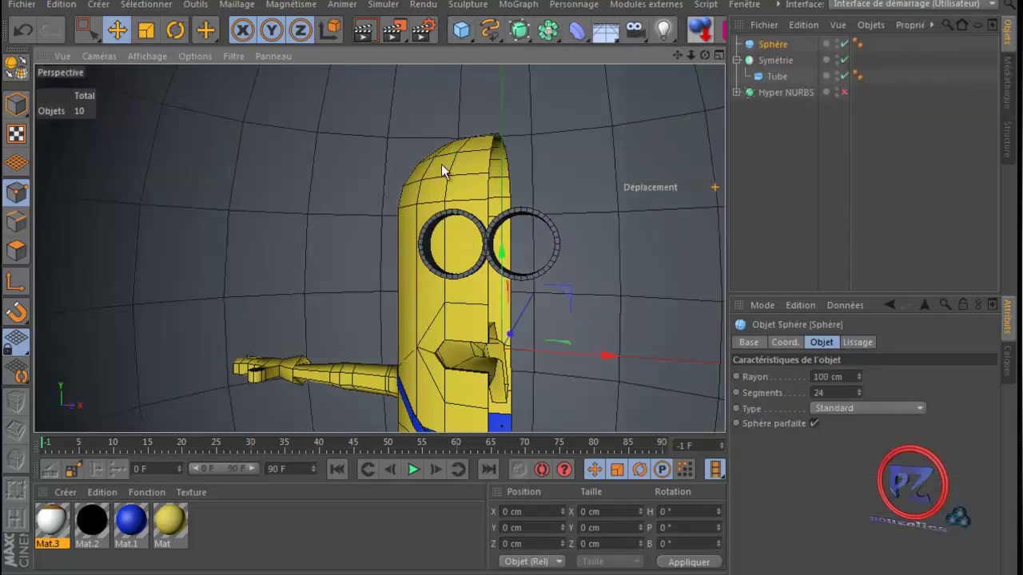
click(827, 376)
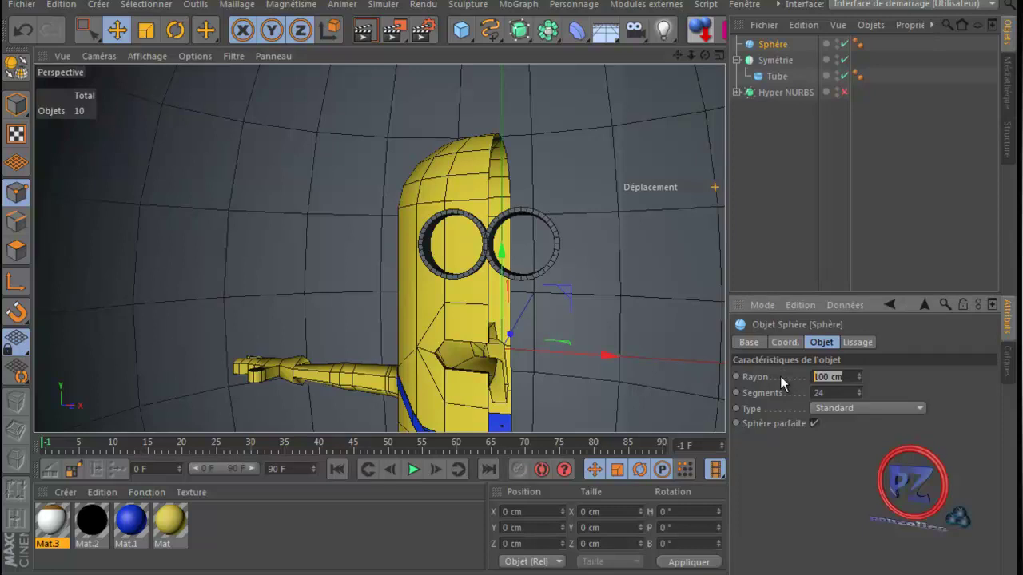
text(3)
click(833, 490)
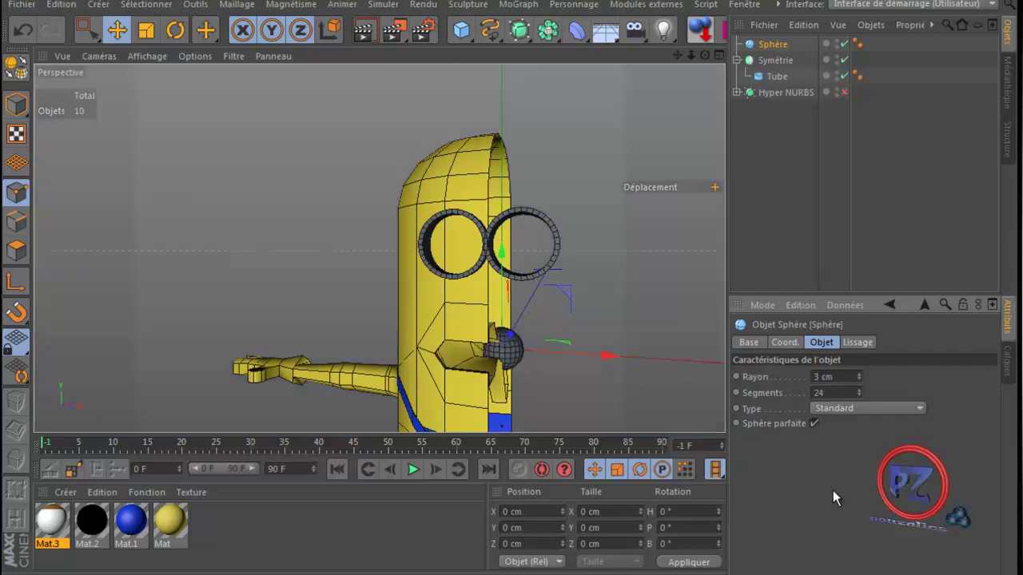
- Move the sphere up and sideways in the front view until it is centred inside the original goggle ring
middle_click(343, 282)
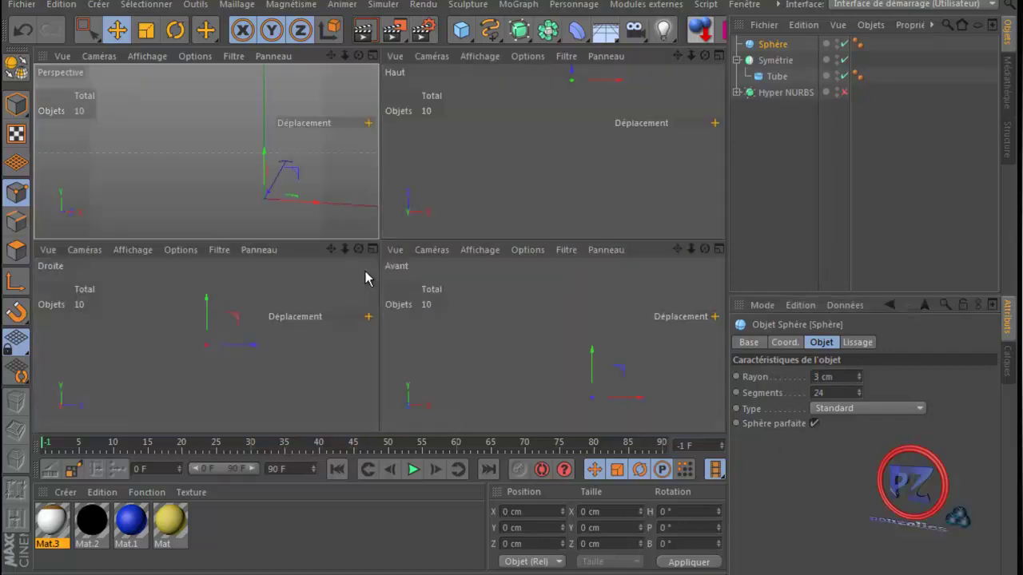
middle_click(472, 293)
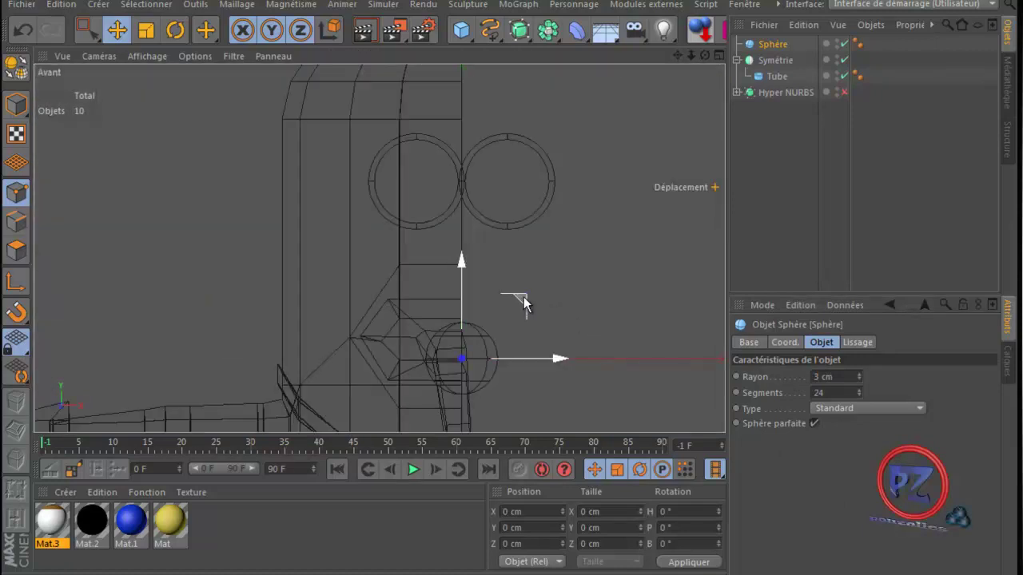
drag(525, 302, 479, 126)
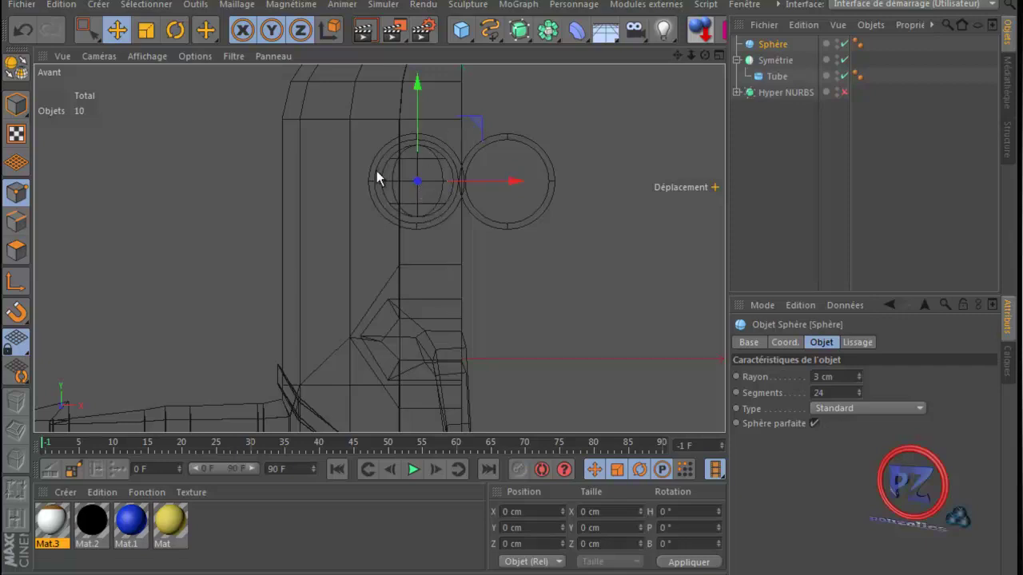
- Move the sphere about 13 cm forward along Z in the top view so it sits inside the goggle tube
middle_click(226, 217)
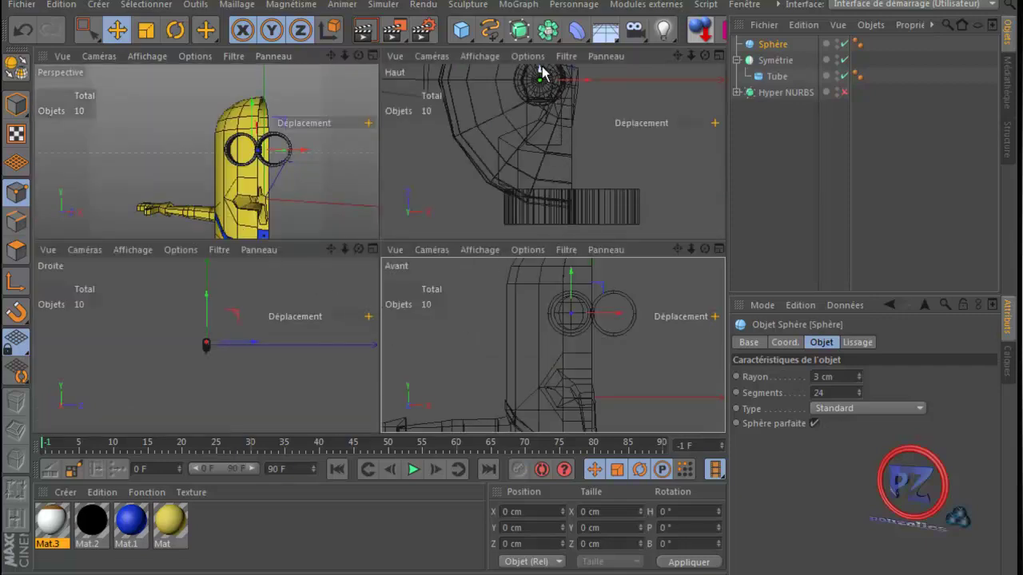
drag(549, 83, 542, 189)
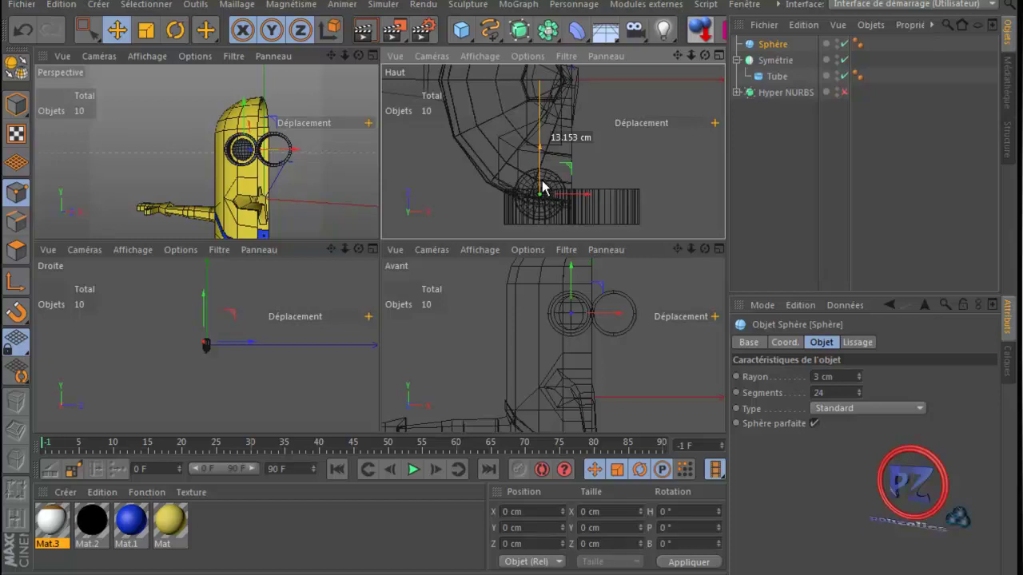
drag(543, 188, 540, 194)
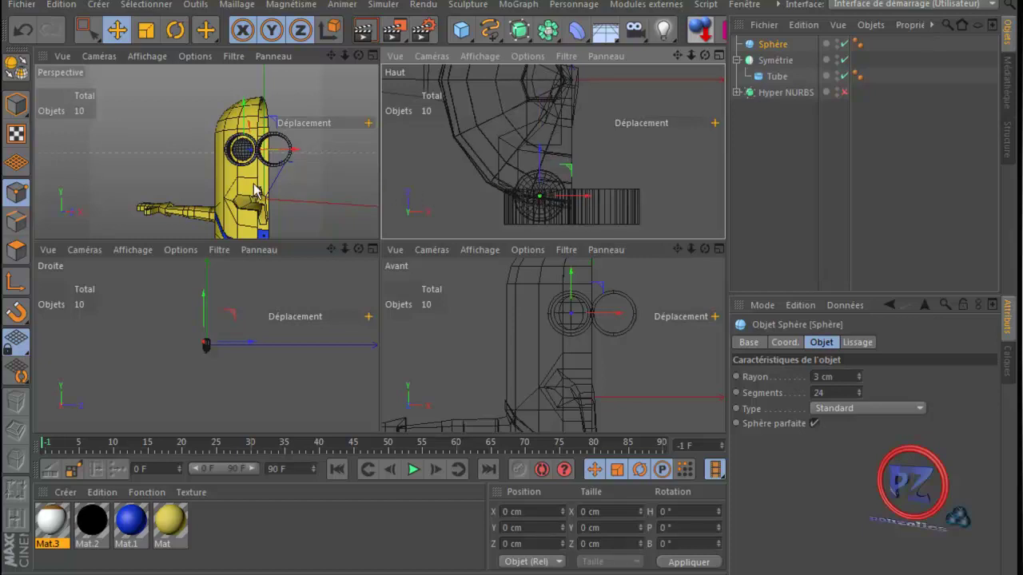
middle_click(279, 185)
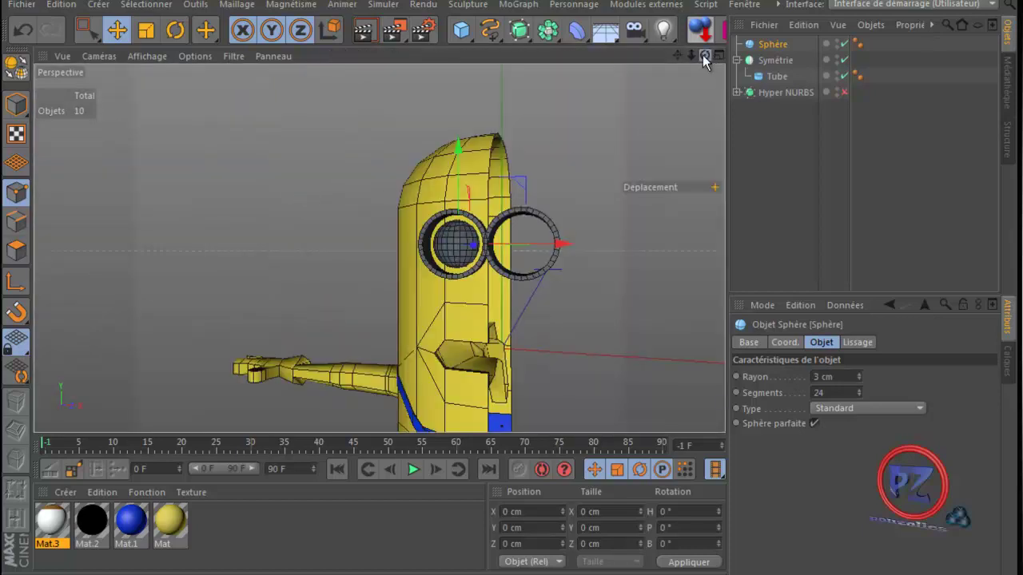
drag(703, 56, 488, 332)
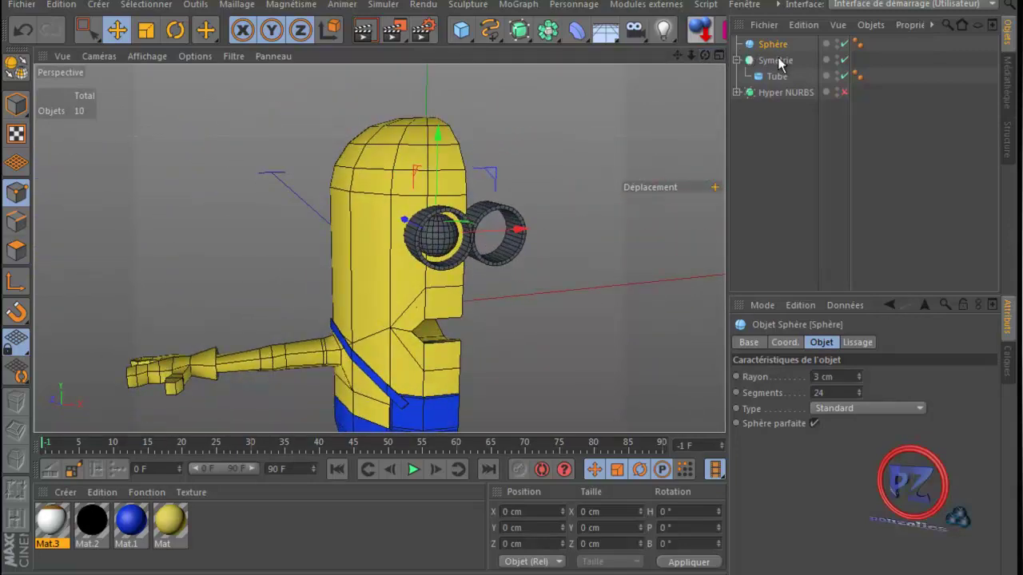
- Set the goggle tube's height to 5 cm and check the goggles from the front and side
click(775, 76)
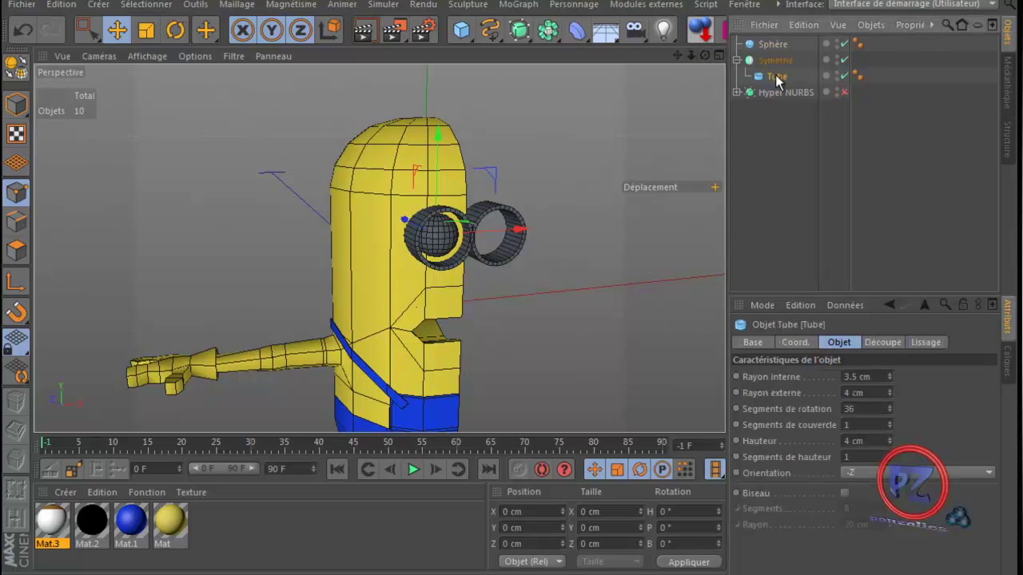
click(889, 438)
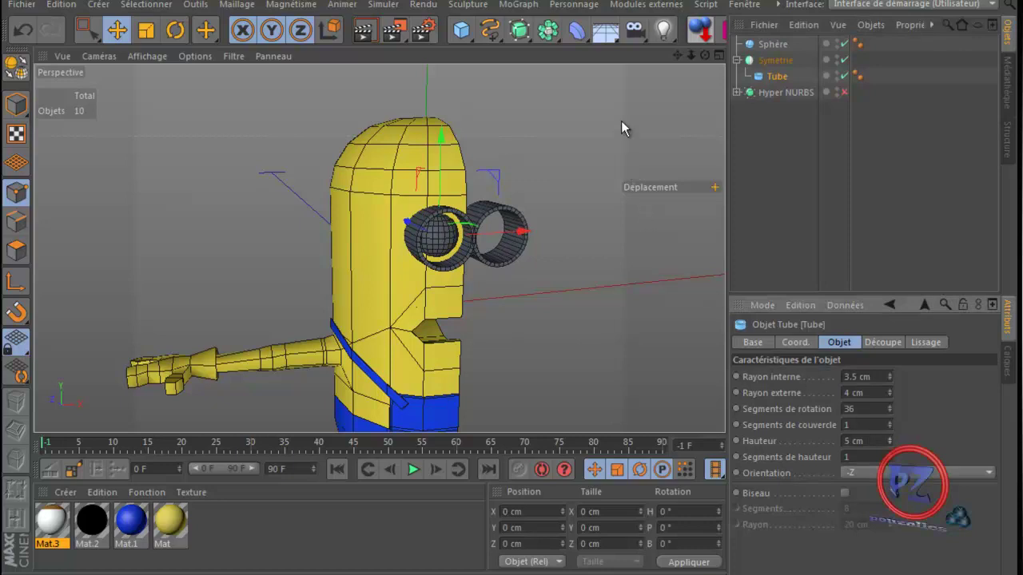
drag(704, 55, 509, 331)
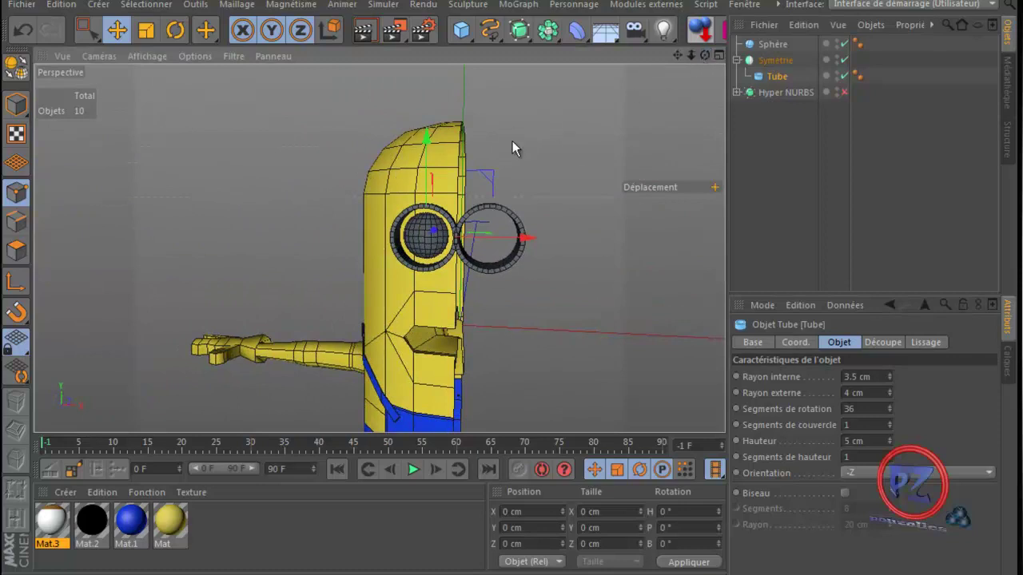
drag(704, 55, 509, 334)
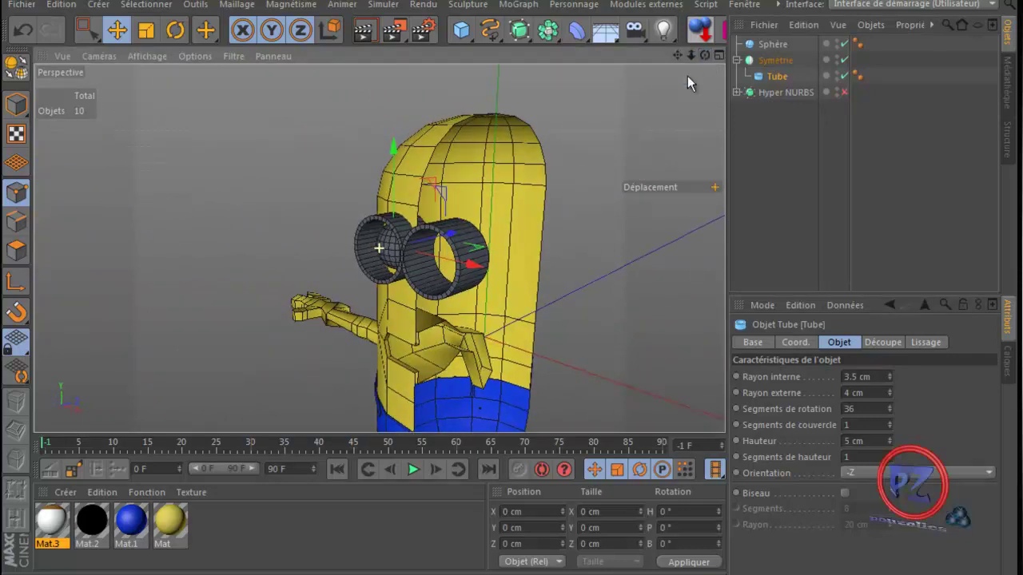
- Undo the small shift of the tube and nudge the eye sphere slightly forward along Z inside the ring
drag(451, 235, 449, 234)
click(23, 30)
click(525, 152)
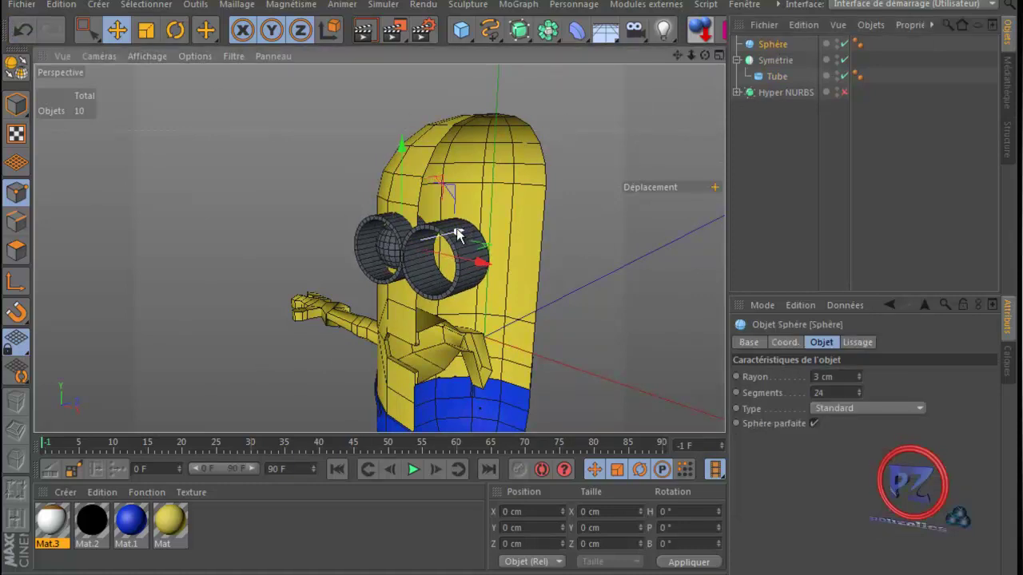
drag(460, 234, 455, 235)
drag(701, 55, 510, 333)
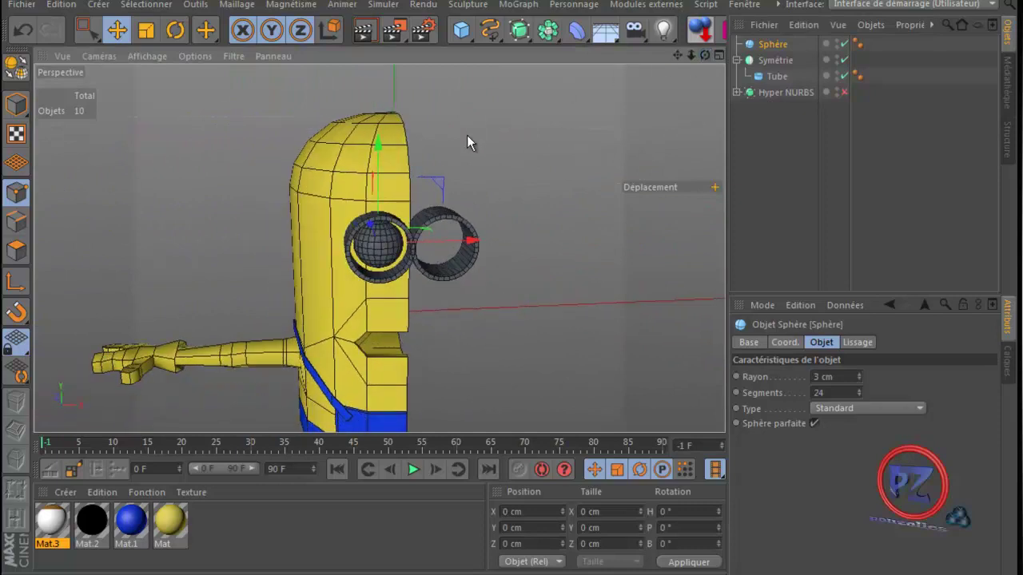
drag(371, 222, 372, 230)
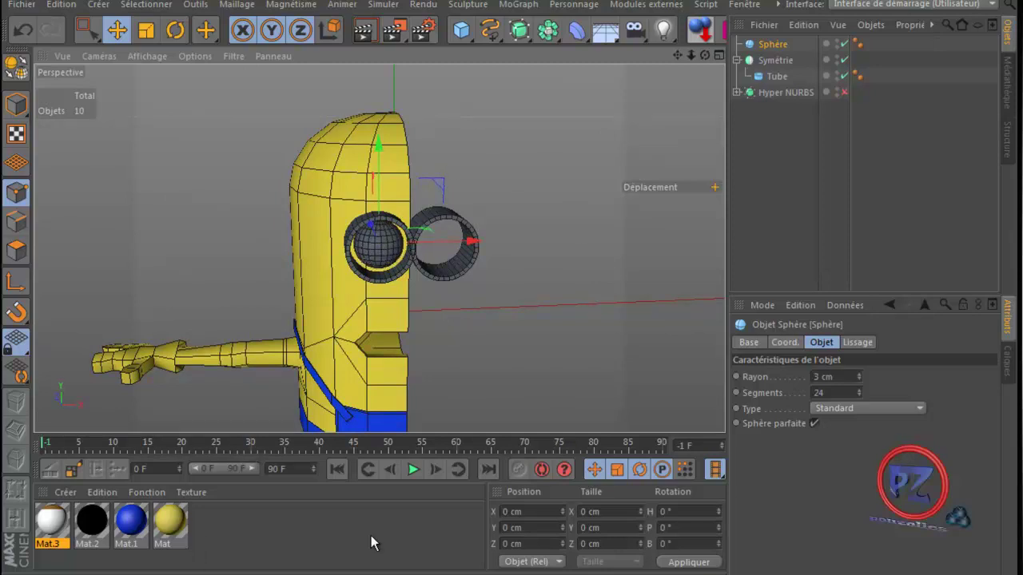
- Create a new material for the eye and set its colour to pure white (255, 255, 255)
double_click(231, 519)
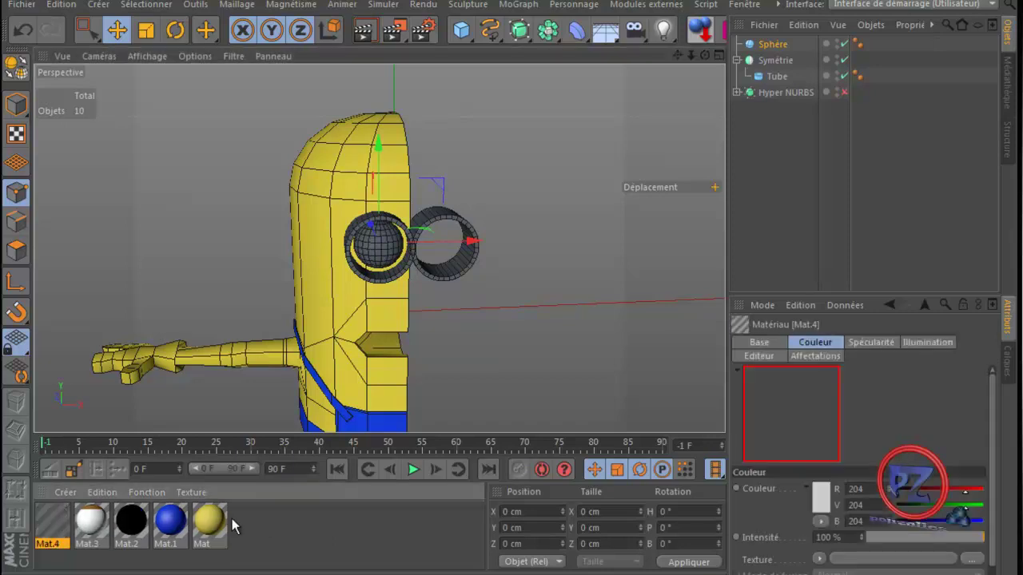
double_click(52, 521)
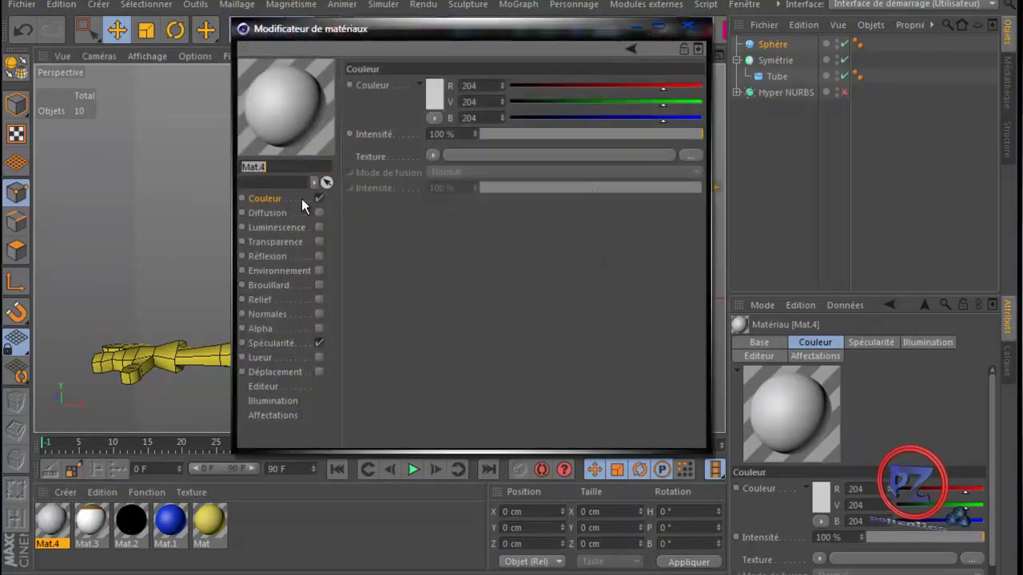
click(437, 92)
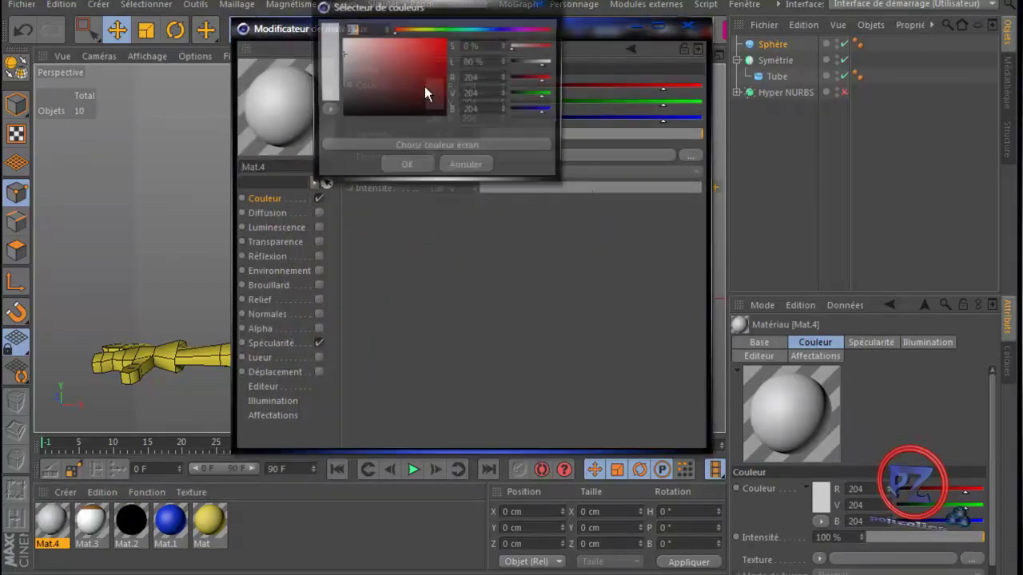
drag(369, 43, 329, 27)
click(409, 167)
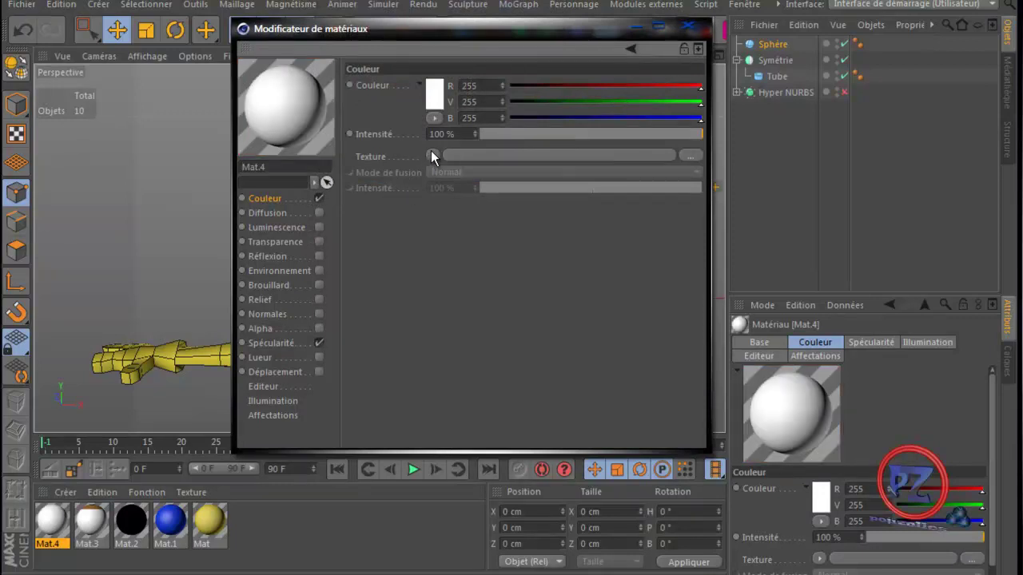
- Load a gradient (Dégradé) as the texture of the eye material's colour channel and open its settings
click(431, 153)
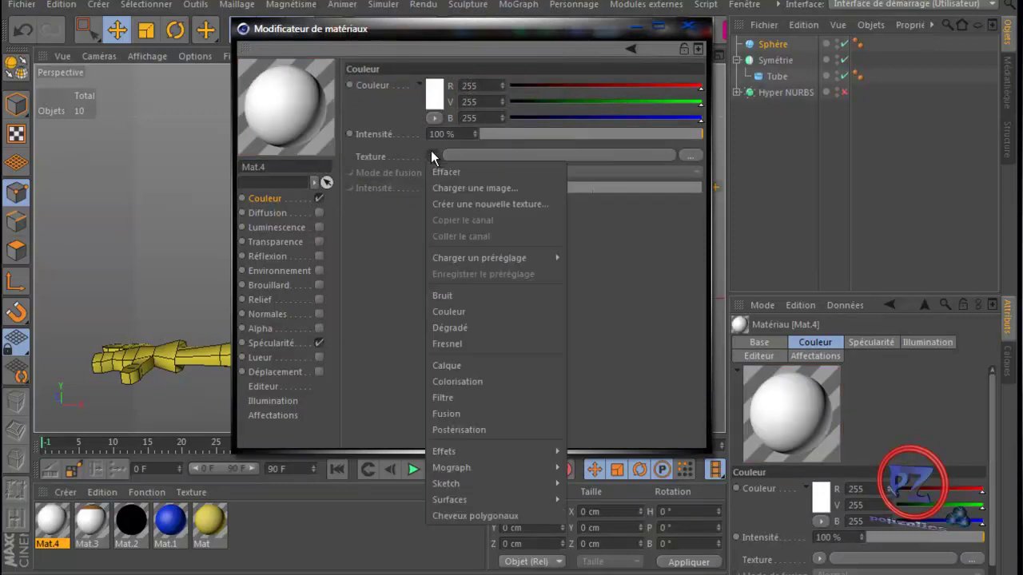
click(457, 327)
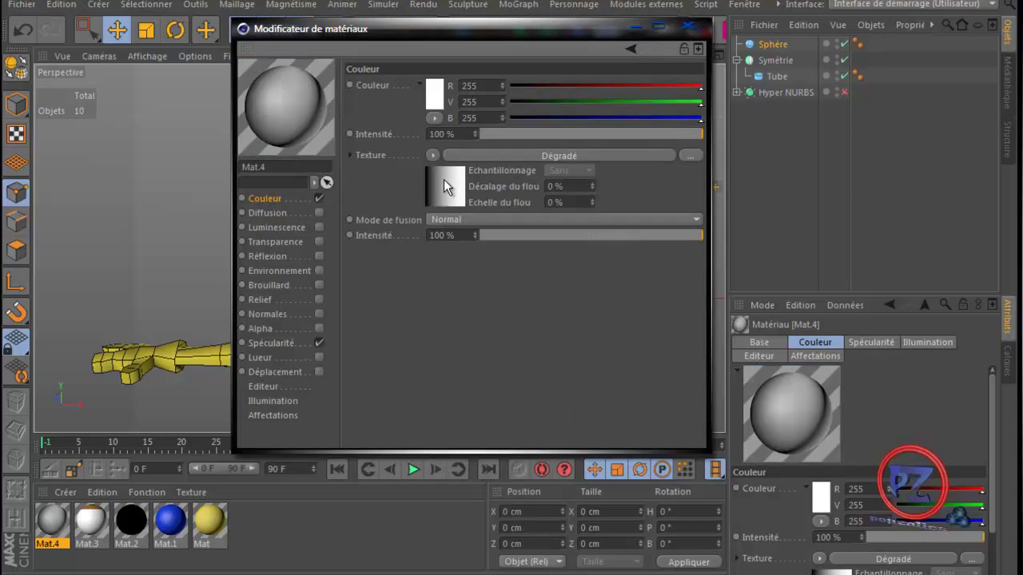
click(518, 156)
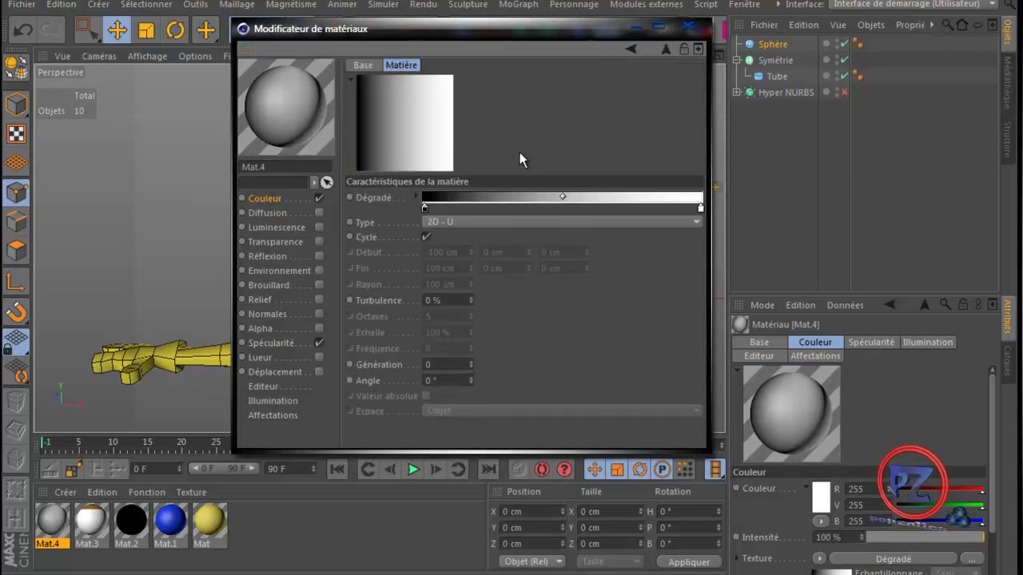
- Change the gradient's black knot to white and set the gradient type to 2D - V
double_click(425, 208)
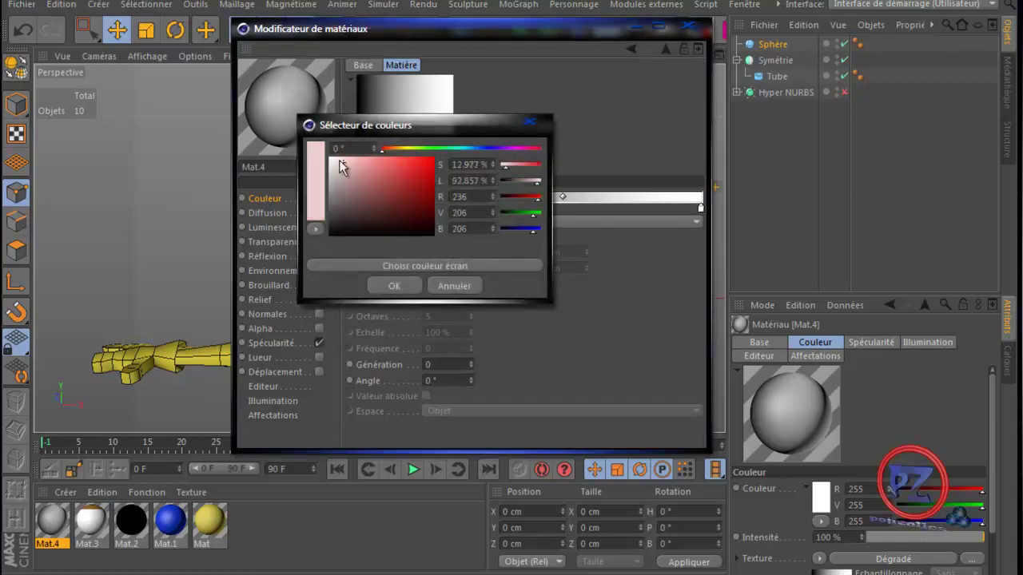
click(396, 286)
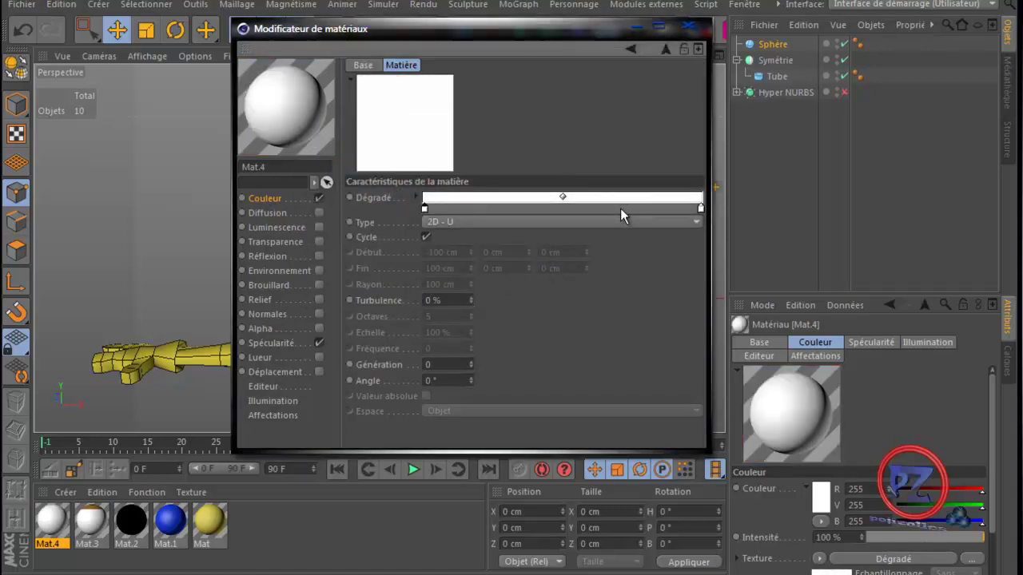
click(472, 222)
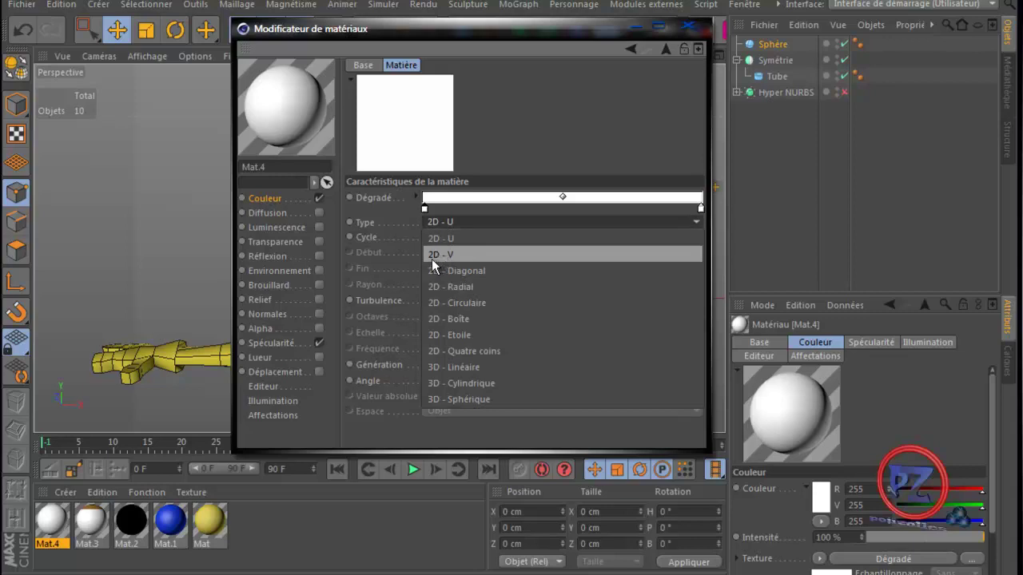
click(465, 256)
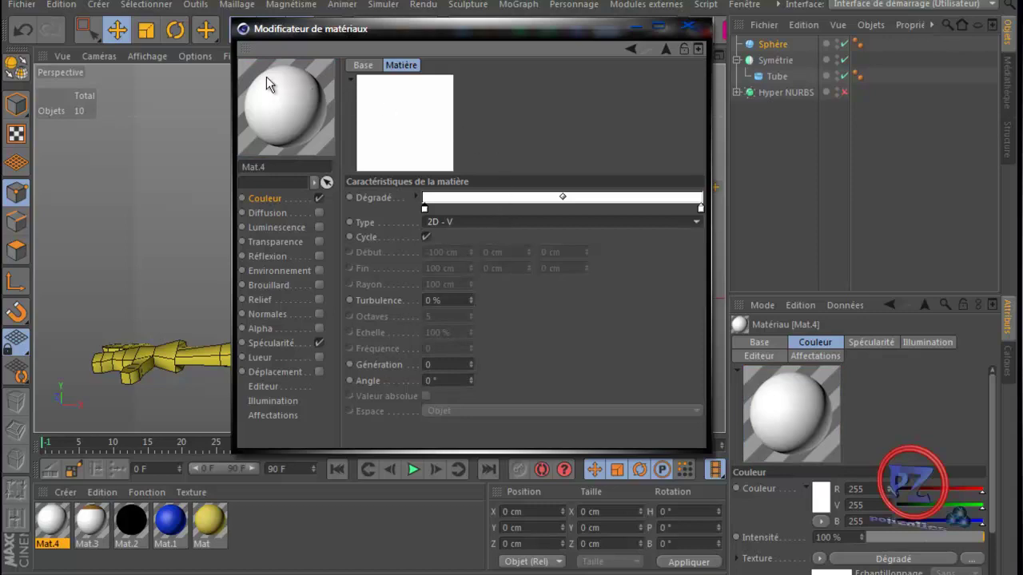
- Add three closely spaced knots at roughly 70 to 75% along the gradient and remove the surplus fourth one
click(615, 207)
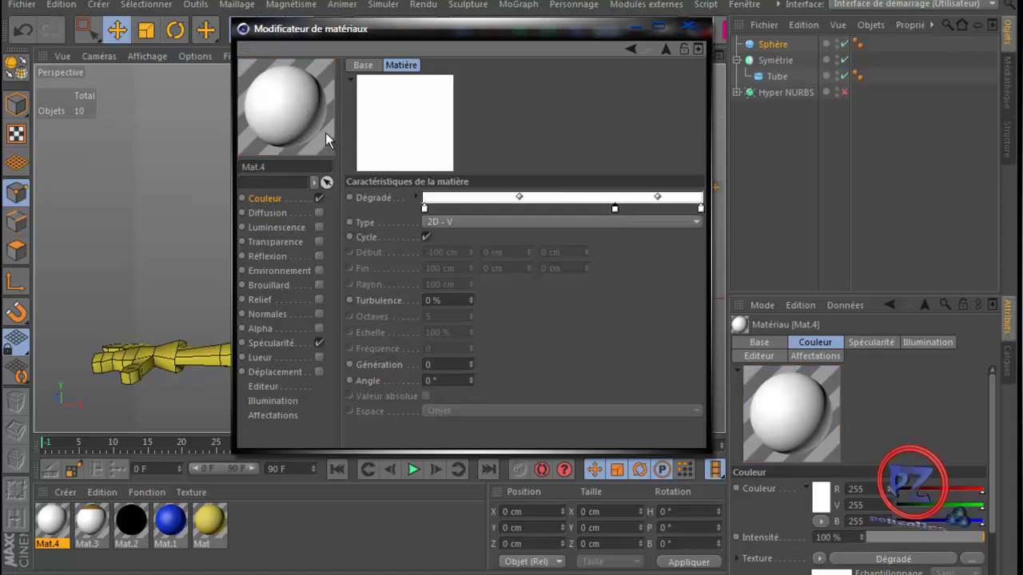
click(620, 207)
click(633, 207)
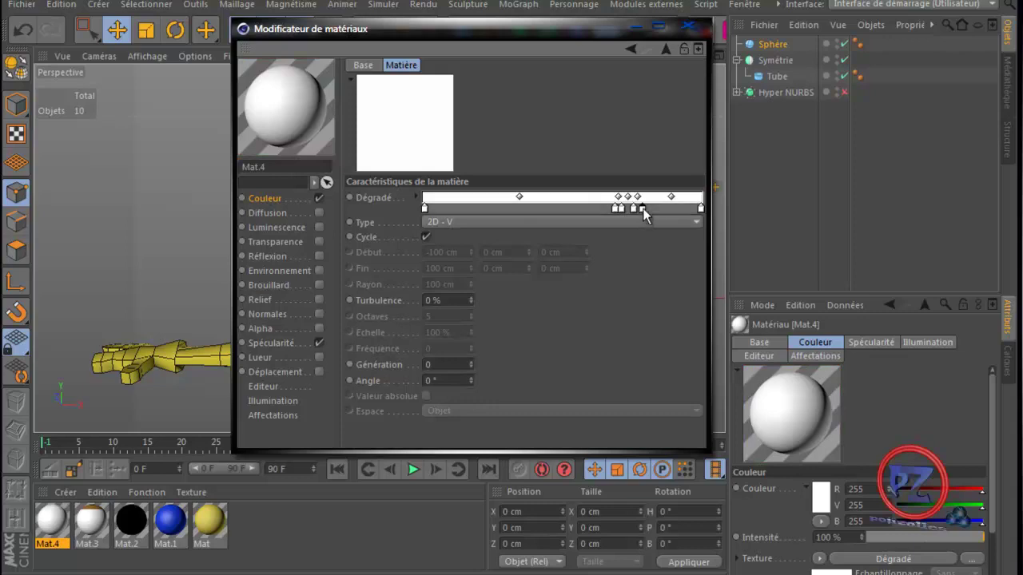
drag(641, 208, 647, 250)
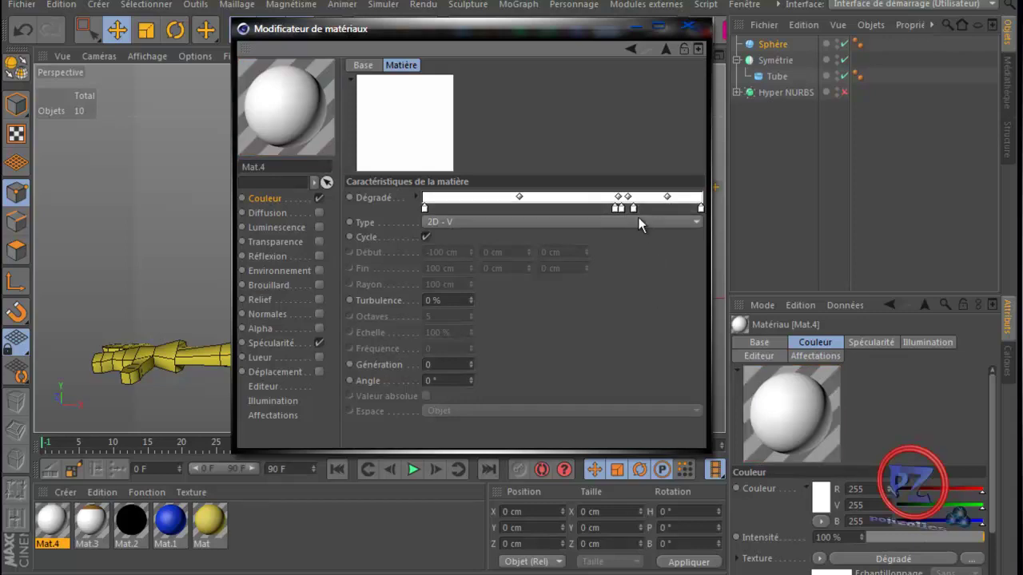
- Remove the last of the three middle gradient knots and colour the one before it brown (143, 105, 62)
drag(633, 208, 632, 314)
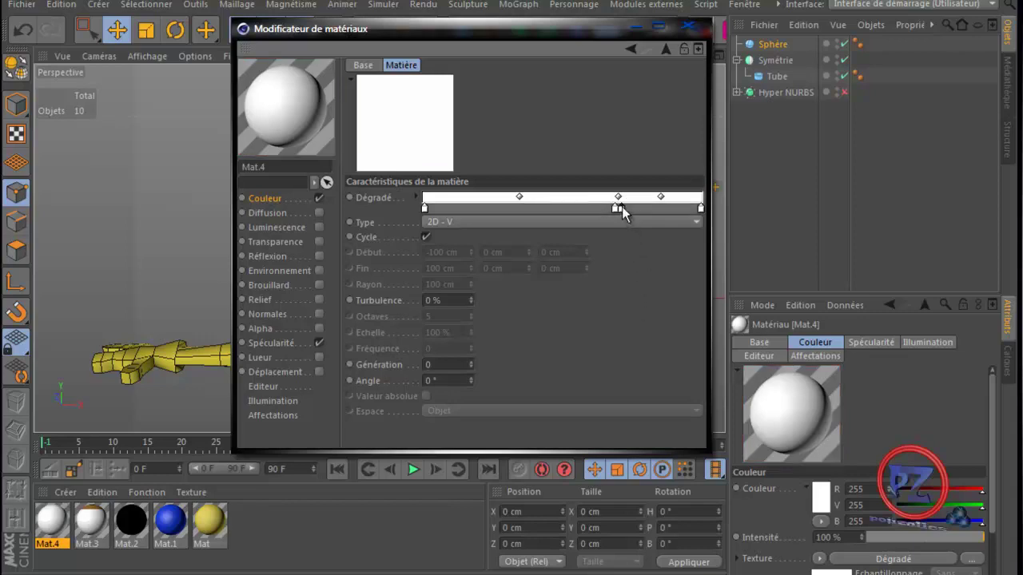
drag(622, 208, 627, 207)
double_click(627, 207)
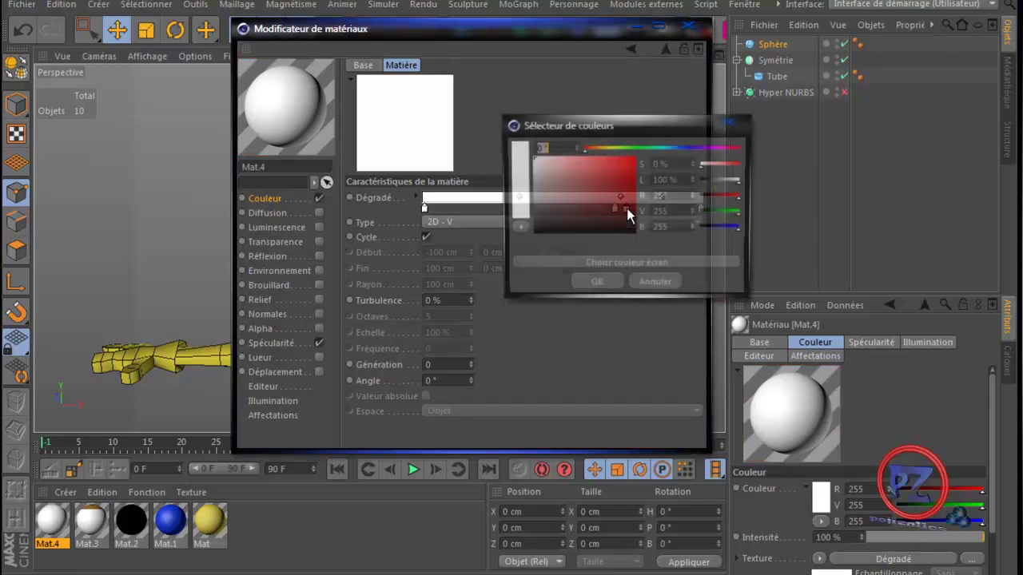
click(597, 146)
click(590, 191)
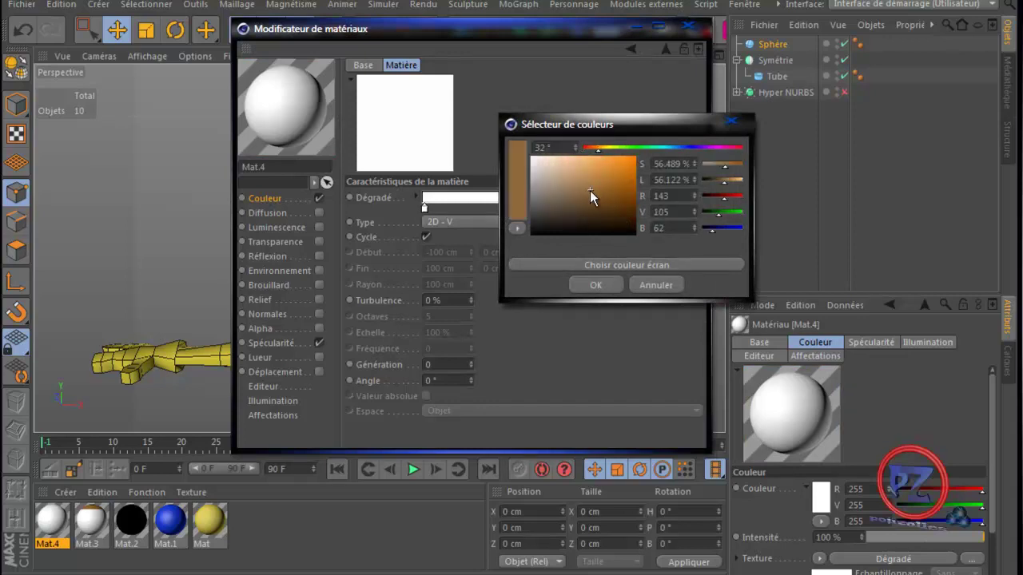
click(595, 284)
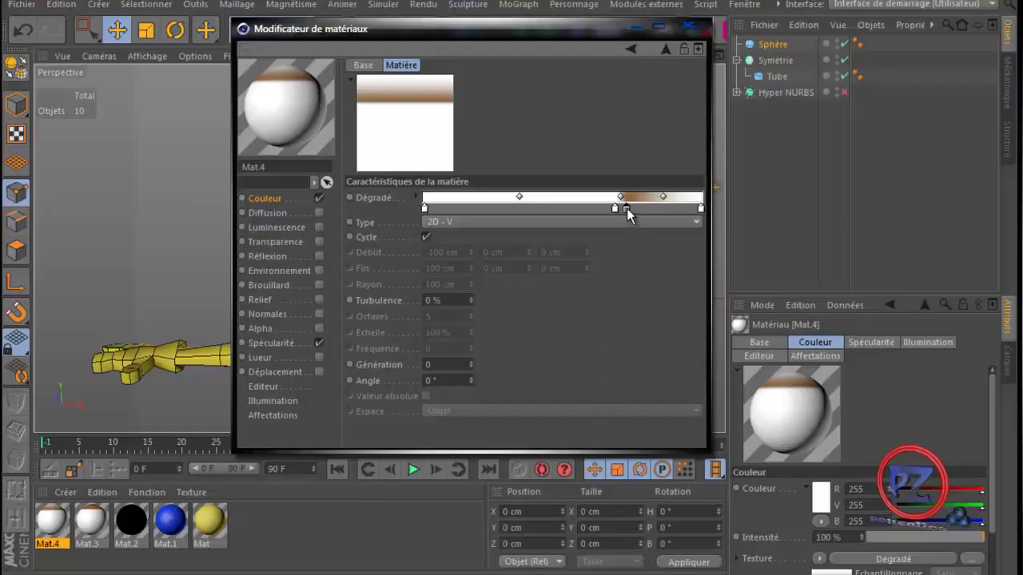
- Darken the brown knot to RGB 98, 75, 48 and move the neighbouring white knot onto it for a hard edge at about 73%
double_click(625, 209)
drag(627, 208, 584, 205)
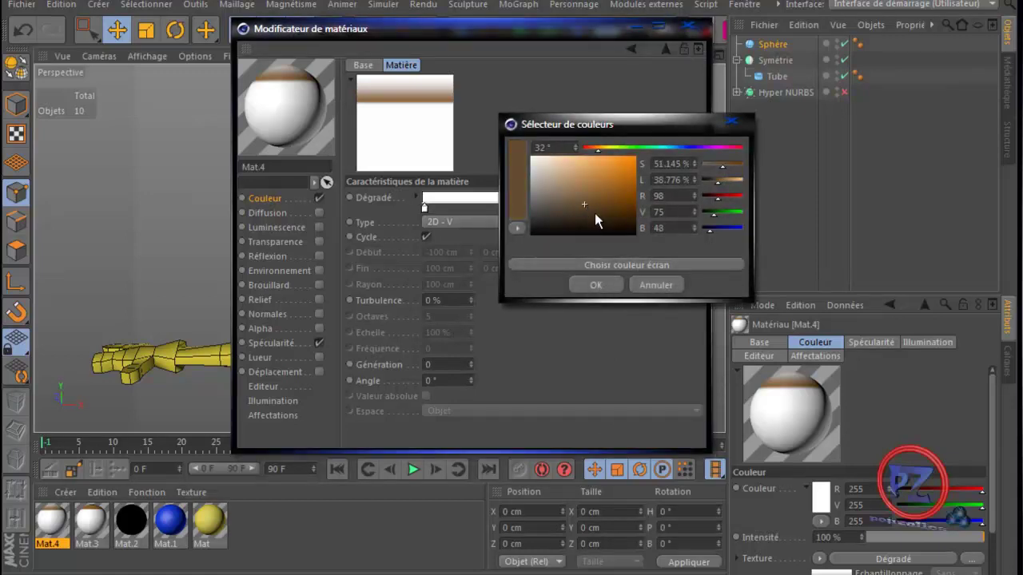
click(595, 284)
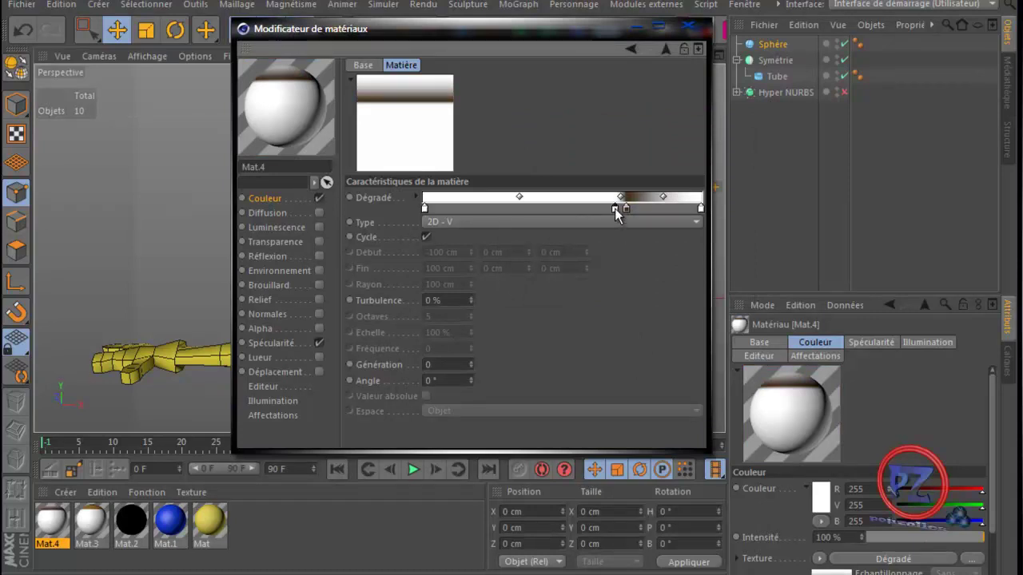
drag(616, 209, 626, 209)
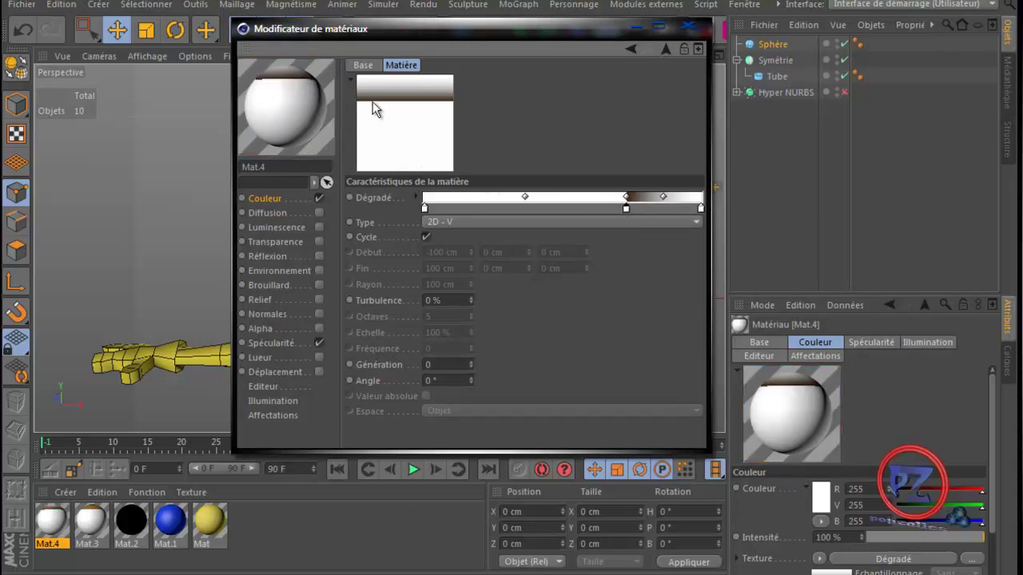
- Add a gradient knot between the brown knot and the end knot and colour it dark brown (88, 58, 37)
click(664, 208)
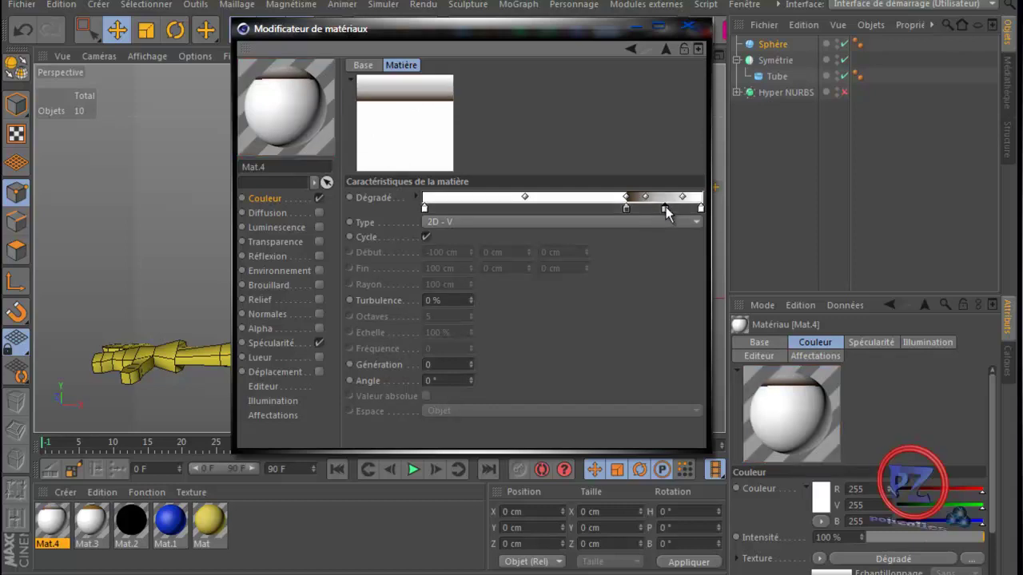
double_click(664, 208)
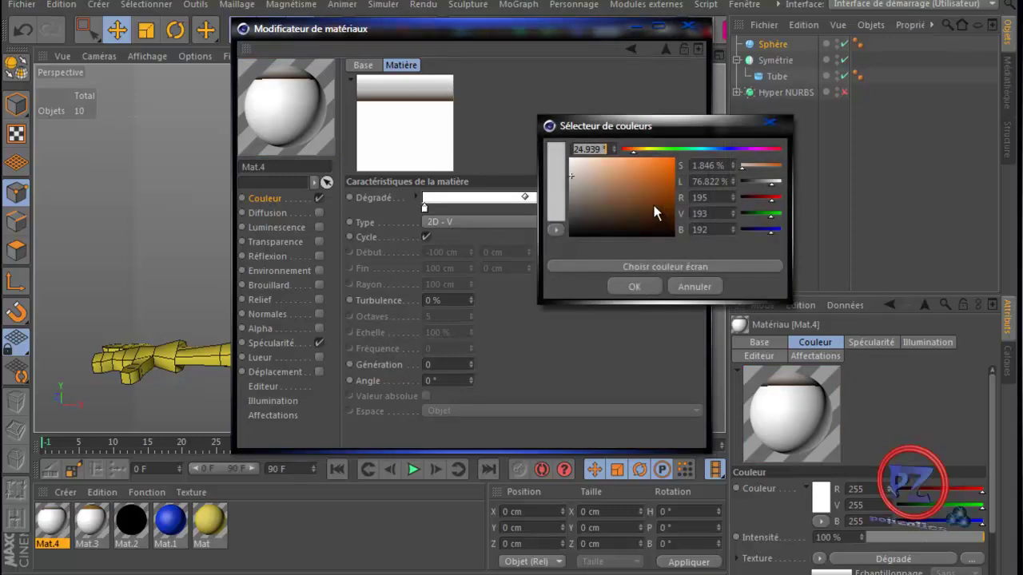
click(629, 208)
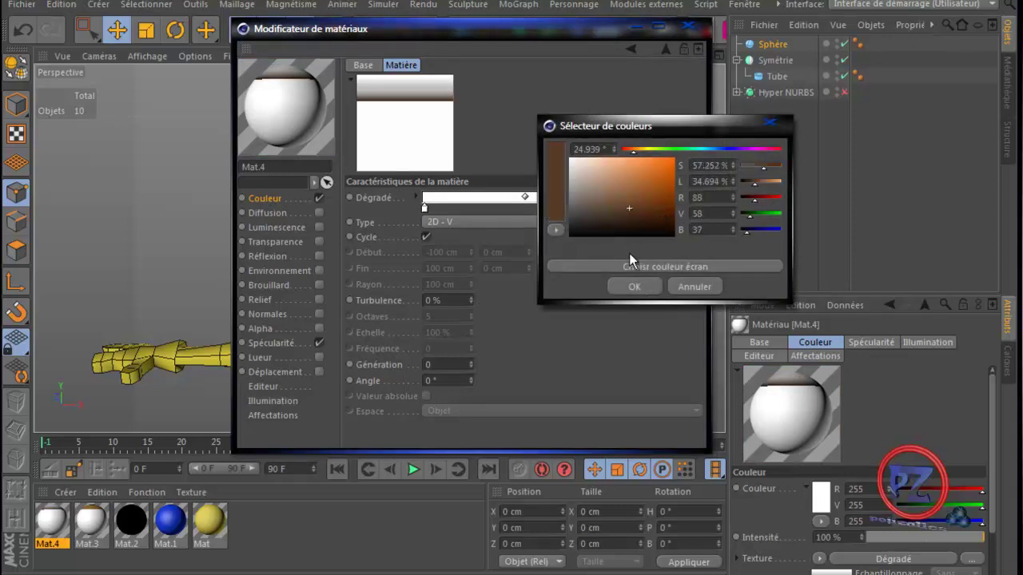
click(632, 287)
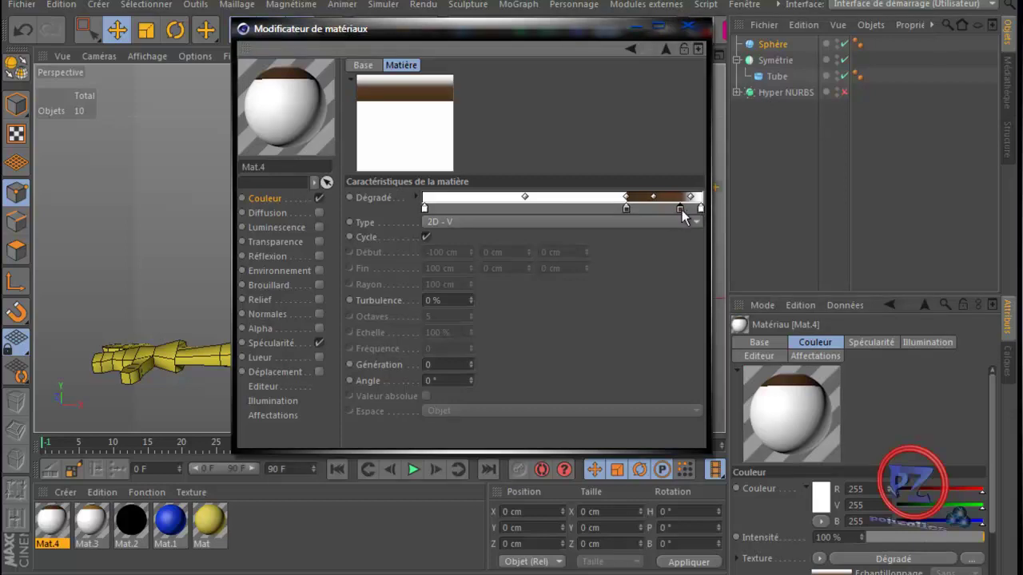
- Colour the gradient's end knot black and move it onto the dark brown knot at about 92% for a sharp pupil edge
drag(681, 210, 601, 237)
double_click(701, 210)
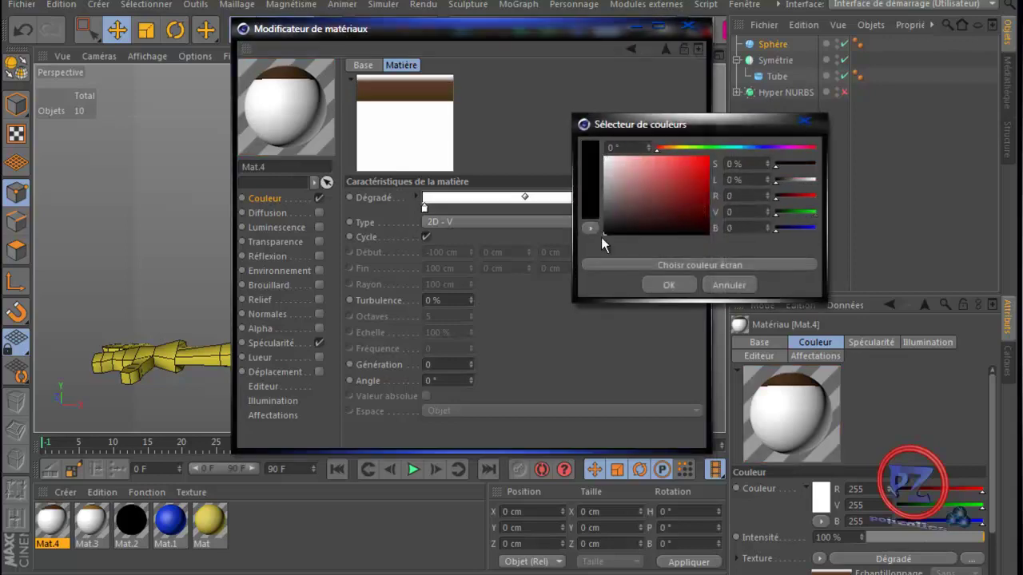
click(667, 285)
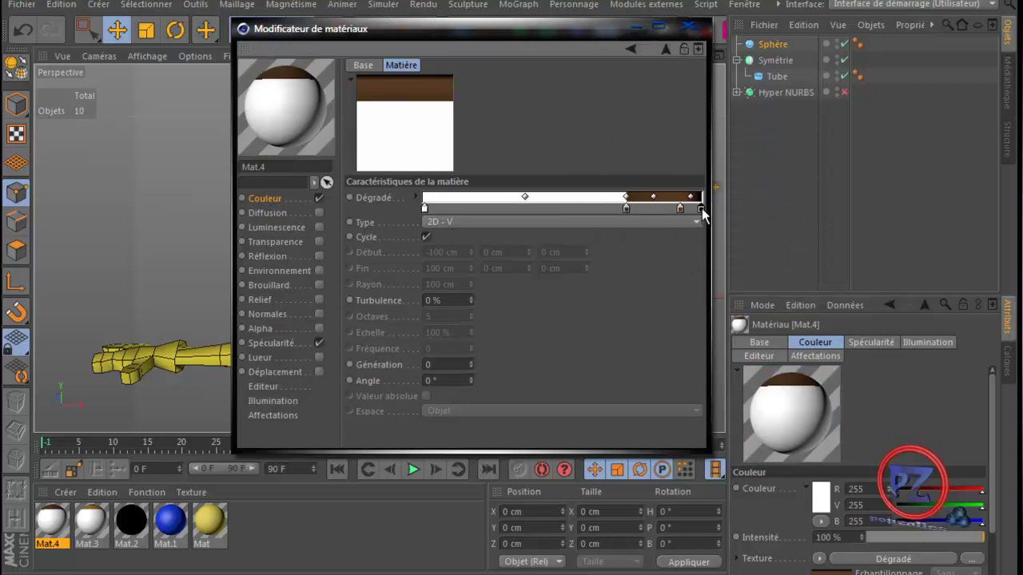
drag(697, 208, 681, 209)
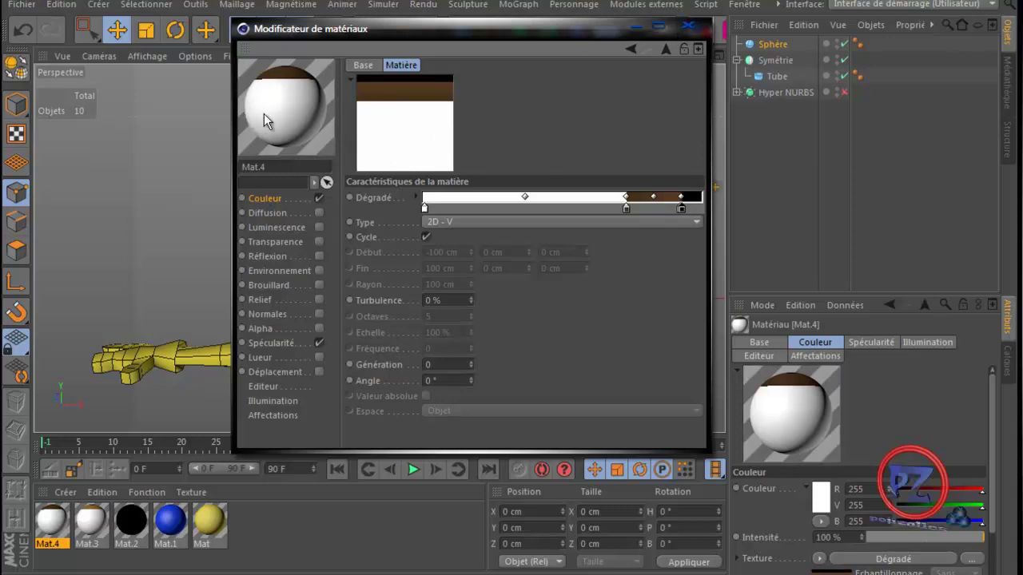
- Apply the eye material Mat.4 to the Sphère object and close the material editor
drag(264, 113, 764, 82)
drag(795, 50, 795, 50)
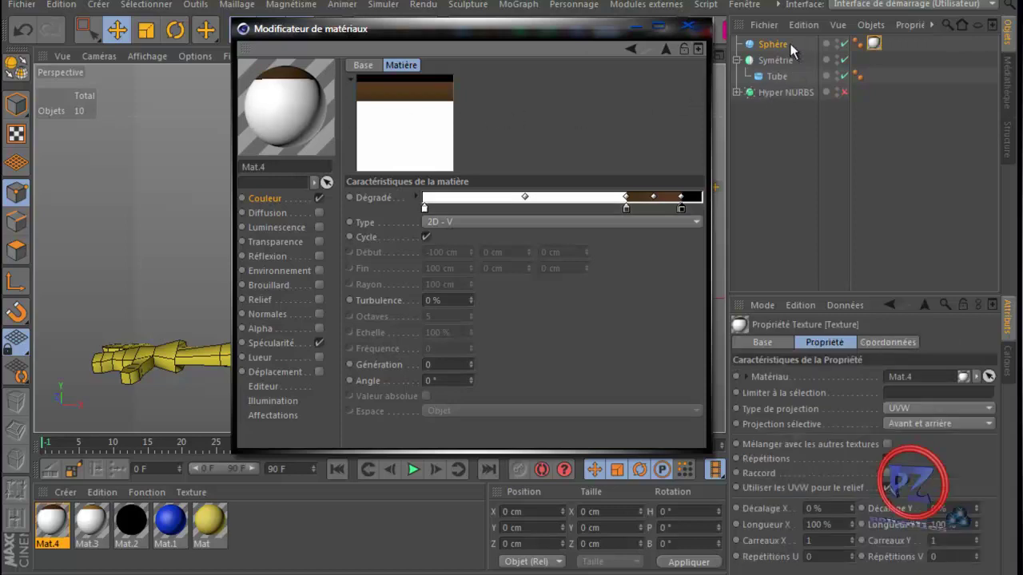
click(691, 29)
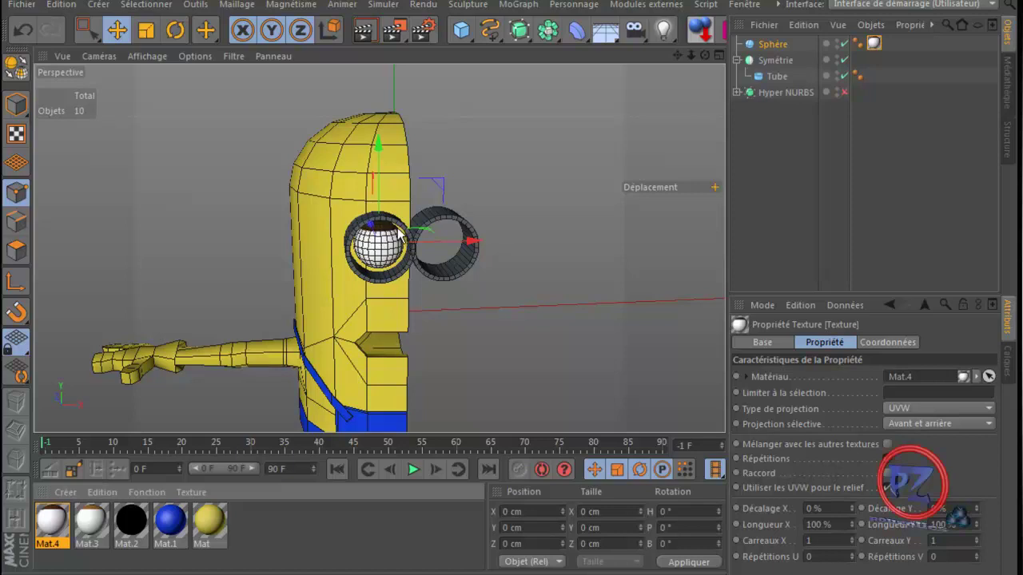
drag(705, 54, 511, 333)
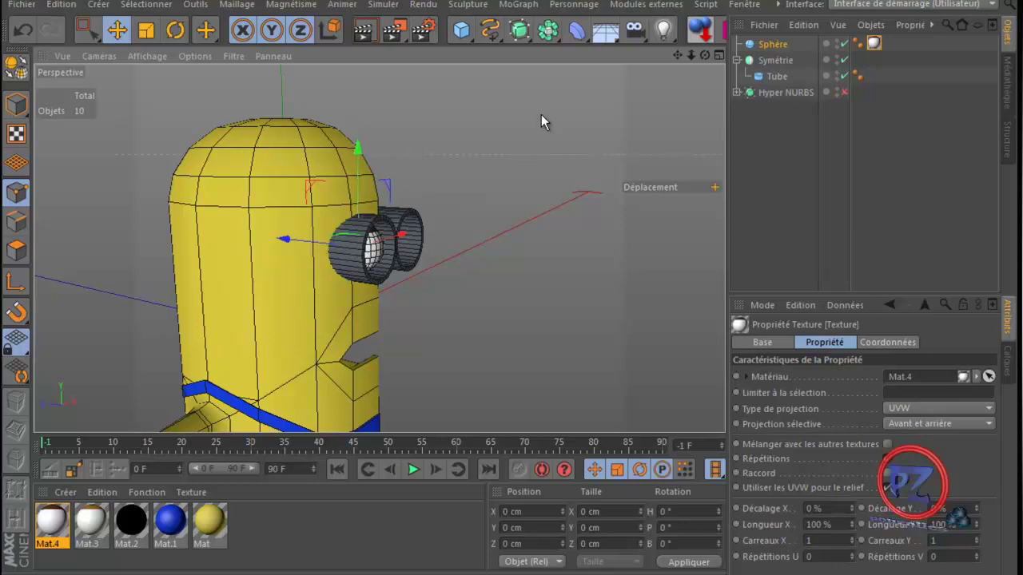
click(463, 32)
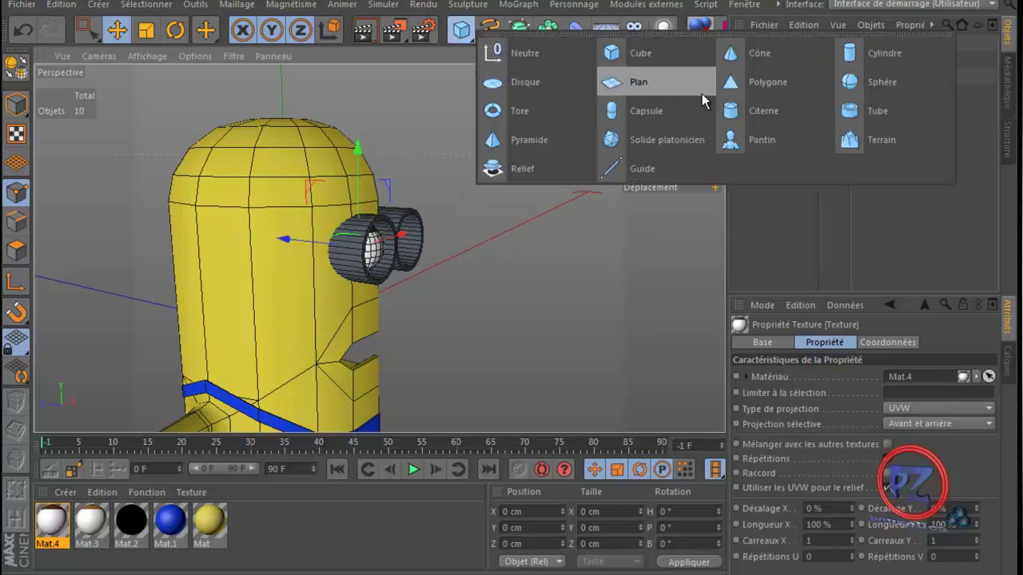
click(865, 79)
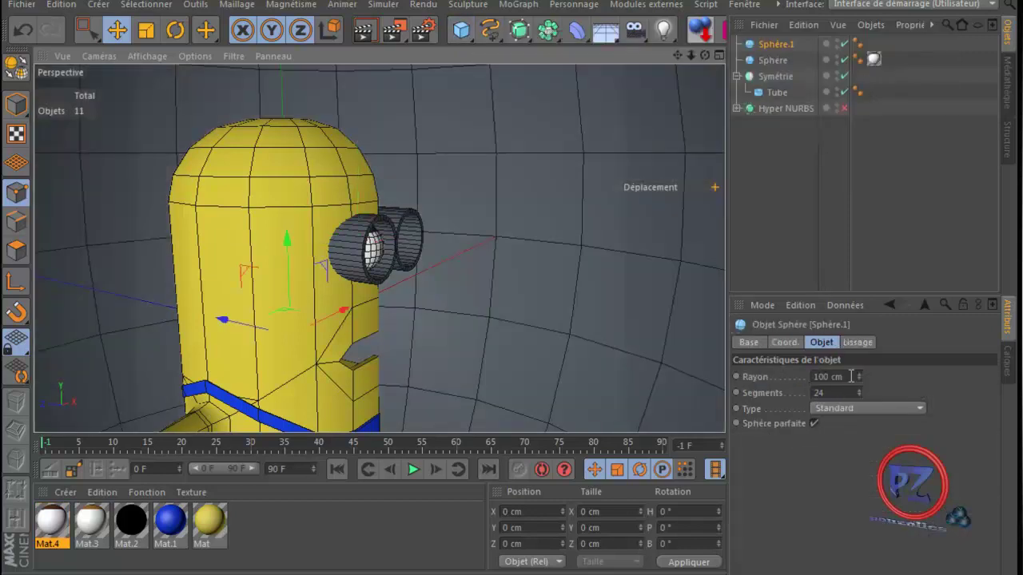
drag(851, 377, 775, 376)
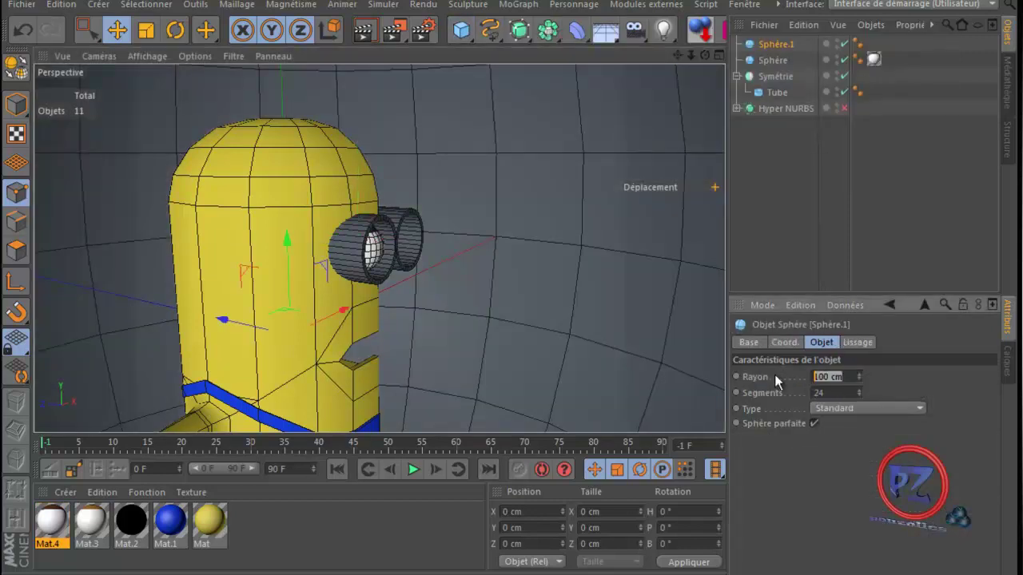
text(3)
key(Return)
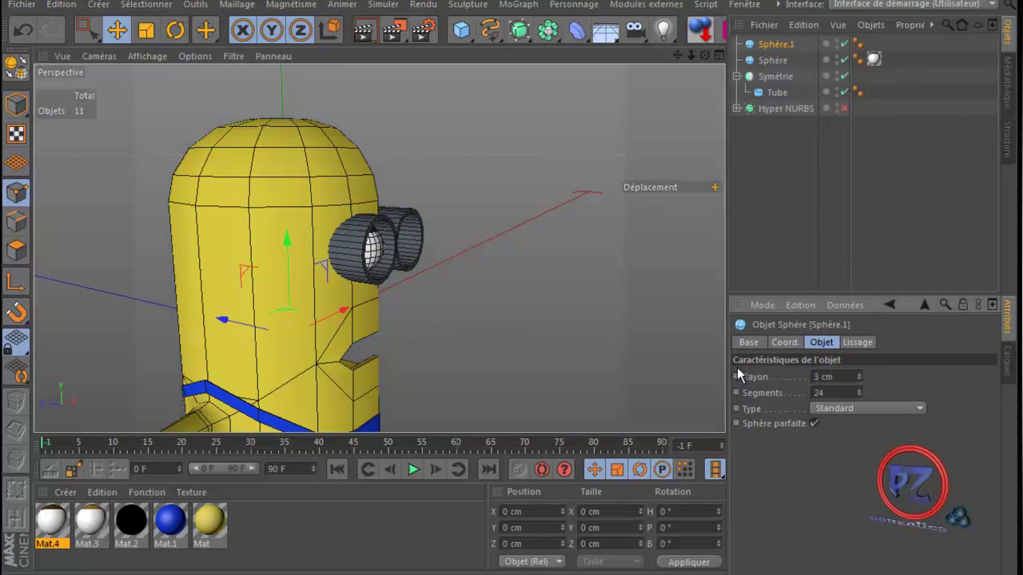
drag(258, 327, 377, 351)
scroll(468, 369, up, 5)
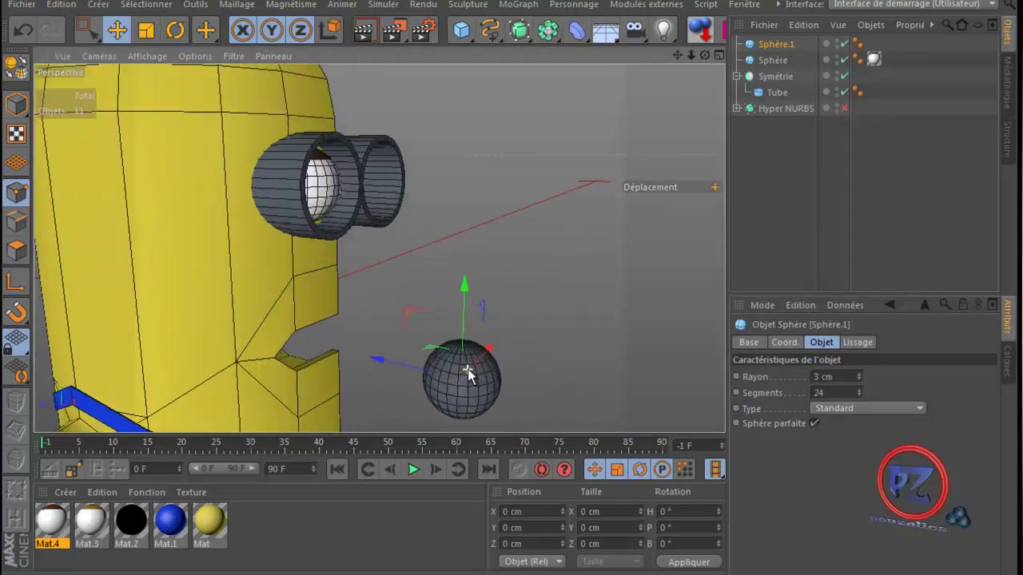
scroll(468, 369, up, 2)
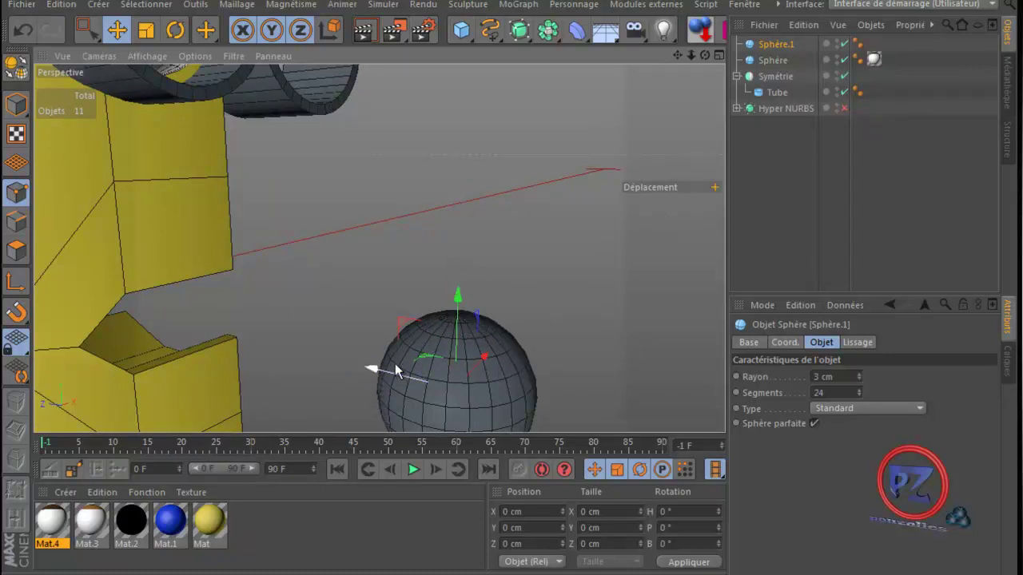
click(779, 45)
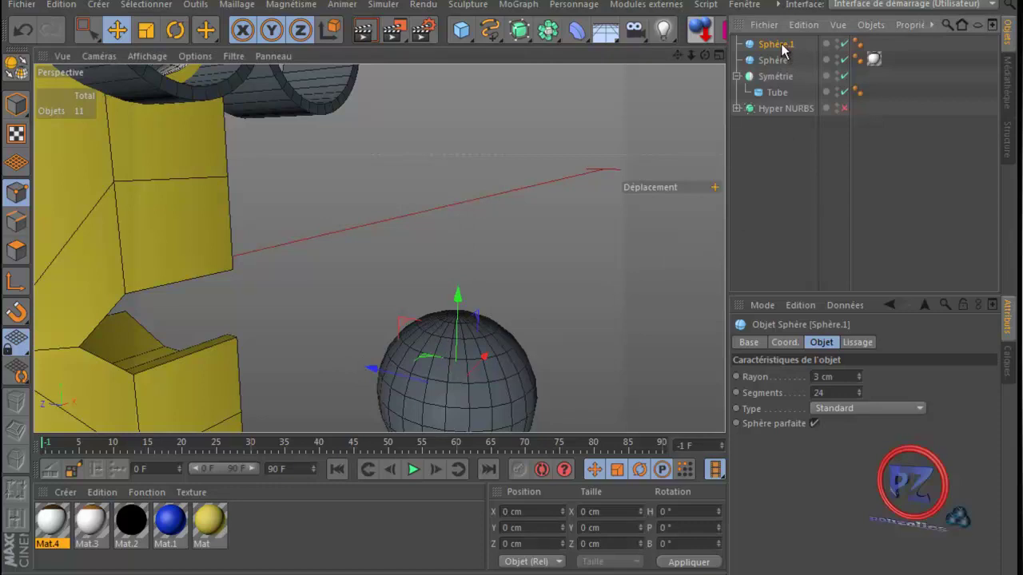
key(Delete)
scroll(453, 152, down, 4)
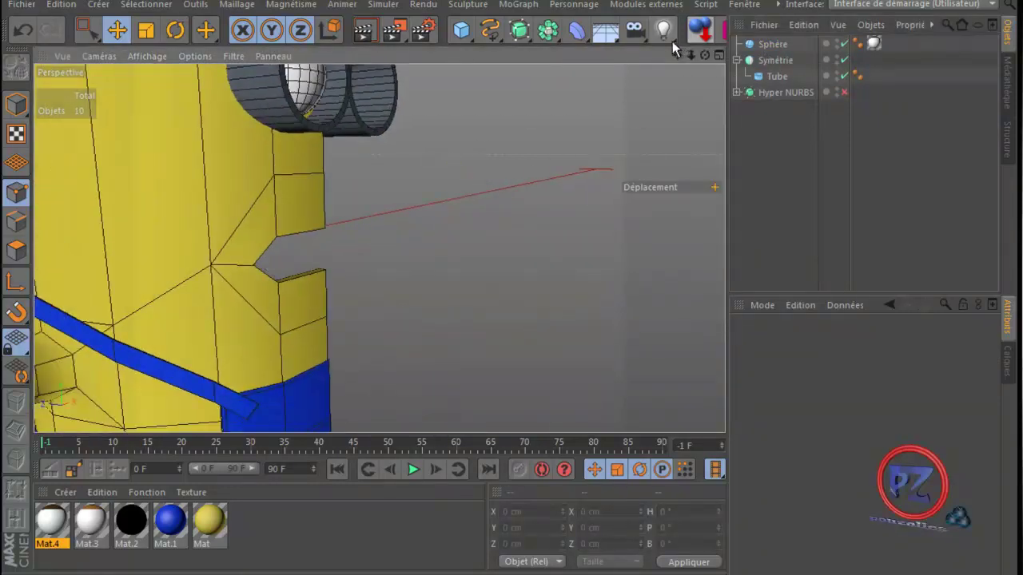
- Try to rotate the eye sphere with axis modification enabled so its brown iris faces out of the goggle, and undo the rotation
drag(677, 55, 513, 332)
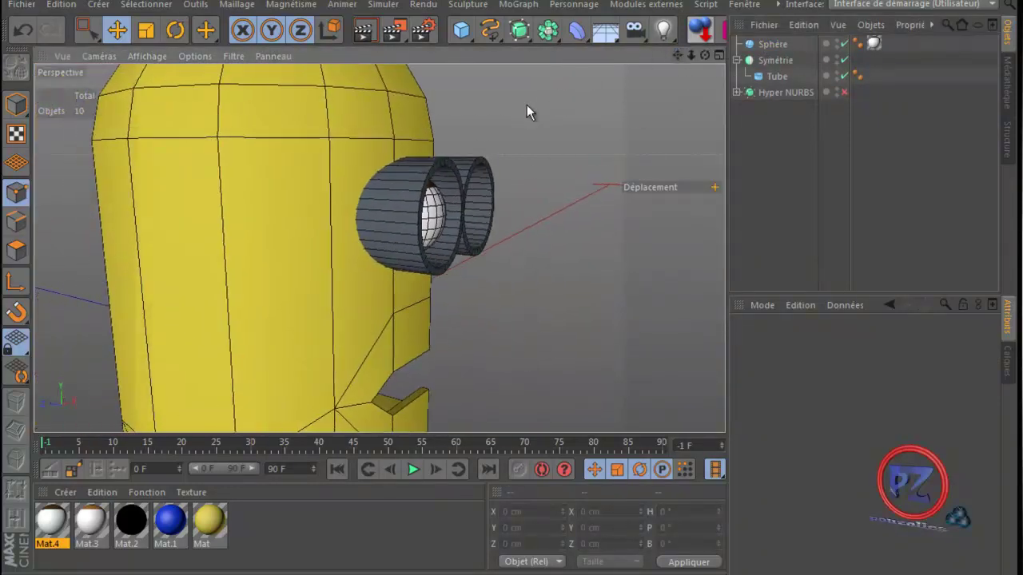
click(779, 44)
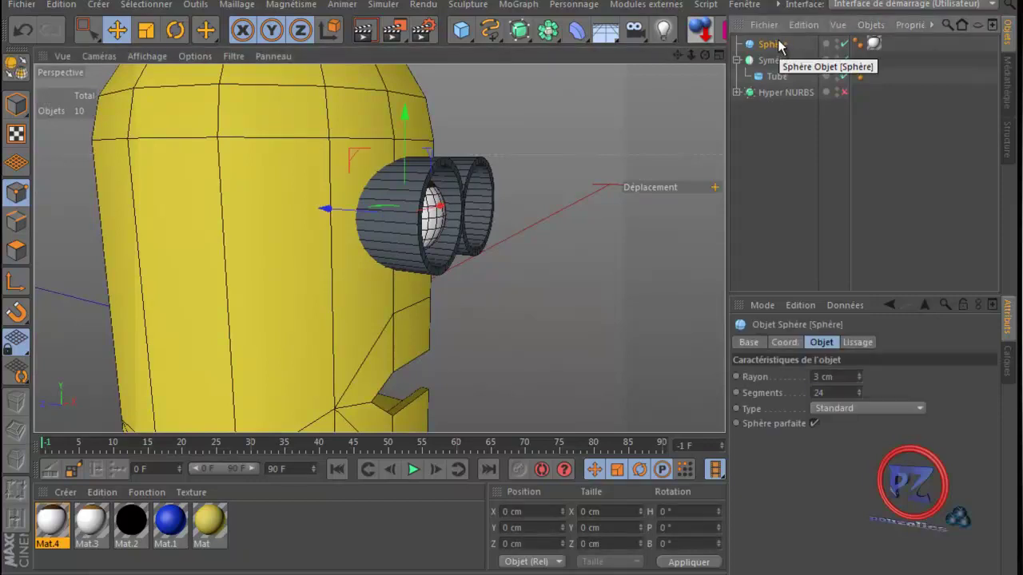
click(176, 30)
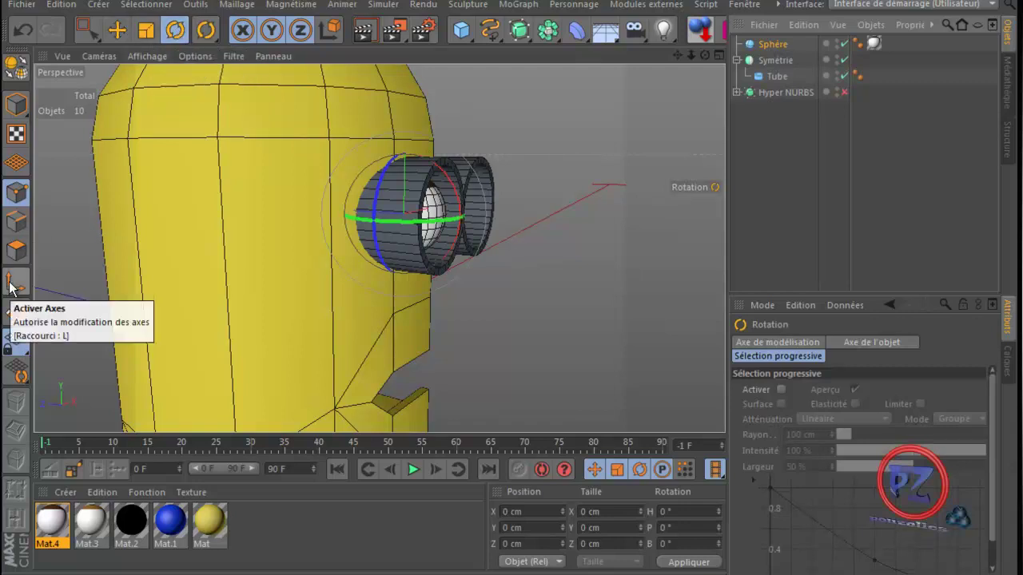
click(10, 286)
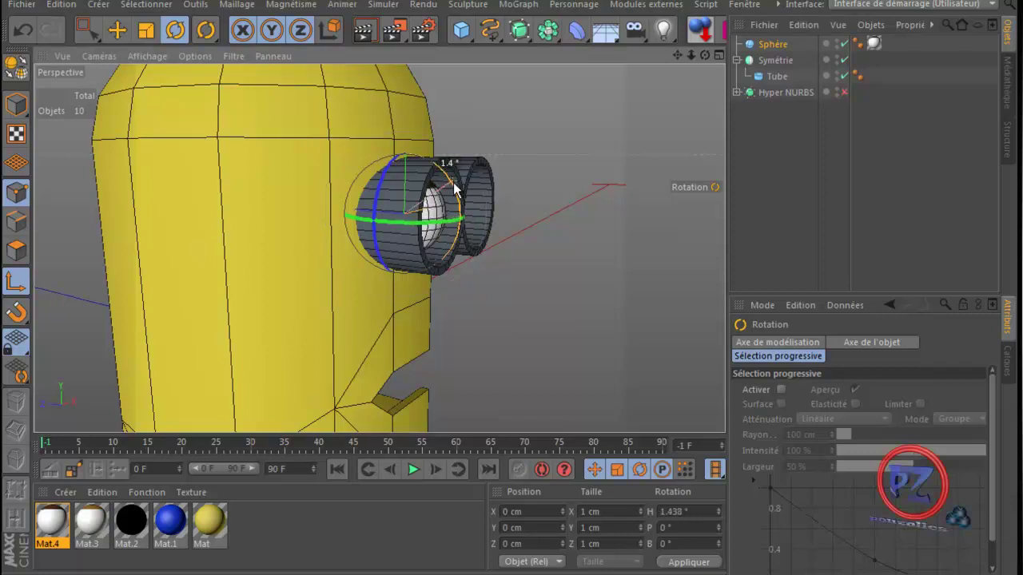
drag(451, 187, 467, 312)
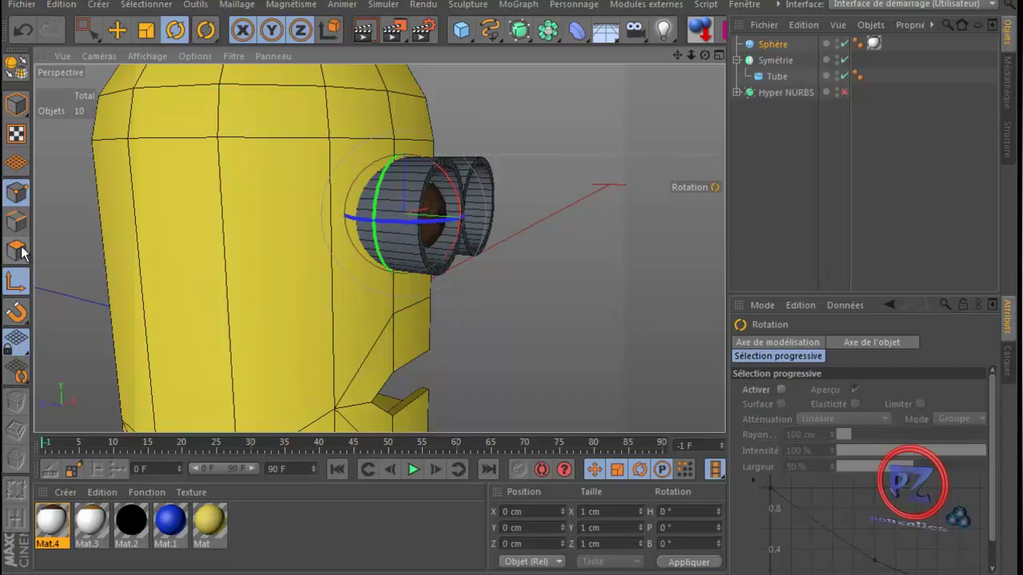
click(18, 289)
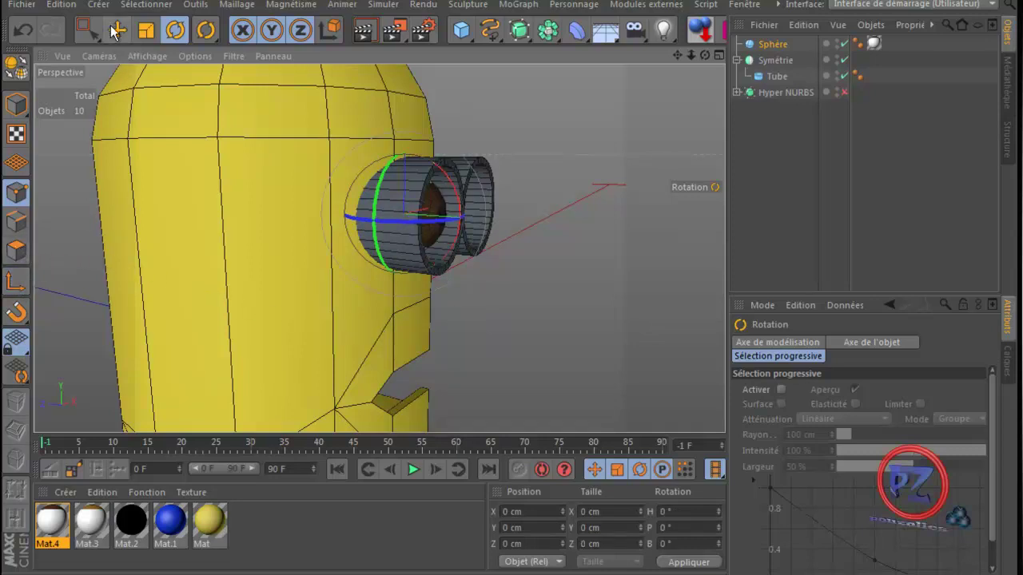
click(116, 31)
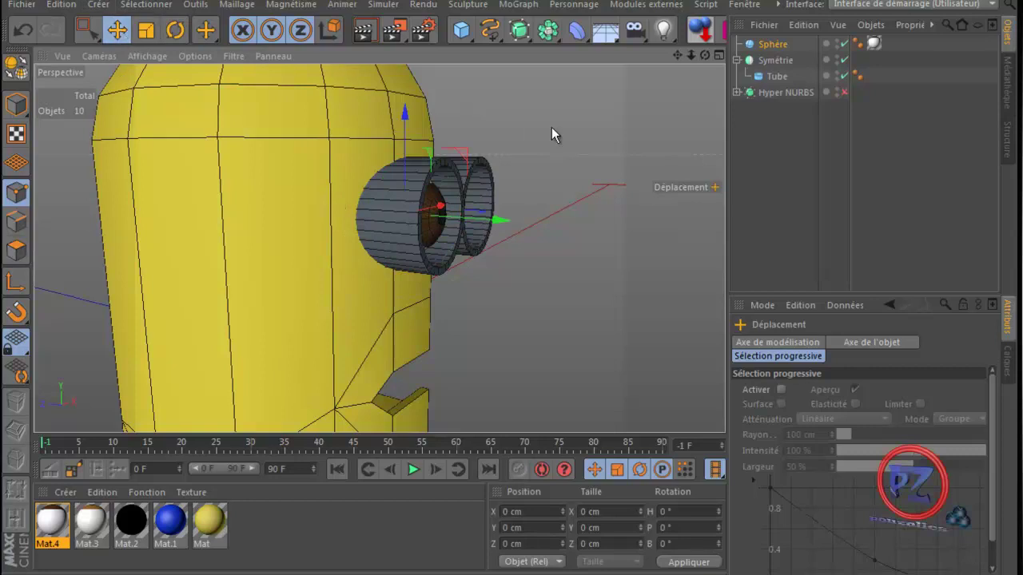
click(23, 32)
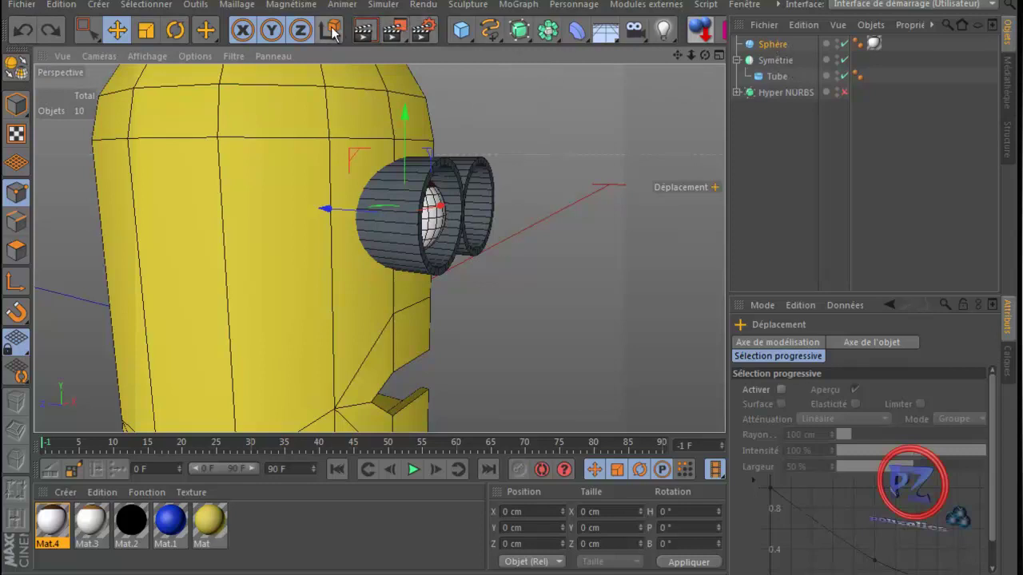
- Try a slight rotation of the eye sphere with axis modification off, and undo it
click(175, 30)
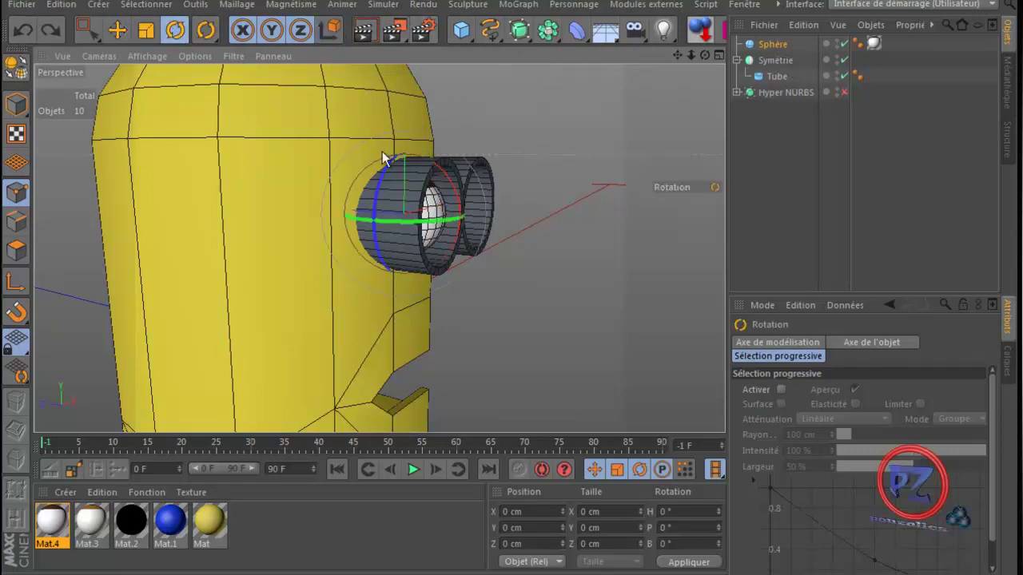
drag(454, 189, 456, 193)
click(22, 30)
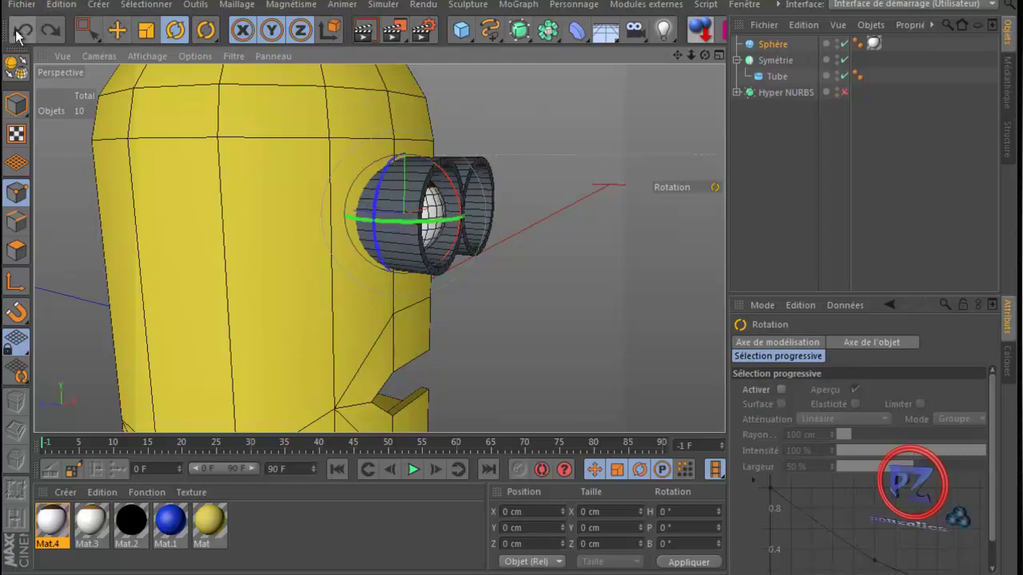
- Try another rotation of the eye sphere with axis modification turned on, and undo it
click(16, 280)
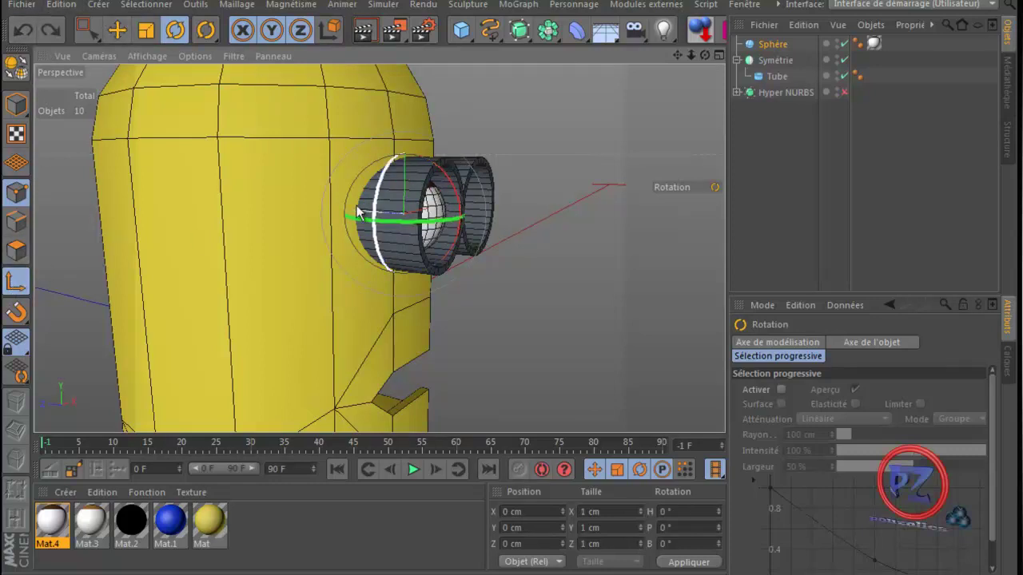
drag(448, 181, 453, 193)
click(22, 30)
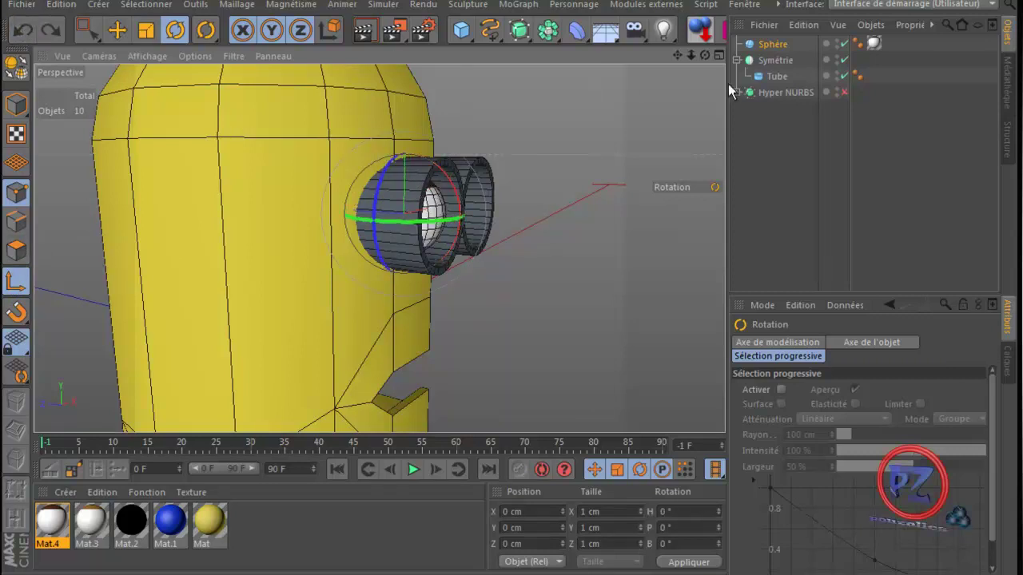
- Convert the Sphère primitive to an editable polygon object and switch to model mode
click(771, 45)
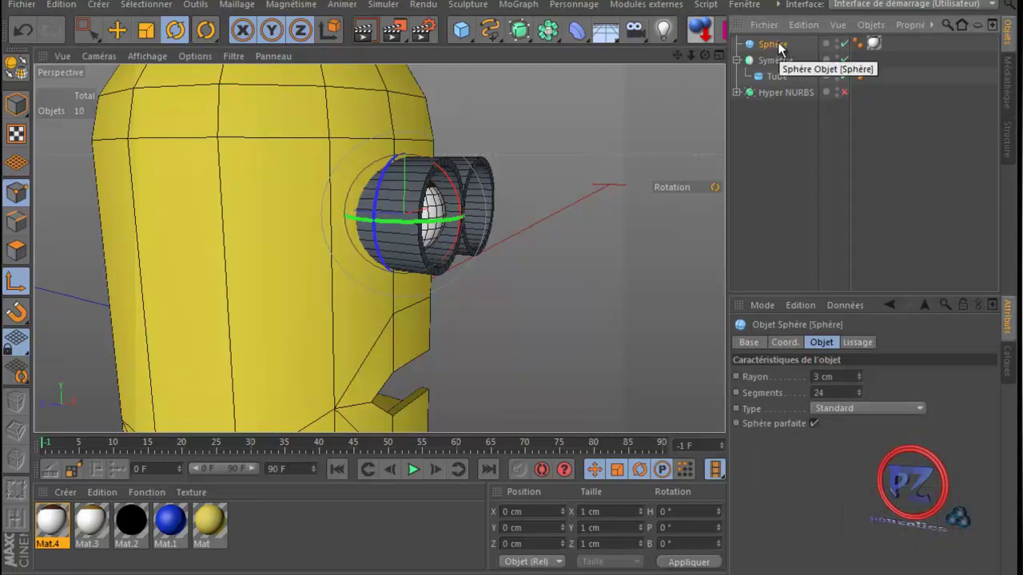
click(18, 71)
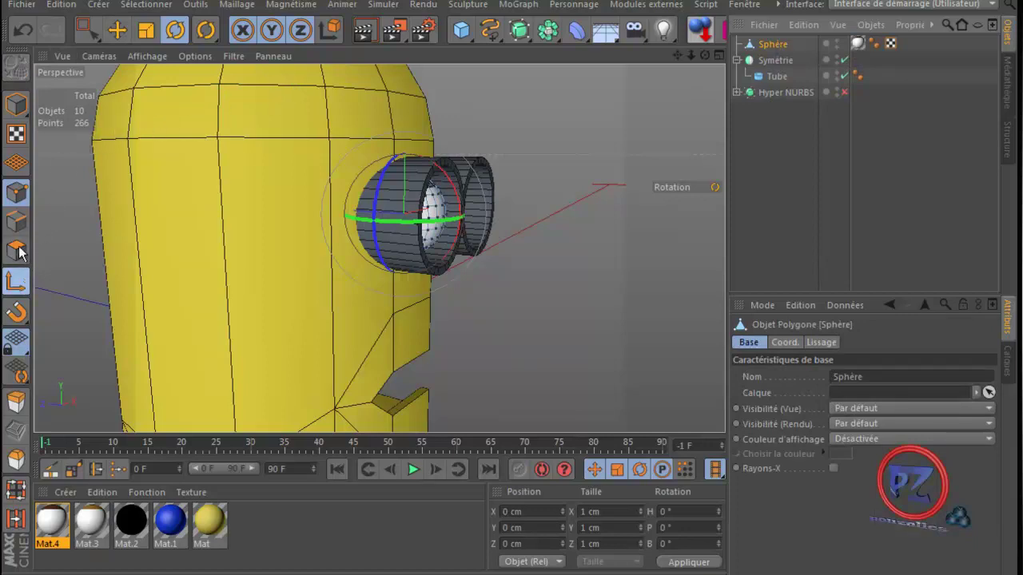
click(16, 103)
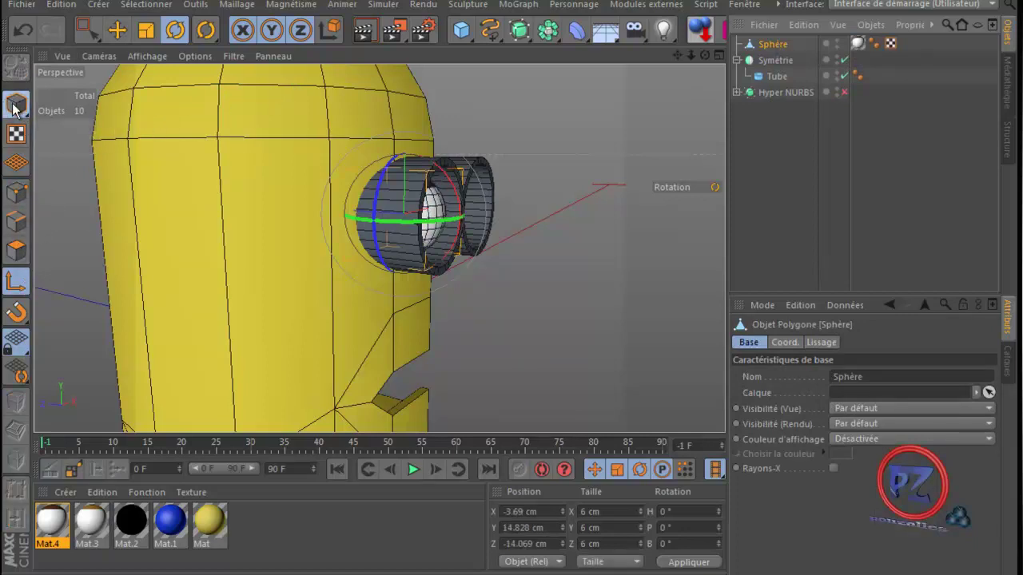
- Rotate only the sphere's axis to a pitch of 90°, leave axis modification, and switch to object coordinates
click(9, 281)
drag(453, 190, 452, 295)
click(118, 32)
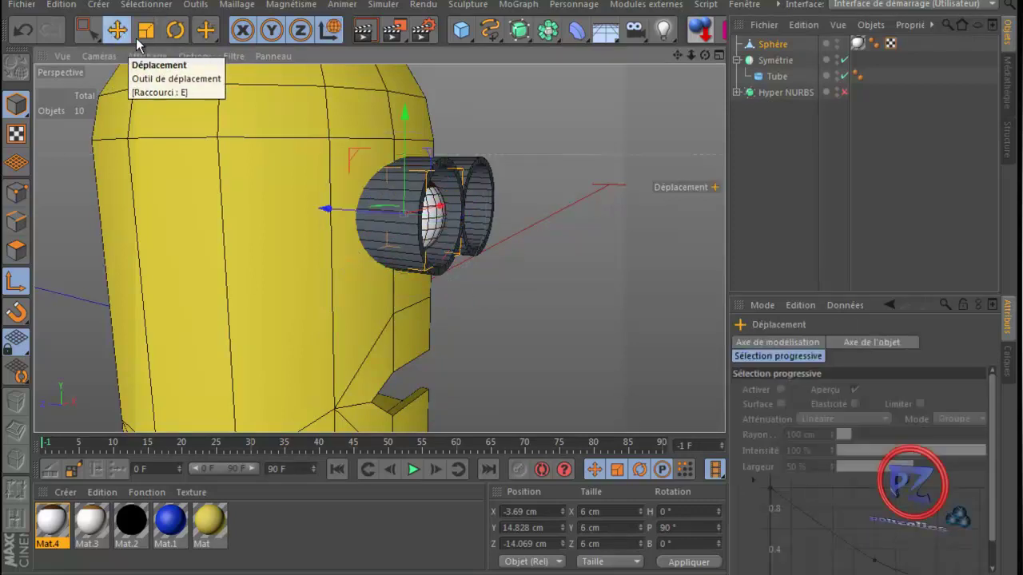
click(332, 32)
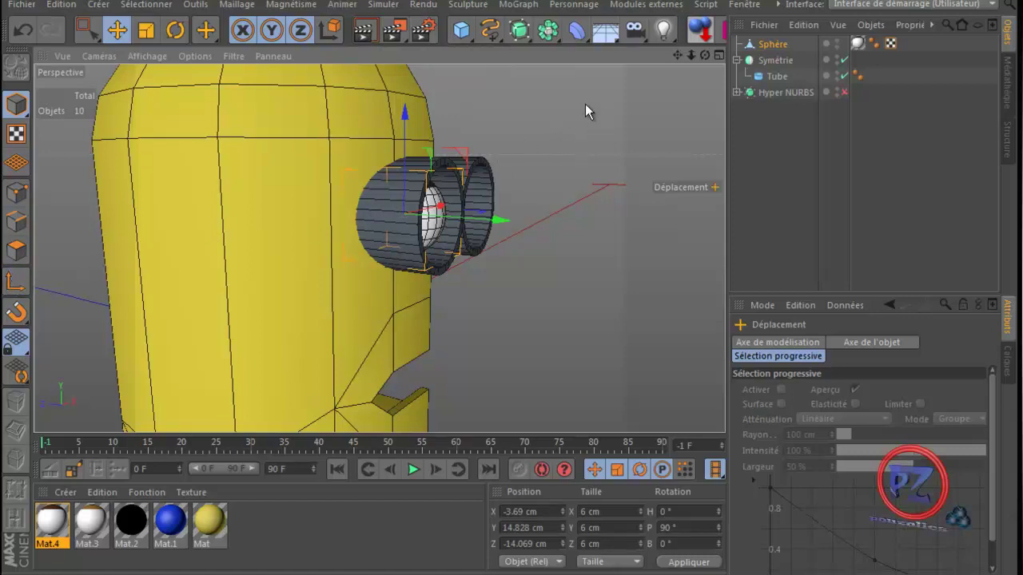
- Add a circle spline with a radius of 3 cm
scroll(585, 169, down, 5)
alt+drag(477, 340, 504, 323)
click(489, 32)
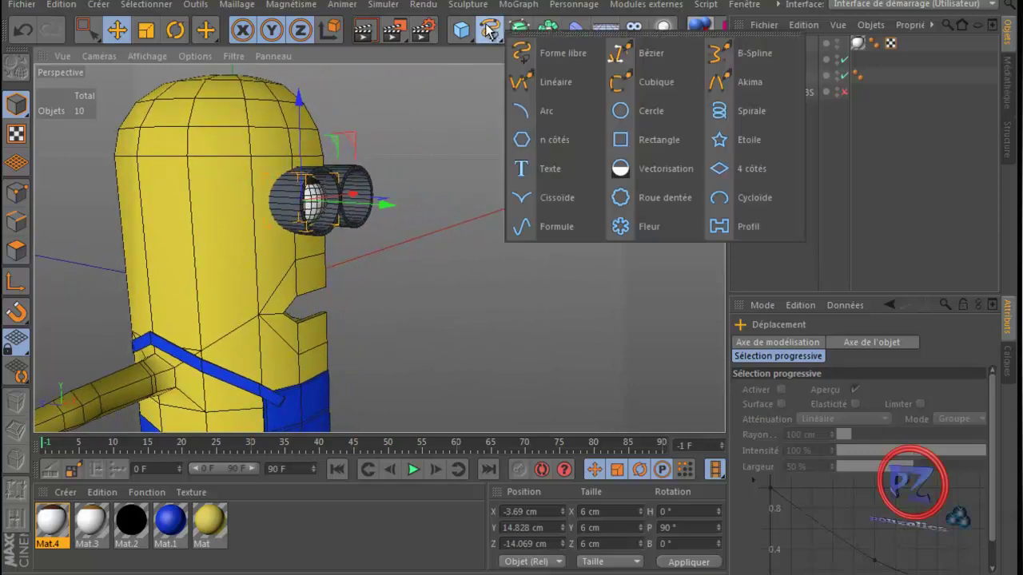
click(652, 110)
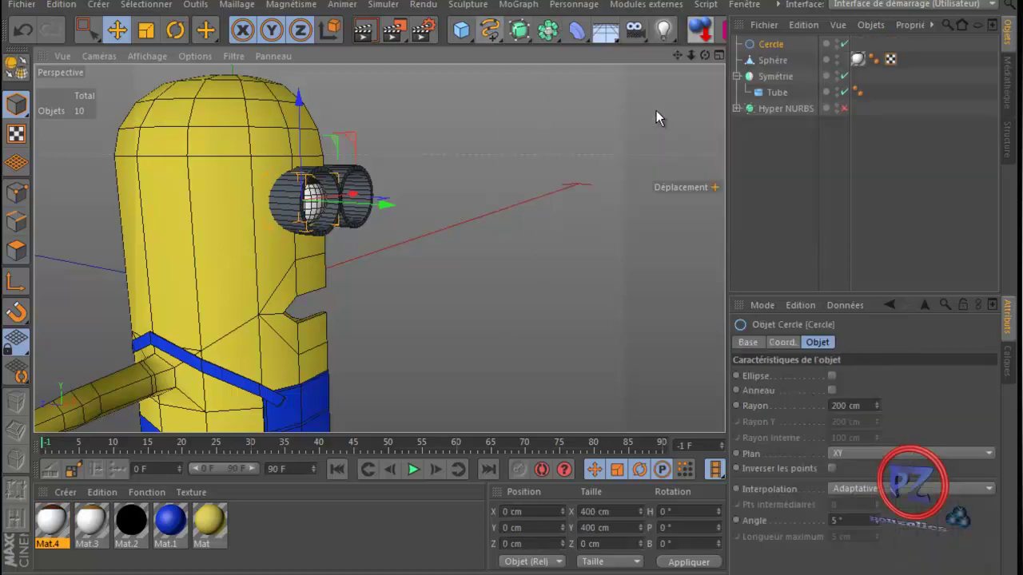
double_click(845, 405)
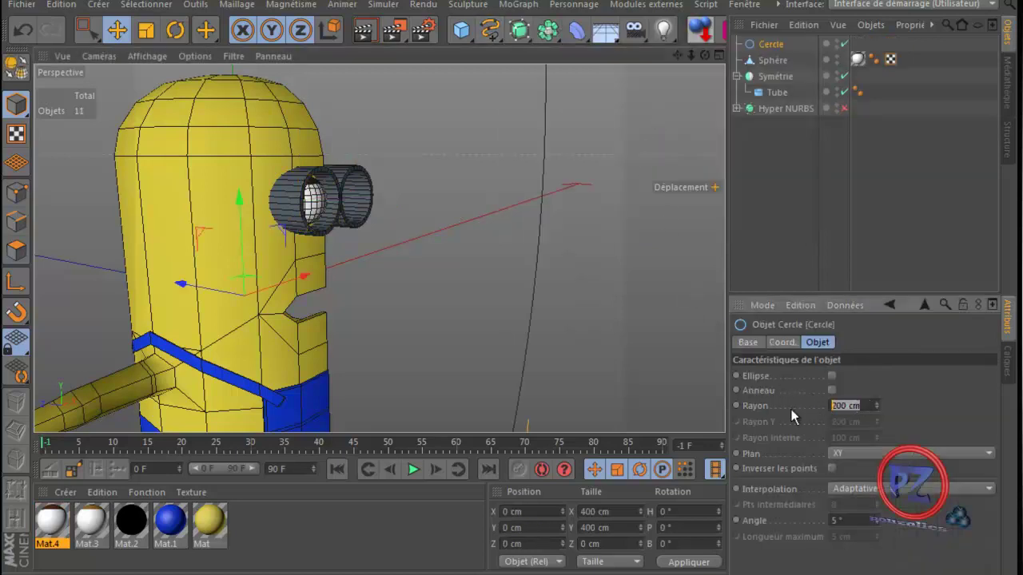
text(3)
key(Return)
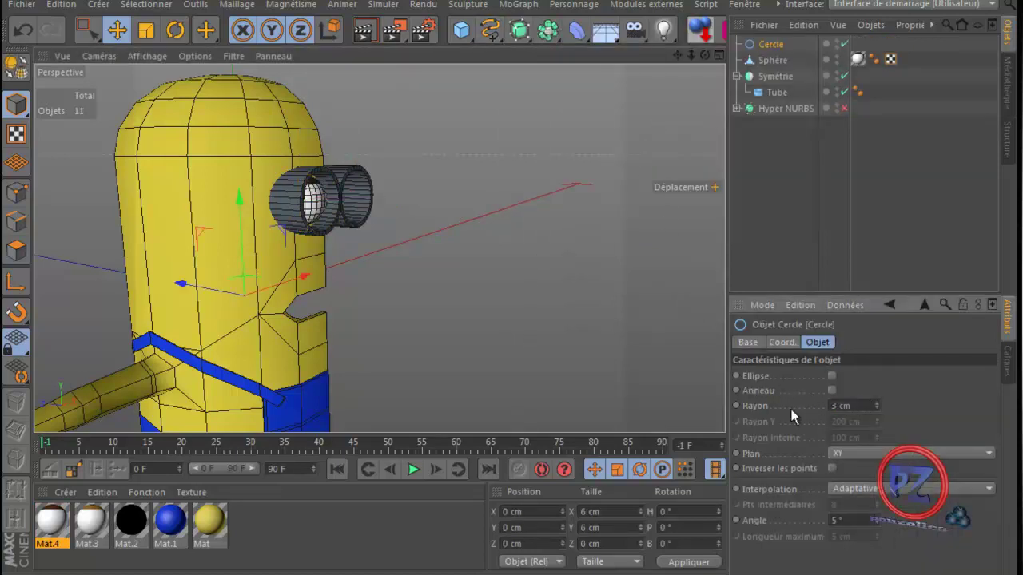
- Align the circle with the eye sphere in the front view, at about X -3.6 cm and Y 14.8 cm
middle_click(421, 345)
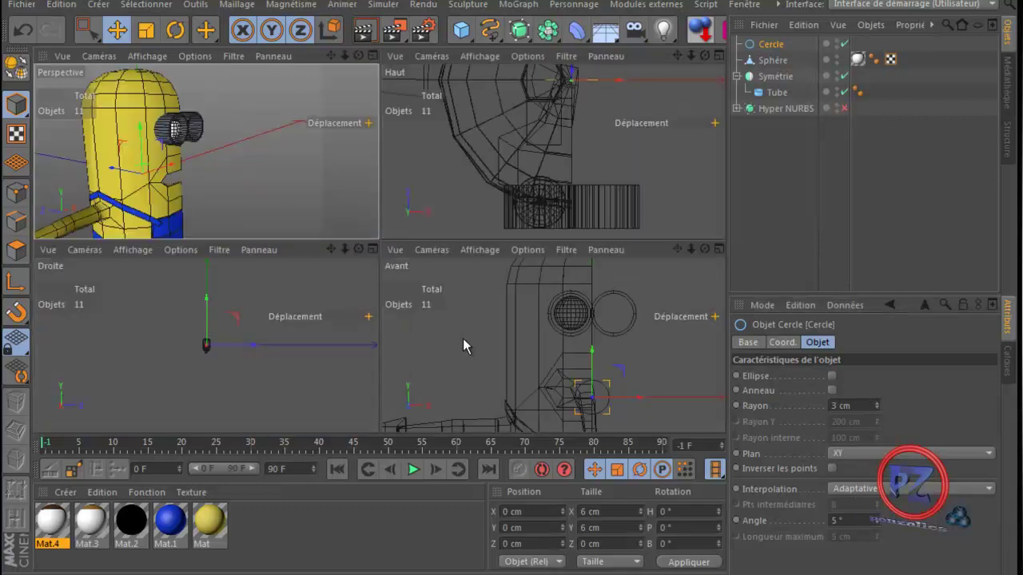
middle_click(625, 350)
drag(521, 296, 479, 132)
- Move the circle along Z to about -69.6 cm, well in front of the minion's face
middle_click(246, 216)
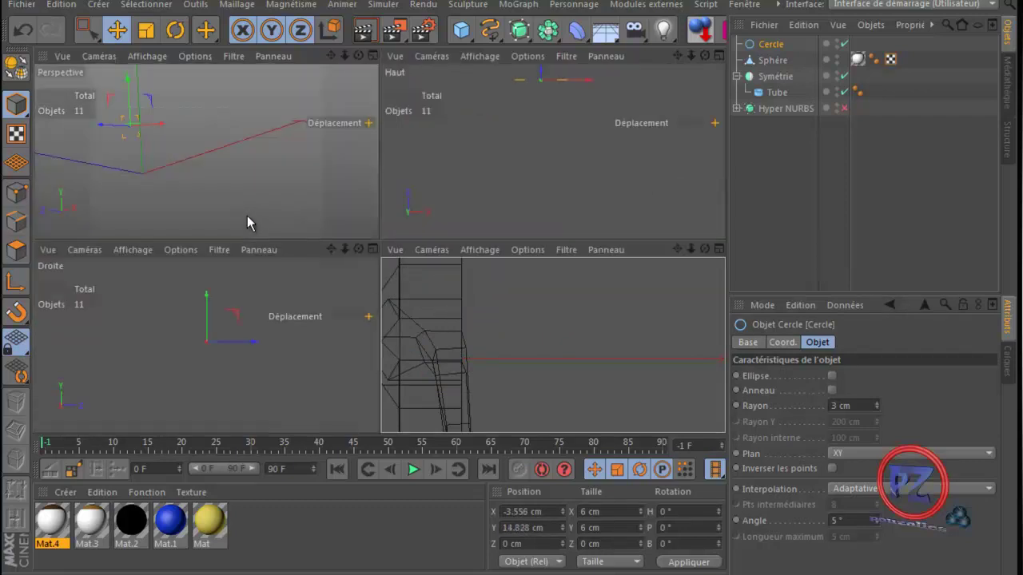
middle_click(259, 193)
scroll(479, 254, down, 4)
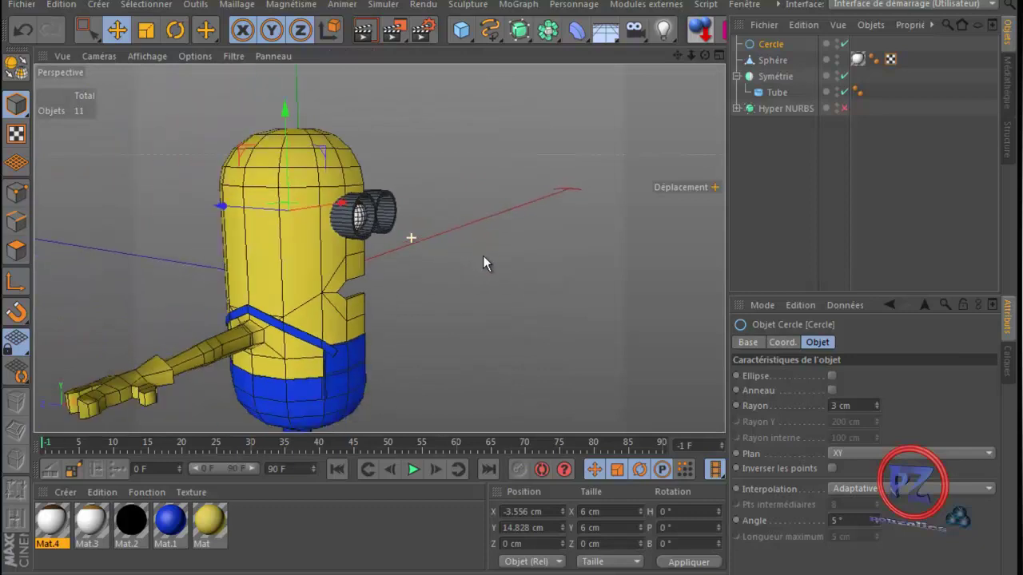
drag(238, 214, 595, 267)
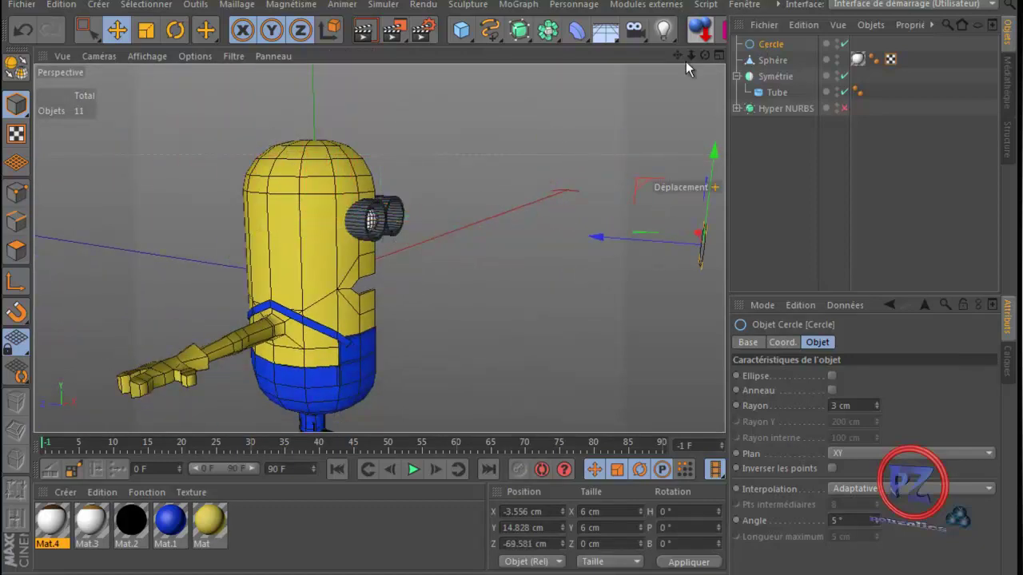
drag(675, 56, 510, 332)
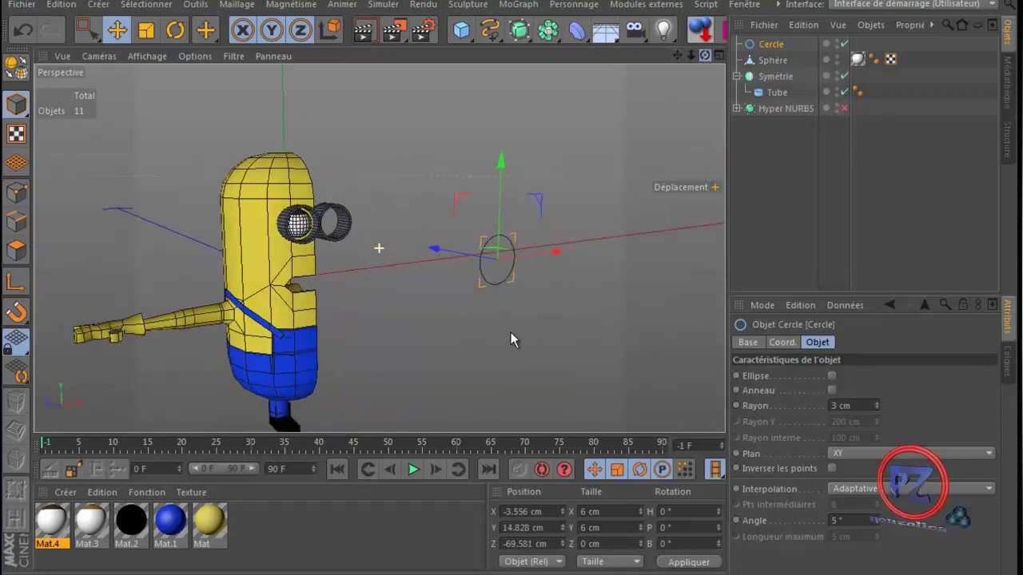
- Rename the Sphère object as globe
click(772, 61)
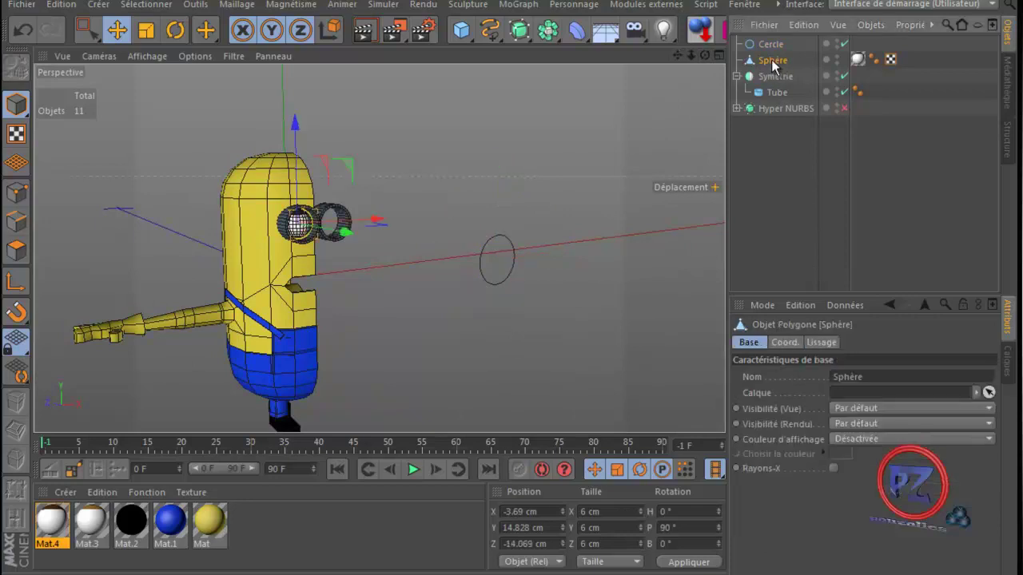
double_click(772, 62)
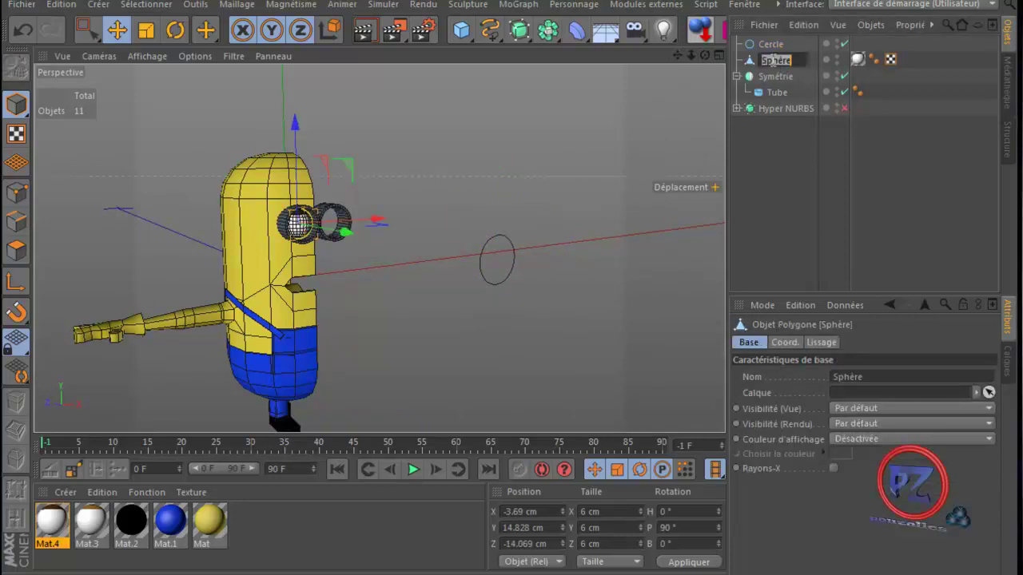
text(o)
text(o)
text(b)
text(e)
key(Return)
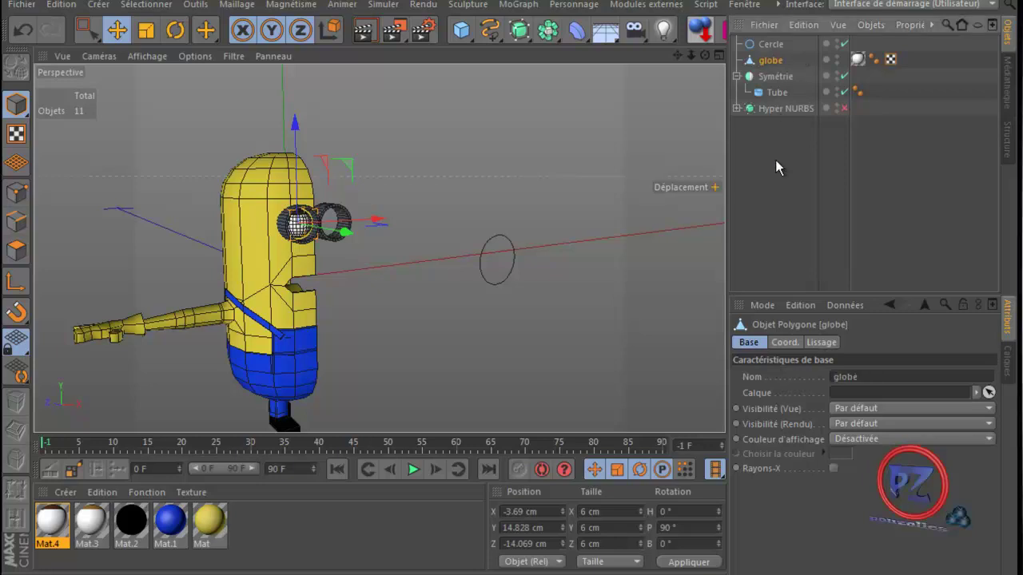
- Rename the Cercle object as cible
double_click(777, 43)
text(c)
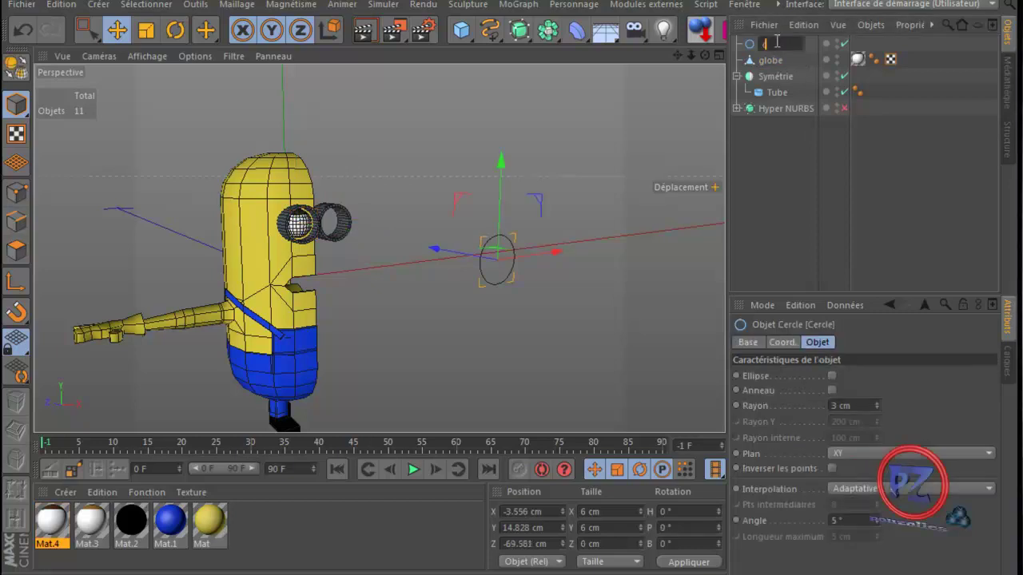
text(ible)
key(Return)
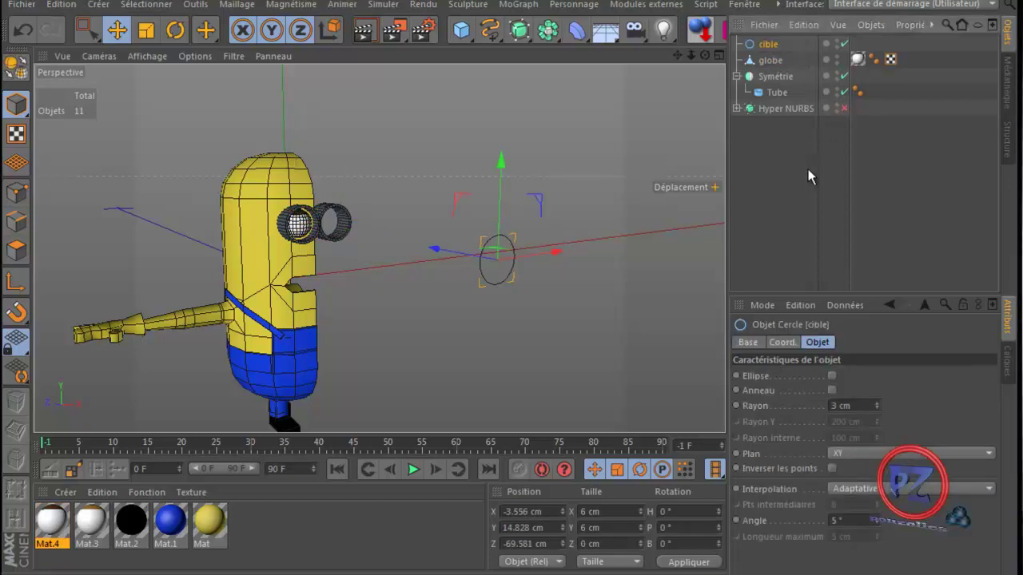
- Add a Cible (target) tag to the globe and assign the cible circle as its target
click(775, 61)
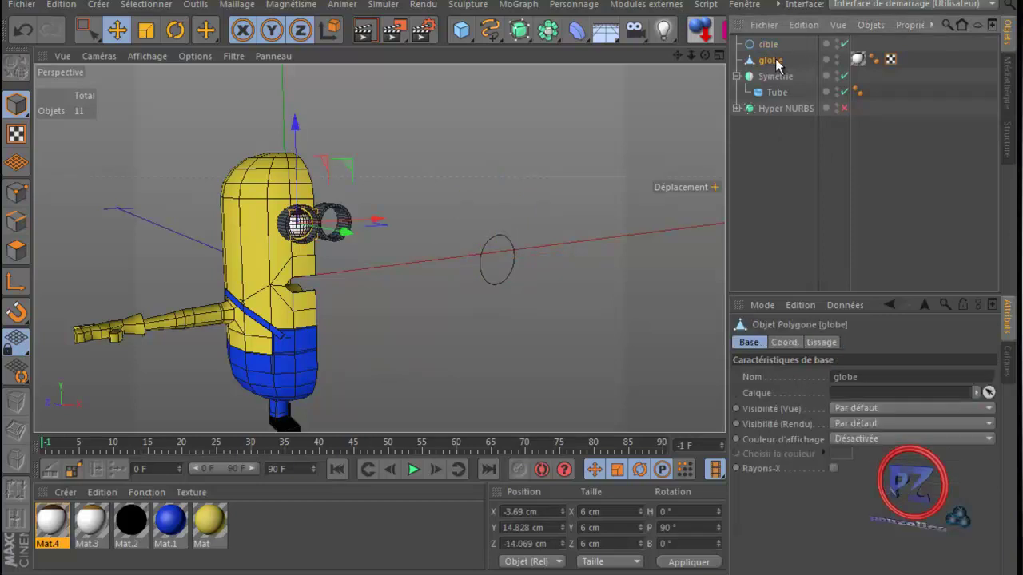
right_click(772, 67)
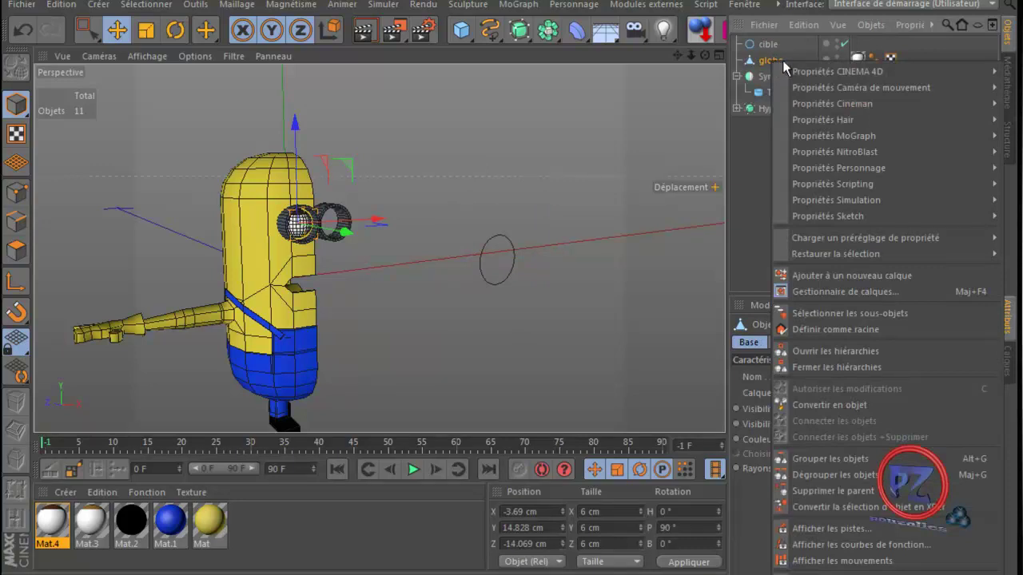
mouse_move(799, 70)
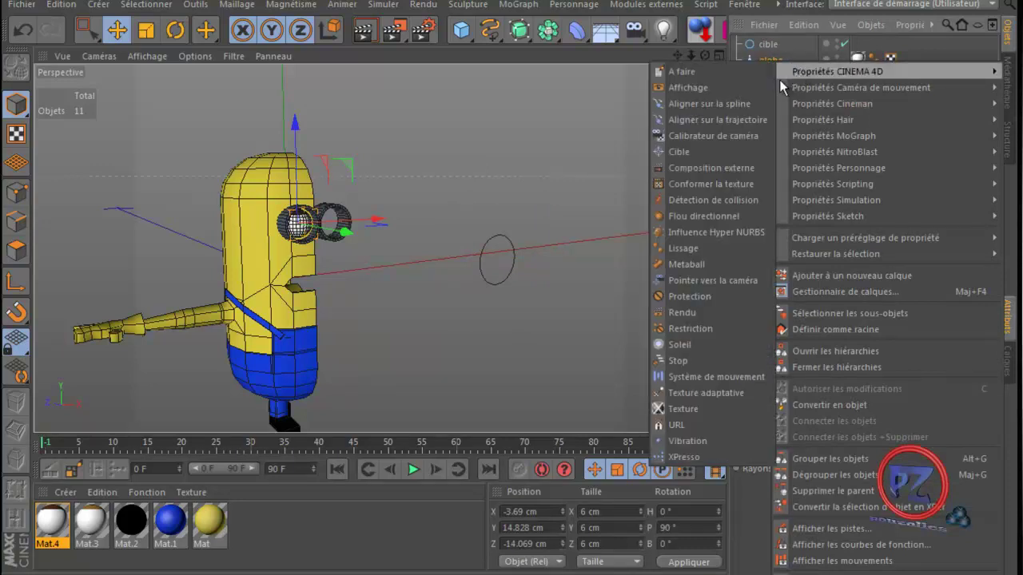
click(692, 151)
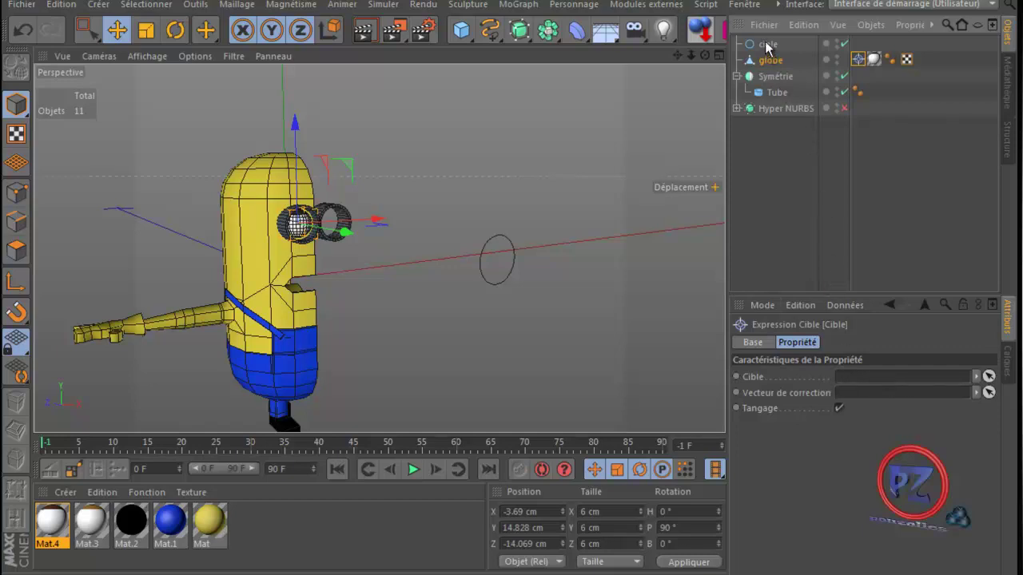
drag(766, 47, 866, 381)
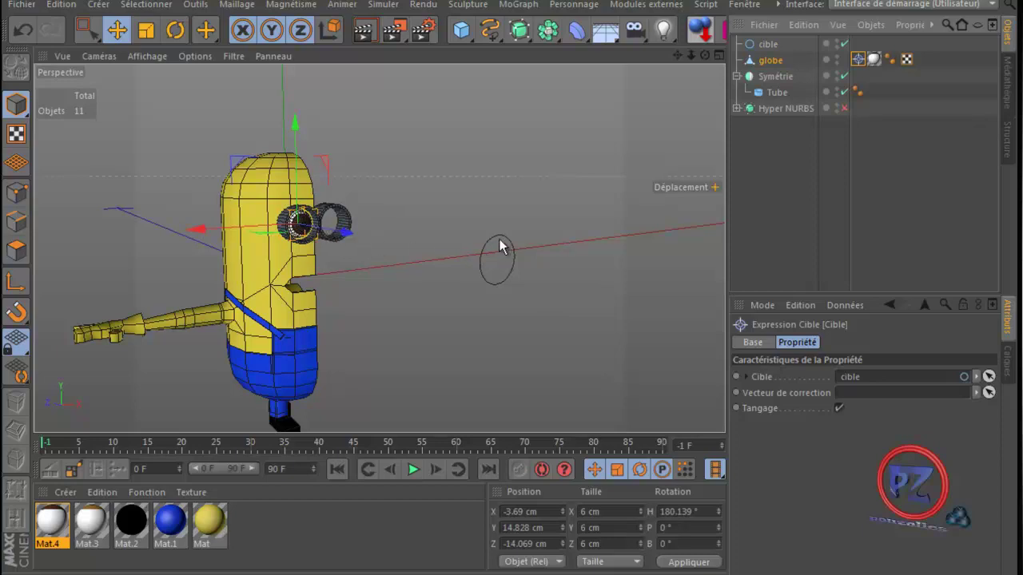
- Try moving the cible circle to test how the eye tracks it, and undo the move
click(771, 44)
drag(704, 54, 518, 330)
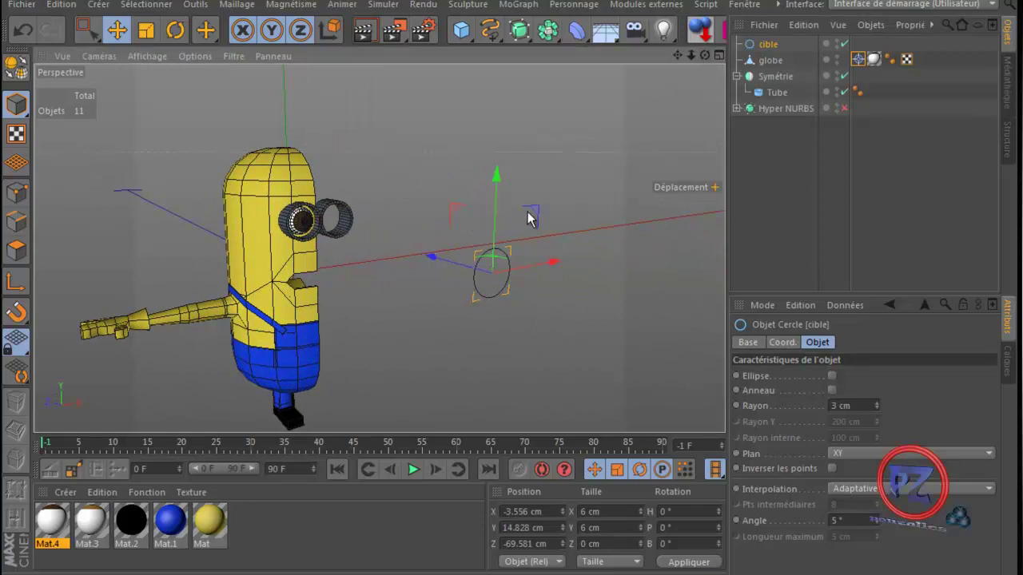
mouse_move(534, 216)
mouse_down()
mouse_move(519, 189)
mouse_move(365, 84)
mouse_move(355, 196)
mouse_move(412, 262)
mouse_move(543, 256)
mouse_move(586, 176)
mouse_move(534, 80)
mouse_move(361, 100)
mouse_move(310, 264)
mouse_move(502, 256)
mouse_move(524, 225)
mouse_up()
click(22, 30)
- Duplicate the globe eye and the cible circle for the second goggle ring
scroll(388, 299, up, 3)
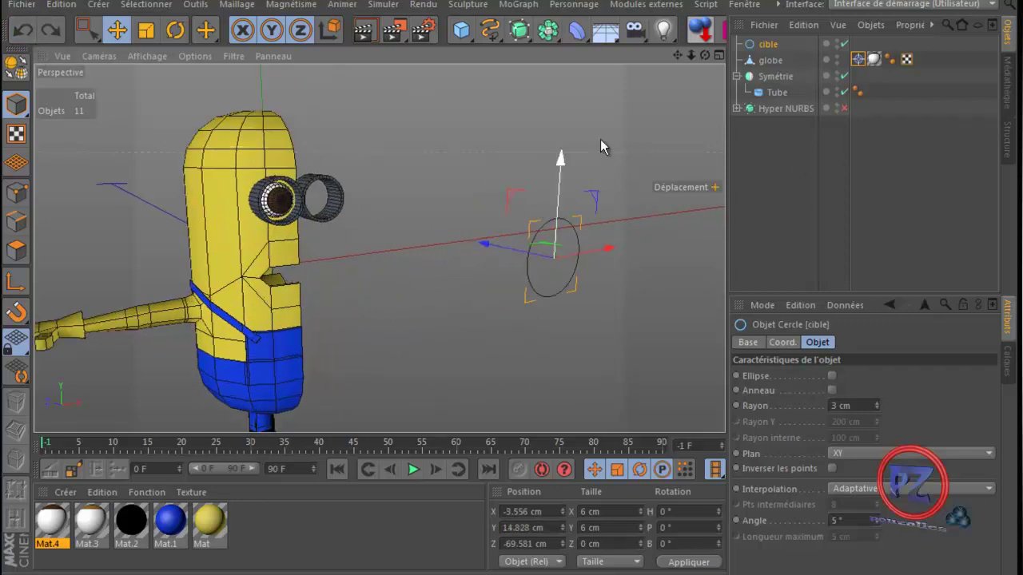
drag(704, 54, 510, 332)
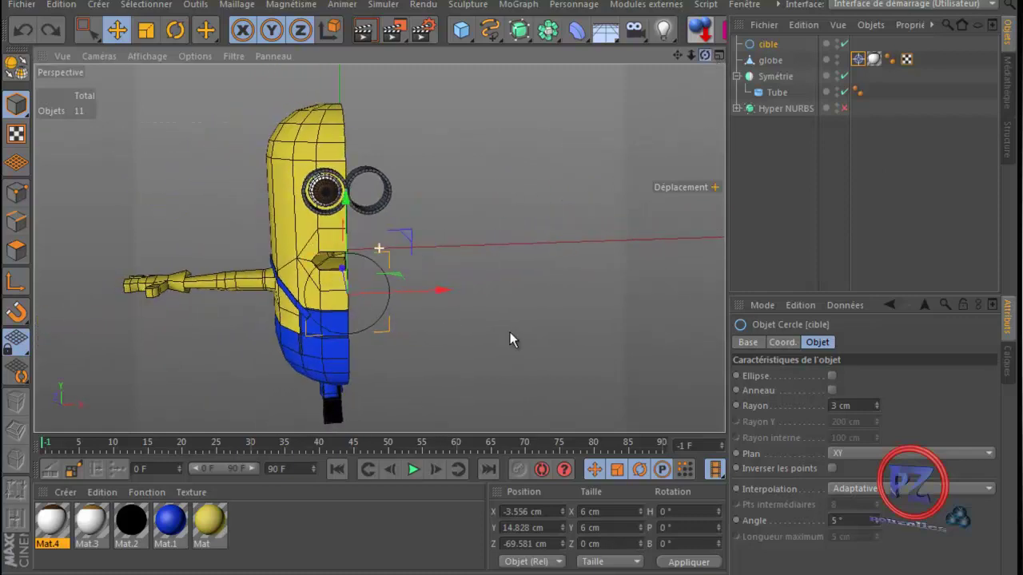
click(770, 61)
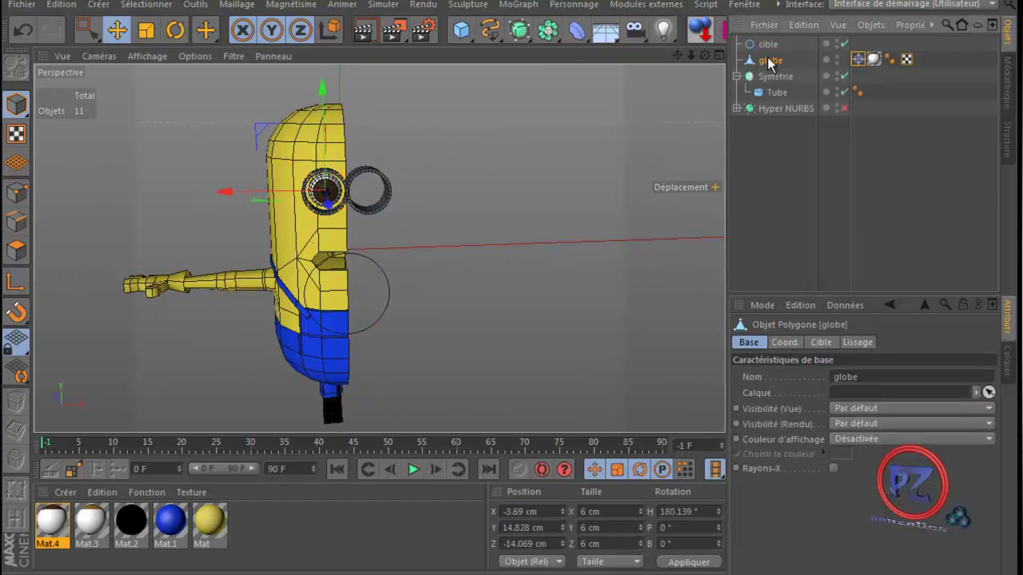
ctrl+drag(769, 62, 767, 154)
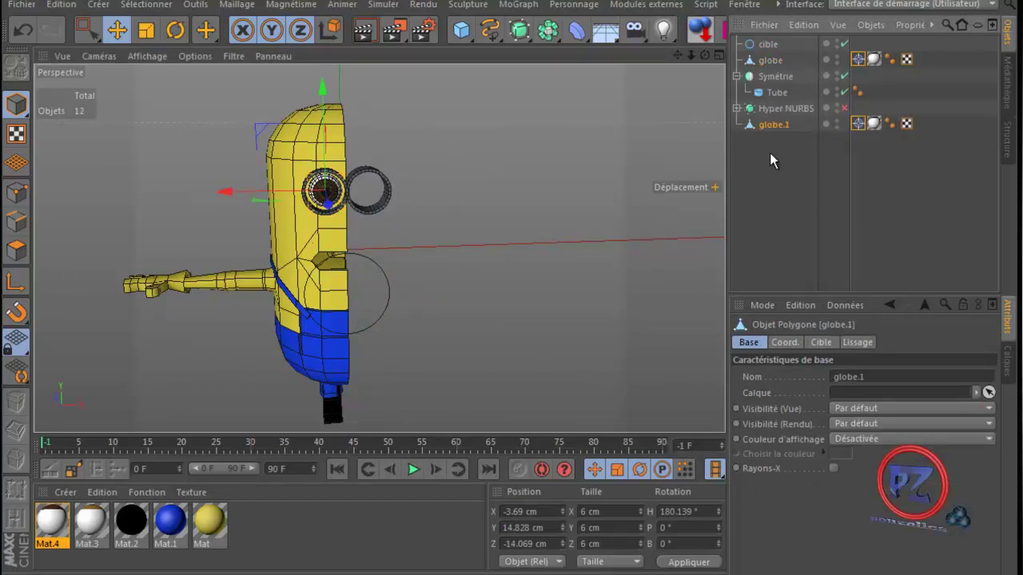
click(768, 45)
ctrl+drag(767, 44, 771, 126)
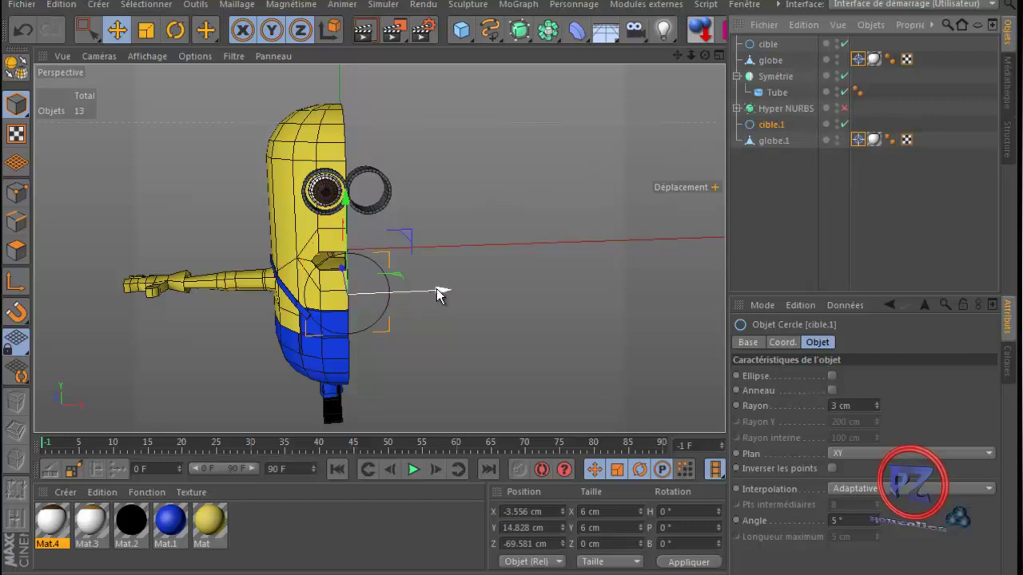
- Move the duplicated circle to about X 2.8 cm and the duplicated eye into the second goggle ring at about X 3.9 cm
drag(438, 294, 528, 294)
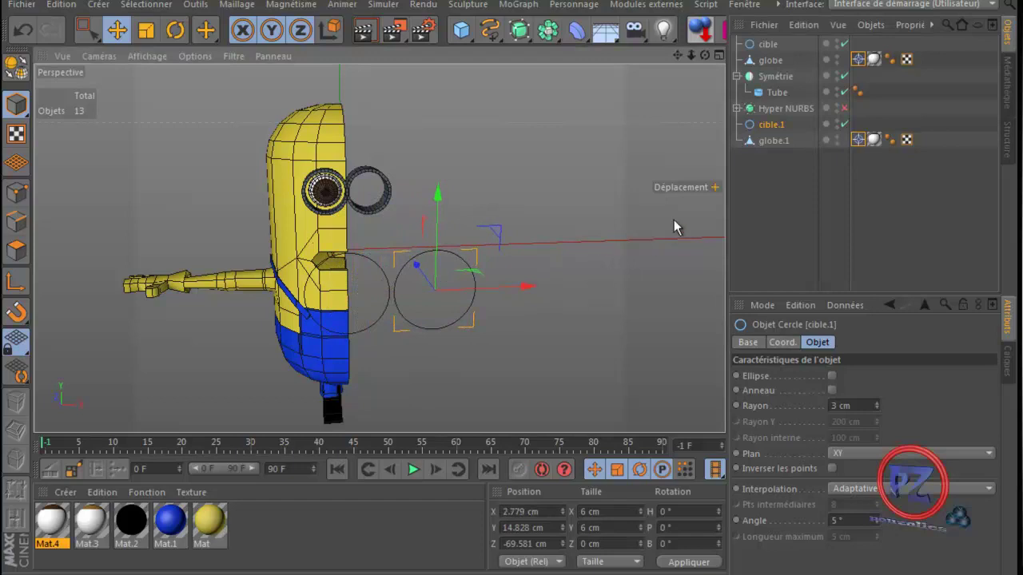
click(767, 140)
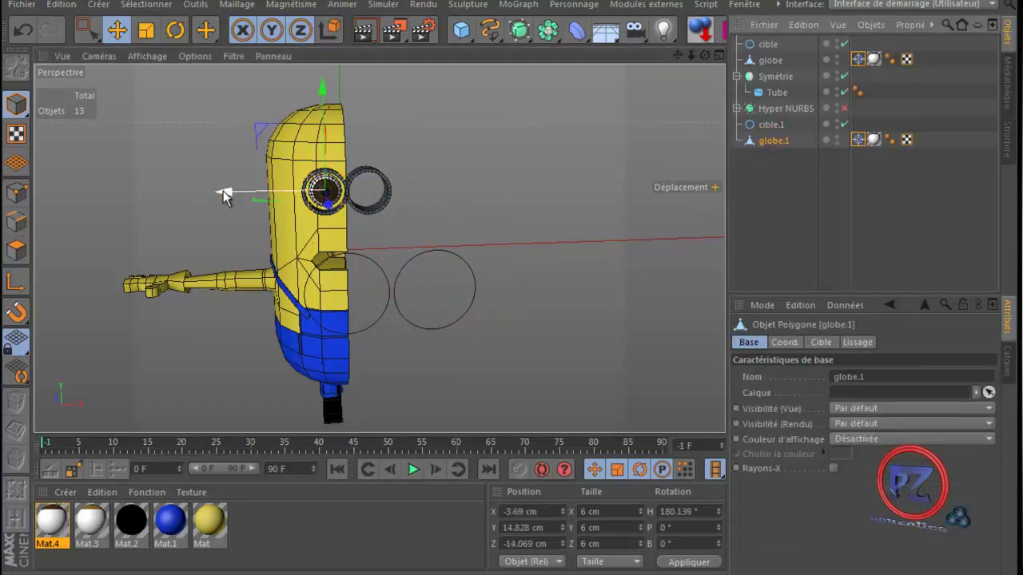
drag(226, 192, 267, 198)
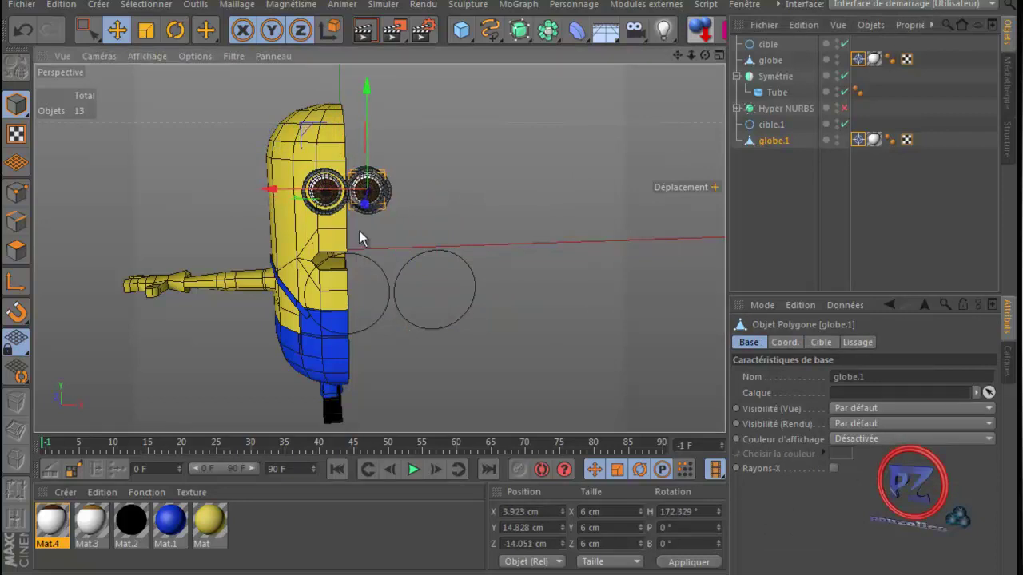
- Centre the duplicated eye inside the second goggle ring by shifting it sideways to about X 3.7 cm in the front view
scroll(374, 236, up, 5)
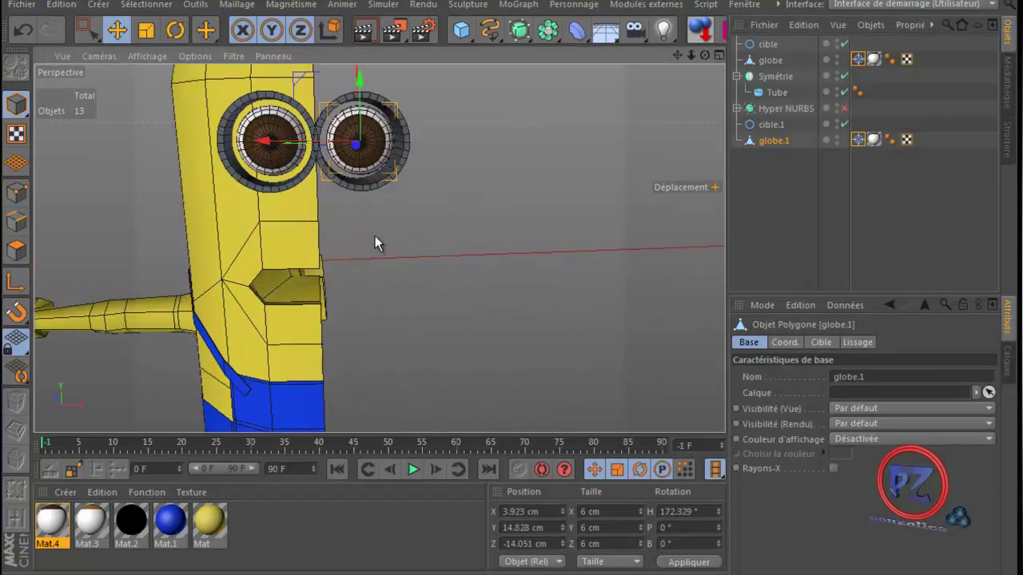
middle_click(374, 236)
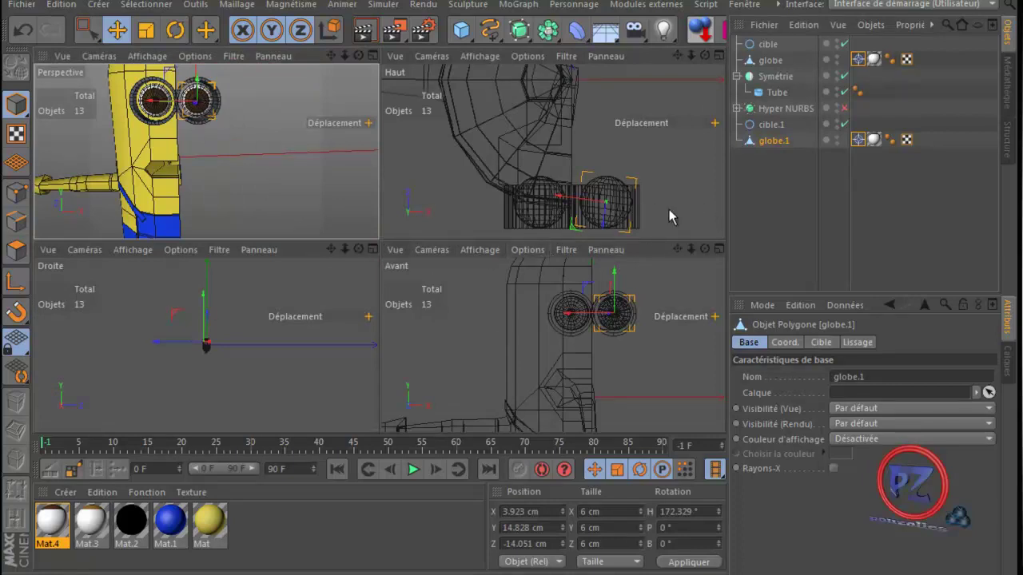
middle_click(643, 292)
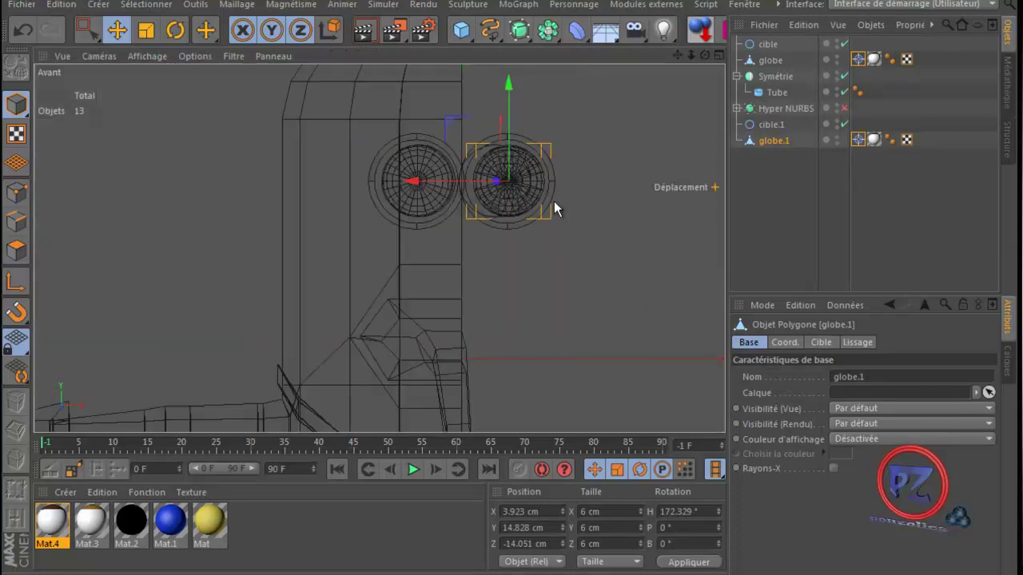
drag(452, 127, 446, 128)
middle_click(242, 246)
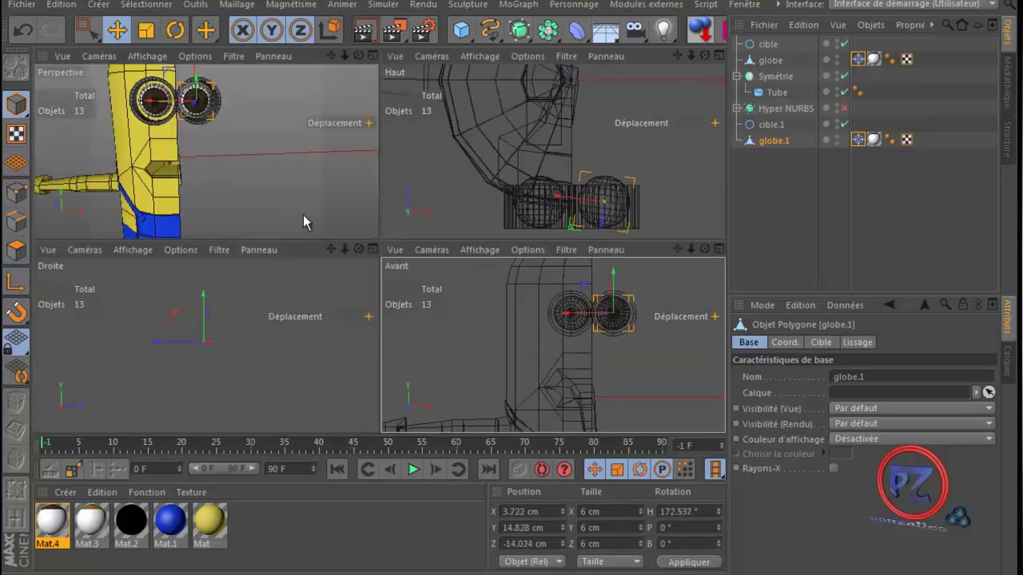
- Examine from above how the duplicated eye and both cible circles line up, checking which circle belongs to which eye
middle_click(682, 186)
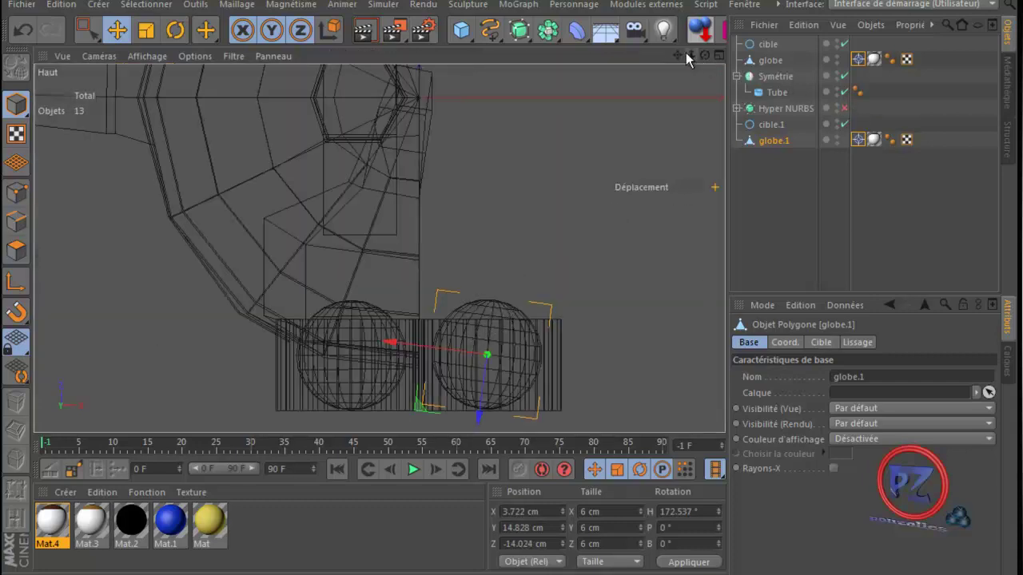
drag(678, 55, 511, 338)
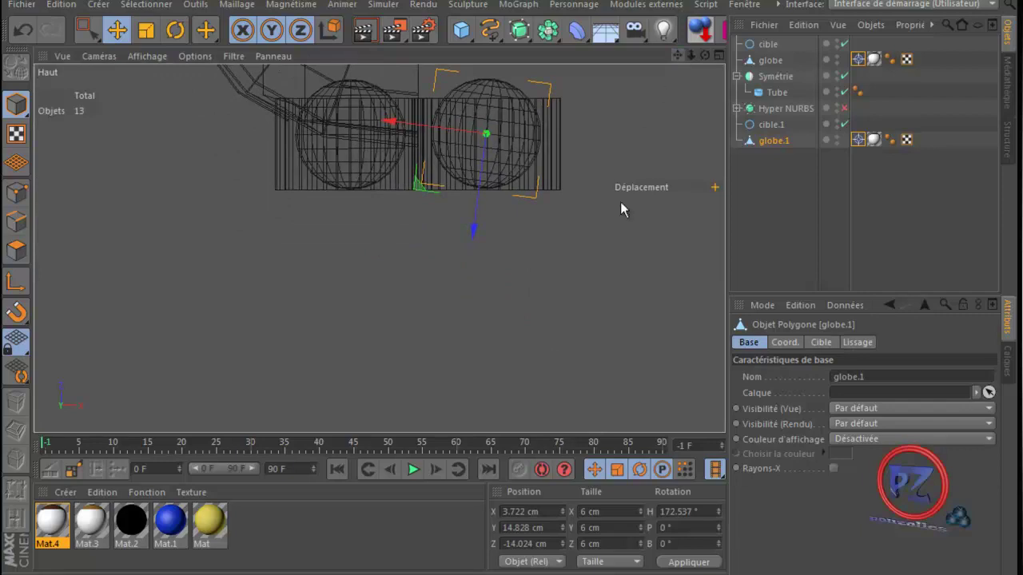
scroll(616, 226, down, 4)
scroll(619, 225, down, 2)
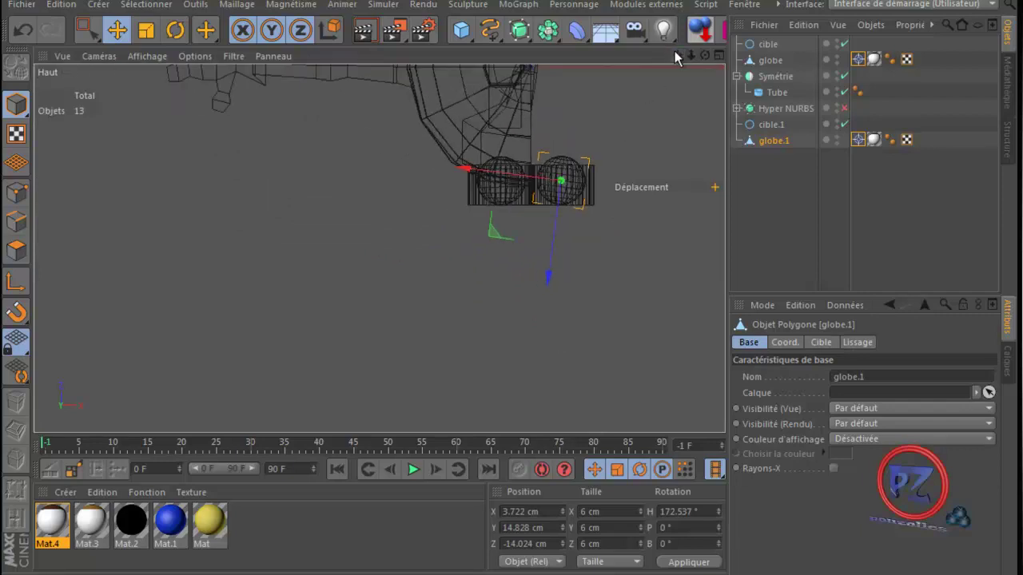
drag(679, 55, 500, 308)
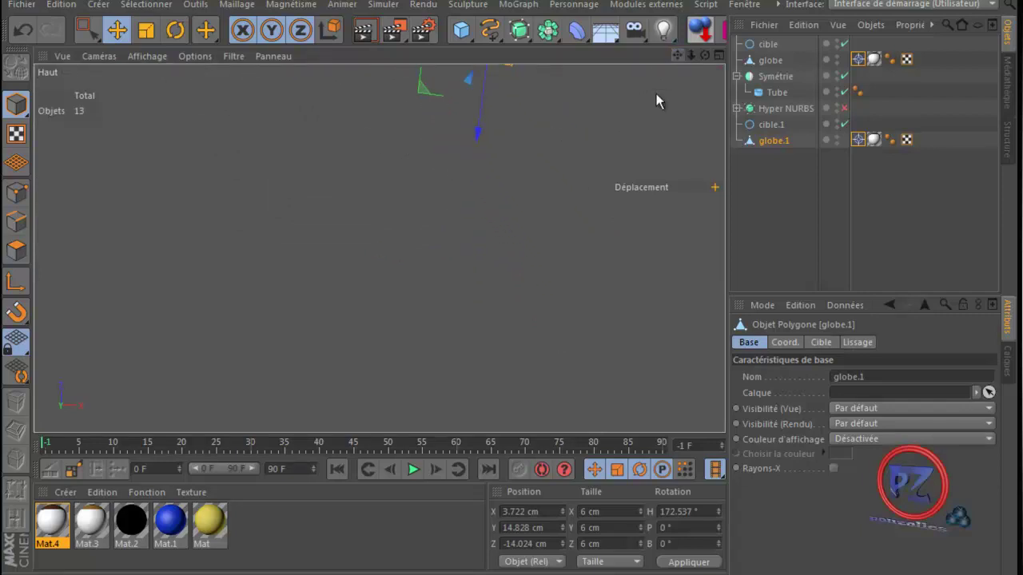
scroll(616, 228, down, 3)
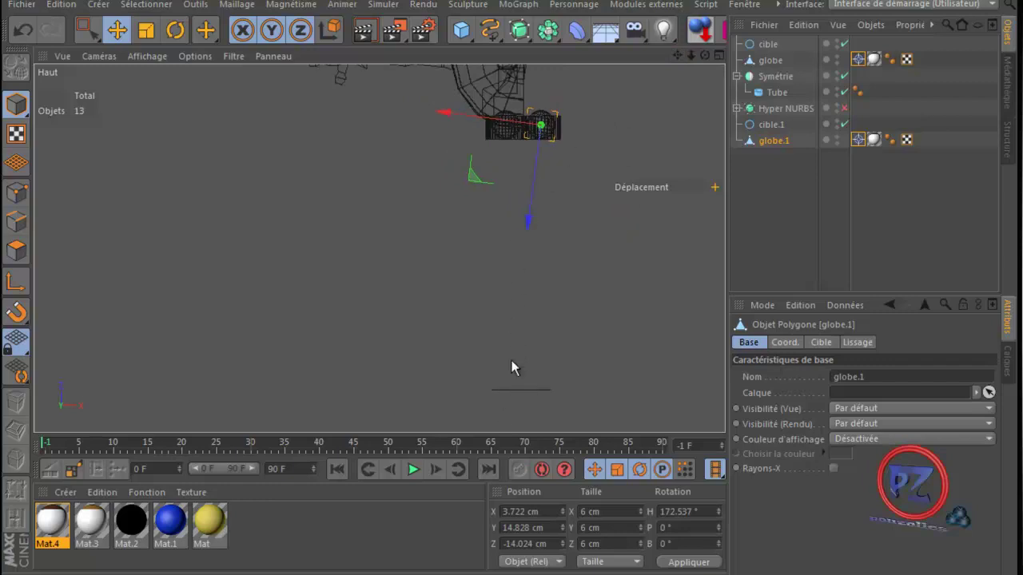
click(769, 124)
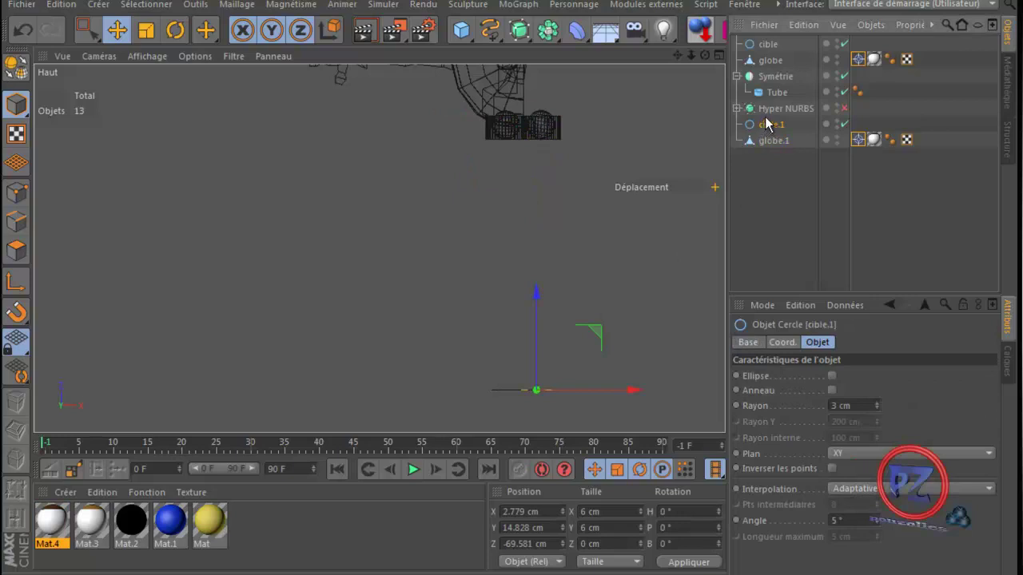
click(767, 46)
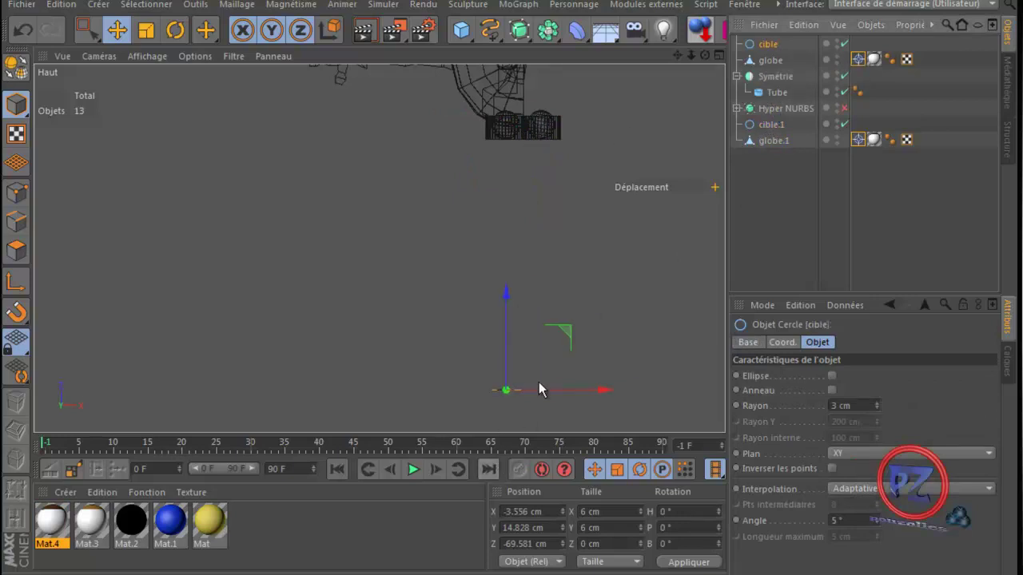
- Change the target in the Cible tag of the duplicated eye globe.1 to the cible.1 circle
click(772, 141)
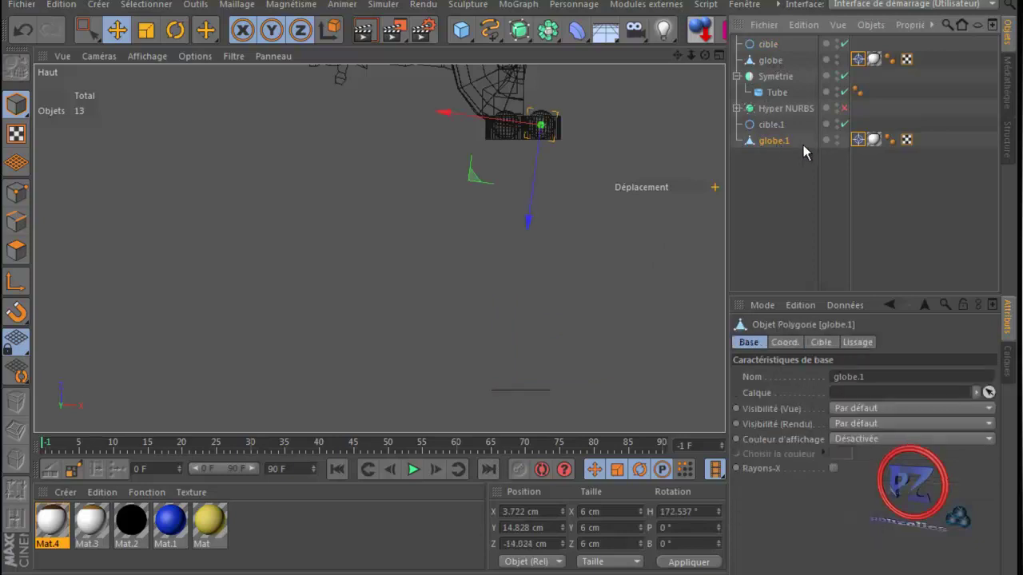
click(858, 141)
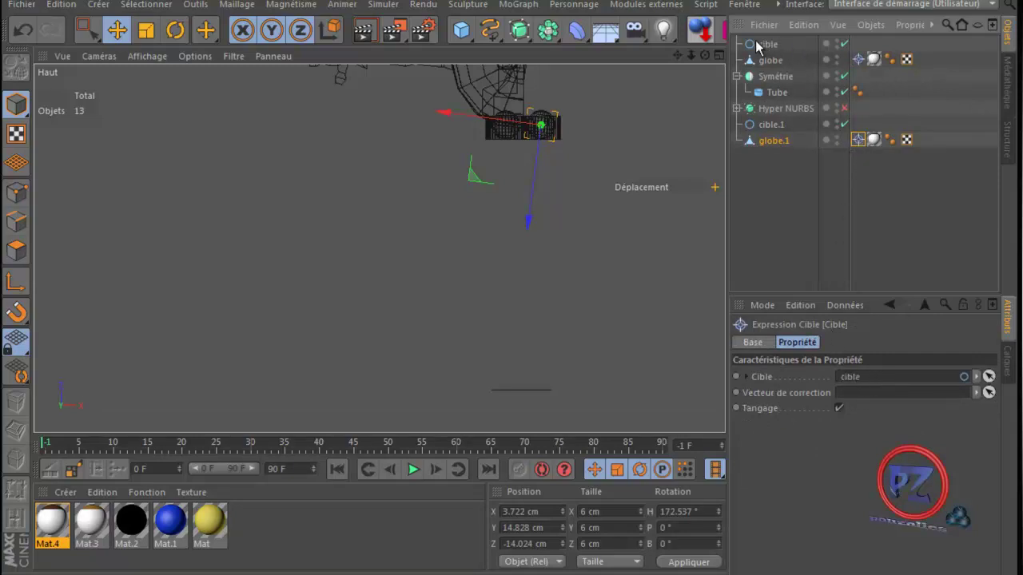
click(773, 127)
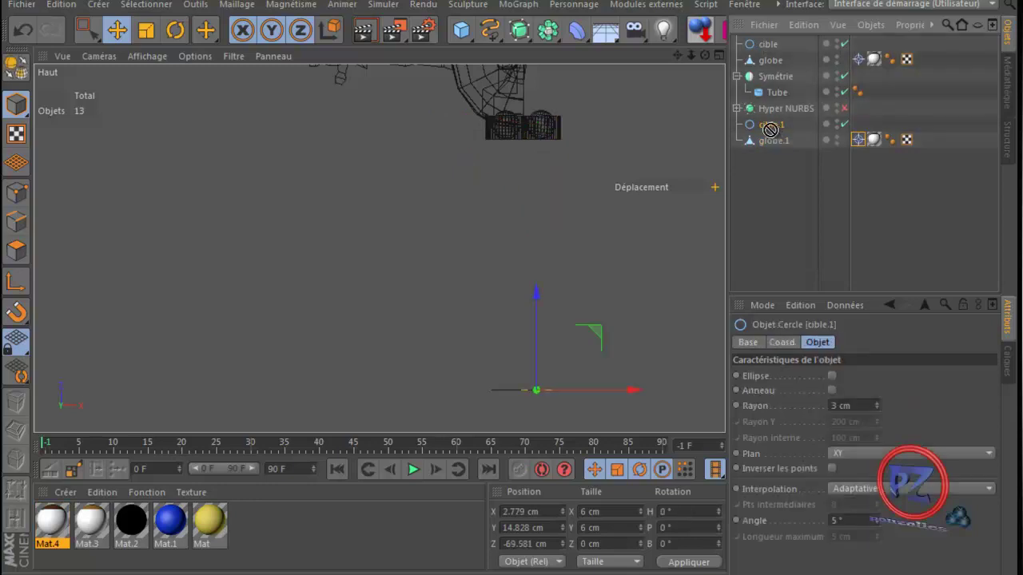
click(858, 141)
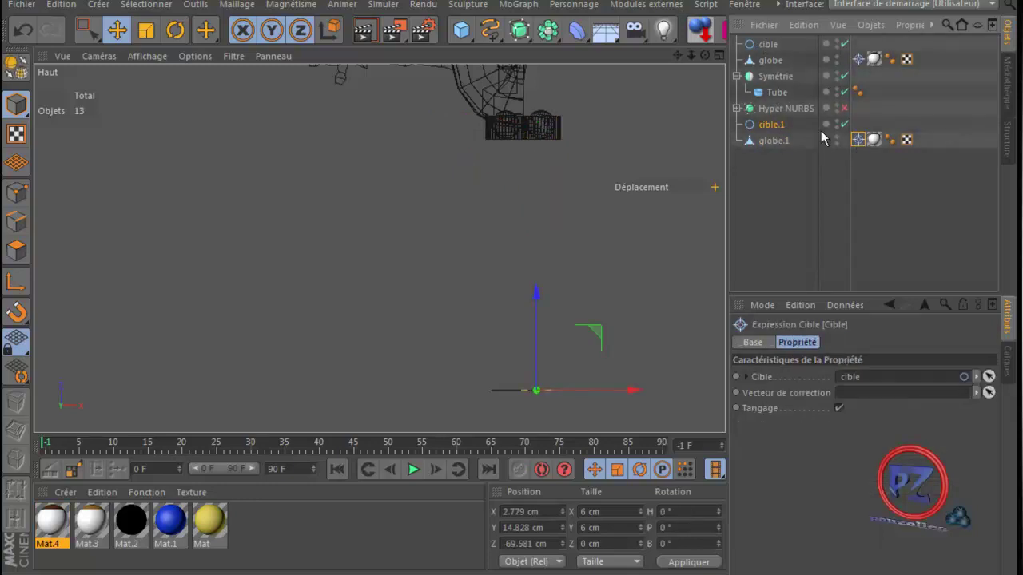
drag(852, 279, 874, 377)
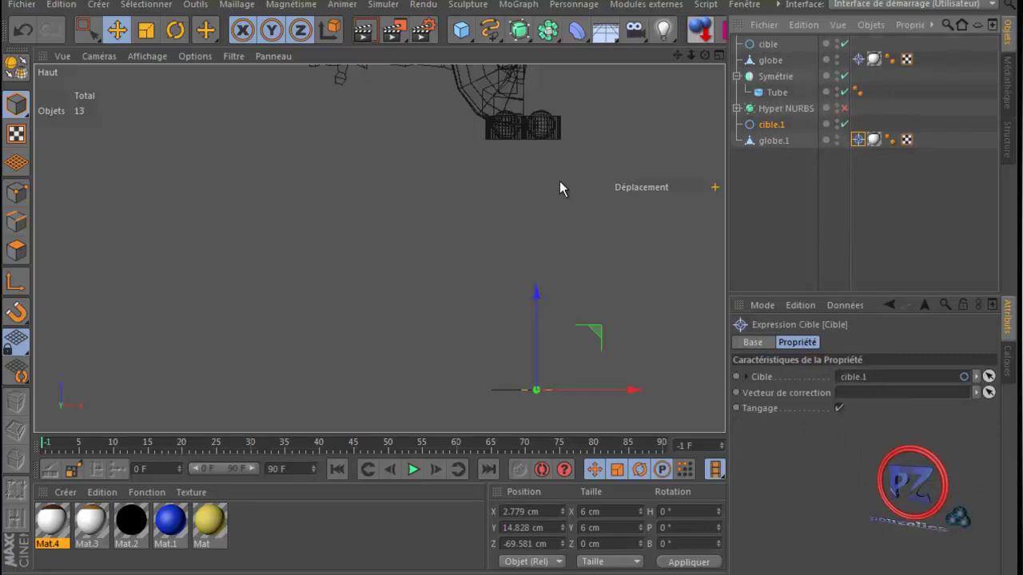
- Test the eye tracking by moving the cible.1 circle in the perspective view, and undo that move
scroll(551, 153, up, 9)
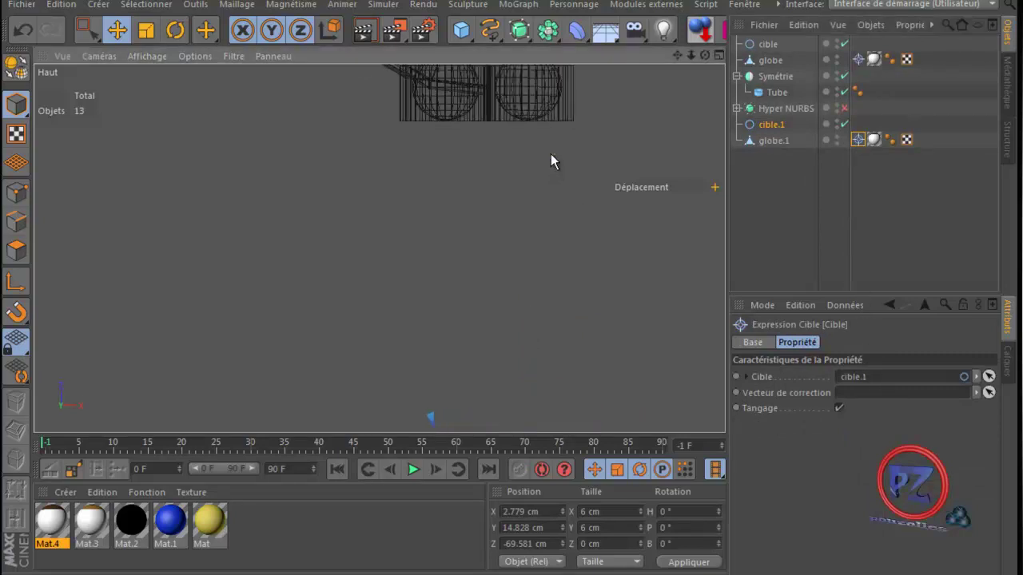
middle_click(165, 175)
middle_click(185, 189)
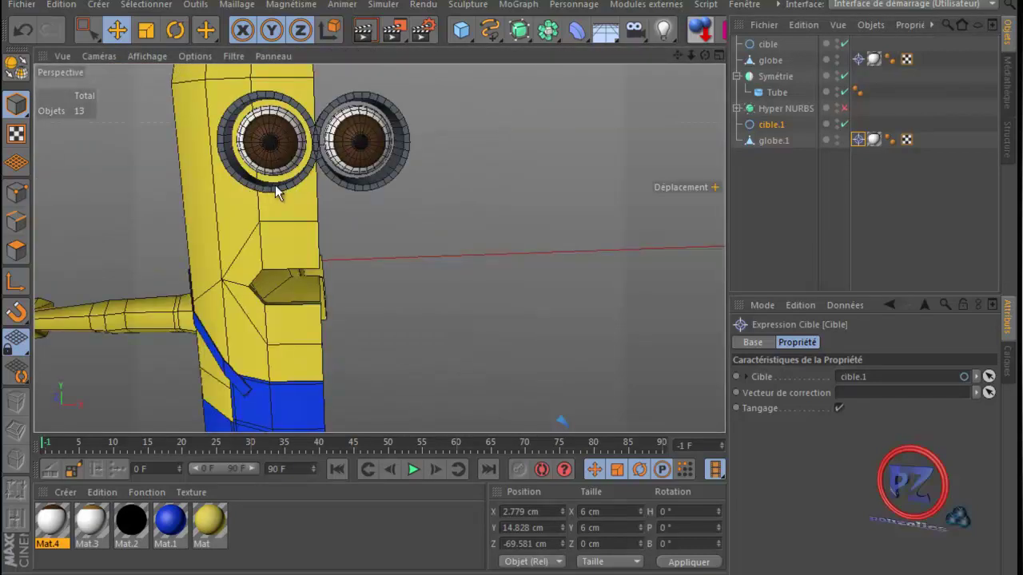
scroll(275, 185, down, 5)
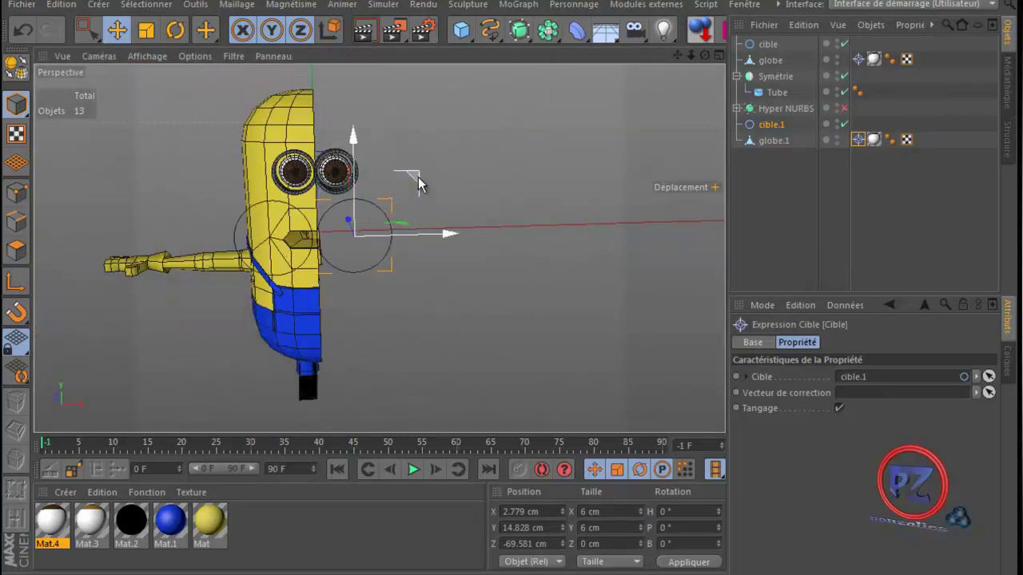
drag(419, 183, 436, 170)
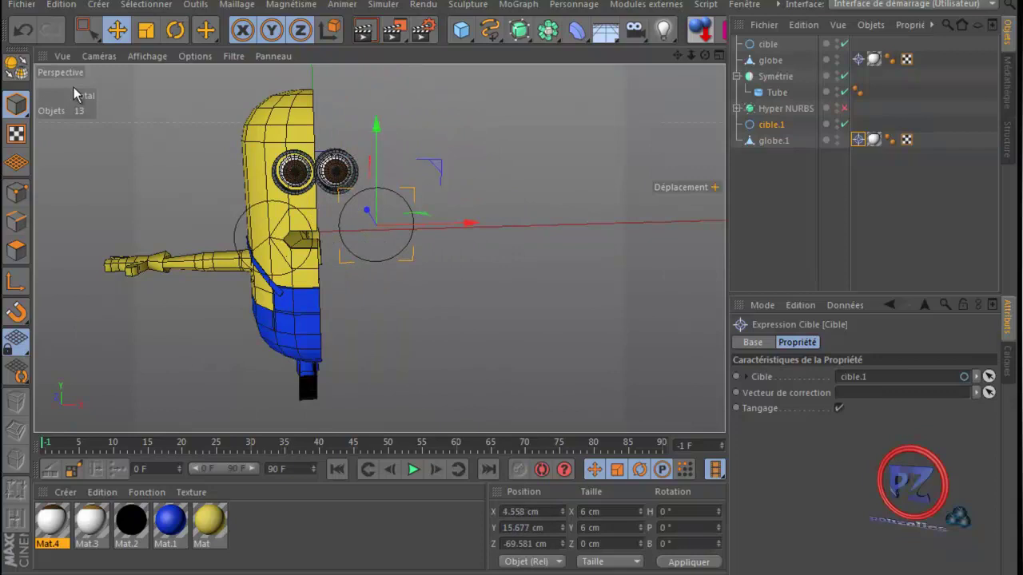
click(27, 34)
- Test the other eye's tracking by moving the cible circle, and undo that move
click(767, 44)
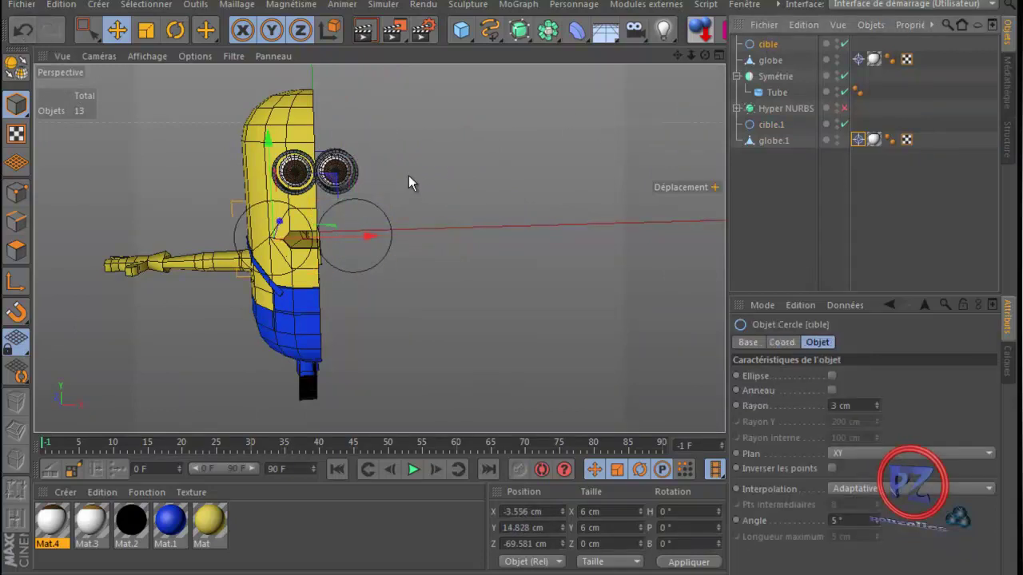
drag(332, 185, 279, 136)
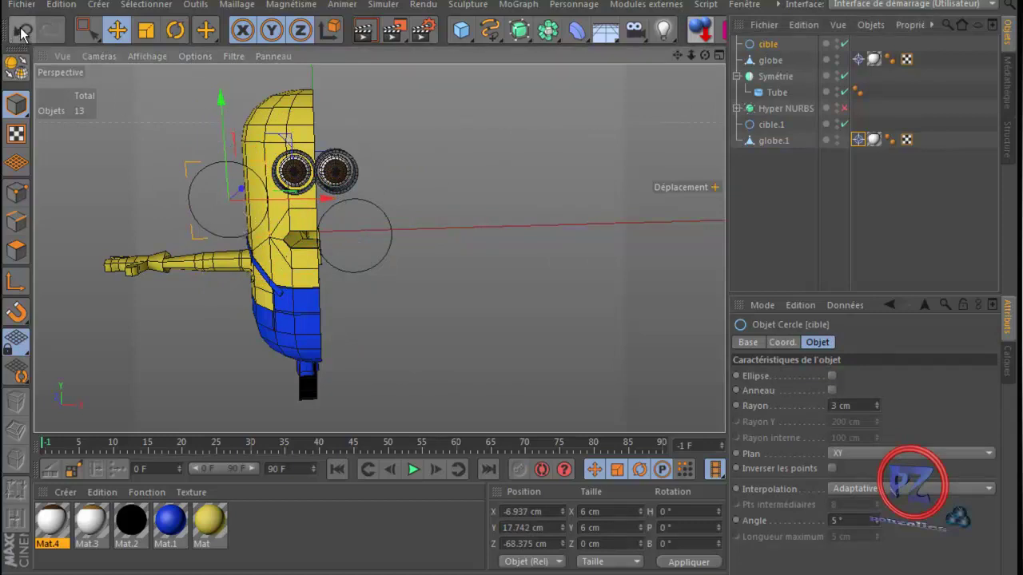
click(22, 31)
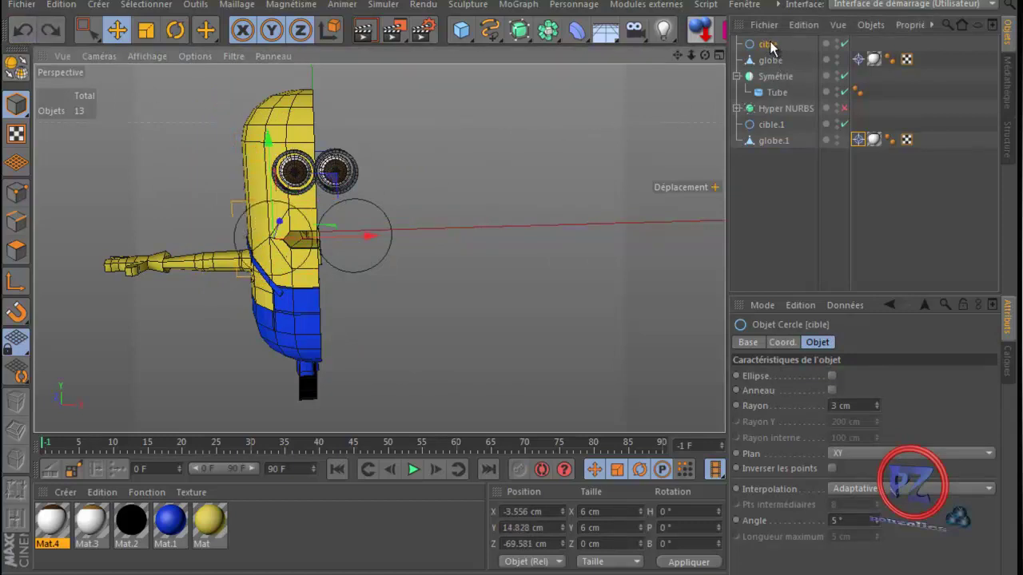
- Place the cible and cible.1 circles at the end of the object hierarchy and group them together
drag(767, 46, 771, 224)
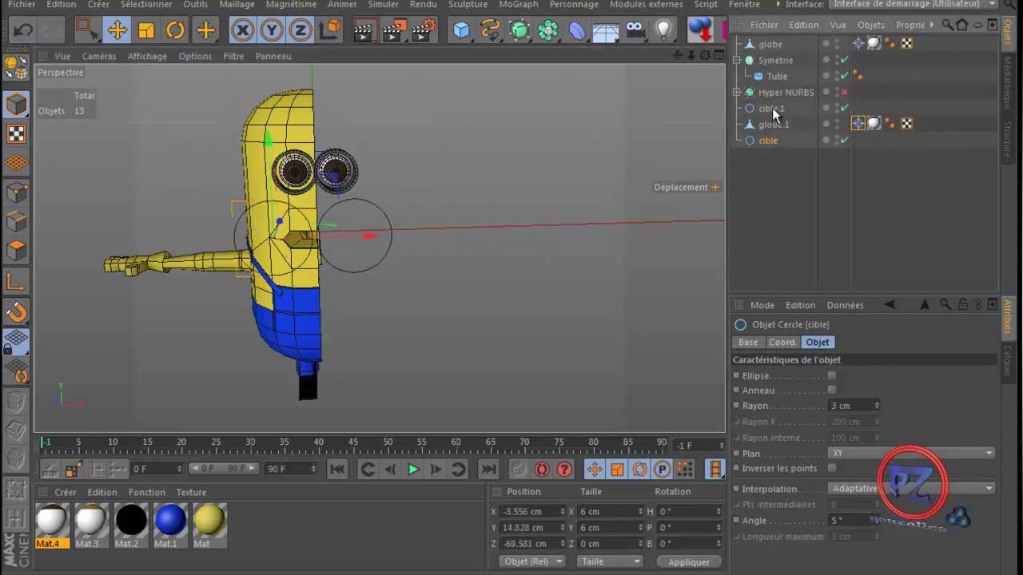
drag(774, 114, 778, 169)
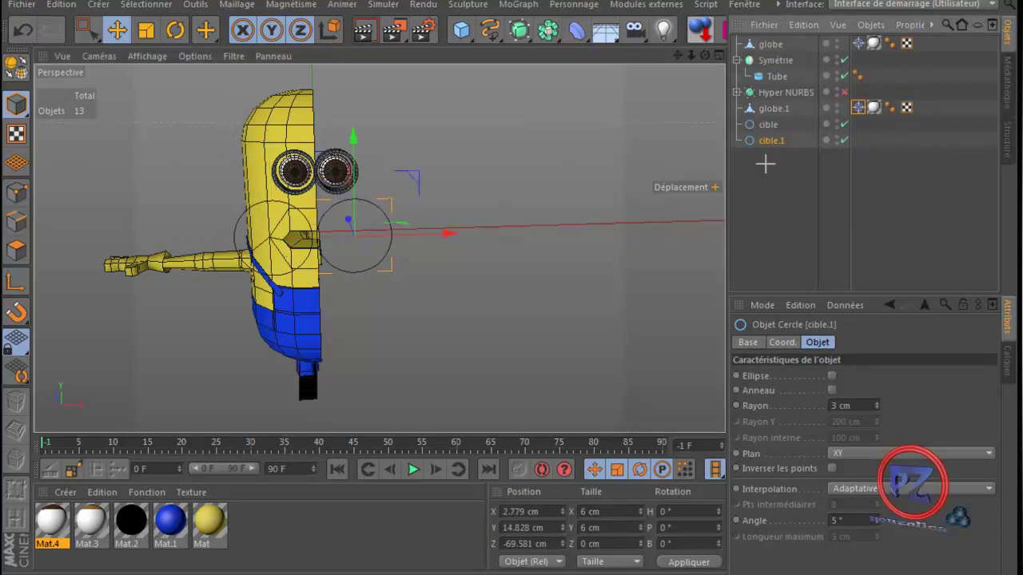
ctrl+click(767, 126)
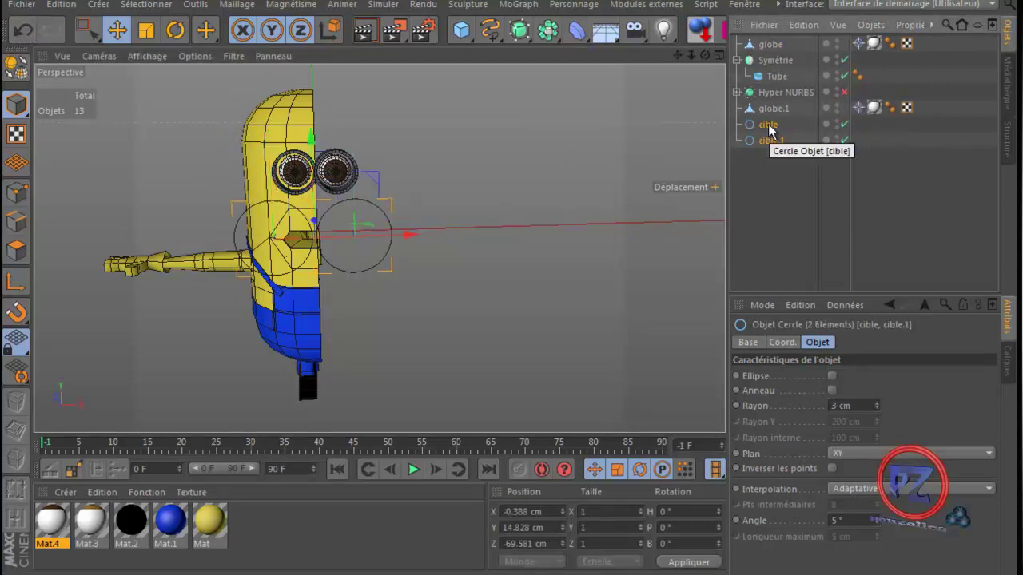
right_click(768, 128)
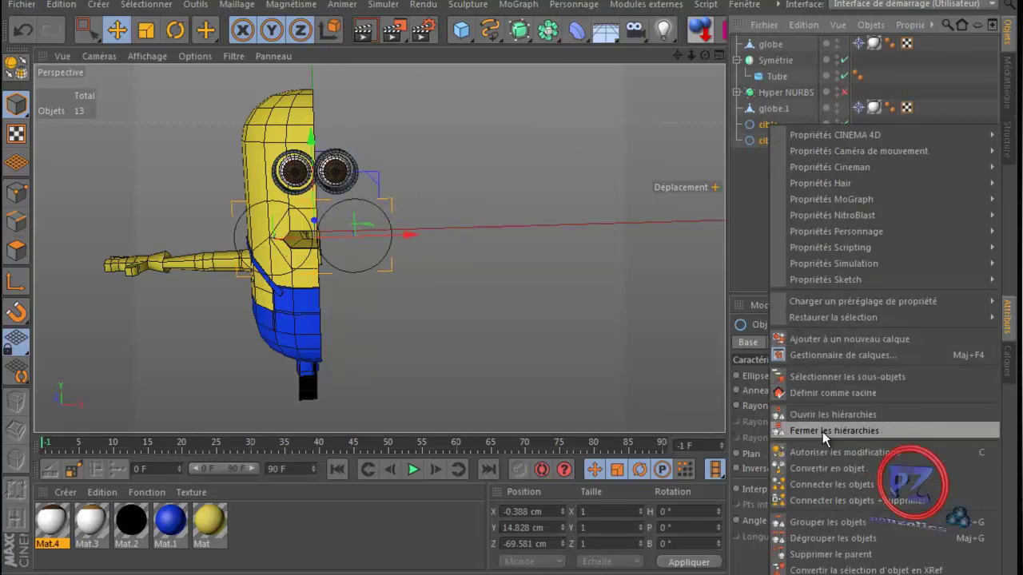
click(818, 519)
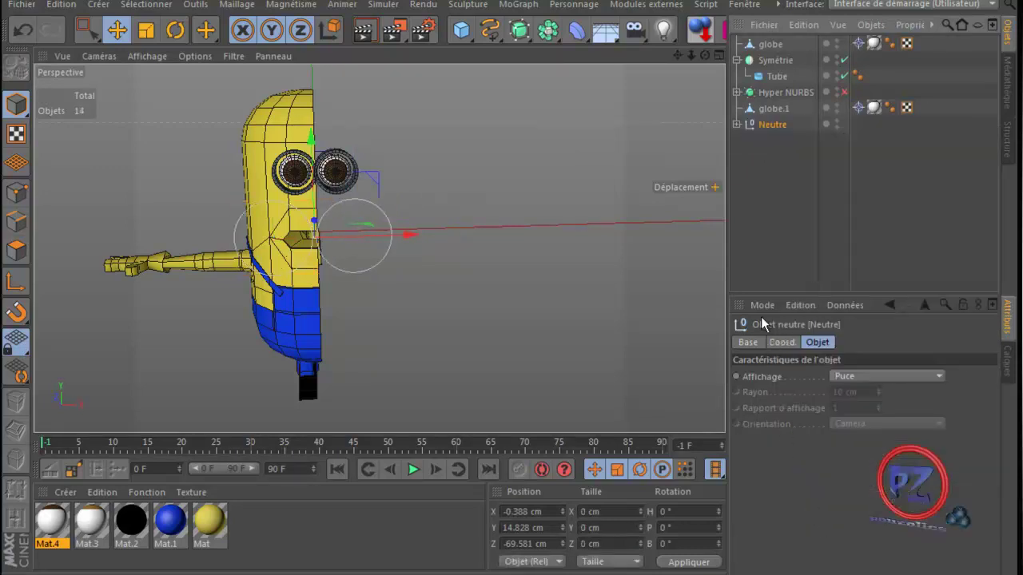
- Rename the new group of target circles as "cibles"
double_click(770, 125)
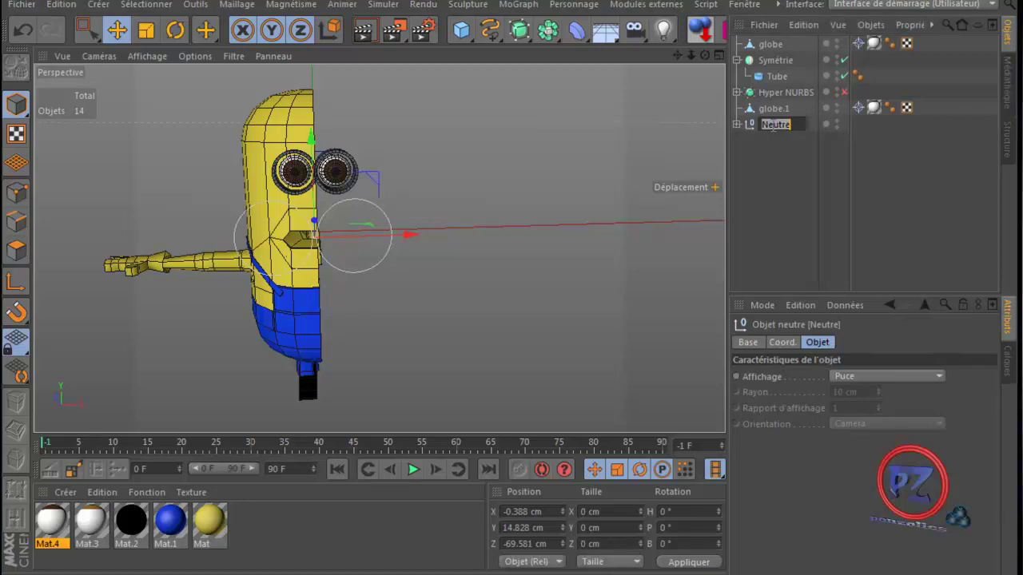
text(cibles)
key(Return)
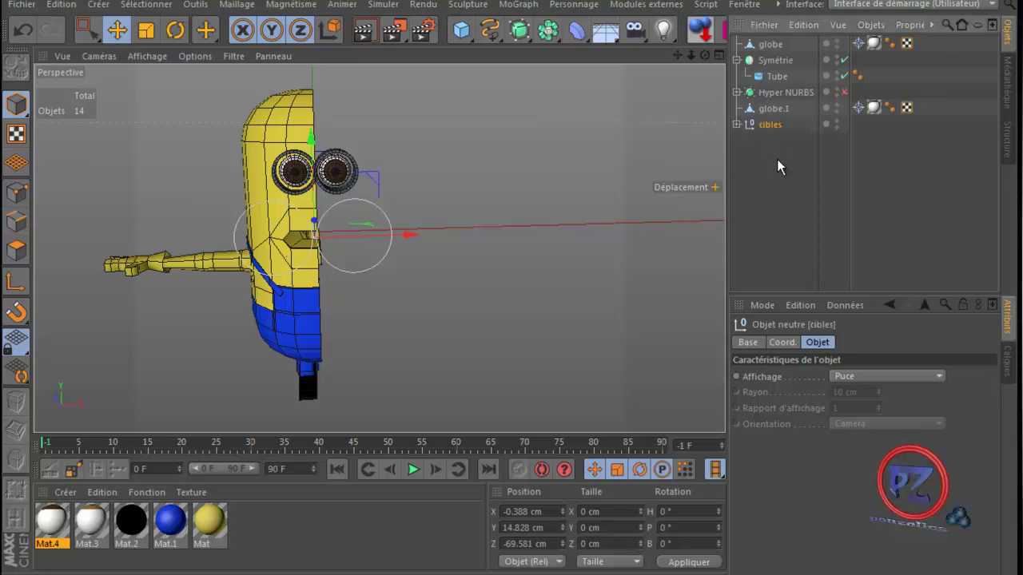
- Reorder globe.1 and globe below the cibles group and rename globe.1 as "oeil g"
drag(772, 107, 783, 167)
drag(772, 45, 772, 174)
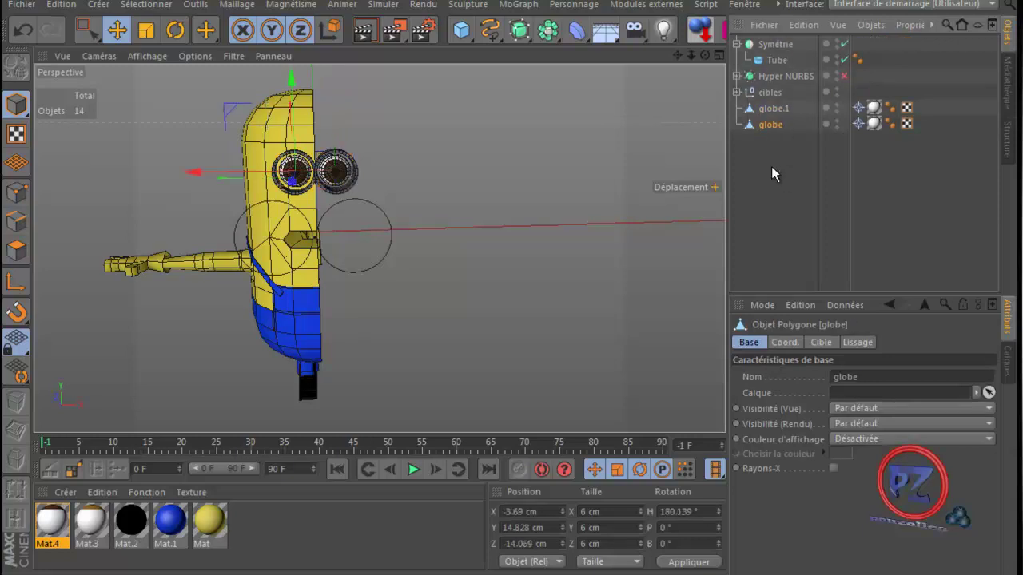
click(772, 112)
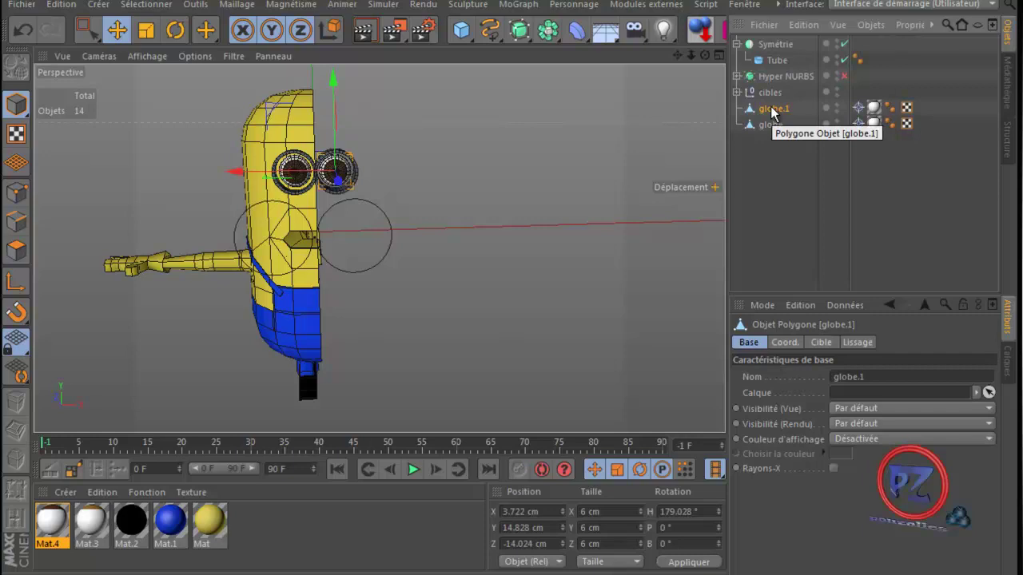
double_click(773, 110)
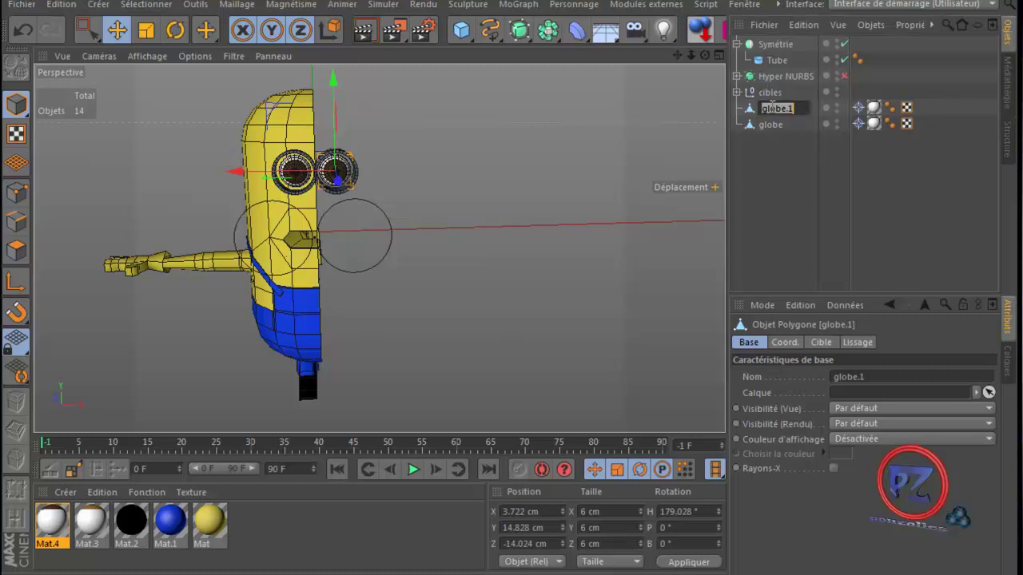
text(d)
text(e)
text(i)
text(l g)
key(Return)
- Rename the remaining globe object as "oeil d"
click(771, 125)
double_click(771, 125)
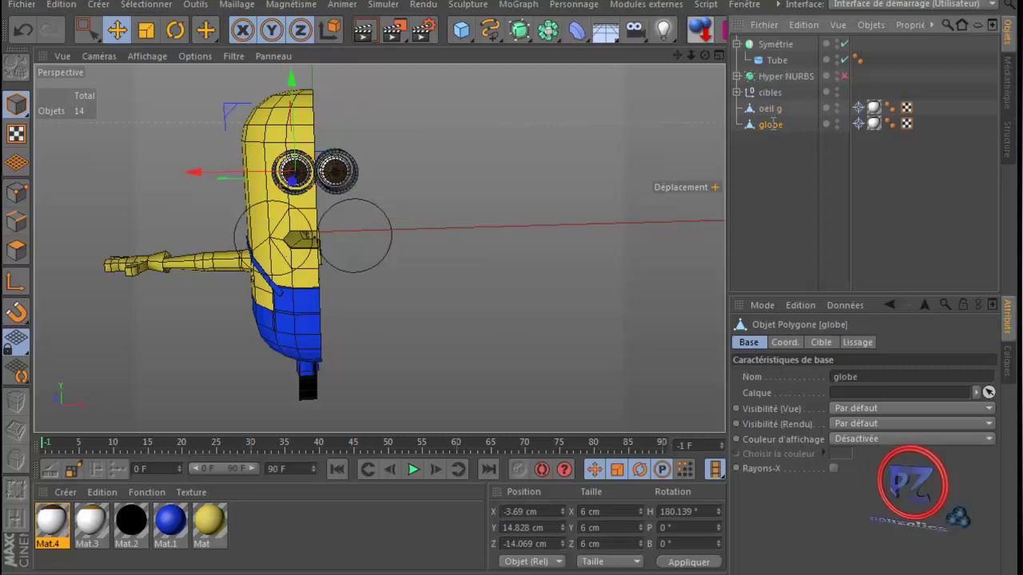
text(oe)
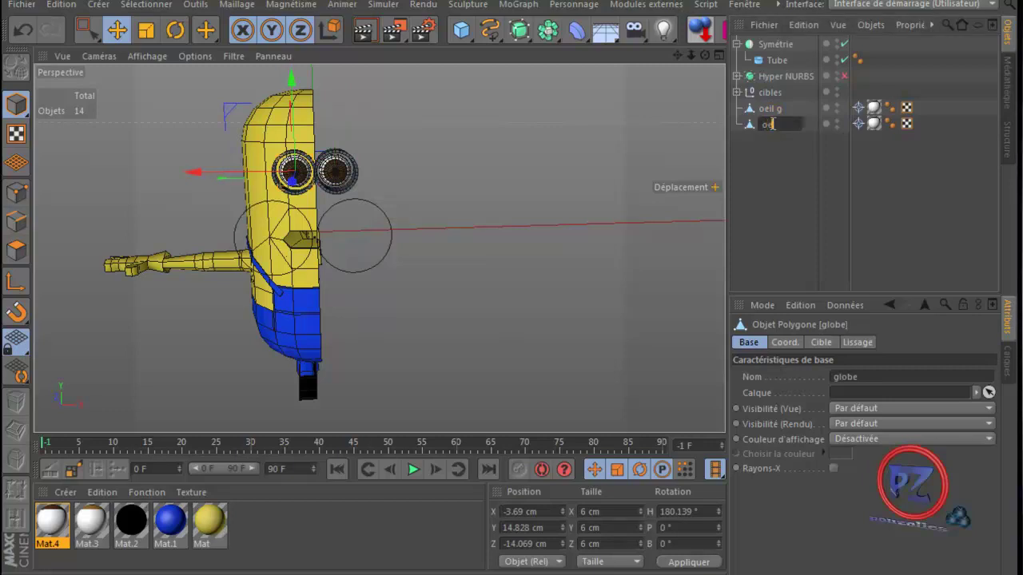
text(il d)
key(Return)
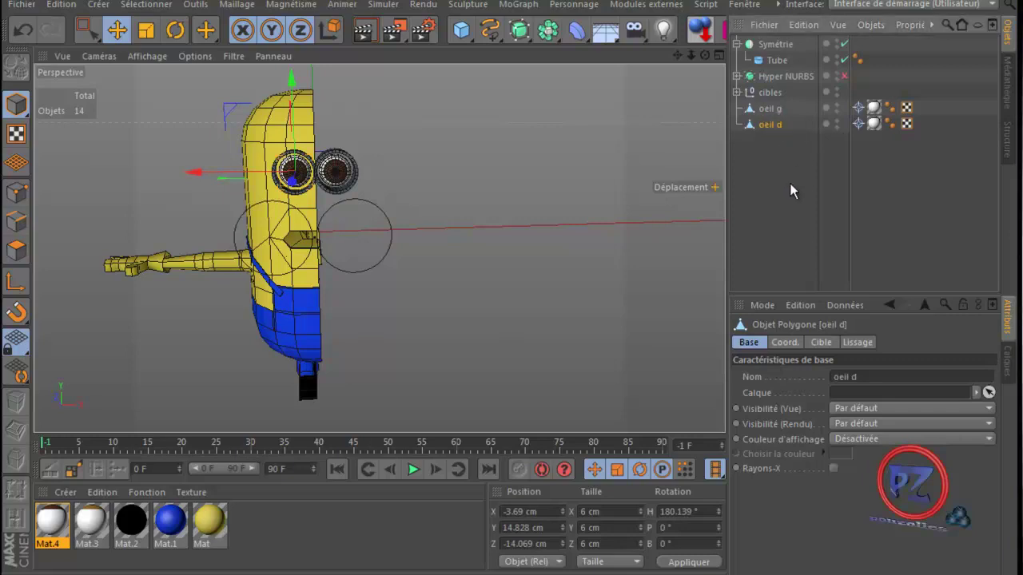
- Select the Tube inside Symétrie and switch the axis mode to the world coordinate system
click(772, 95)
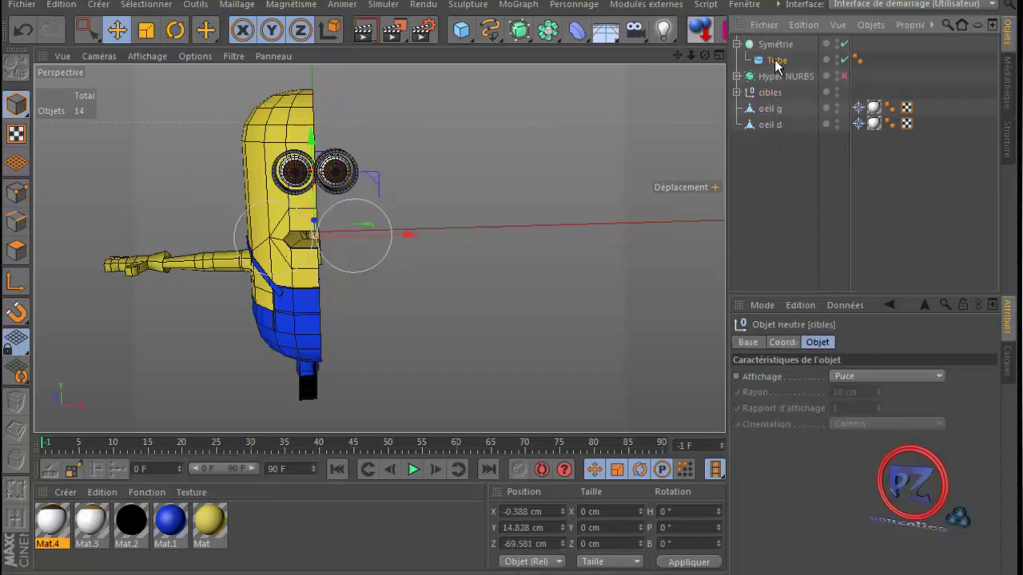
click(775, 60)
drag(703, 55, 515, 332)
scroll(361, 180, down, 3)
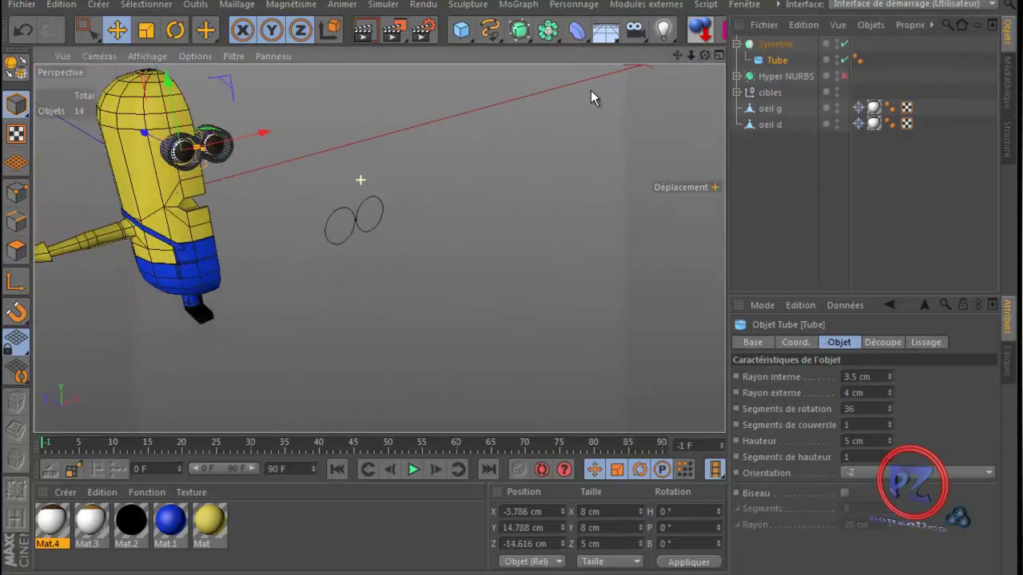
click(328, 30)
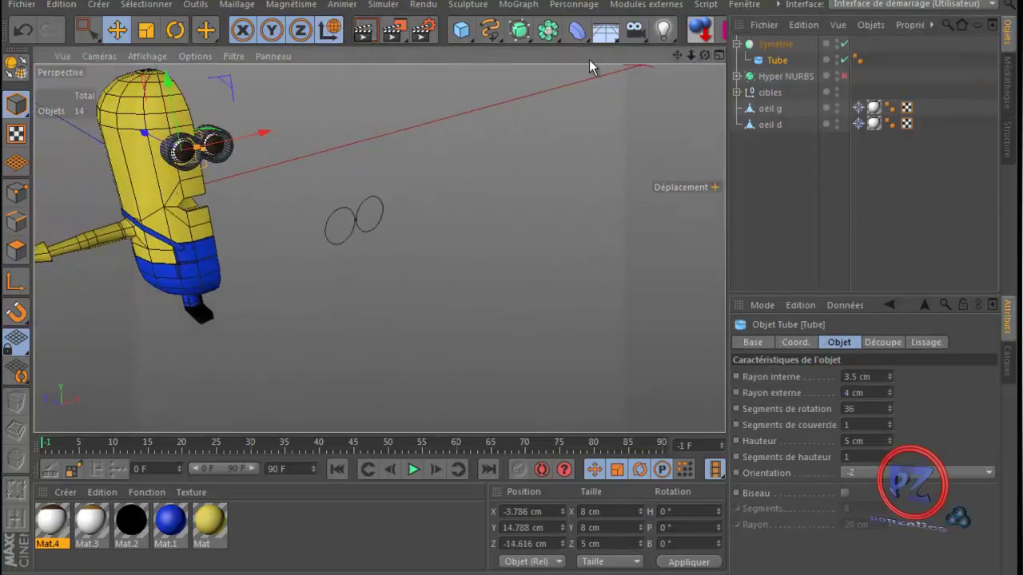
- Select the Symétrie object and examine from several angles how the goggle tubes sit against the character's head
mouse_move(705, 52)
mouse_down()
mouse_move(538, 336)
mouse_move(496, 331)
mouse_move(510, 330)
mouse_up()
scroll(262, 219, down, 3)
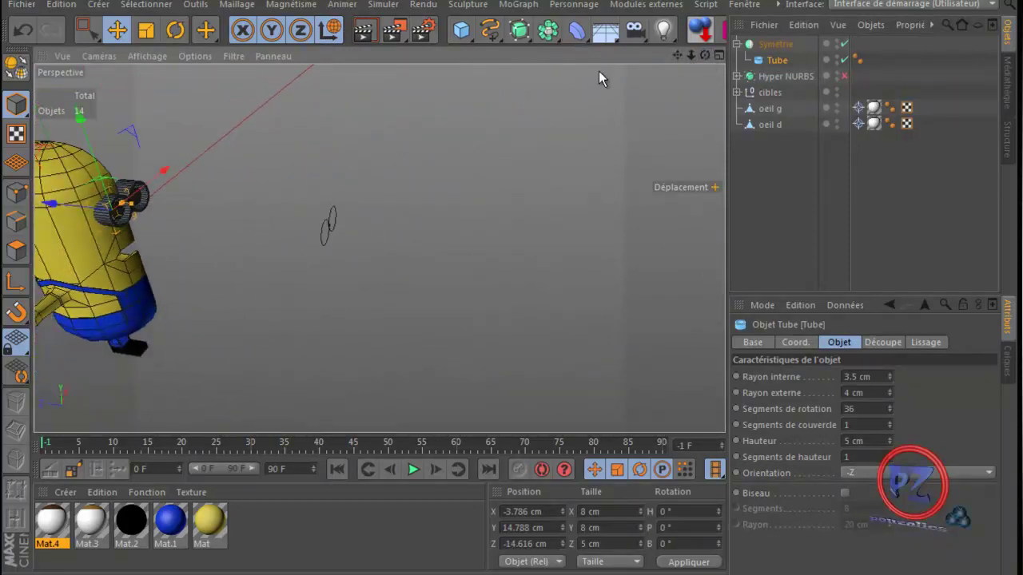
drag(678, 54, 512, 338)
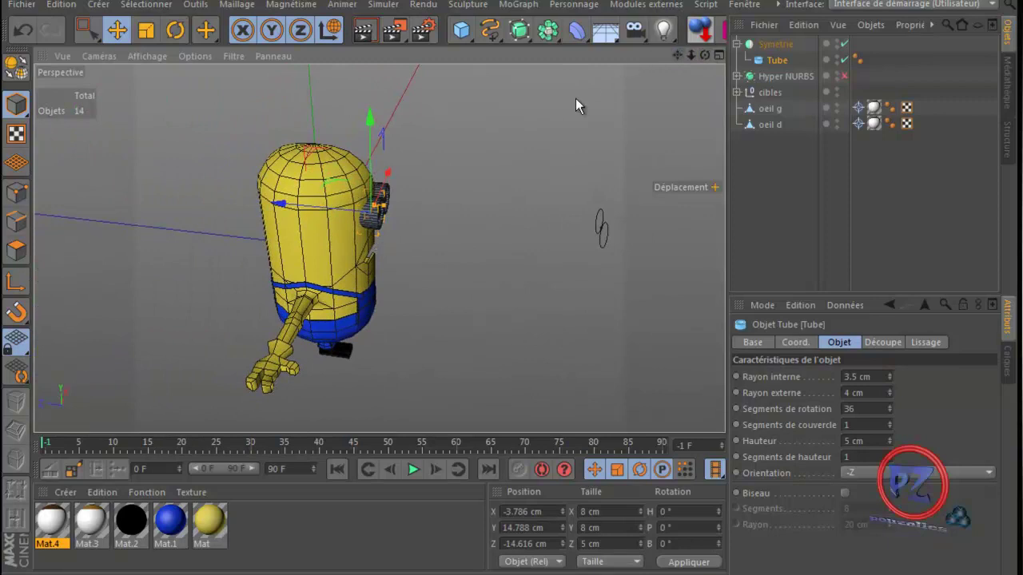
click(22, 106)
click(775, 45)
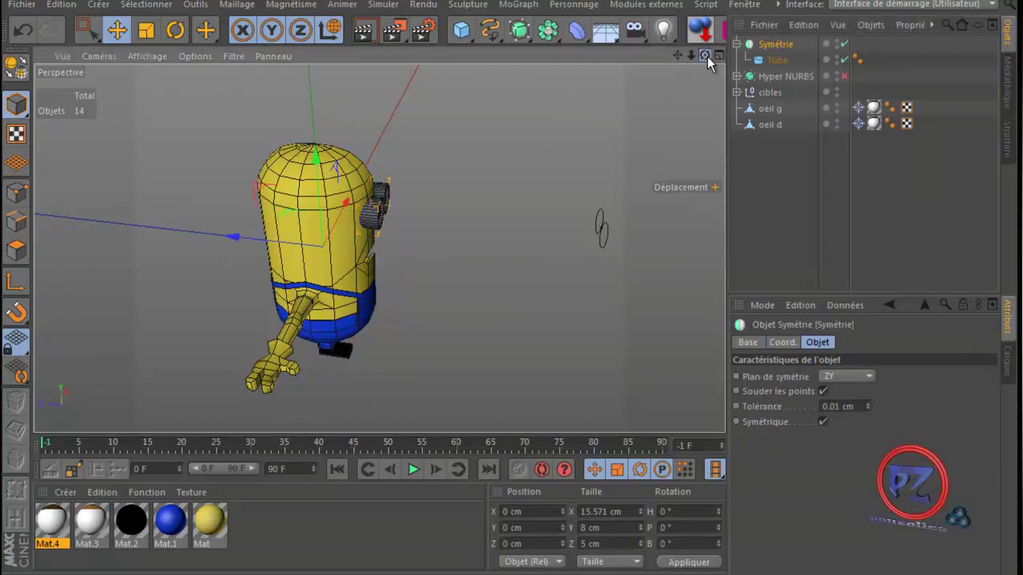
drag(706, 56, 516, 341)
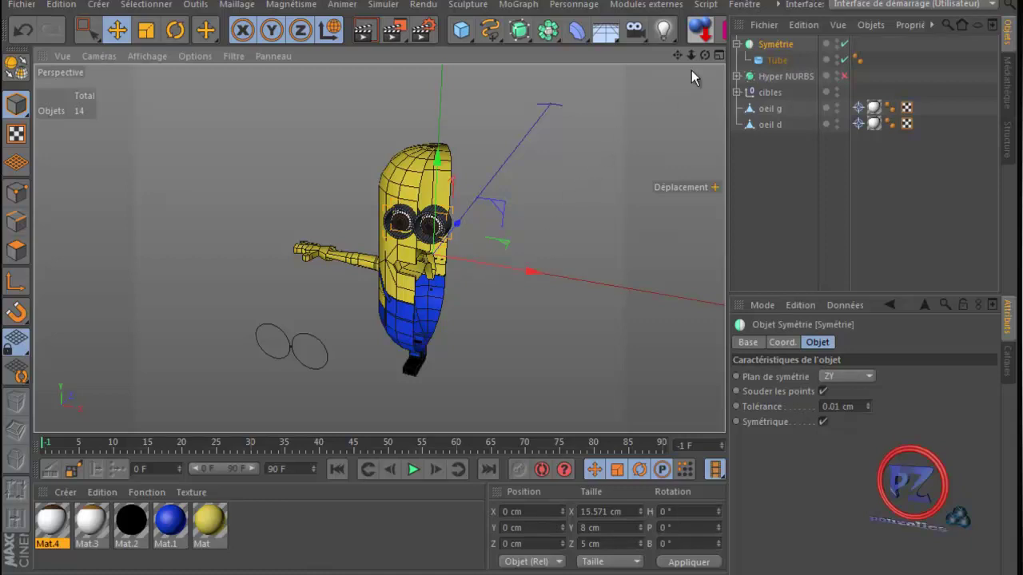
drag(704, 57, 394, 214)
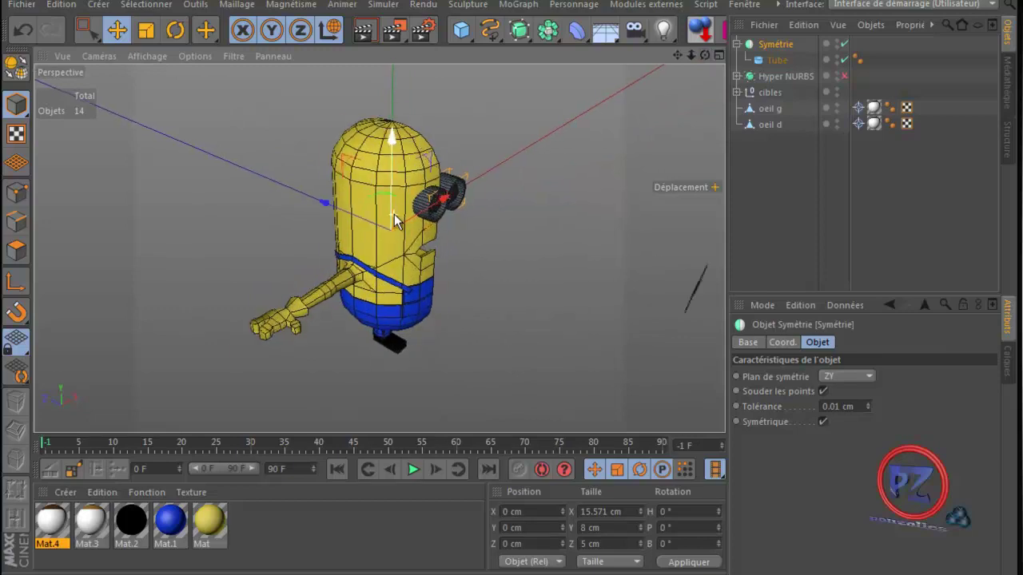
scroll(396, 214, up, 8)
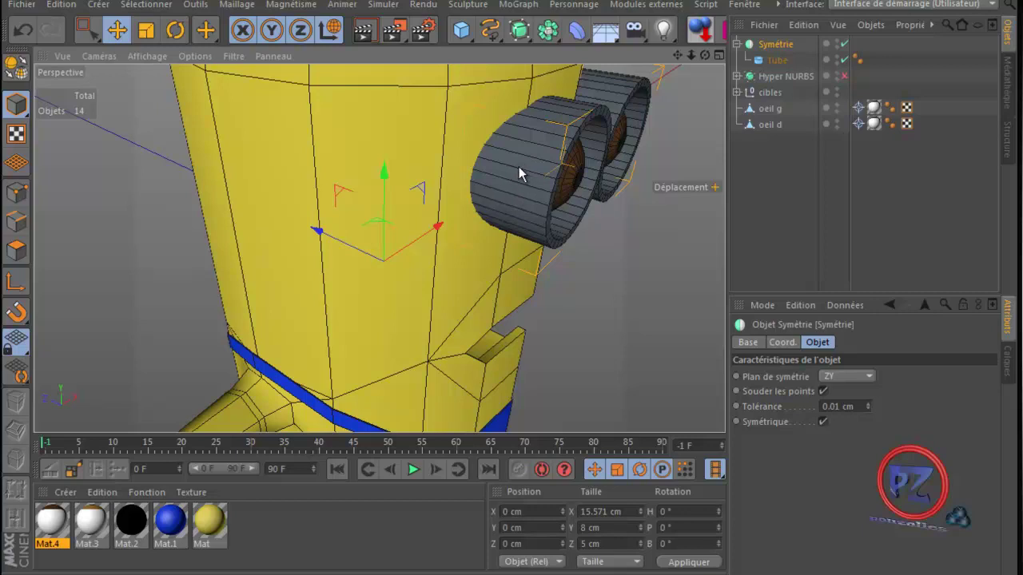
- In the top view, hide the oeil g and oeil d eyeballs in the viewport and disable the Symétrie object
middle_click(565, 280)
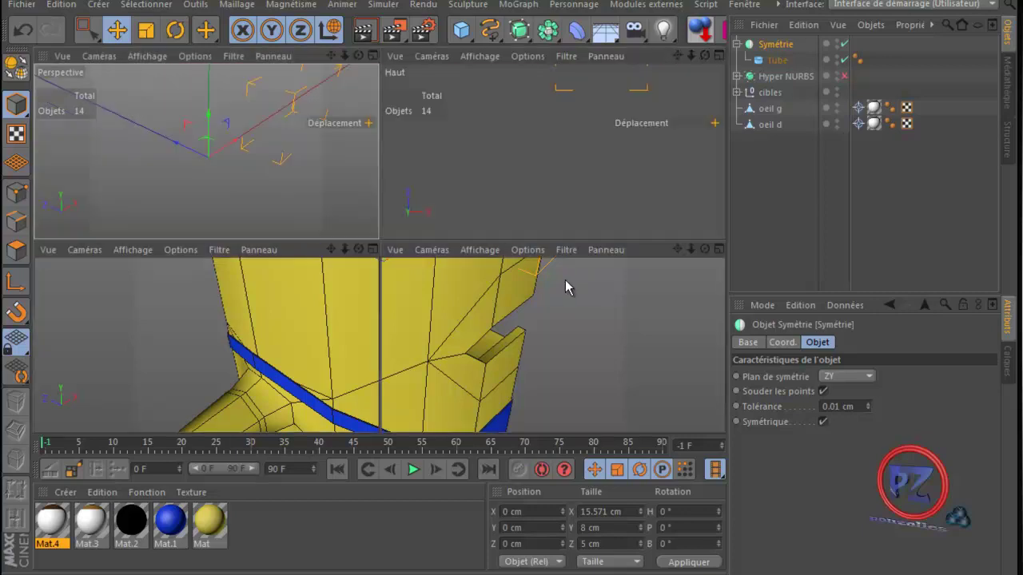
middle_click(542, 186)
drag(675, 55, 448, 206)
scroll(449, 200, up, 6)
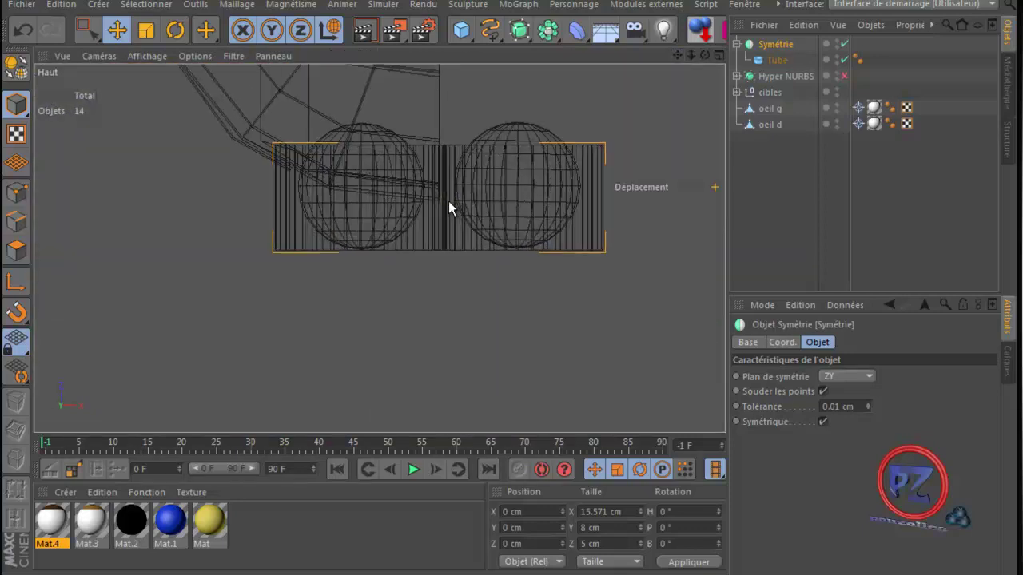
drag(678, 52, 511, 333)
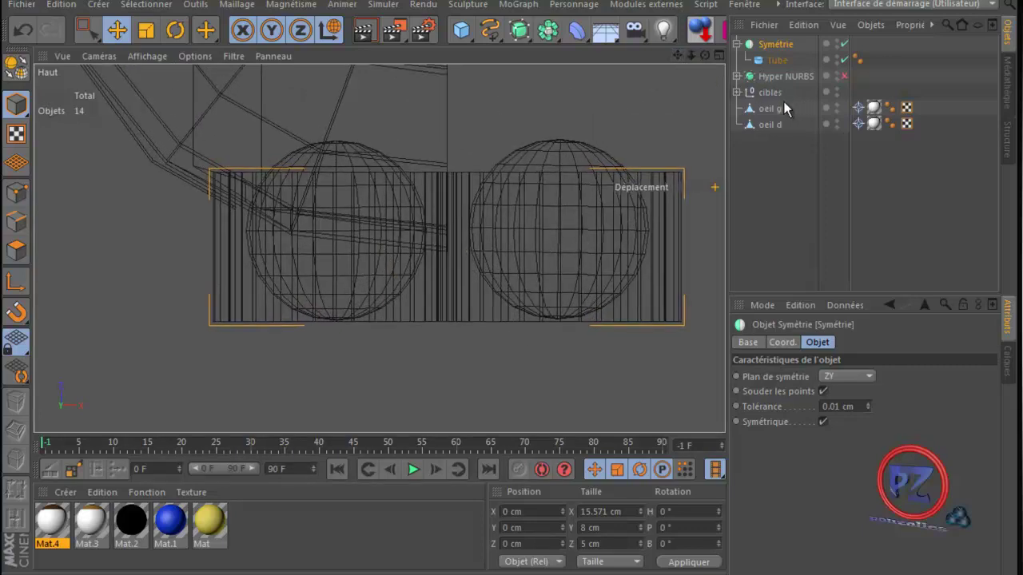
click(836, 104)
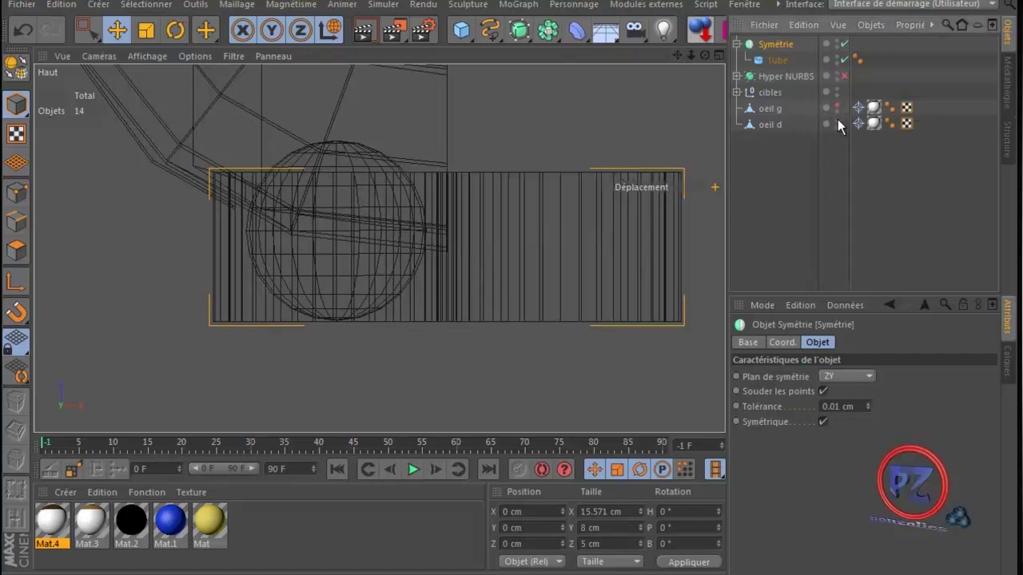
click(836, 120)
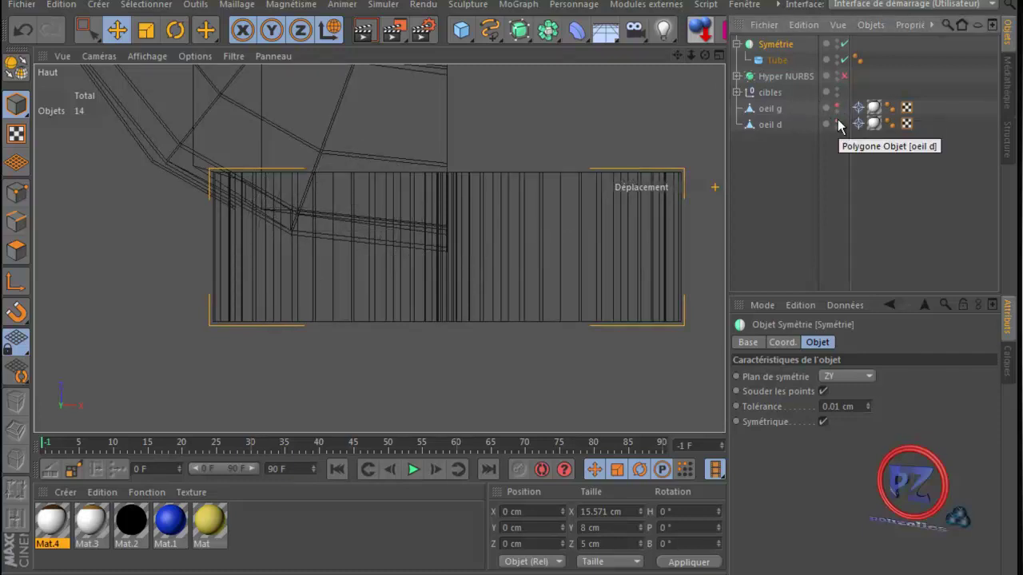
click(844, 45)
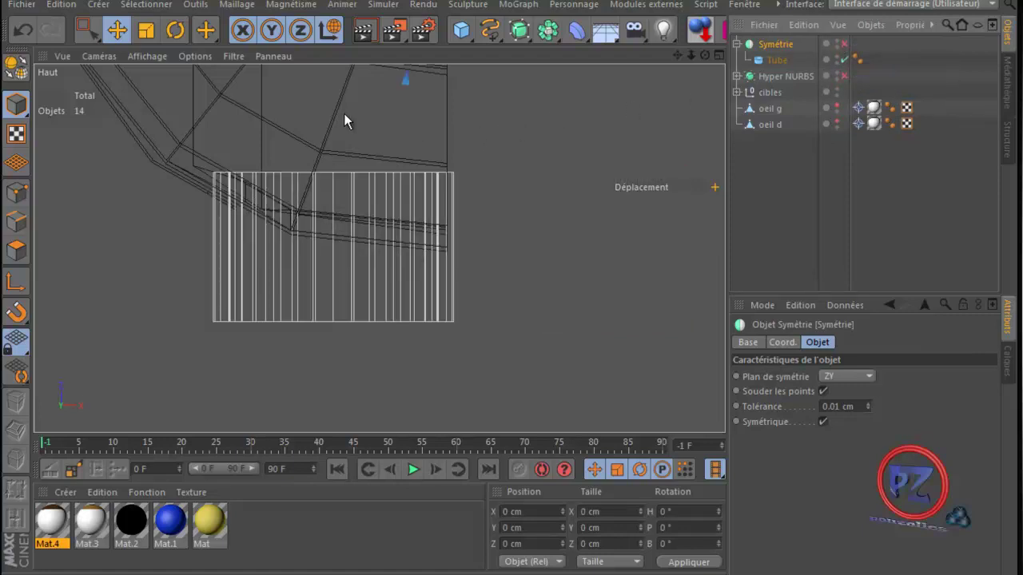
- Convert the Tube inside Symétrie to an editable polygon object and switch to point editing
click(775, 60)
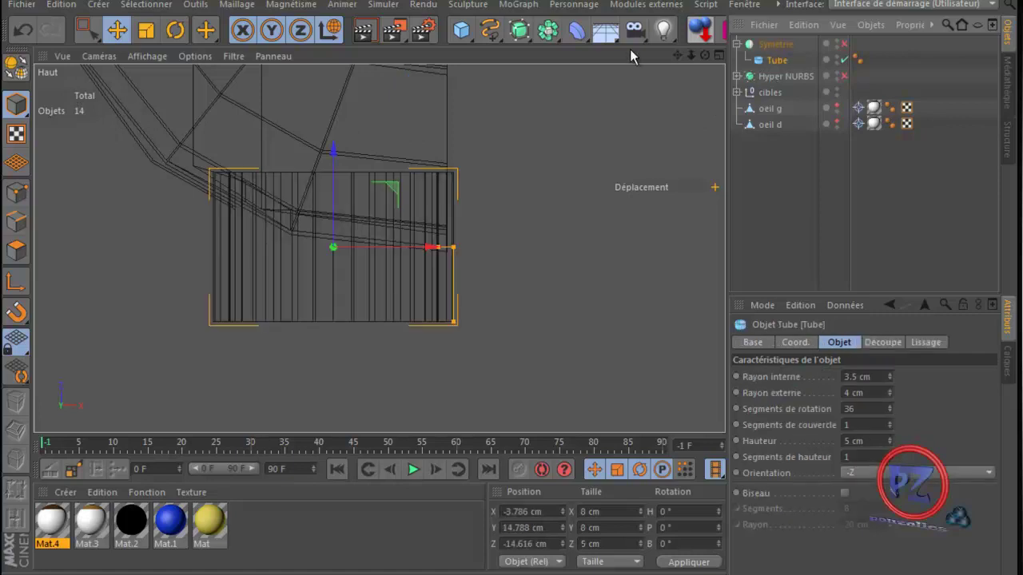
click(16, 65)
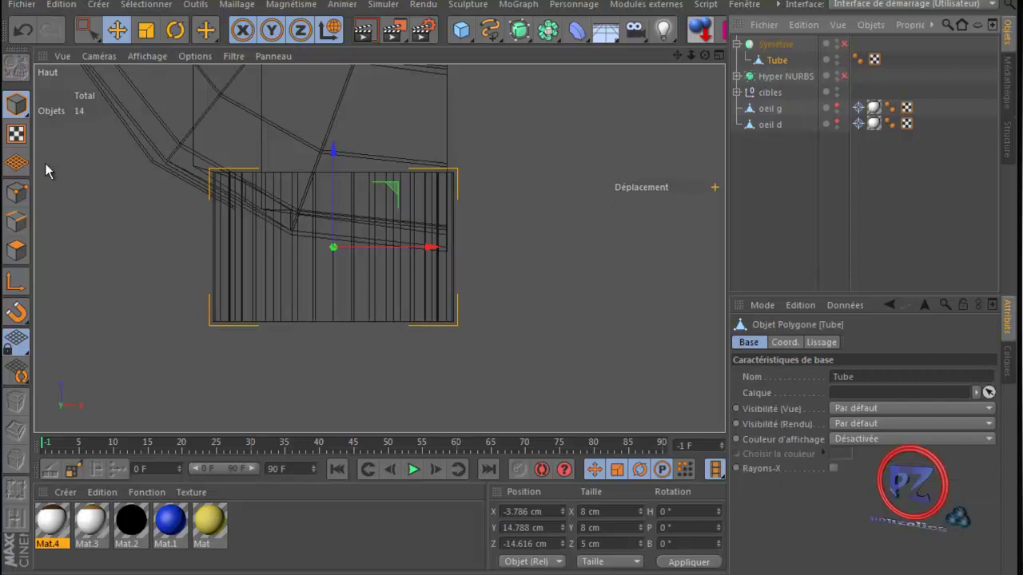
click(14, 195)
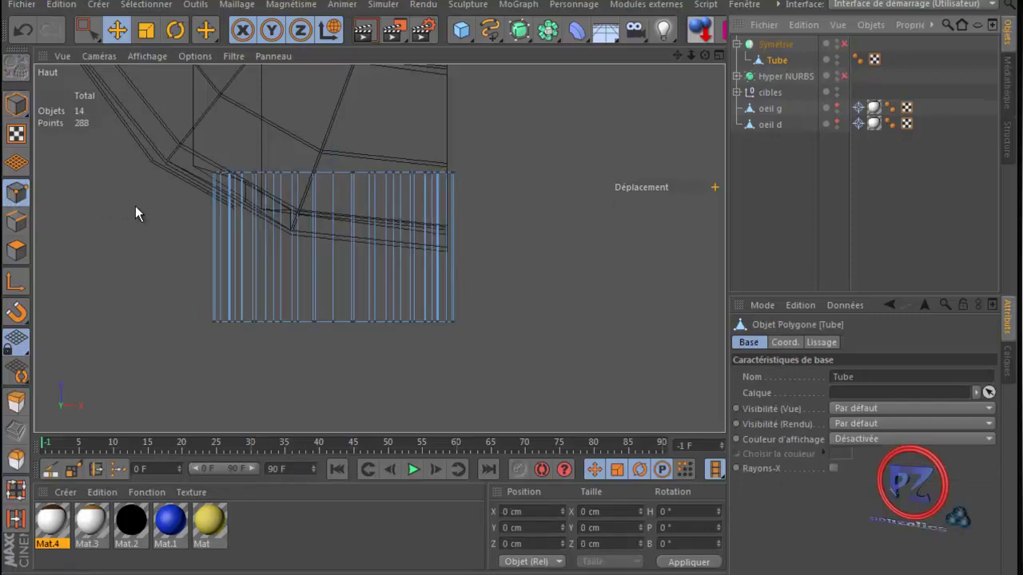
- Cut two loops around the tube with the Knife in Boucle mode, one near mid-depth and one close to the front rim
key(k)
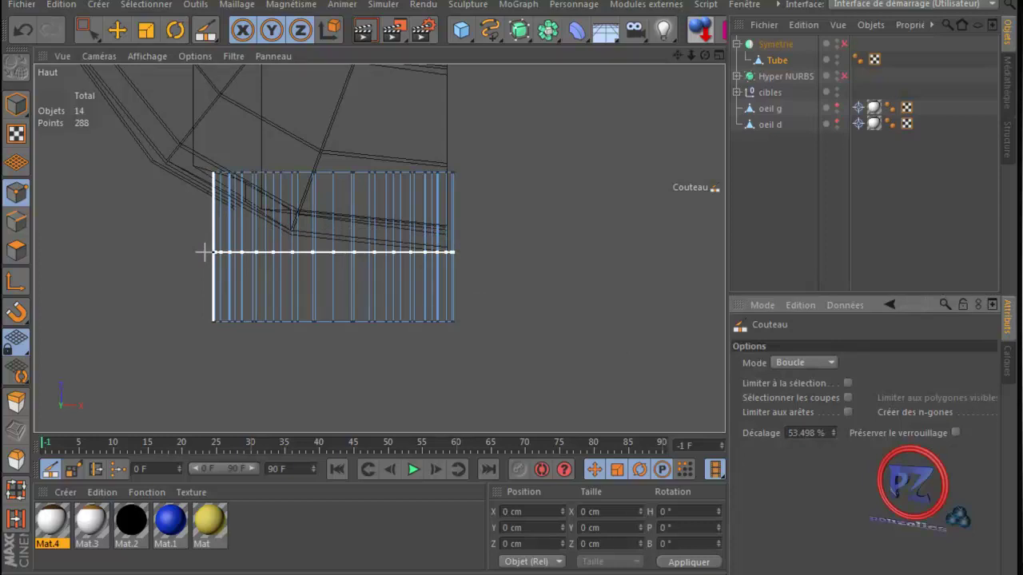
click(204, 253)
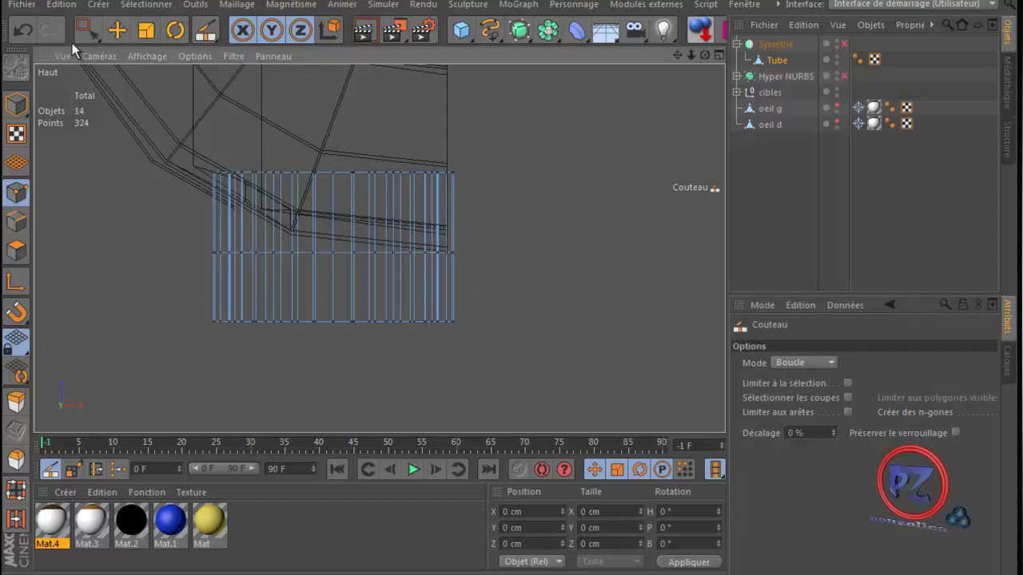
click(23, 29)
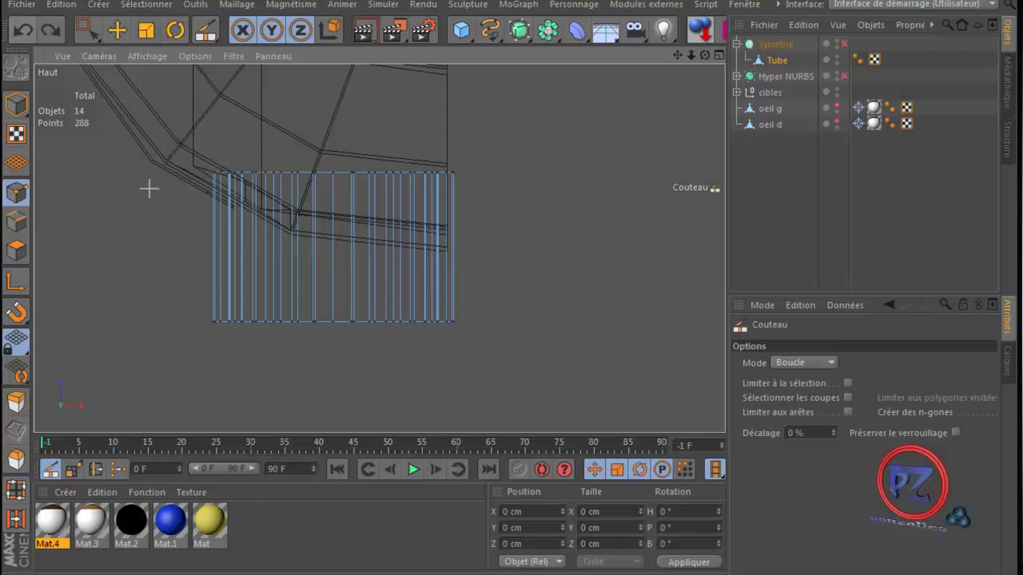
click(451, 264)
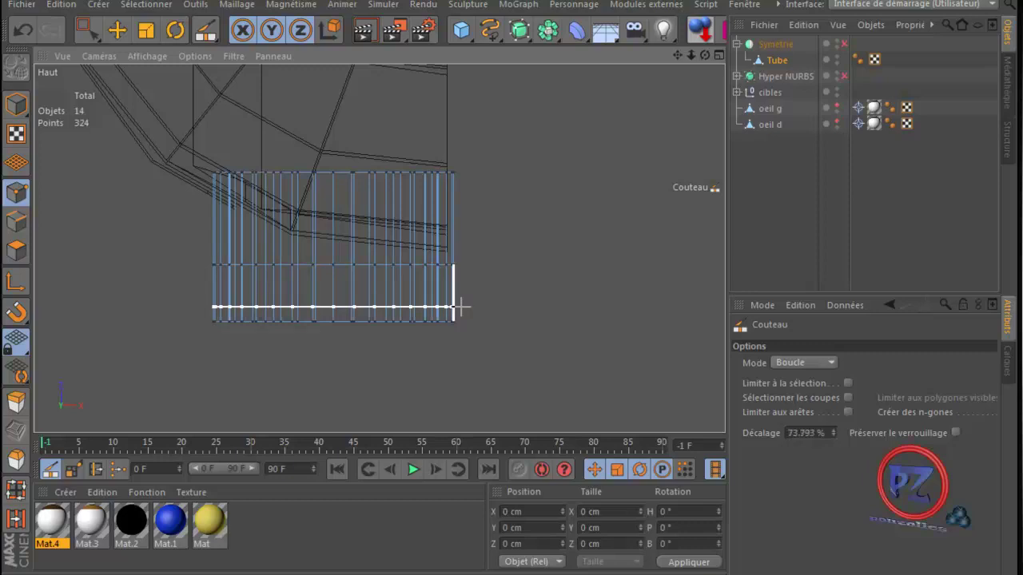
click(459, 306)
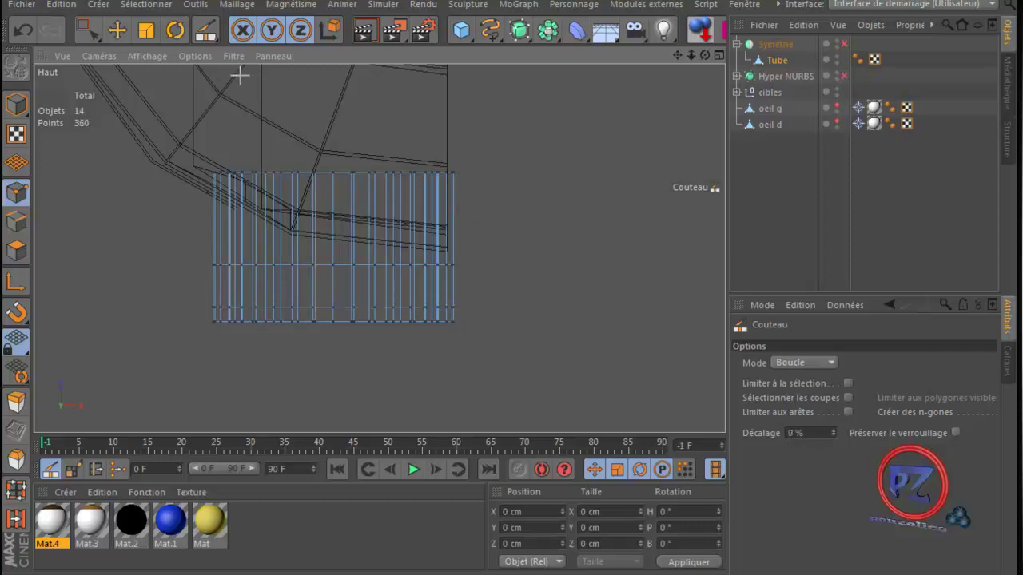
- Rectangle-select the middle loop's points, excluding the innermost columns, and shift progressively smaller selections towards the head to Z -0.496 cm and -0.443 cm
click(86, 31)
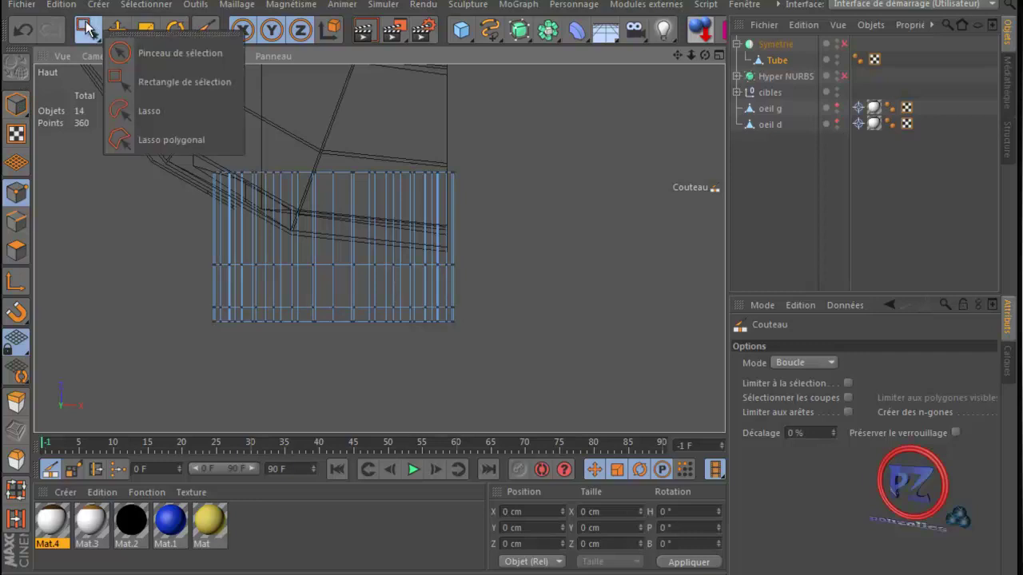
click(146, 81)
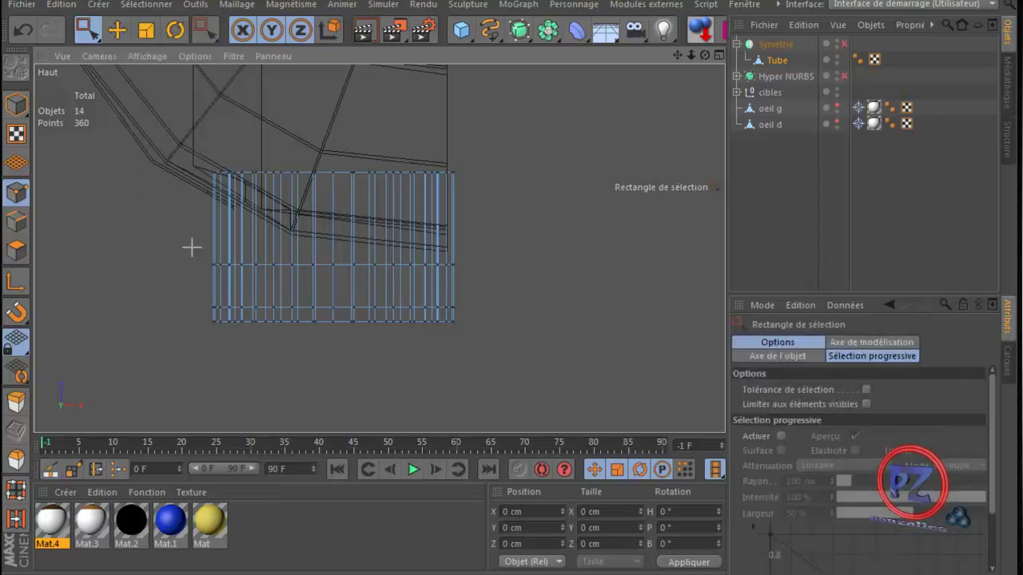
drag(191, 247, 447, 273)
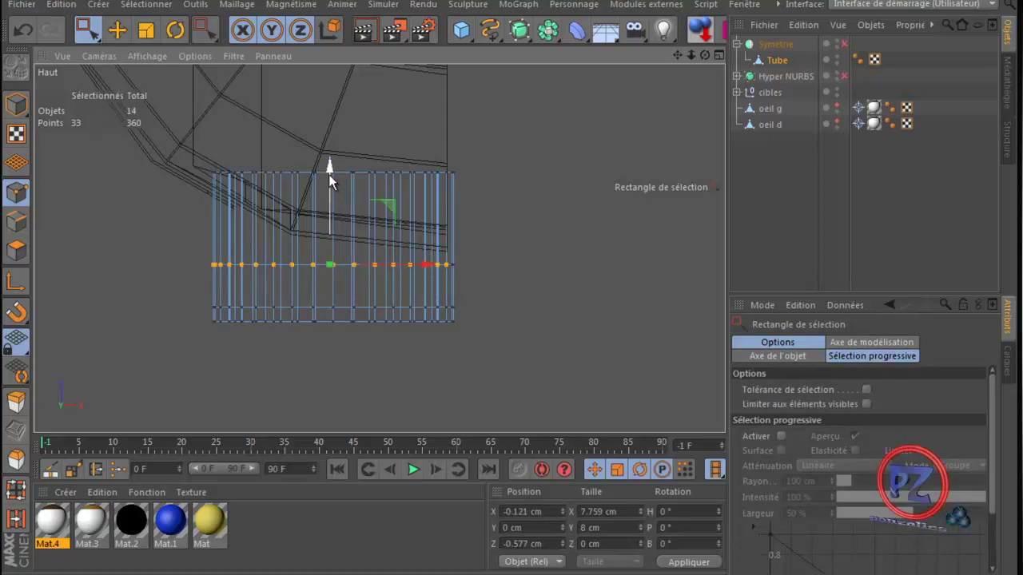
drag(328, 174, 328, 172)
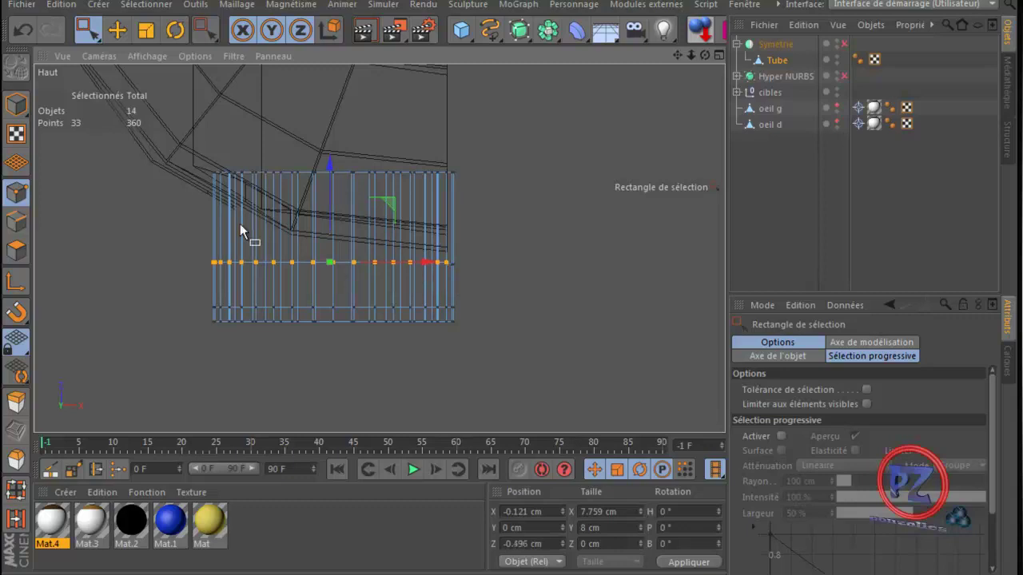
drag(191, 240, 436, 278)
drag(326, 174, 327, 173)
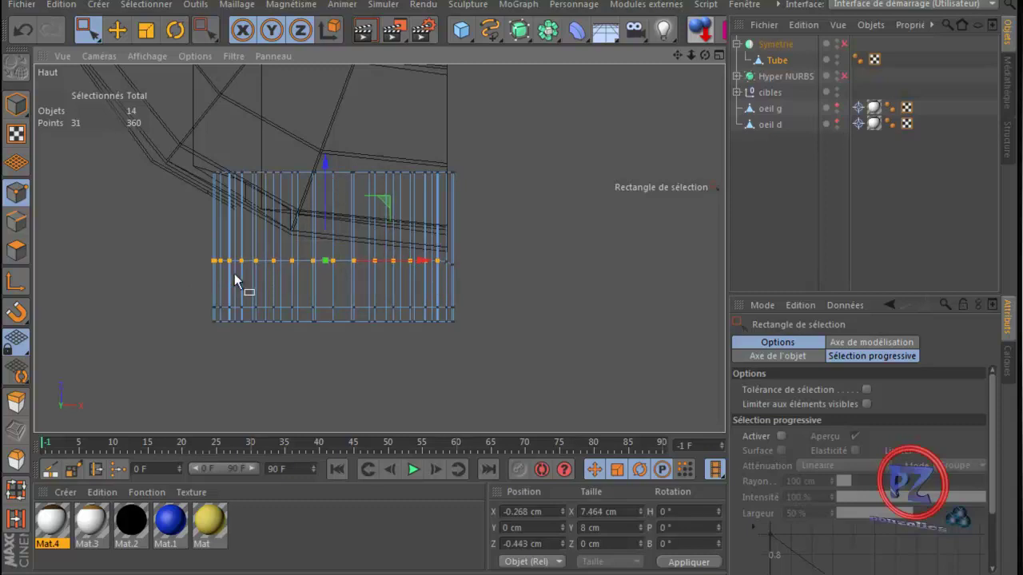
- Continue curving the middle loop, dropping one inner column each time and moving the remaining points to Z -0.331 cm, then -0.268 cm
scroll(237, 276, up, 5)
scroll(238, 277, up, 2)
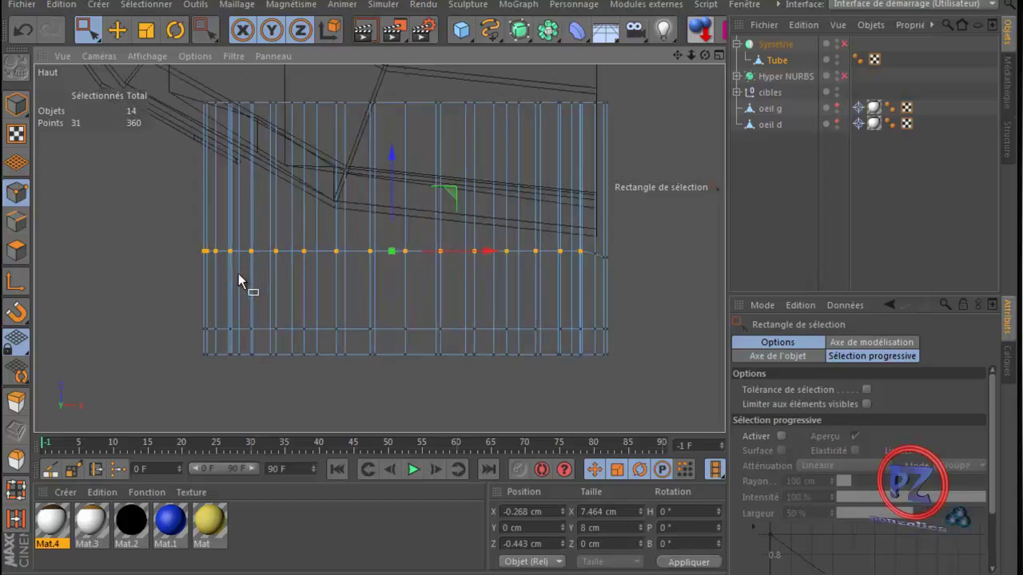
drag(186, 238, 566, 270)
drag(380, 149, 382, 150)
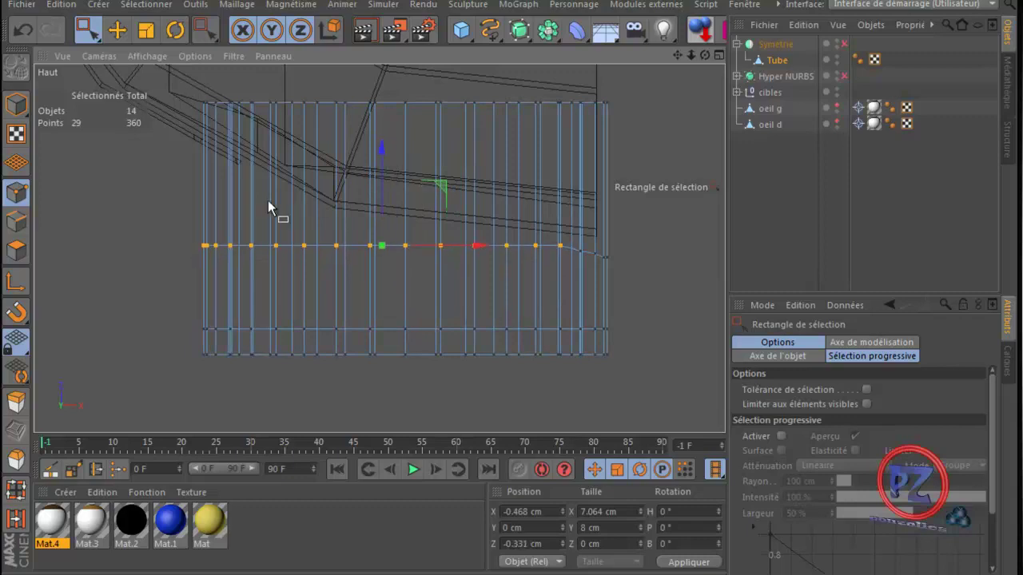
drag(168, 239, 562, 278)
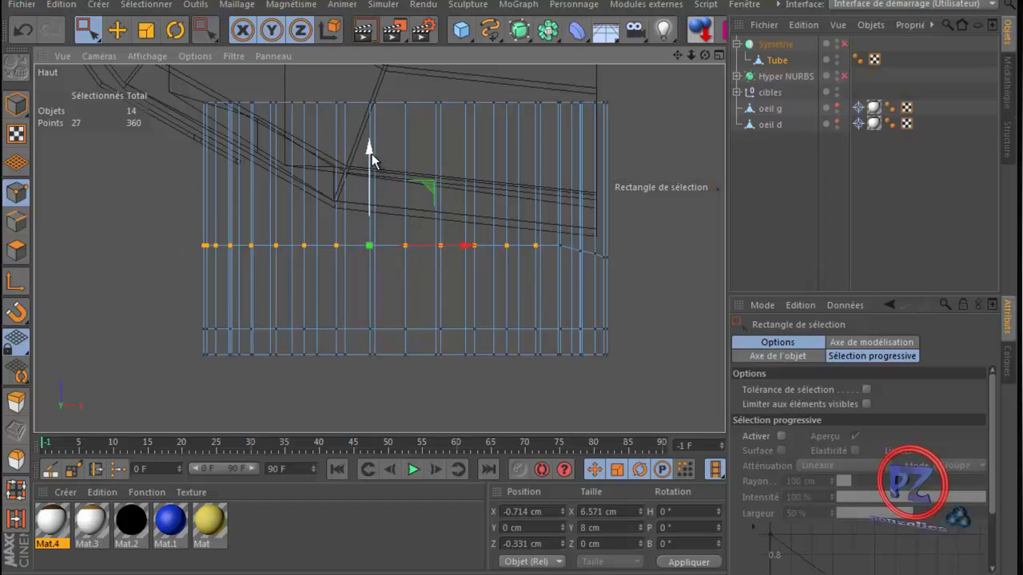
drag(372, 153, 371, 150)
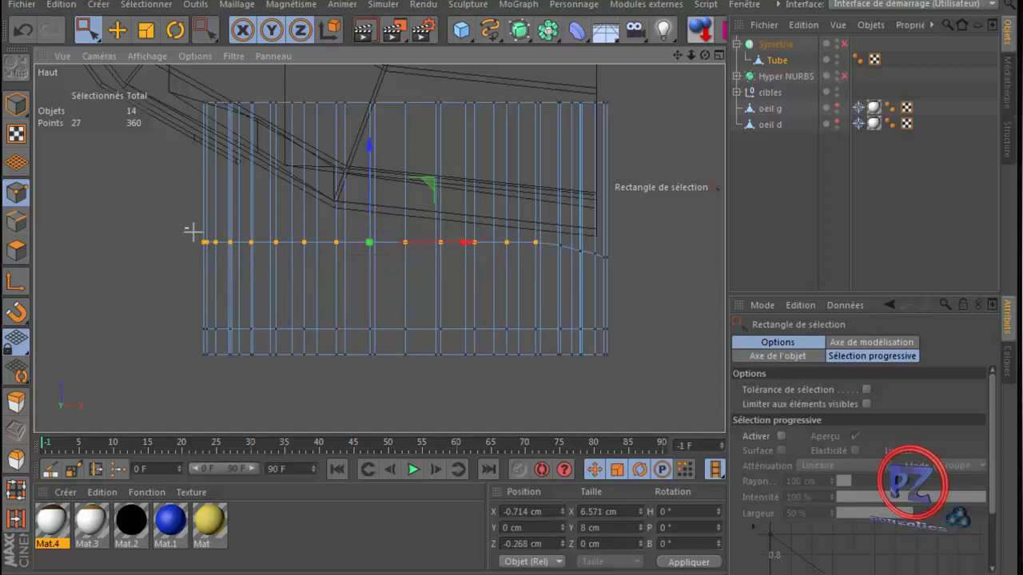
- Move three successively narrower selections of middle-loop points towards the head, reaching Z -0.156 cm and then -0.061 cm
drag(194, 231, 516, 258)
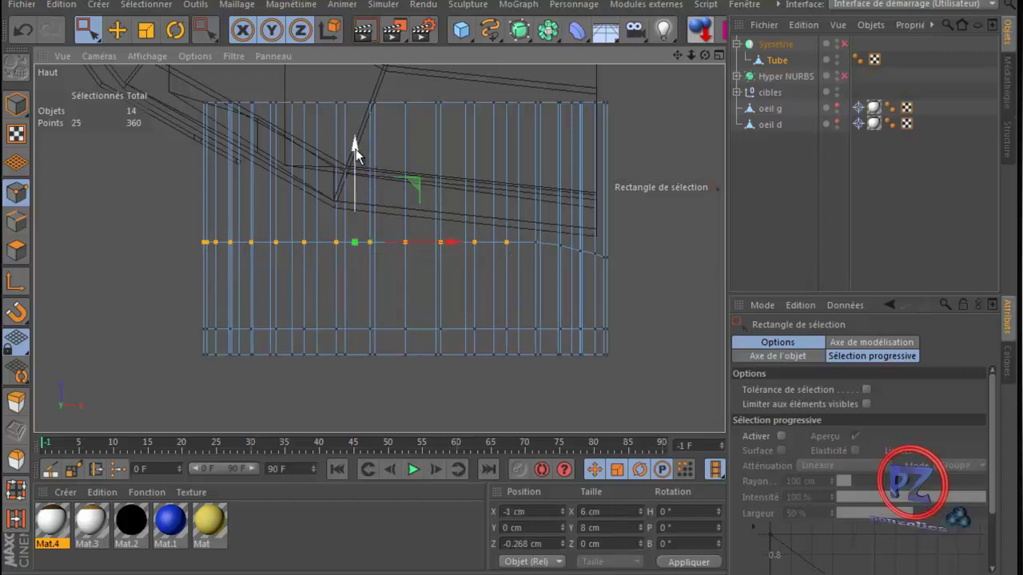
drag(356, 150, 357, 150)
drag(183, 220, 484, 280)
drag(340, 157, 341, 154)
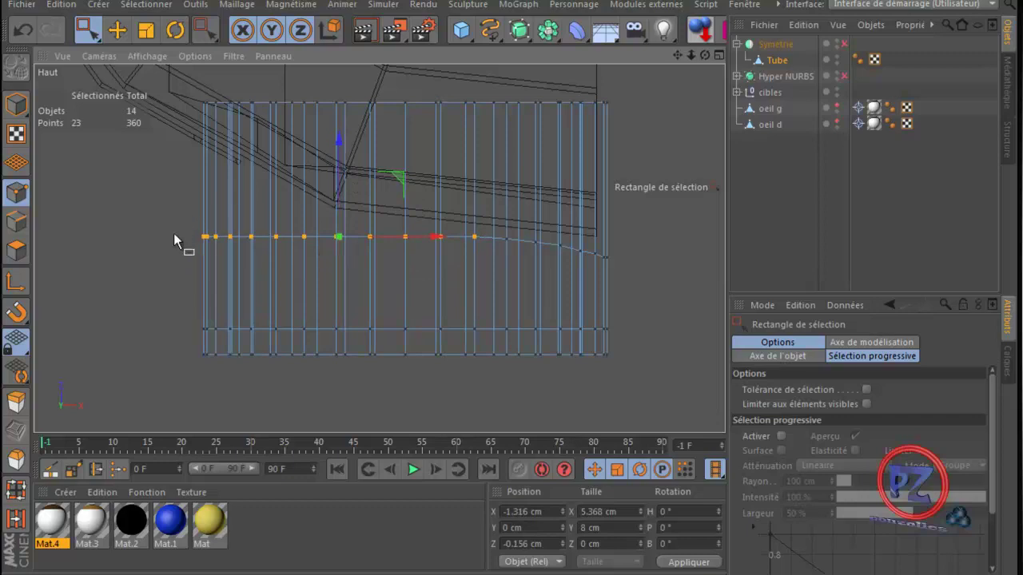
drag(174, 233, 454, 257)
drag(324, 146, 322, 140)
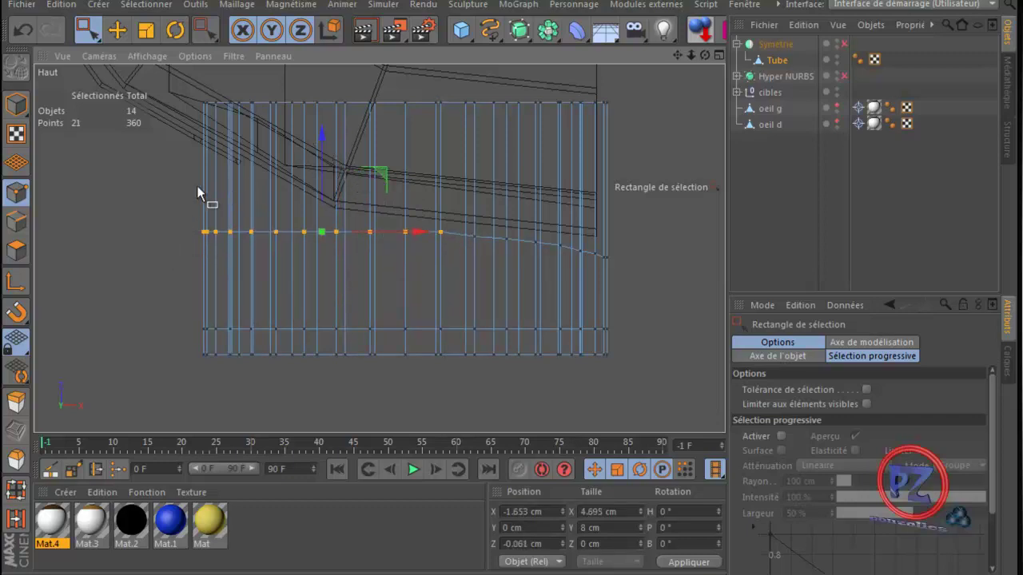
- Shift the outer half of the middle loop closer to the head in three narrowing selections, from Z 0.003 cm to 0.162 cm
drag(176, 216, 420, 258)
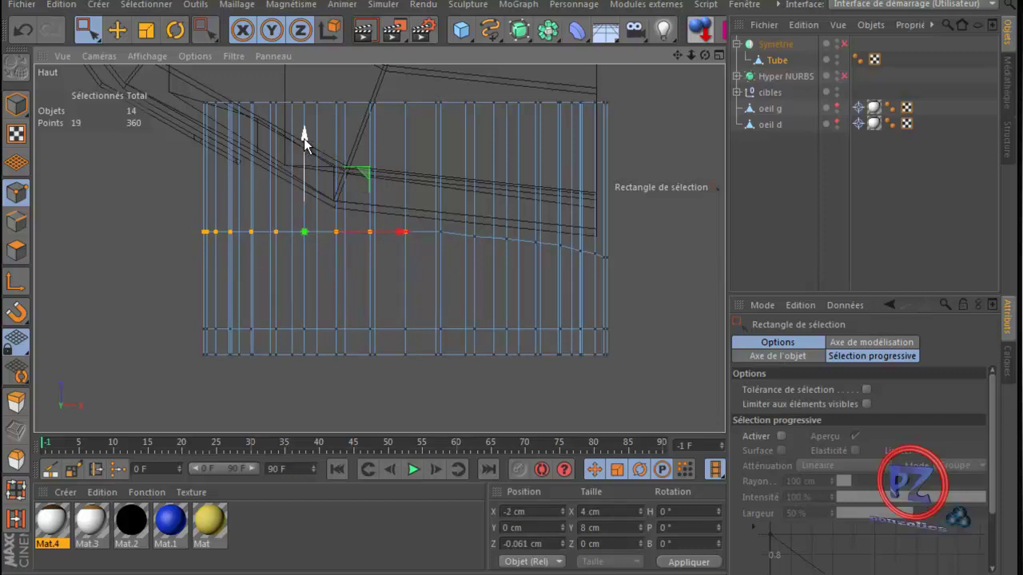
drag(304, 139, 304, 135)
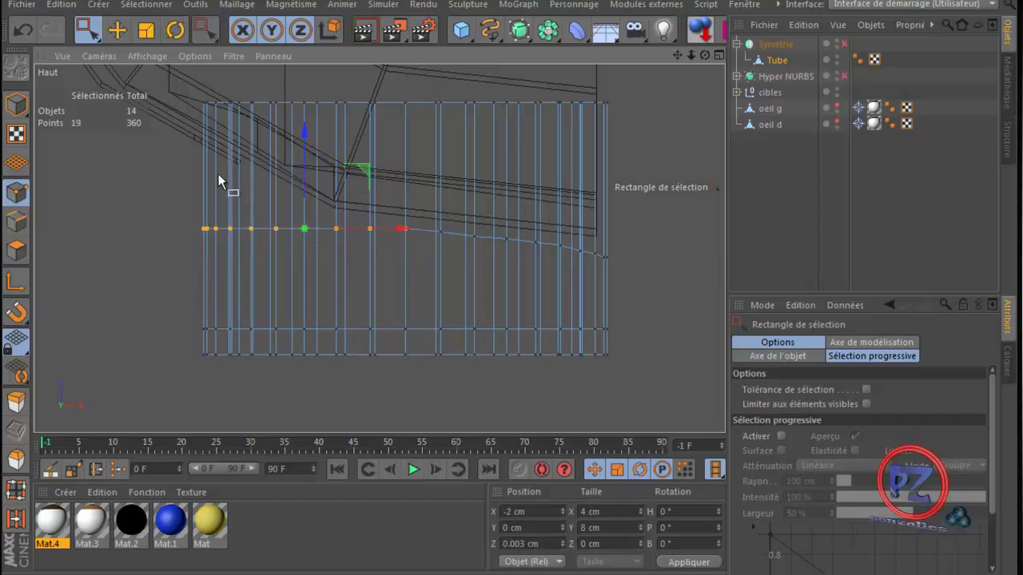
drag(183, 214, 392, 244)
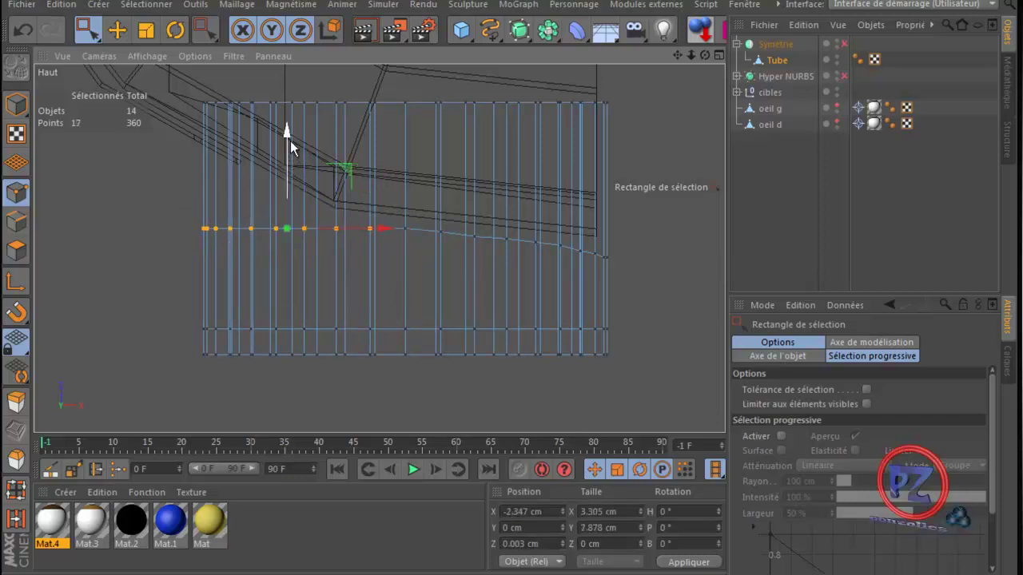
drag(286, 138, 285, 134)
drag(141, 208, 342, 237)
drag(270, 129, 269, 125)
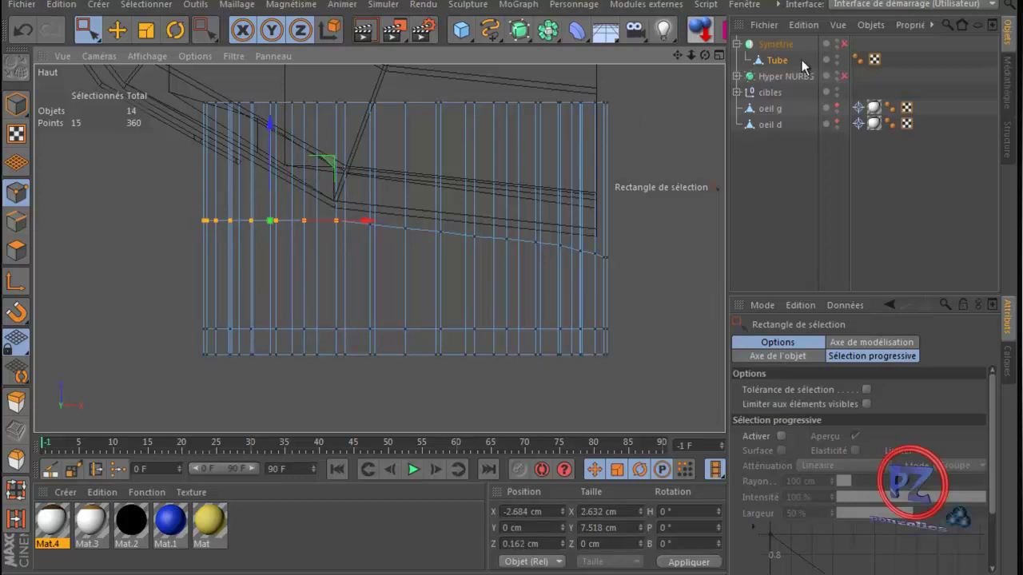
- Enable Hyper NURBS as a fitting reference with Symétrie off, and move the outer loop points along its curve from Z 0.321 cm to 0.704 cm
click(845, 45)
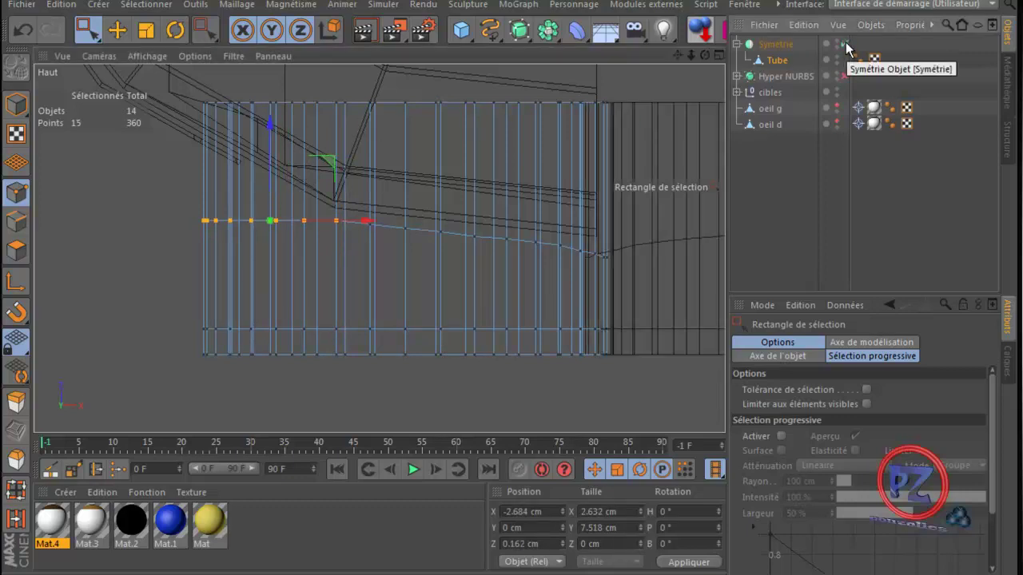
click(845, 44)
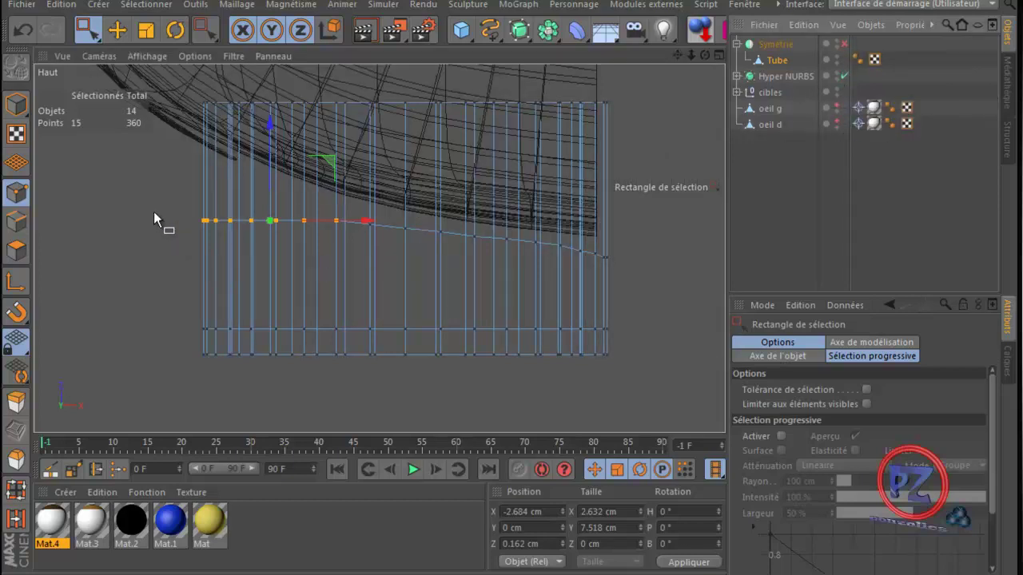
drag(152, 210, 287, 233)
drag(253, 124, 254, 116)
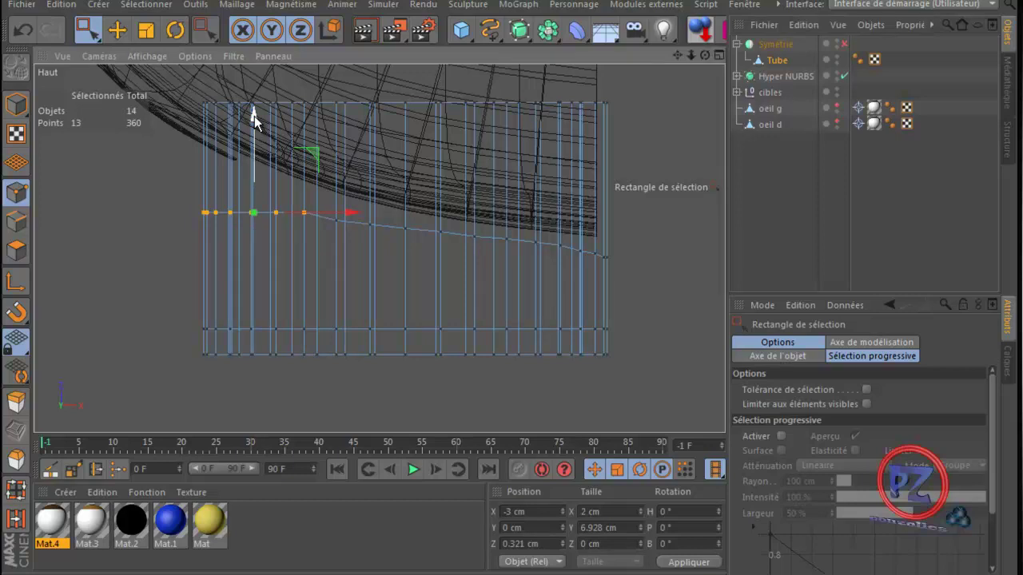
drag(169, 189, 293, 231)
drag(242, 121, 242, 101)
drag(166, 176, 270, 220)
drag(231, 104, 230, 102)
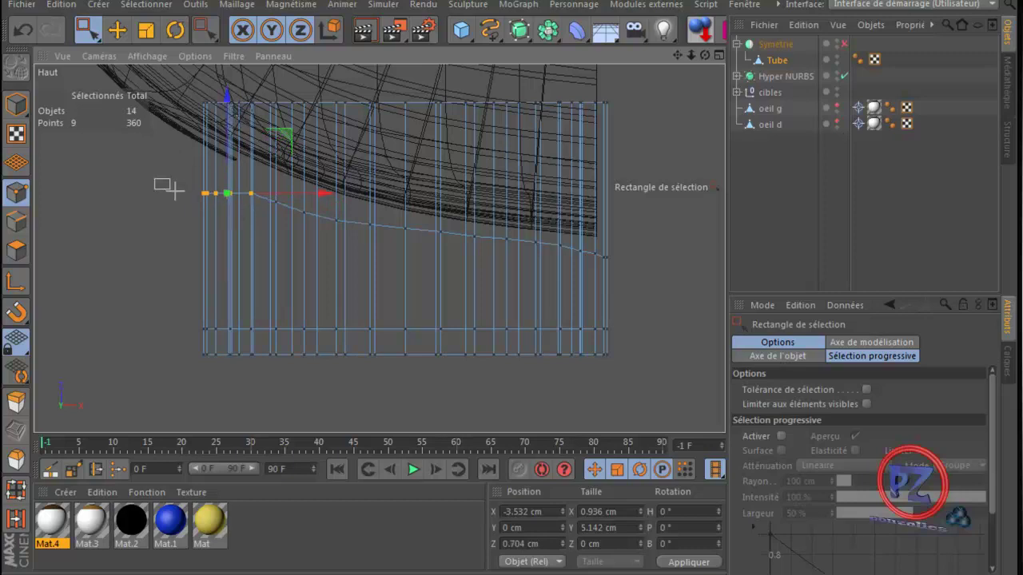
- Move the outermost columns of the middle loop towards the smoothed head in narrowing selections, to Z 1.006 cm, 1.181 cm and 1.324 cm
drag(156, 177, 232, 202)
drag(219, 99, 220, 93)
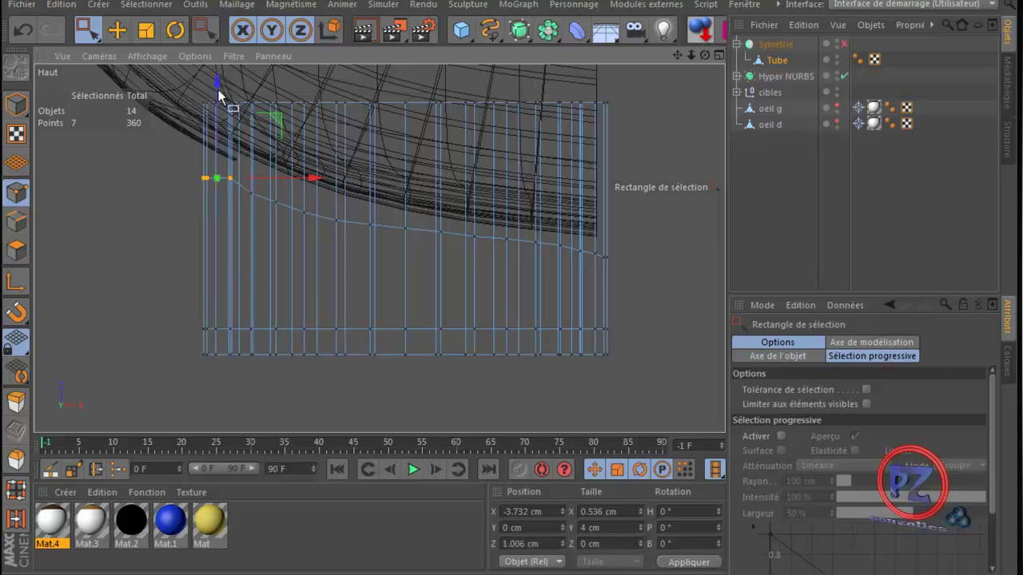
drag(167, 162, 222, 200)
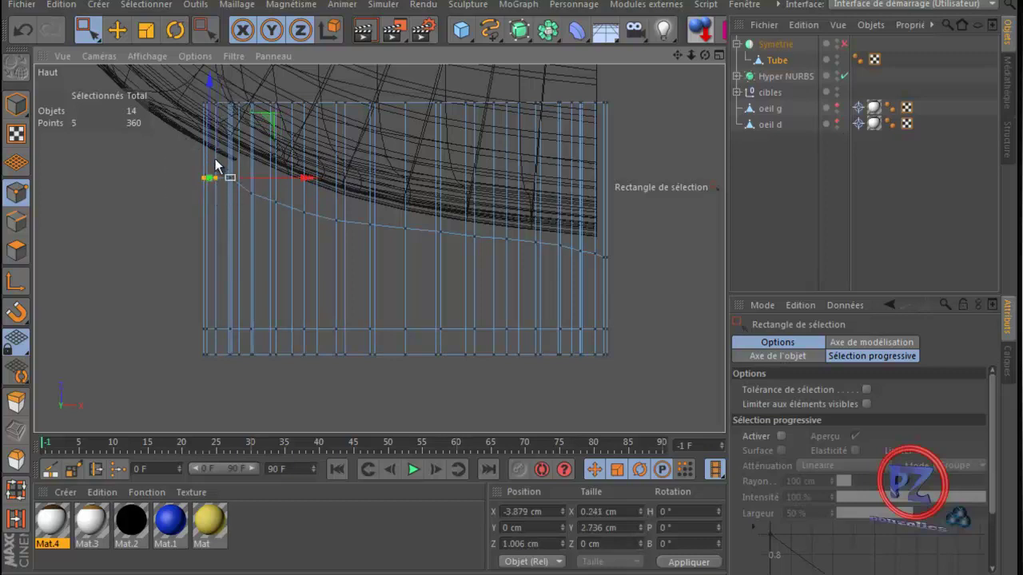
drag(210, 93, 210, 85)
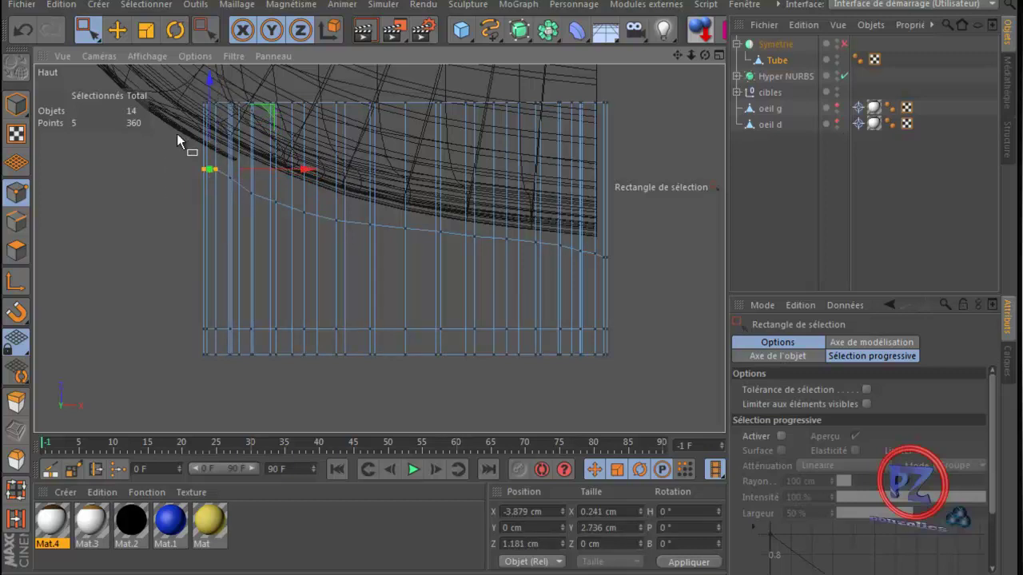
drag(170, 162, 211, 183)
drag(205, 93, 204, 87)
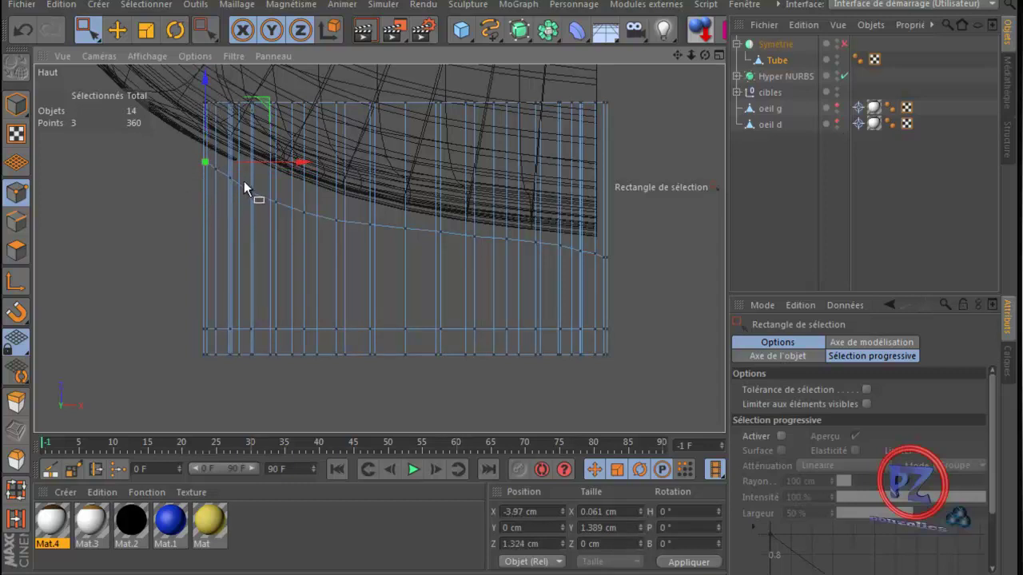
- Move the next three columns of middle-loop points towards the head to Z 0.64 cm, undoing the accidental sideways shift
drag(244, 181, 302, 210)
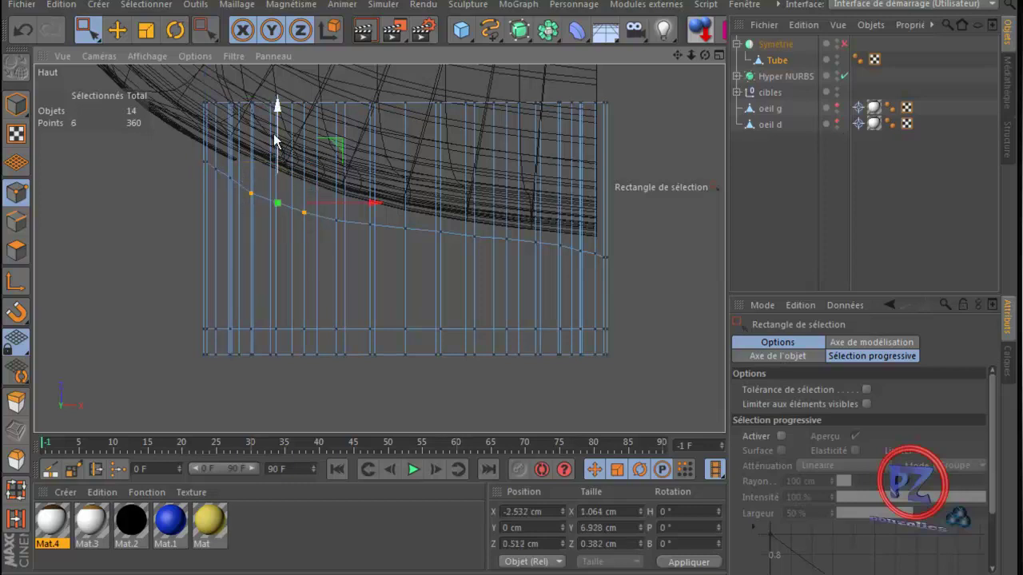
drag(278, 121, 278, 108)
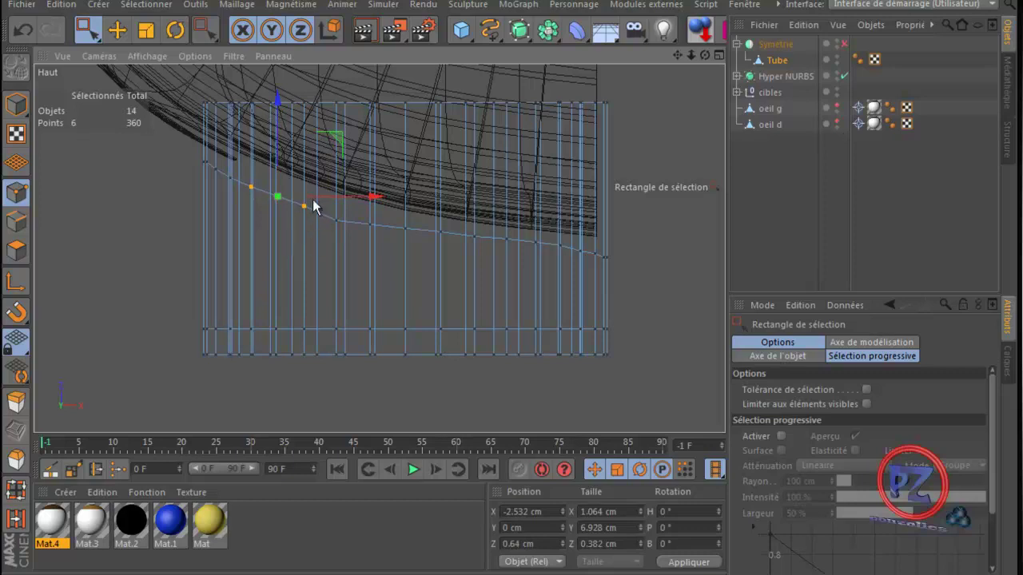
drag(328, 202, 374, 240)
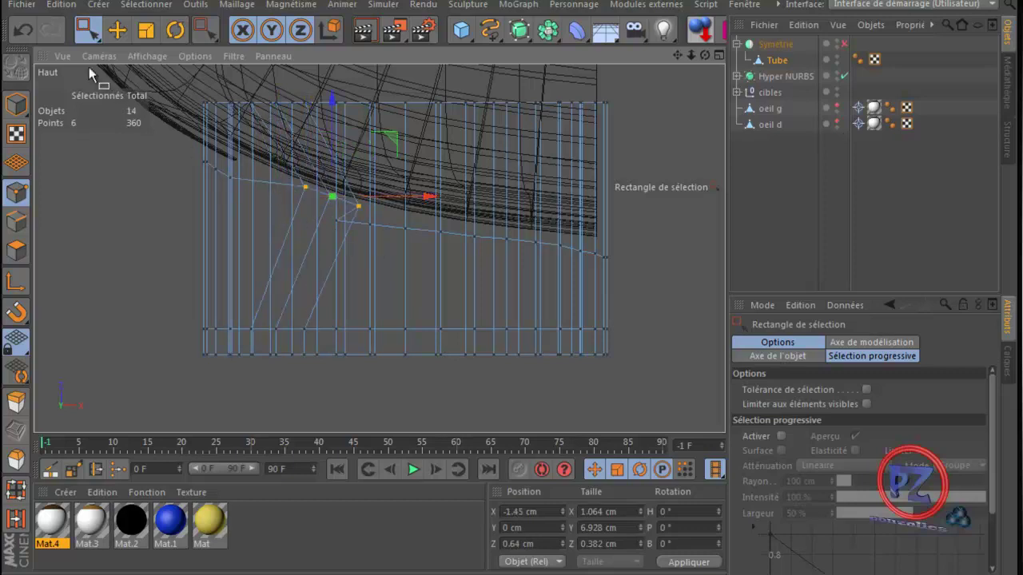
click(21, 30)
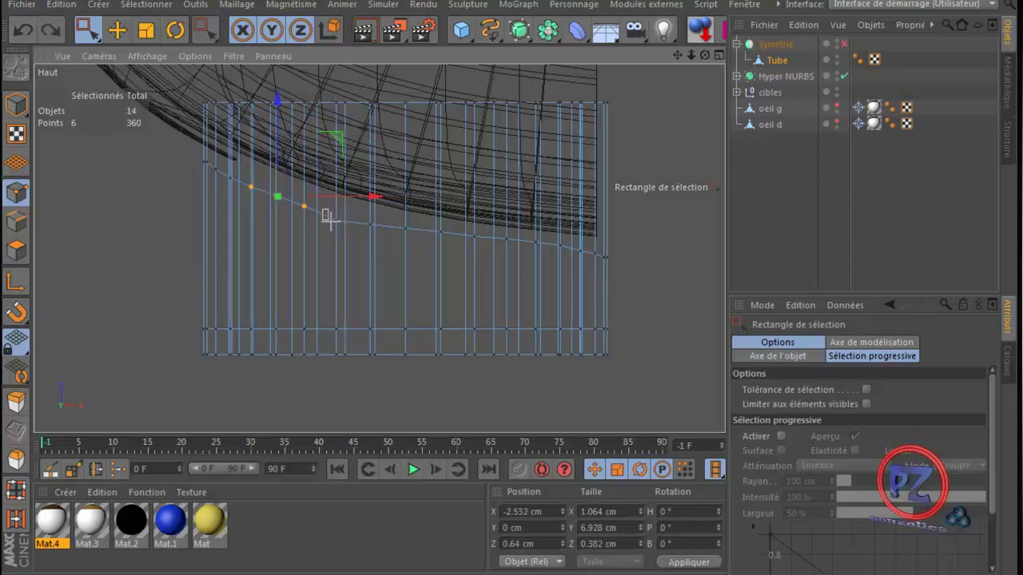
- Move the next two columns of middle-loop points towards the head to Z 0.186 cm, and the outer one alone to Z 0.258 cm
mouse_move(326, 213)
shift+mouse_down()
mouse_move(393, 246)
mouse_move(382, 250)
mouse_move(329, 212)
shift+mouse_up()
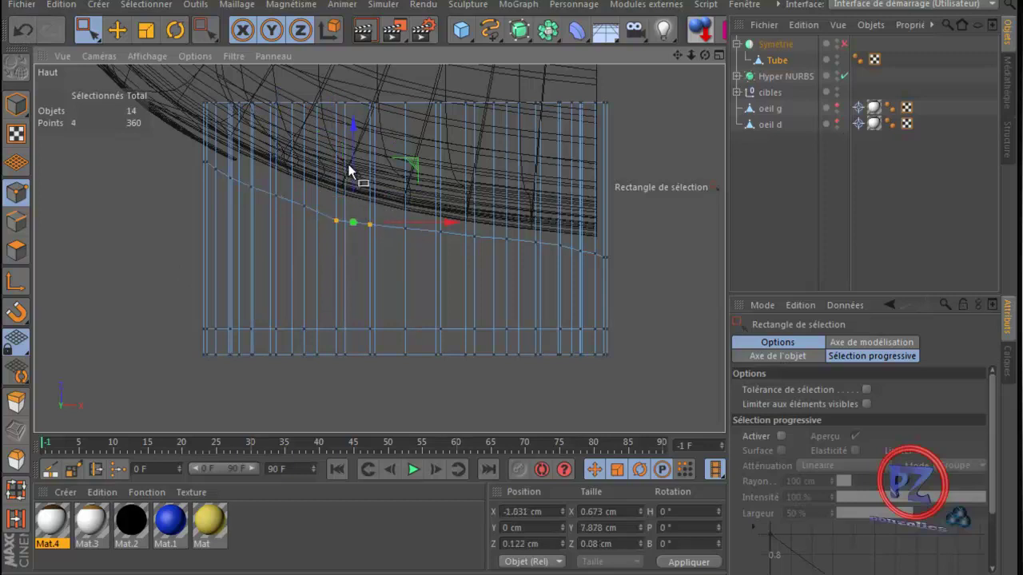
drag(354, 145, 356, 150)
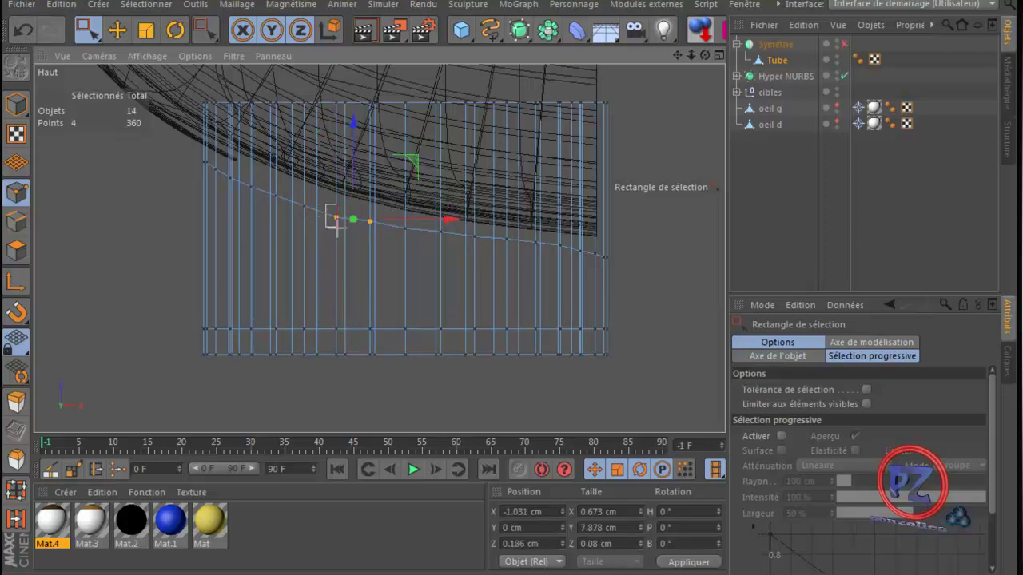
drag(329, 211, 340, 225)
drag(336, 165, 336, 152)
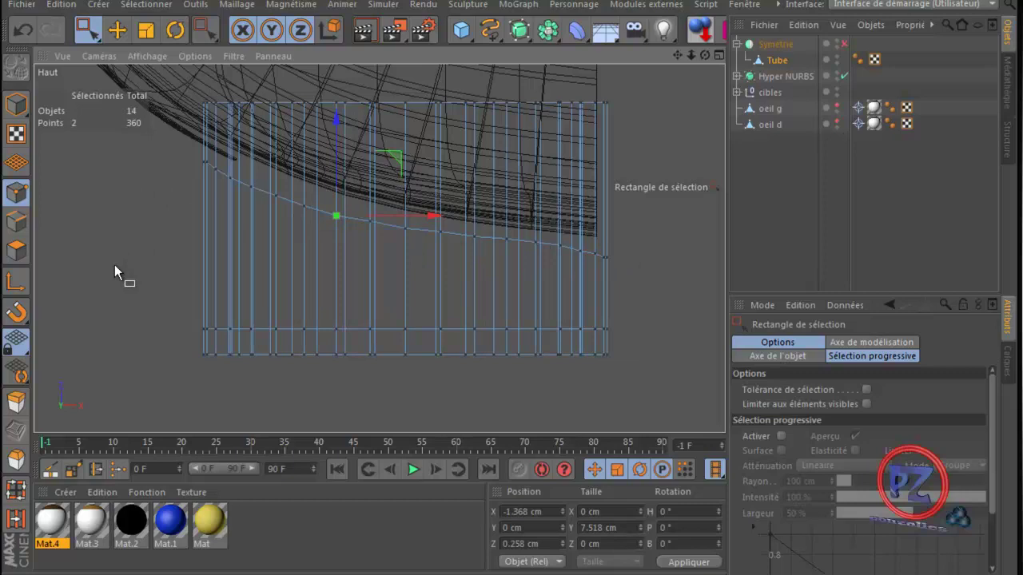
- Loop-select the wide outer polygon band between the tube's middle and front loops and extrude it inward with an offset of -0.38 cm
click(18, 253)
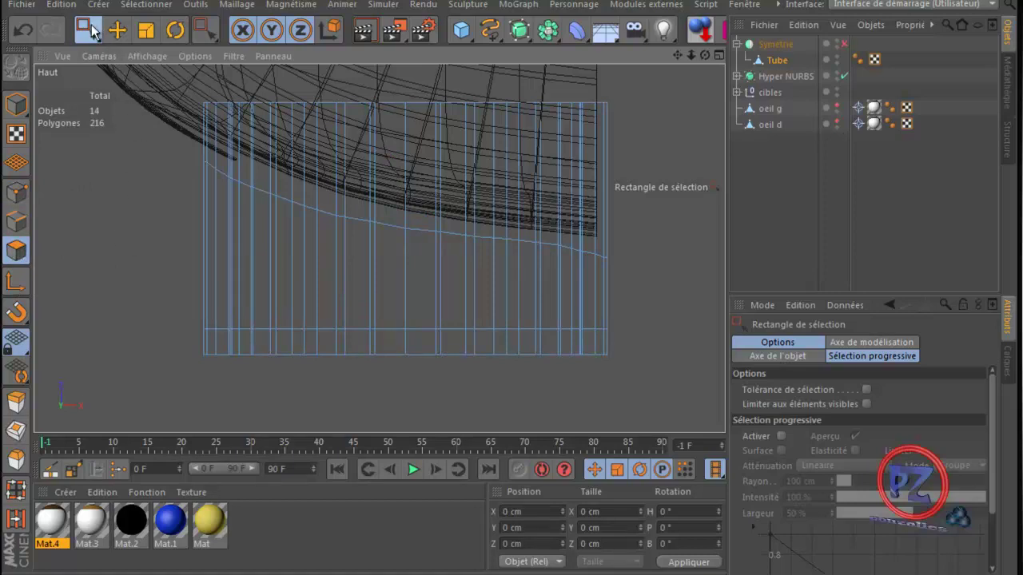
click(119, 34)
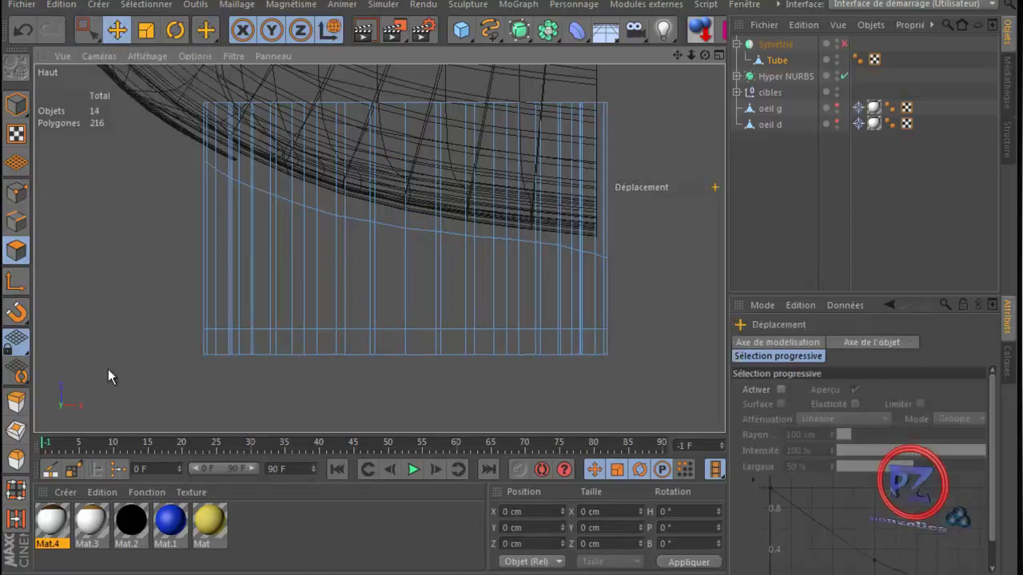
key(u)
key(l)
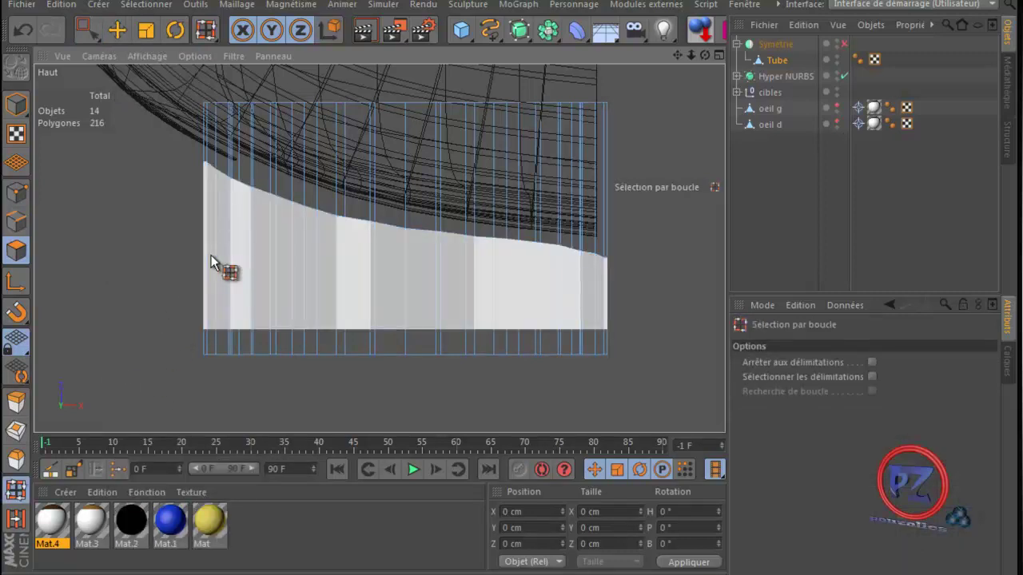
click(211, 256)
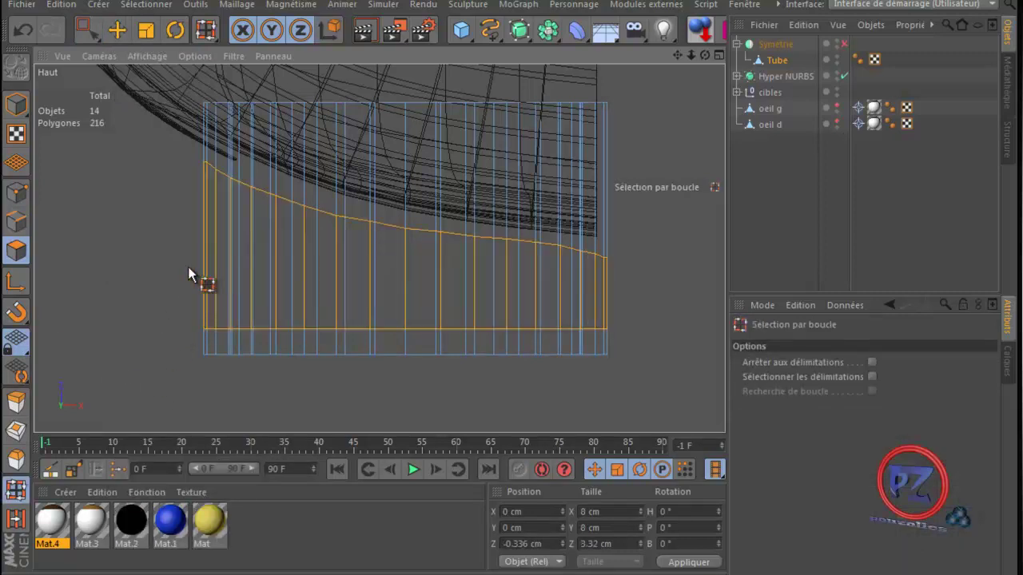
middle_click(39, 300)
middle_click(108, 203)
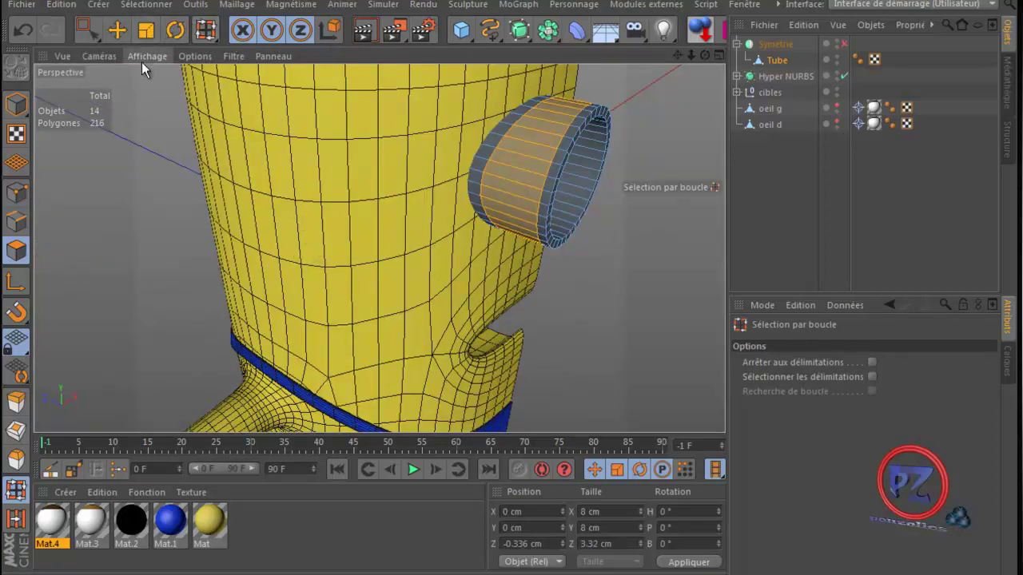
click(16, 402)
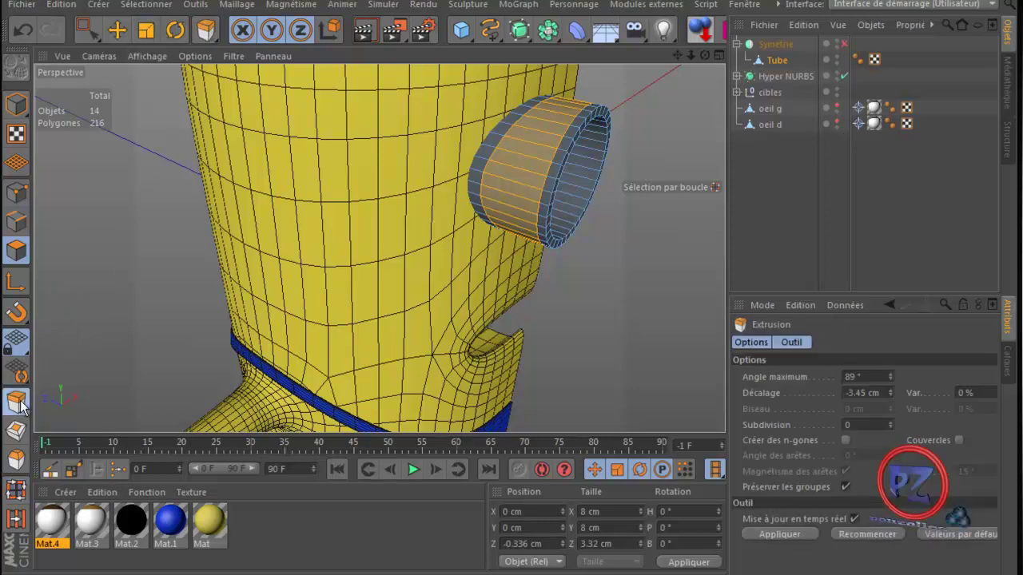
drag(509, 334, 512, 333)
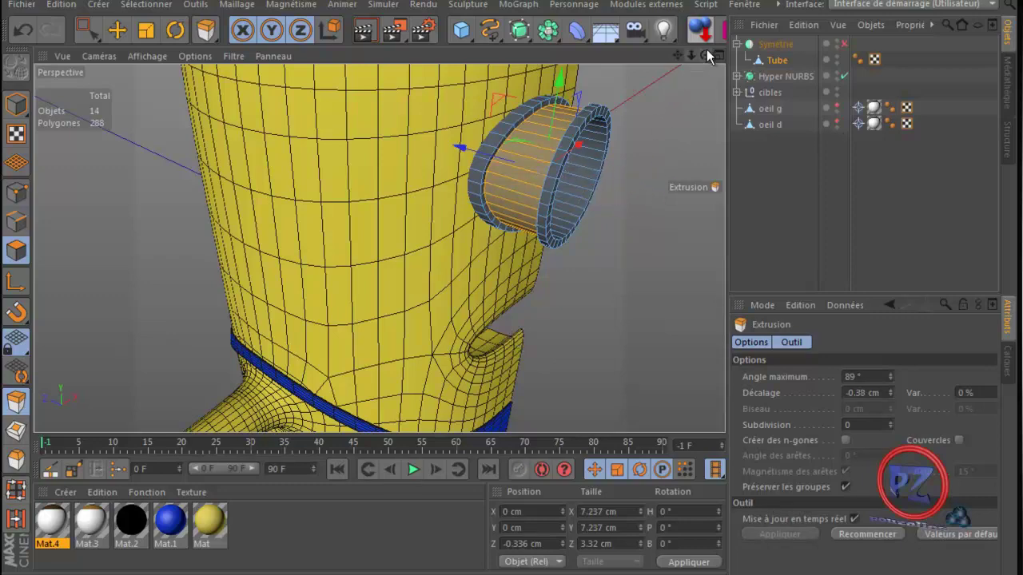
- Turn Symétrie back on and nest it with its tube under a new Hyper NURBS object
drag(706, 51, 511, 333)
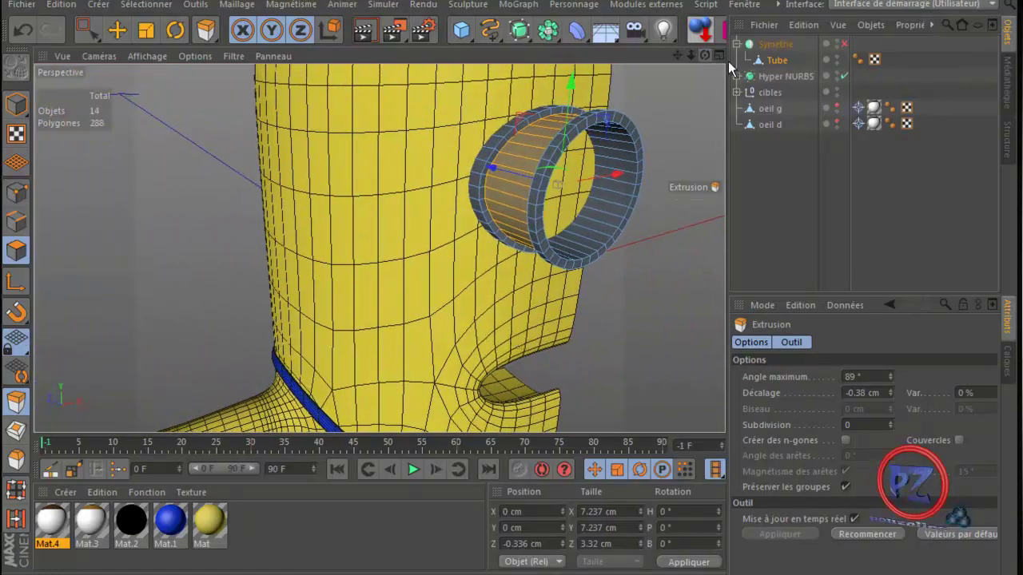
click(844, 44)
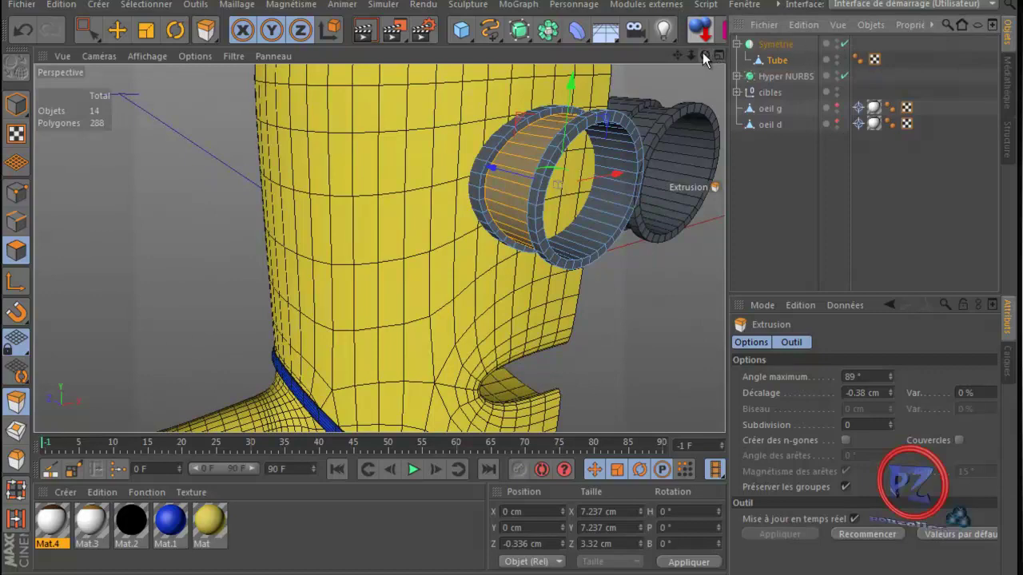
drag(703, 51, 511, 332)
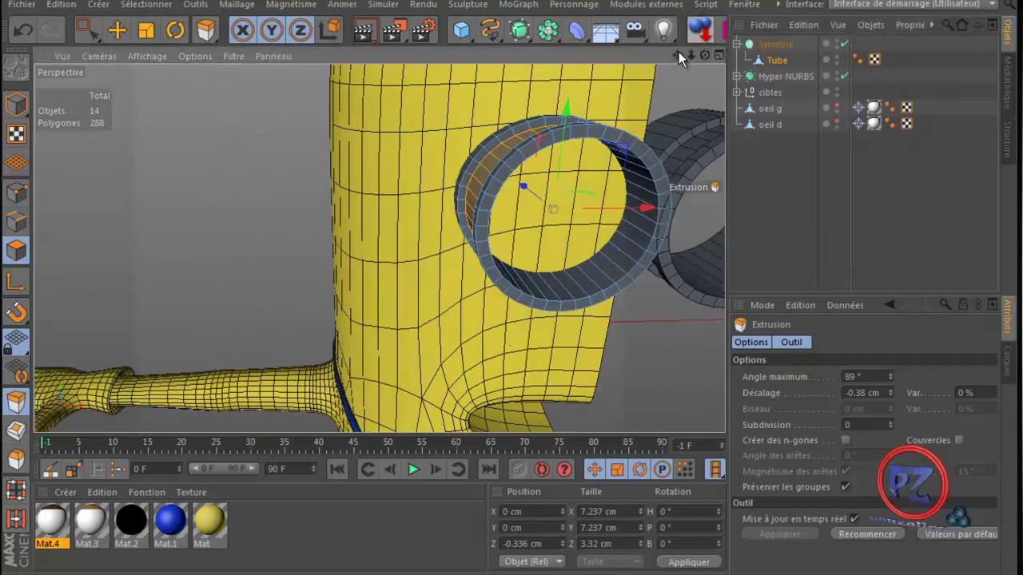
drag(678, 52, 509, 333)
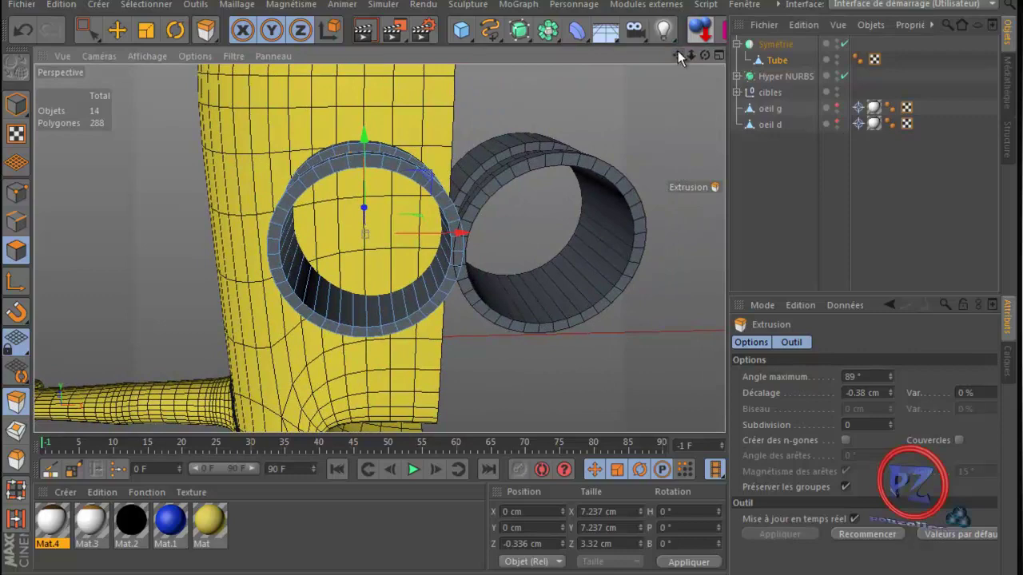
alt+click(518, 33)
drag(767, 62, 776, 42)
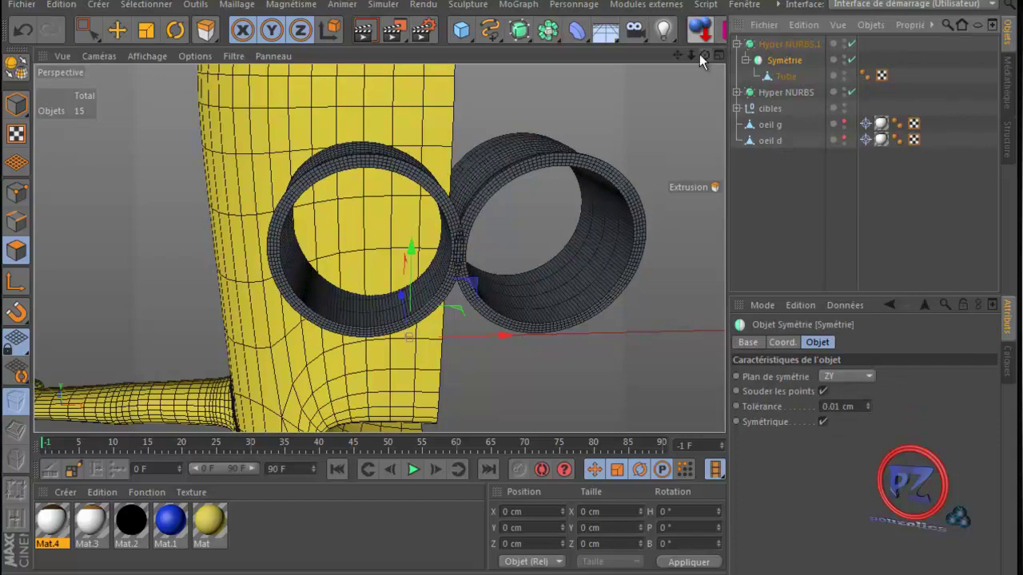
- Add a sphere primitive and set its type to Hémisphère
drag(704, 55, 634, 74)
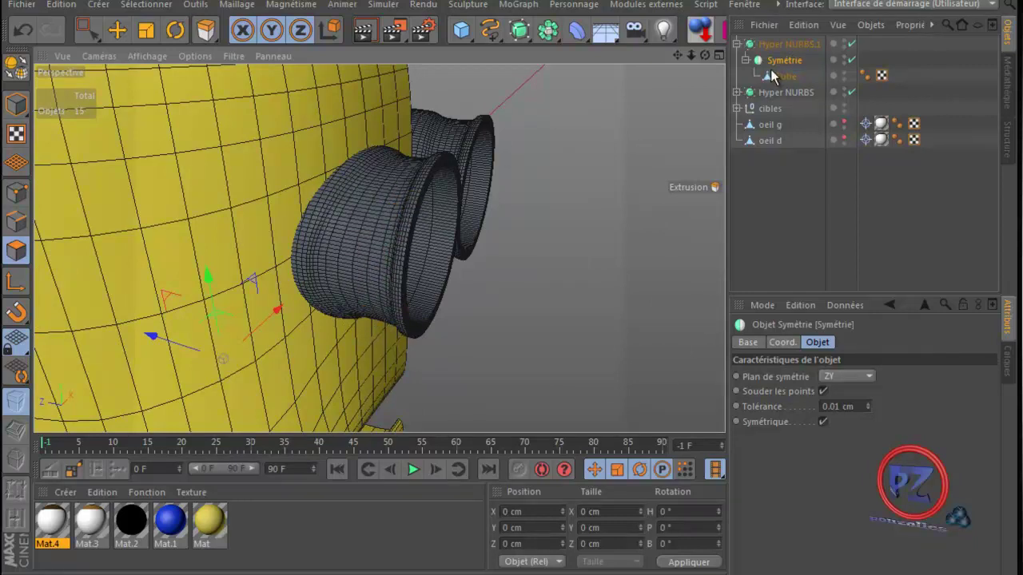
drag(503, 331, 509, 333)
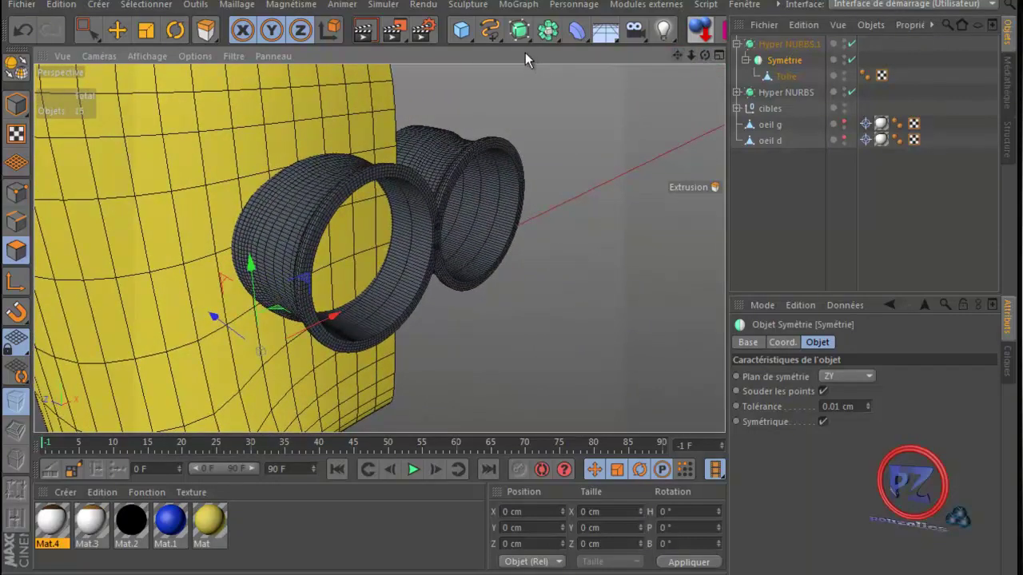
click(462, 33)
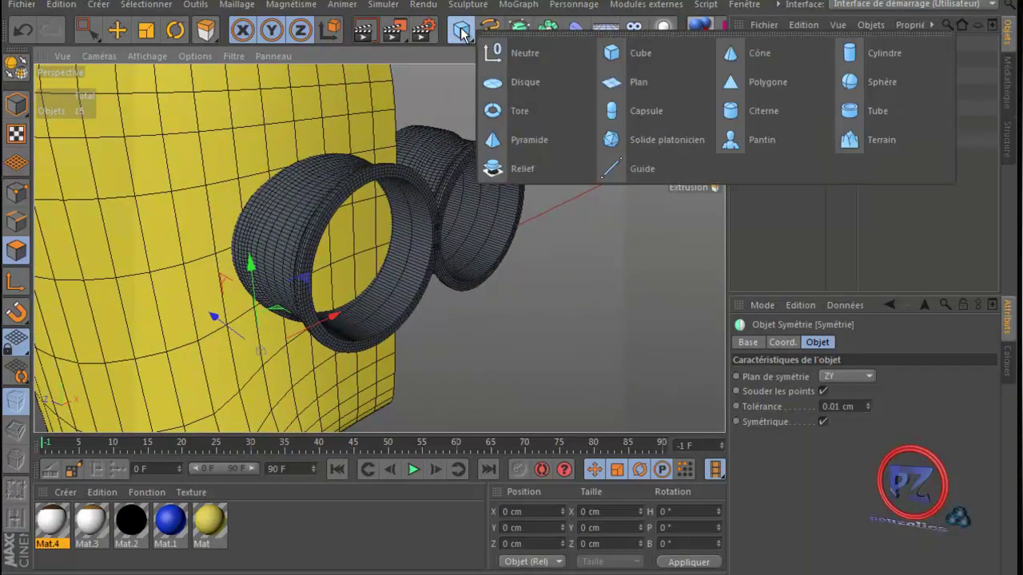
click(872, 78)
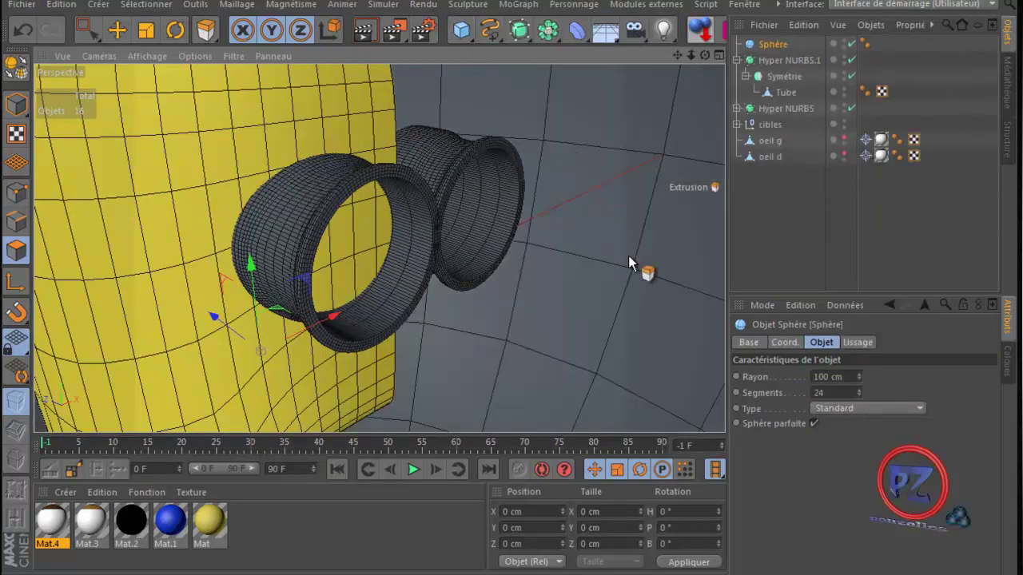
click(843, 405)
click(860, 502)
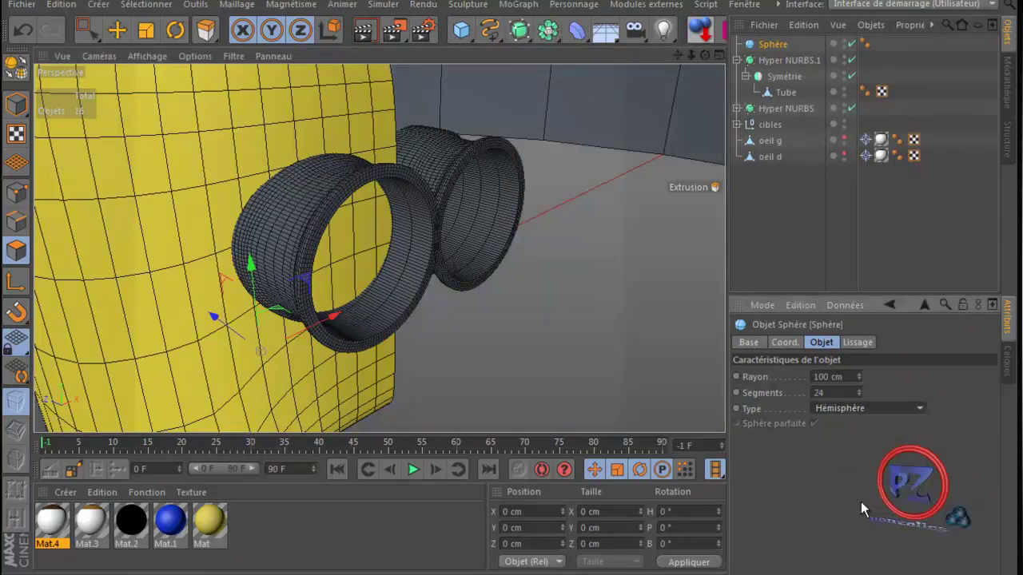
- Try a 50 cm radius on the hemisphere, and reduce it further to 10 cm
scroll(602, 188, down, 5)
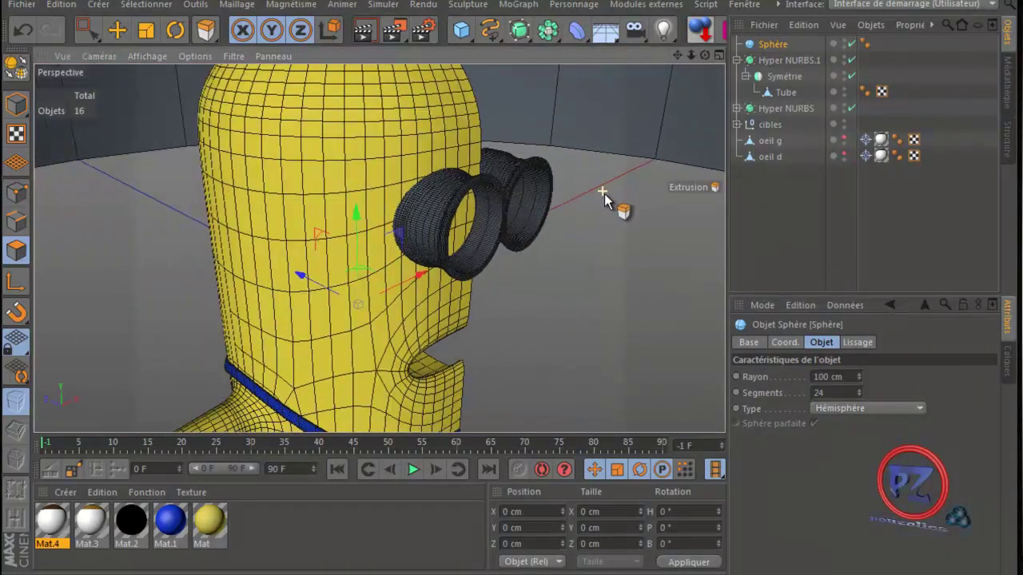
click(827, 376)
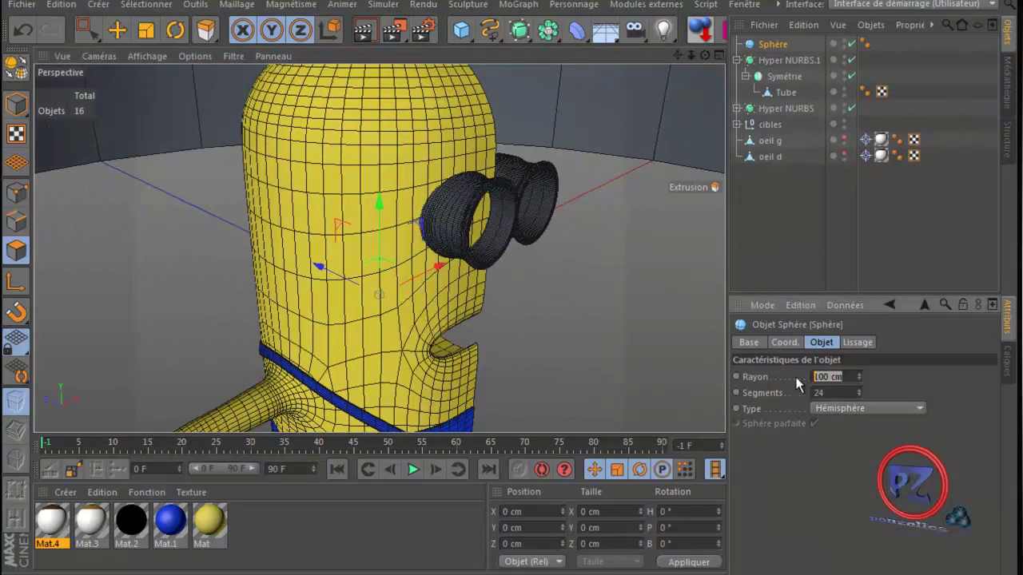
text(50)
key(Return)
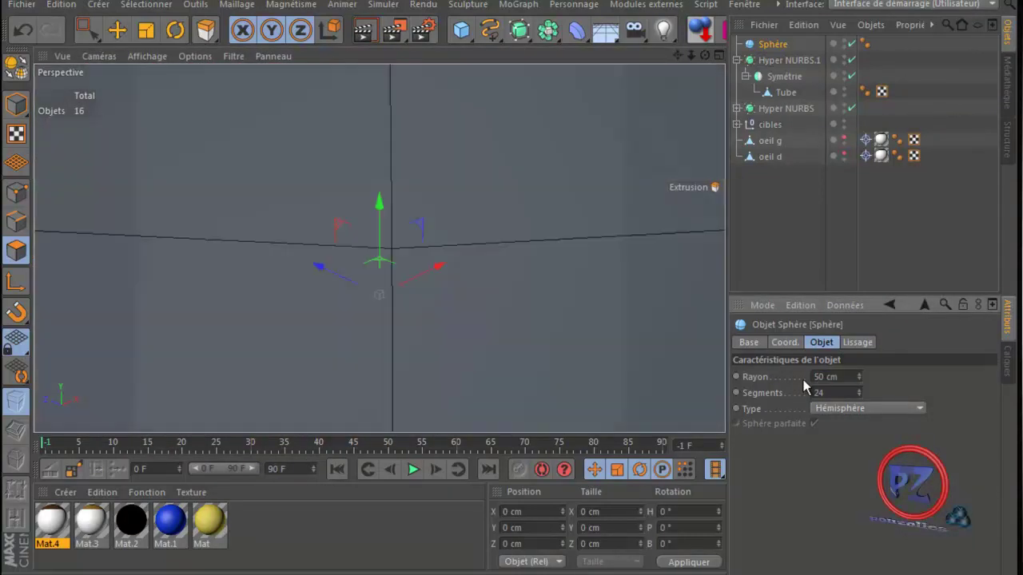
scroll(547, 307, up, 3)
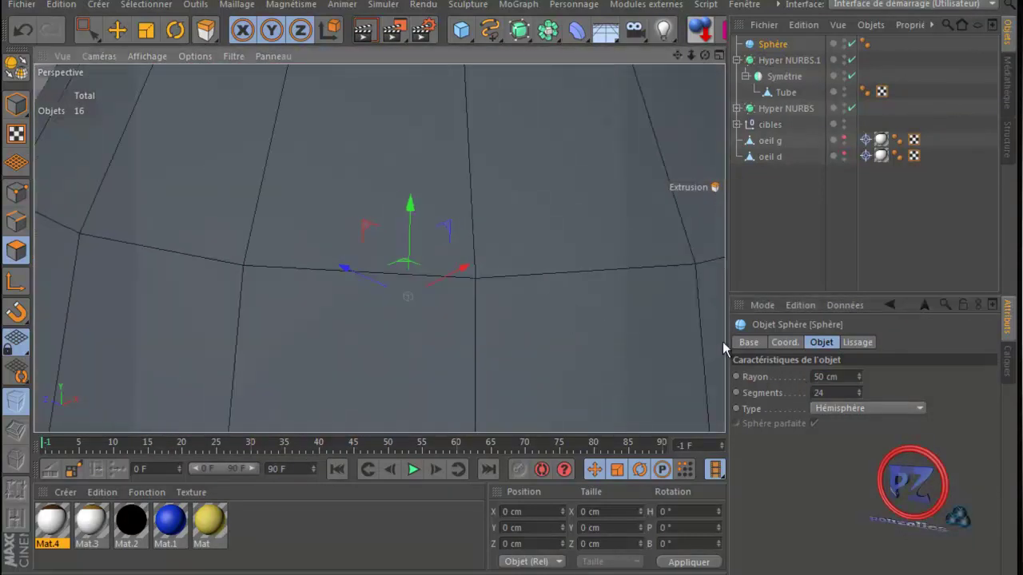
click(812, 376)
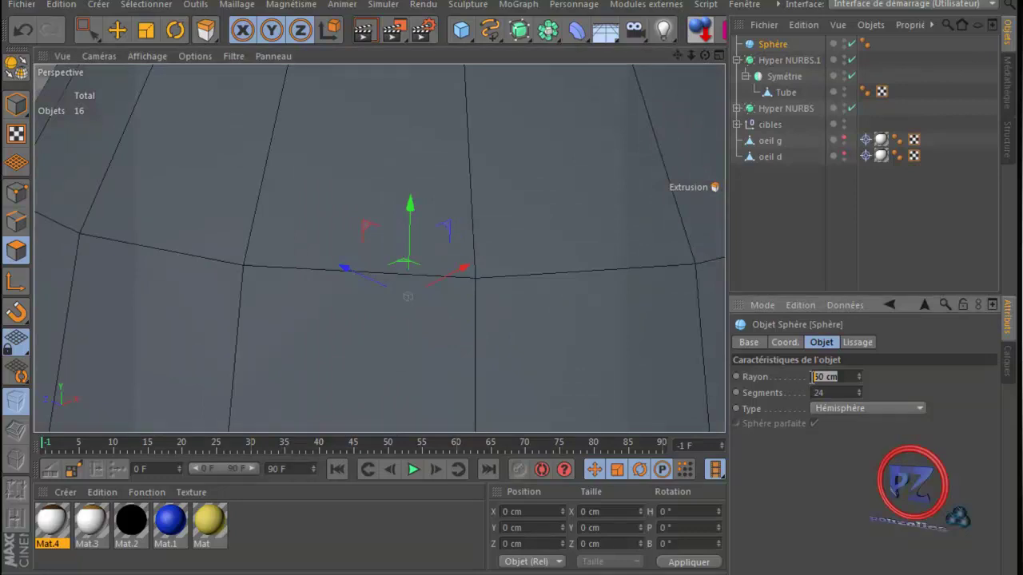
text(10)
key(Return)
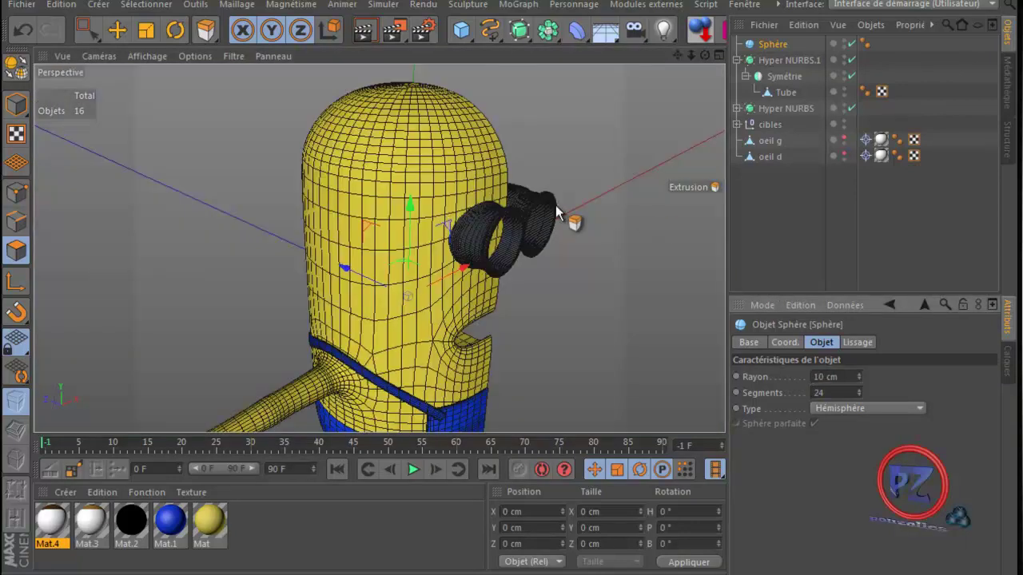
- Move the hemisphere along its Z axis out of the body to a spot in front of the Minion
drag(354, 271, 488, 318)
drag(676, 58, 507, 327)
scroll(504, 241, down, 4)
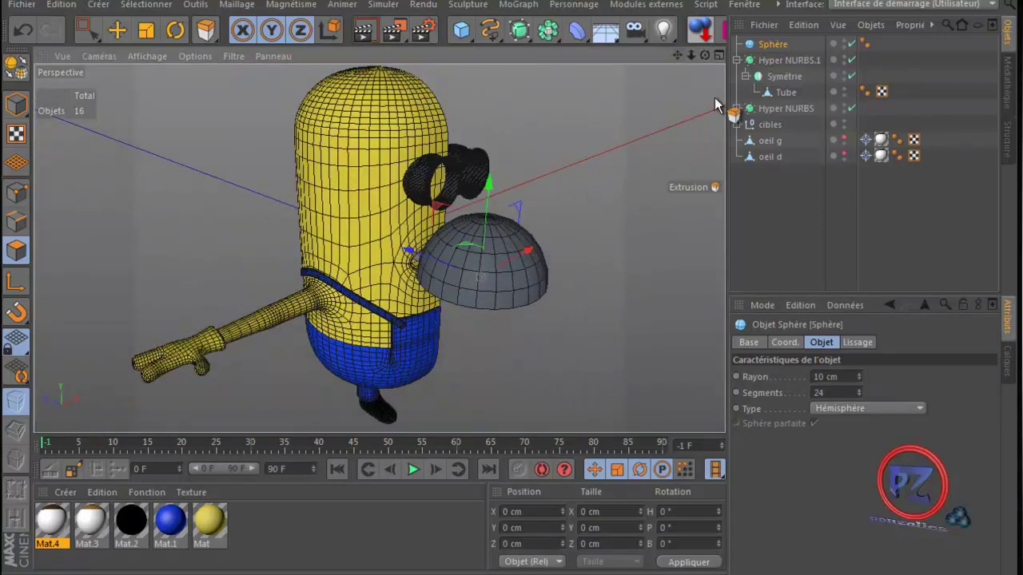
drag(705, 57, 510, 333)
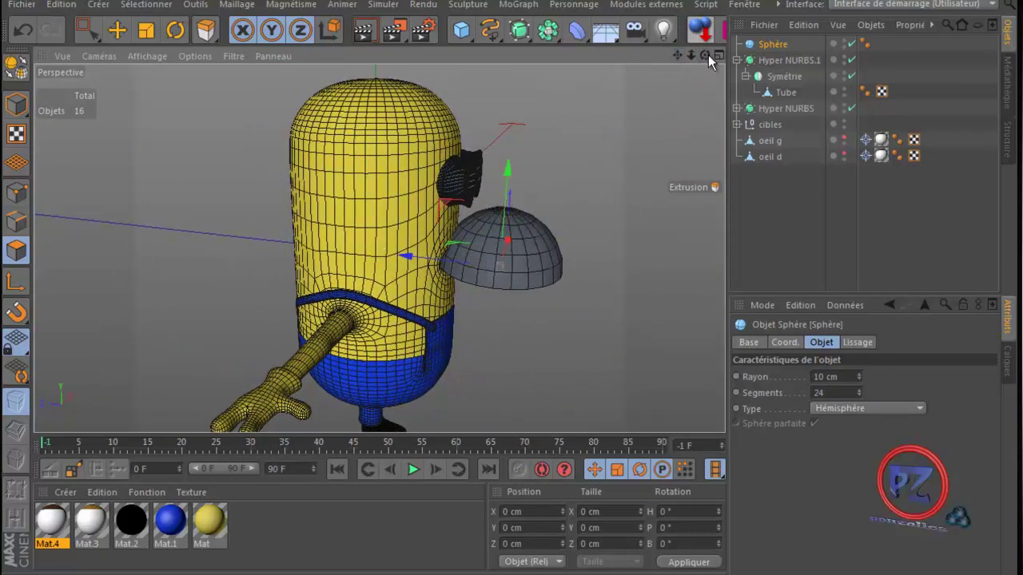
drag(708, 55, 630, 118)
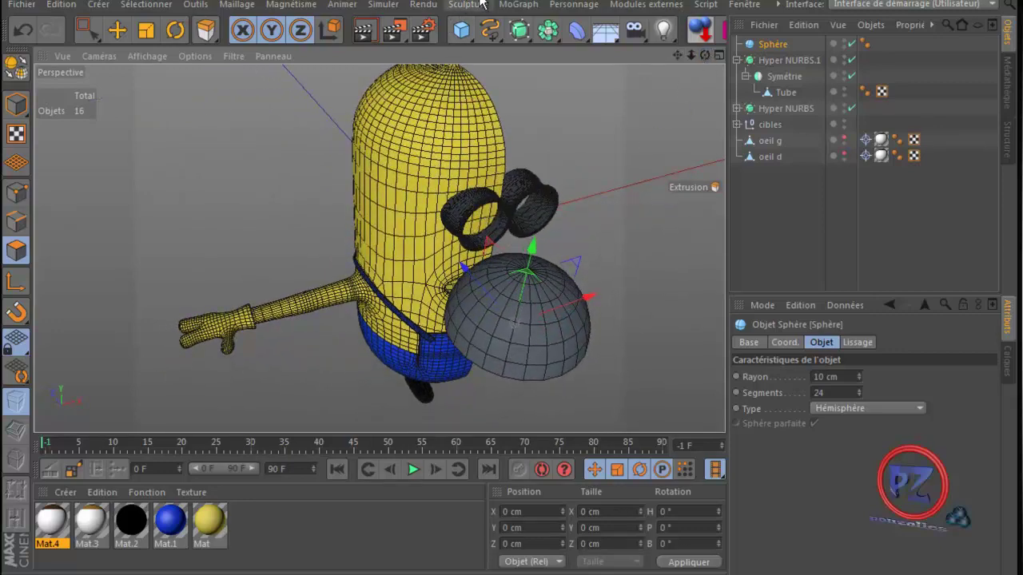
click(527, 5)
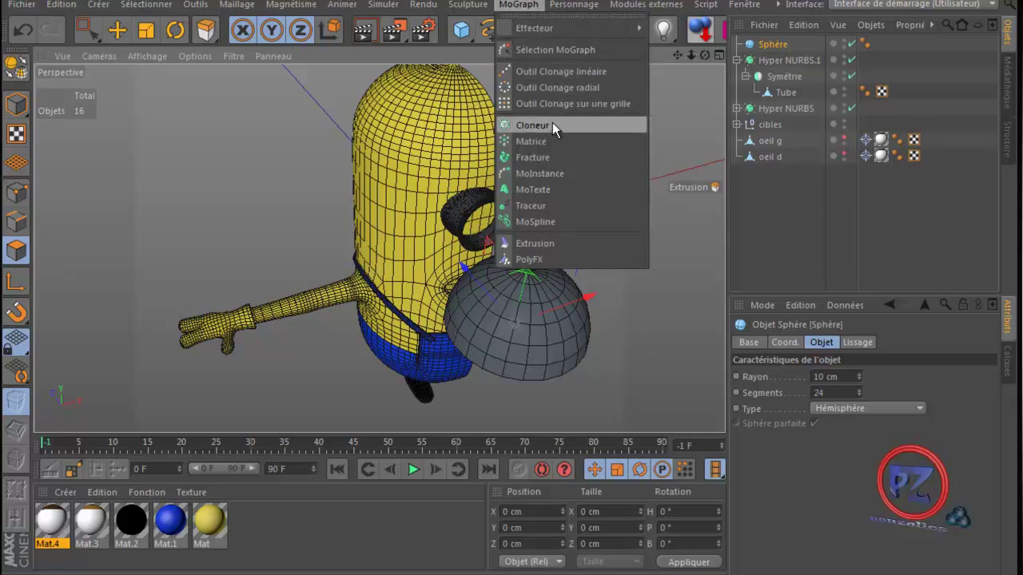
click(644, 346)
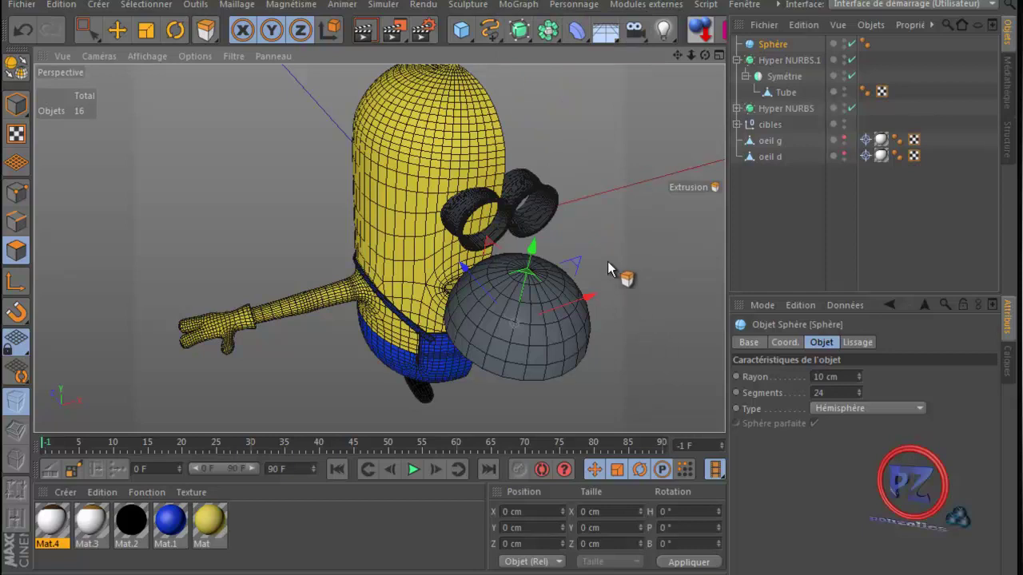
- Delete the hemisphere and make both eyes, oeil g and oeil d, visible in the viewport
click(777, 43)
key(Delete)
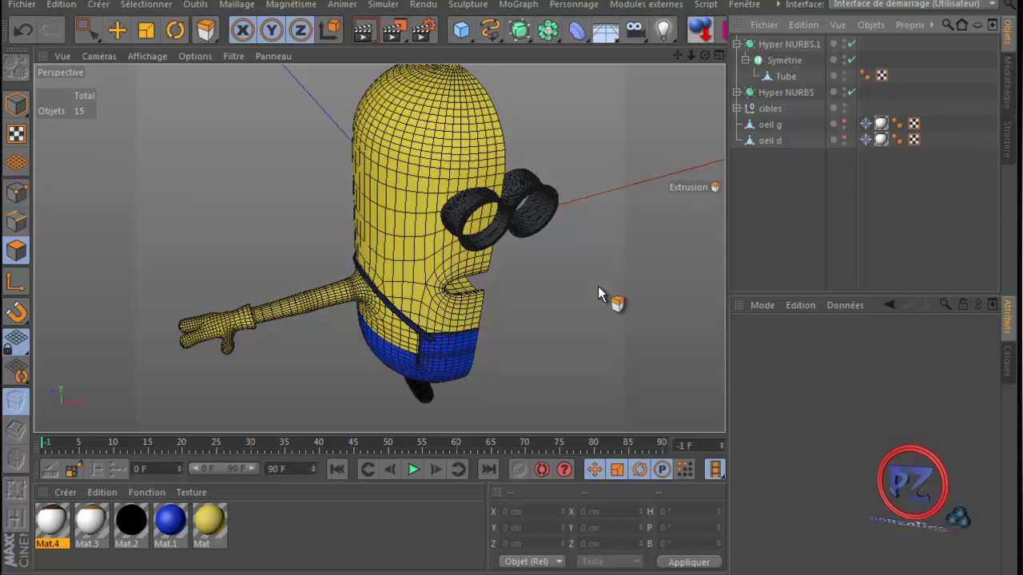
click(116, 29)
drag(705, 55, 510, 332)
click(766, 124)
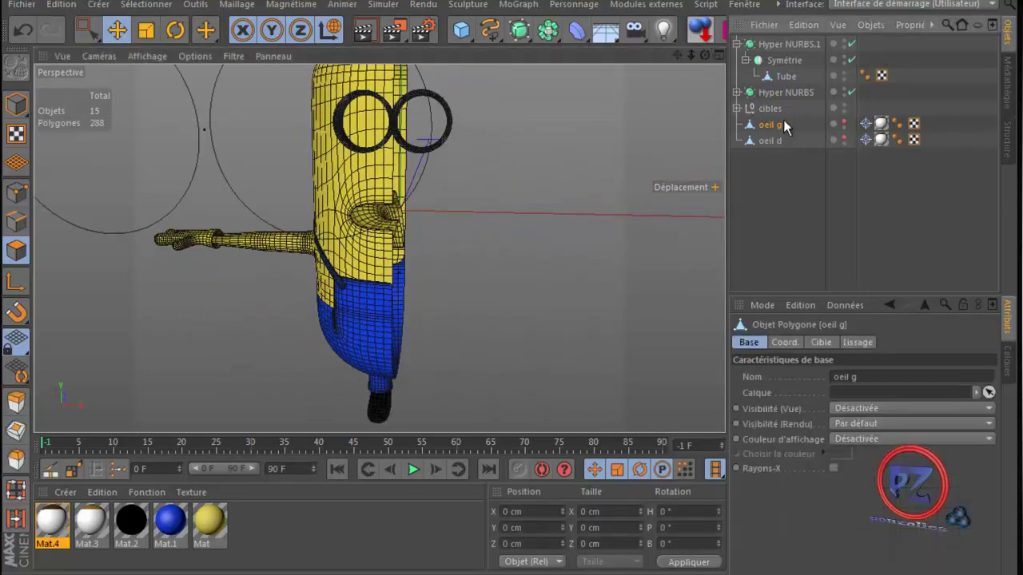
click(845, 136)
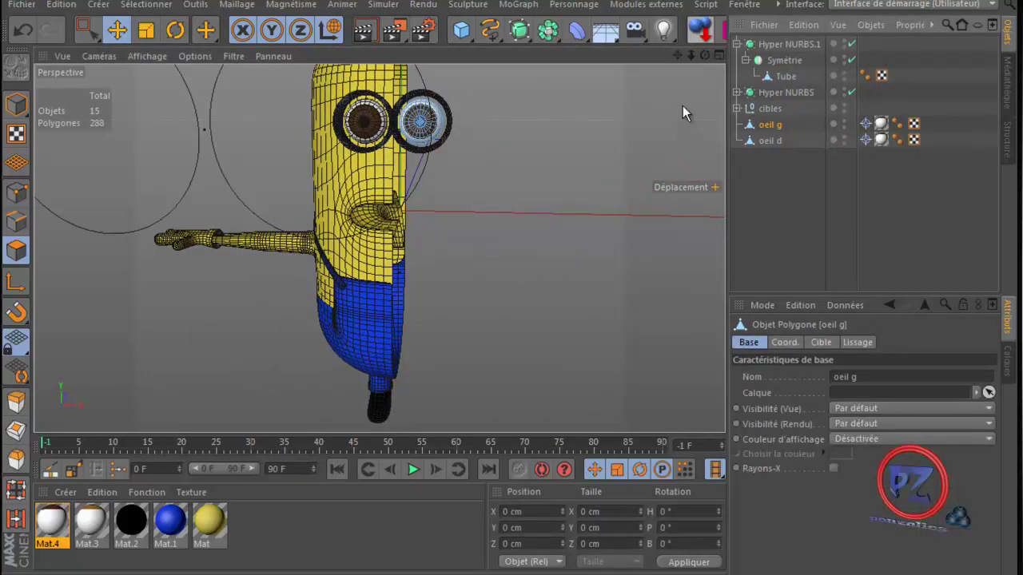
- Re-enable the Symétrie object under the body's Hyper NURBS so the Minion is mirrored in full
drag(703, 56, 512, 331)
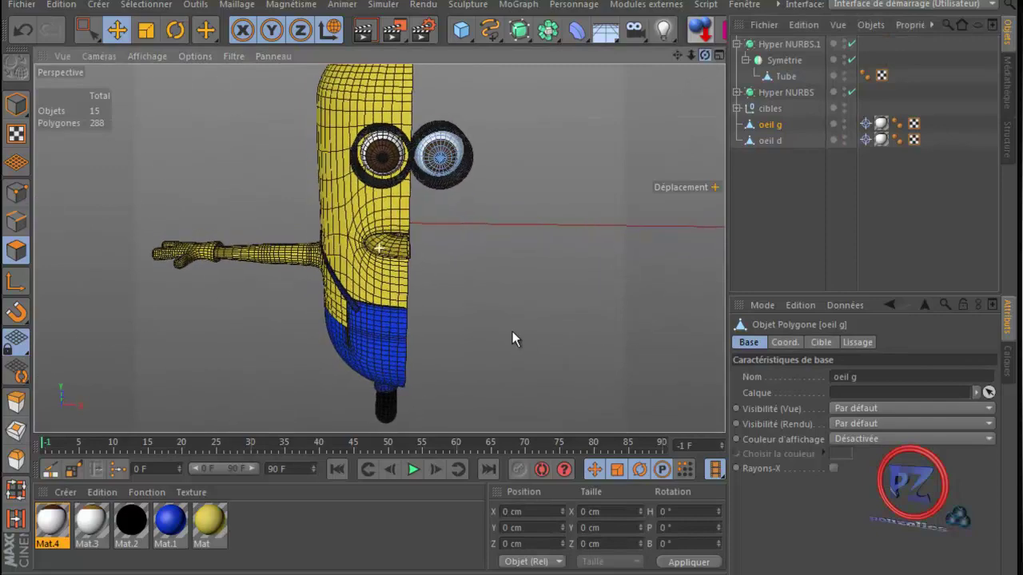
drag(679, 53, 512, 332)
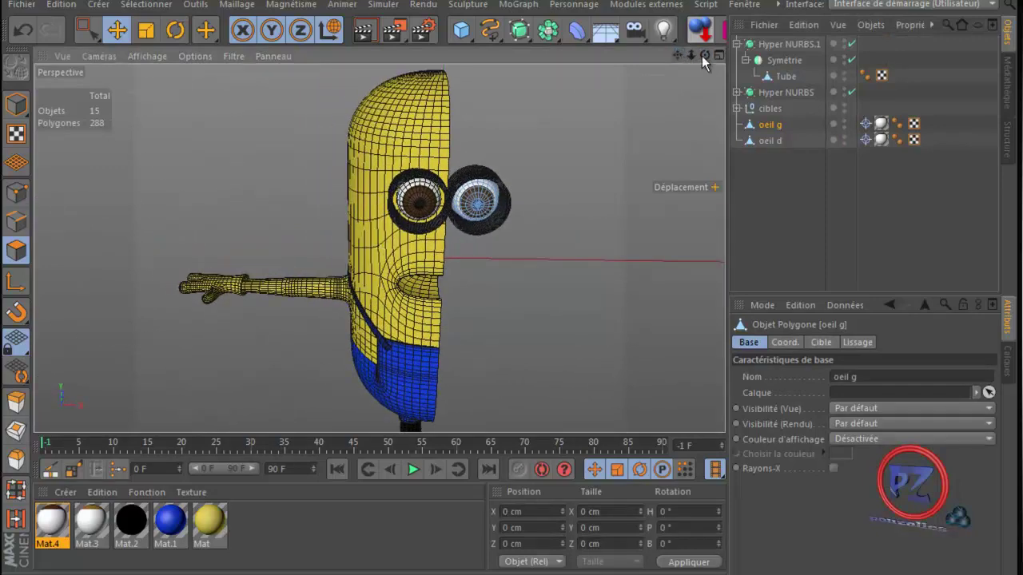
drag(703, 55, 508, 332)
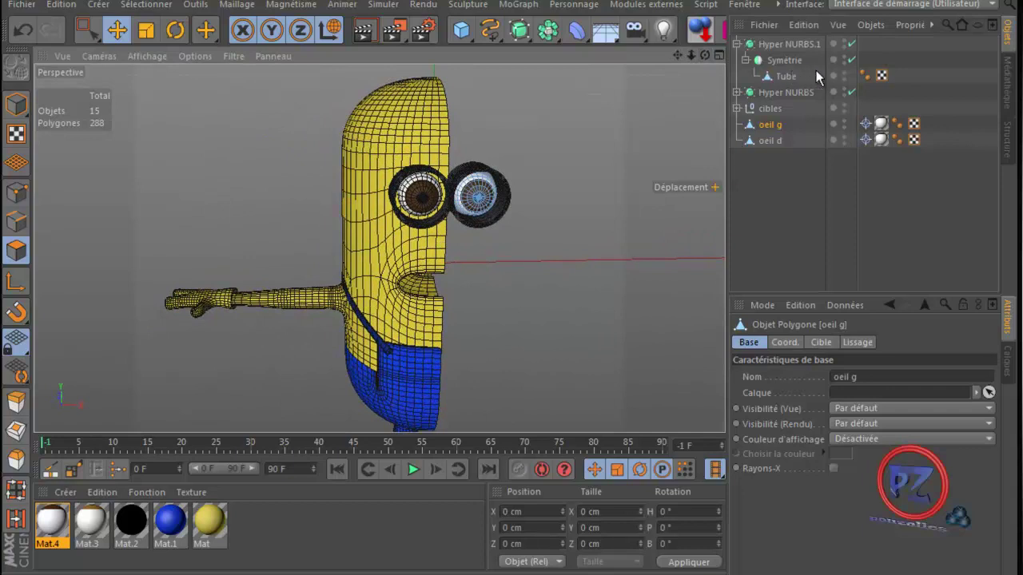
click(737, 92)
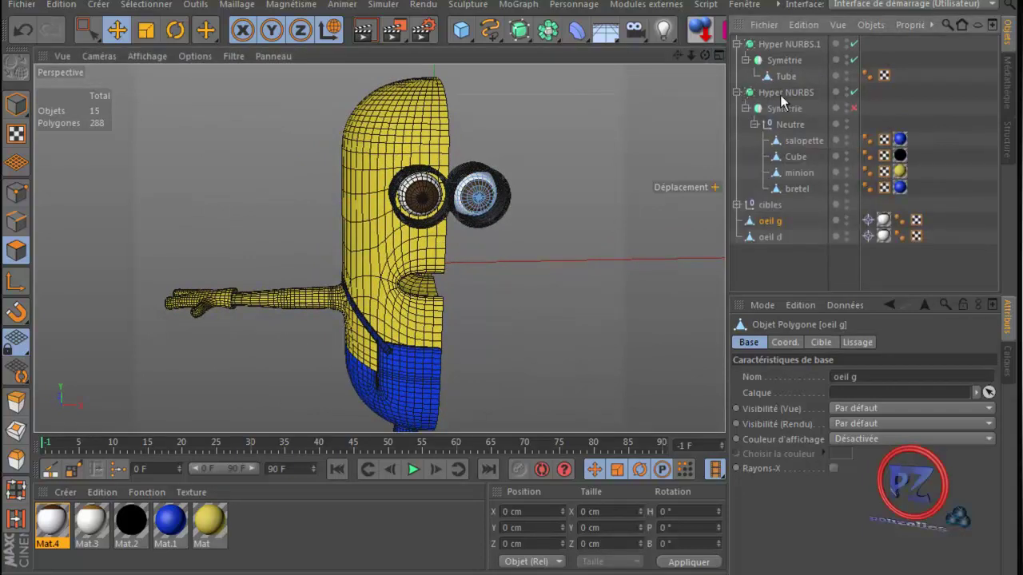
click(851, 108)
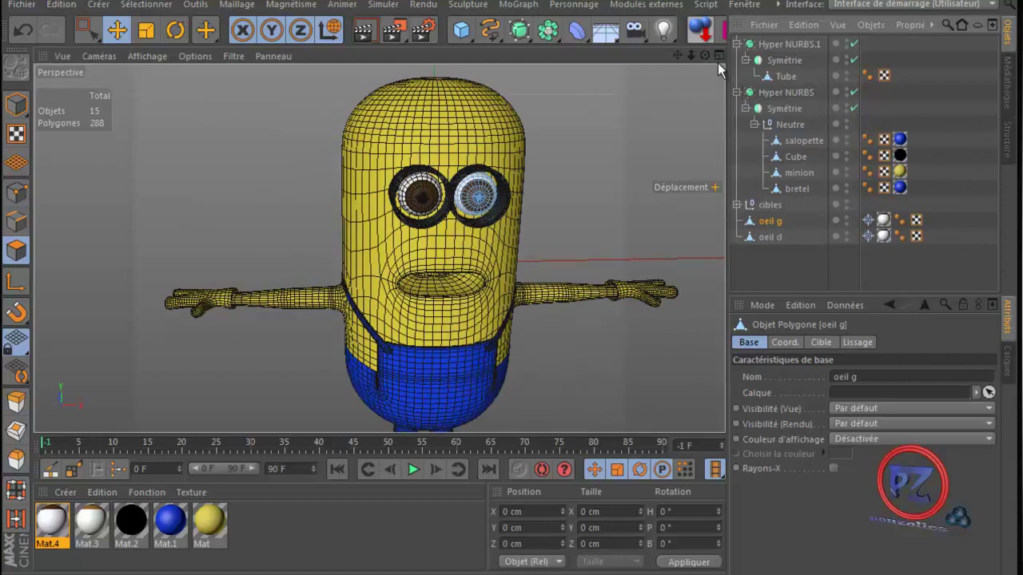
drag(705, 55, 513, 331)
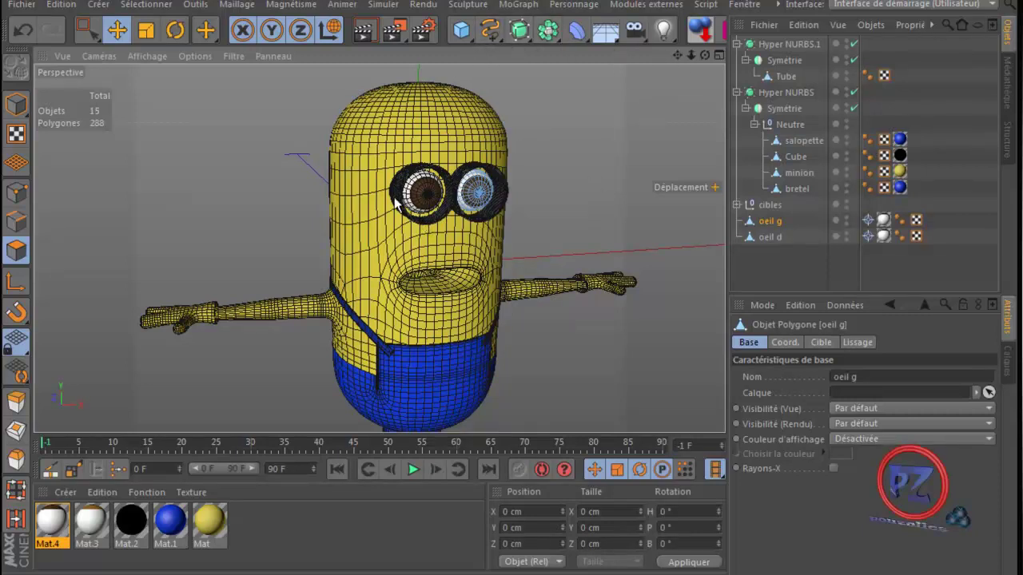
- Switch from polygon mode to model mode with the Move tool active, and clear the object selection
scroll(393, 201, up, 2)
scroll(393, 201, up, 1)
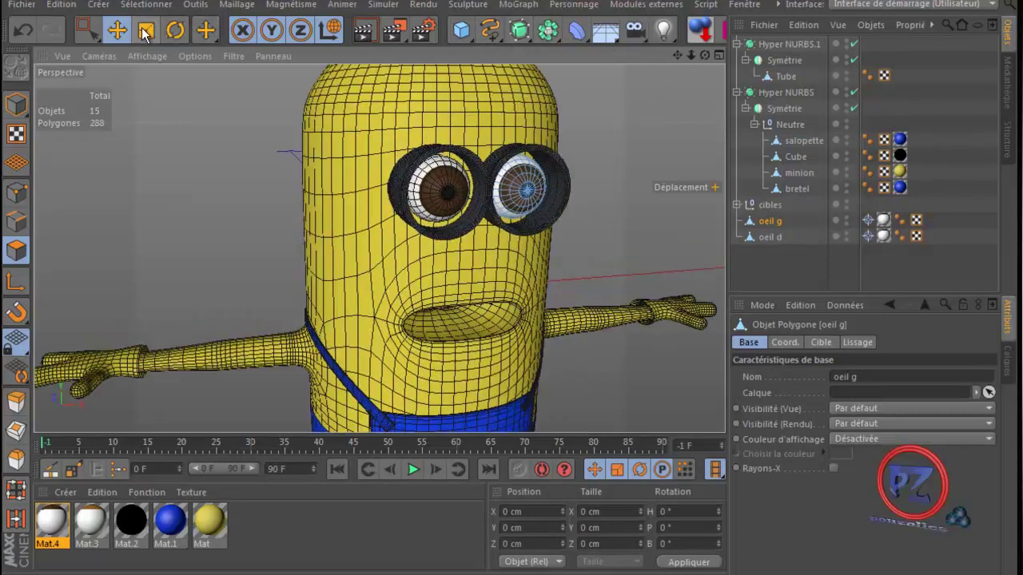
click(117, 32)
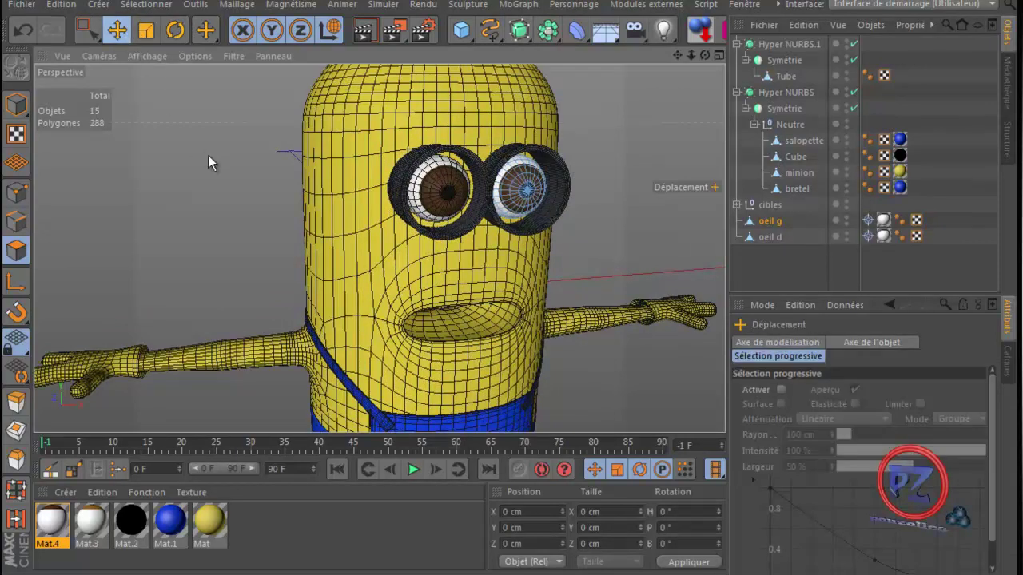
click(16, 103)
click(244, 173)
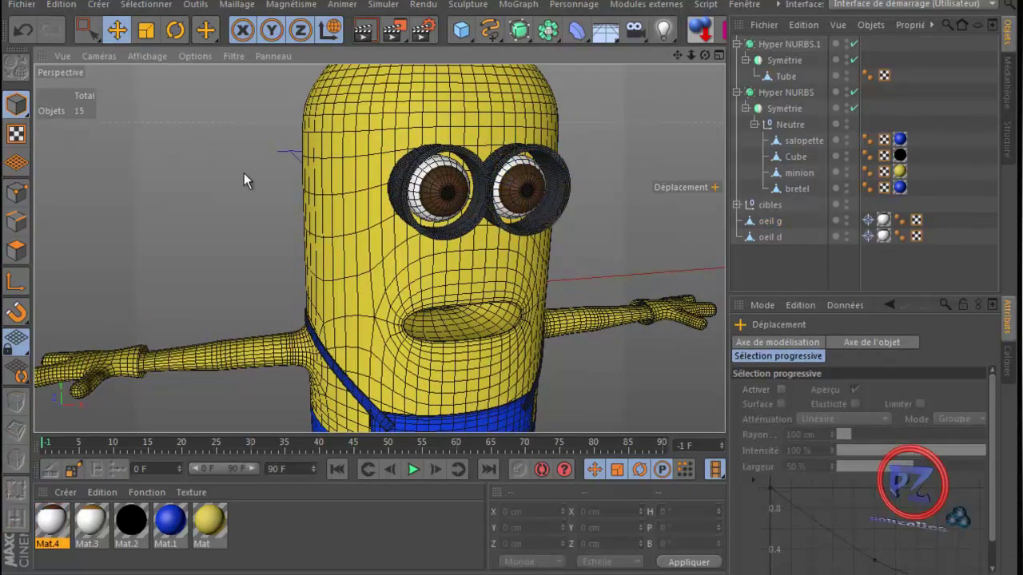
- Add a capsule primitive with a radius of 1 cm and a height of 3 cm
click(464, 31)
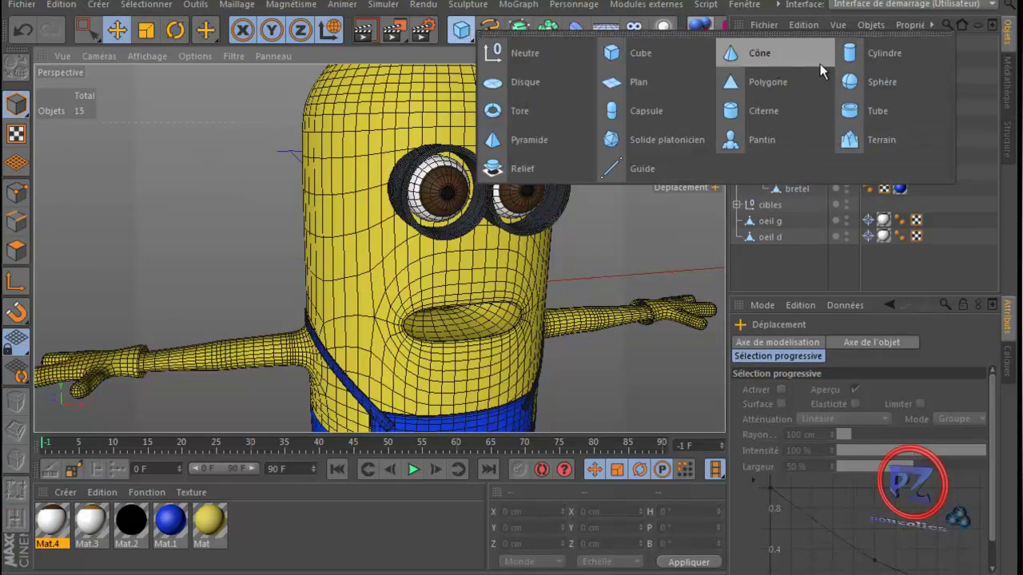
click(640, 116)
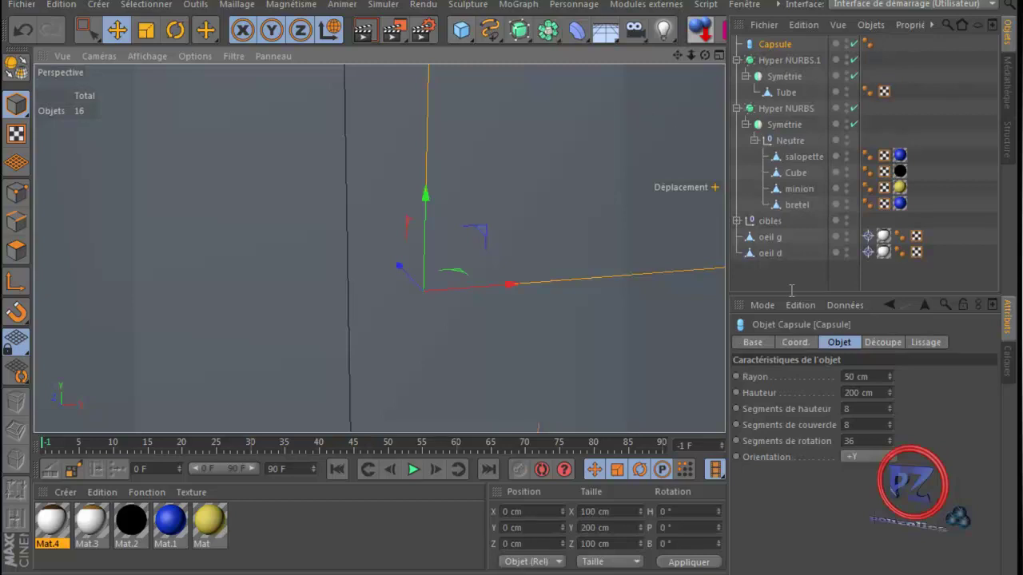
click(877, 373)
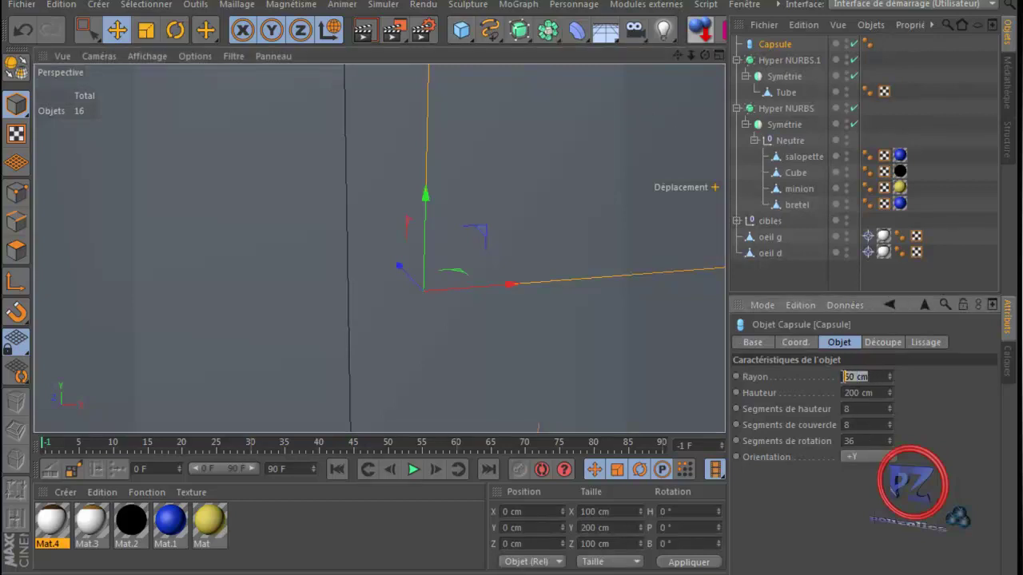
text(1)
click(884, 392)
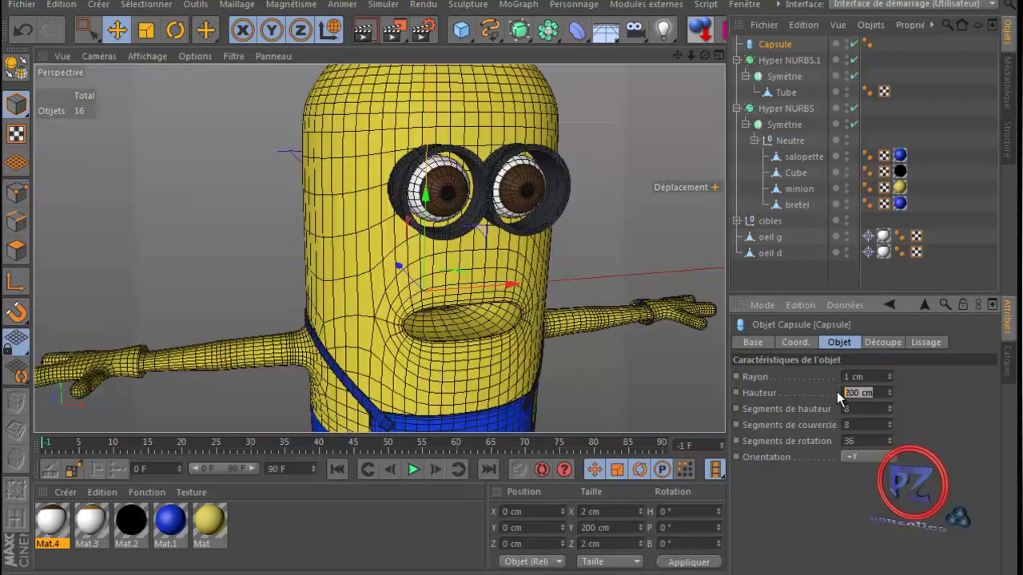
text(3)
- Move the capsule to the outer side of the goggle at eye height, about X -8.2, Y 14.9, Z -13.8 cm
drag(402, 266, 449, 340)
middle_click(562, 255)
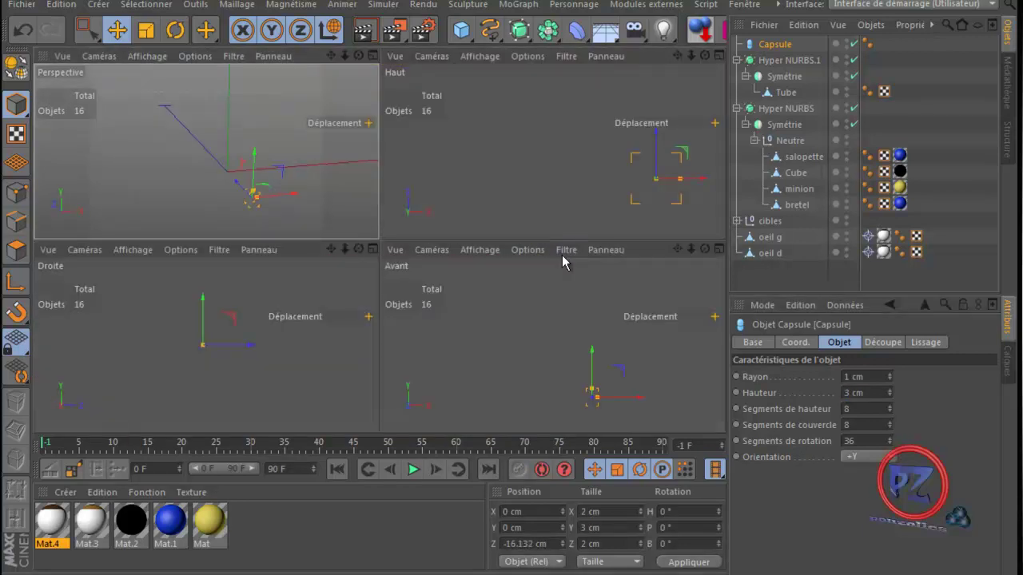
middle_click(533, 207)
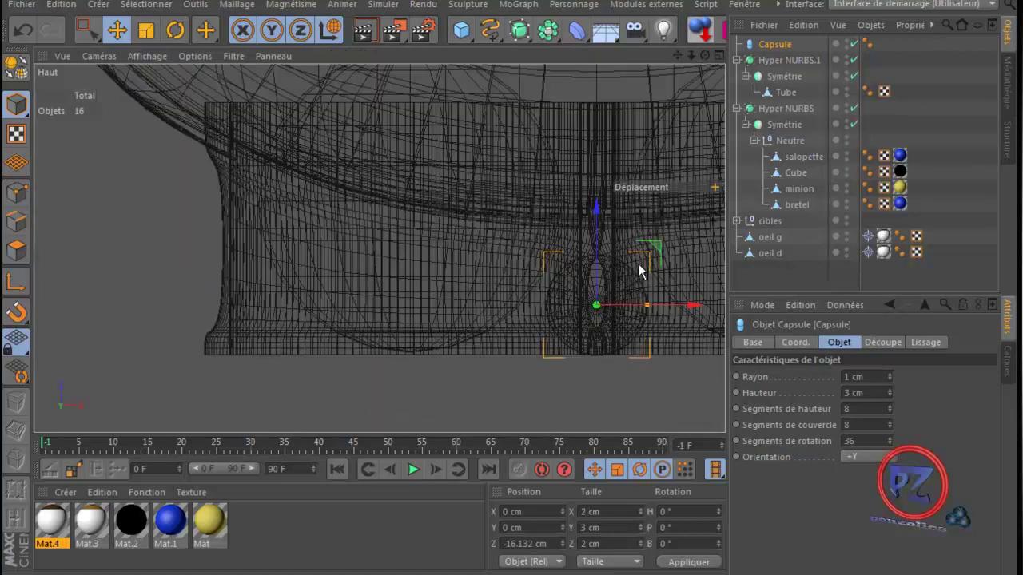
drag(657, 252, 243, 135)
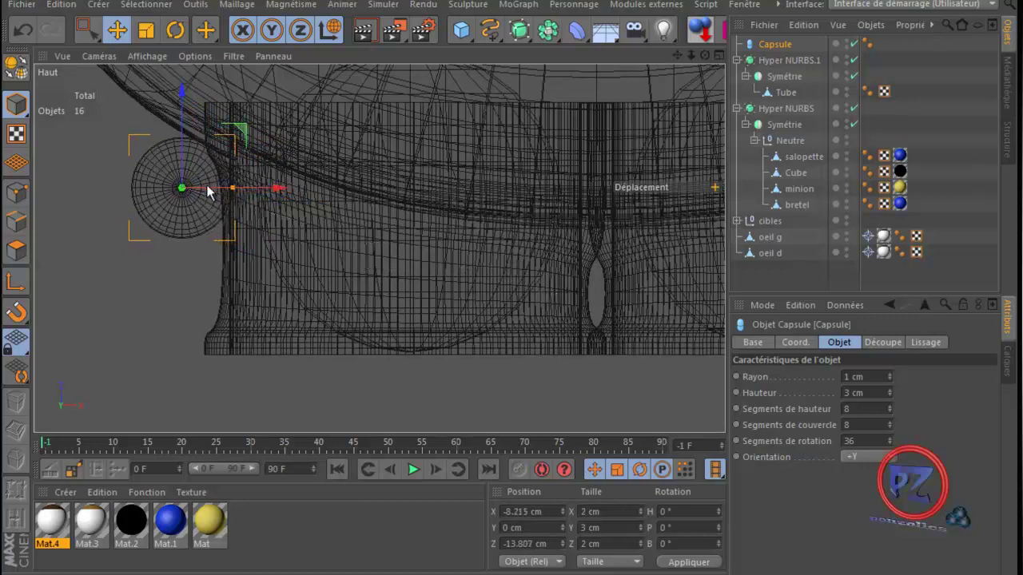
middle_click(148, 289)
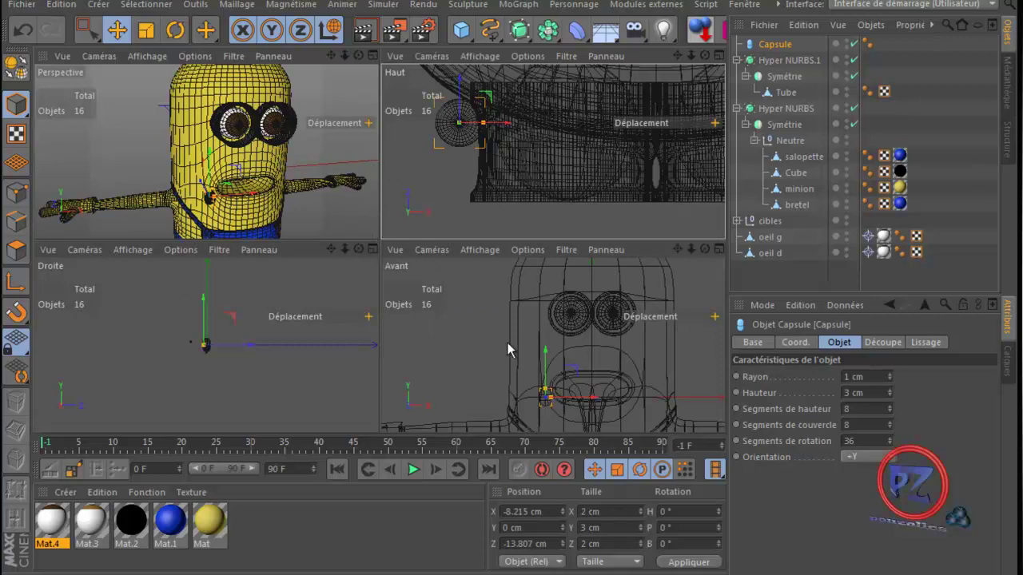
drag(545, 353, 552, 273)
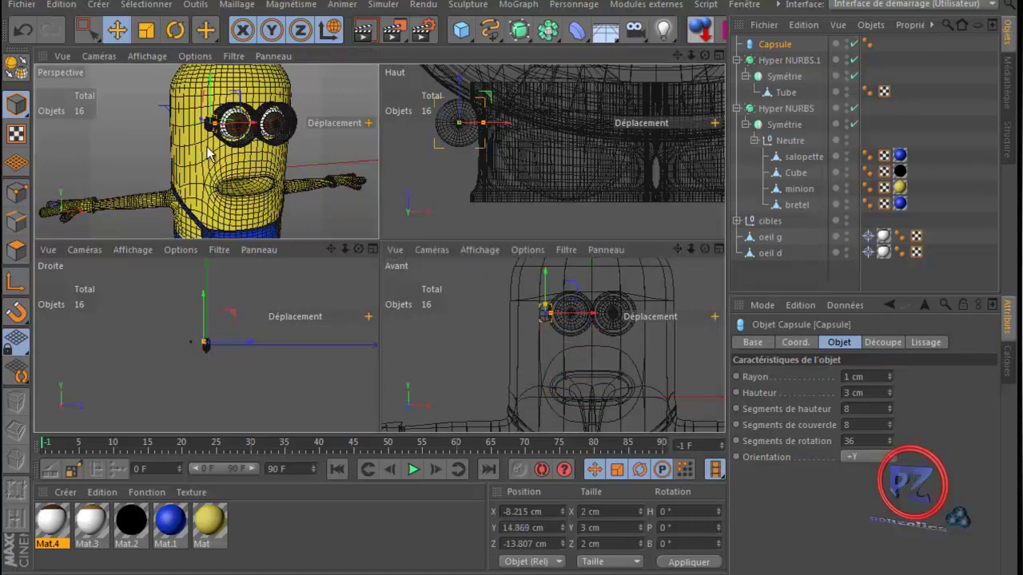
- Try a radius of 0.4 cm on the capsule beside the goggle
middle_click(208, 154)
drag(705, 58, 698, 51)
scroll(532, 282, up, 4)
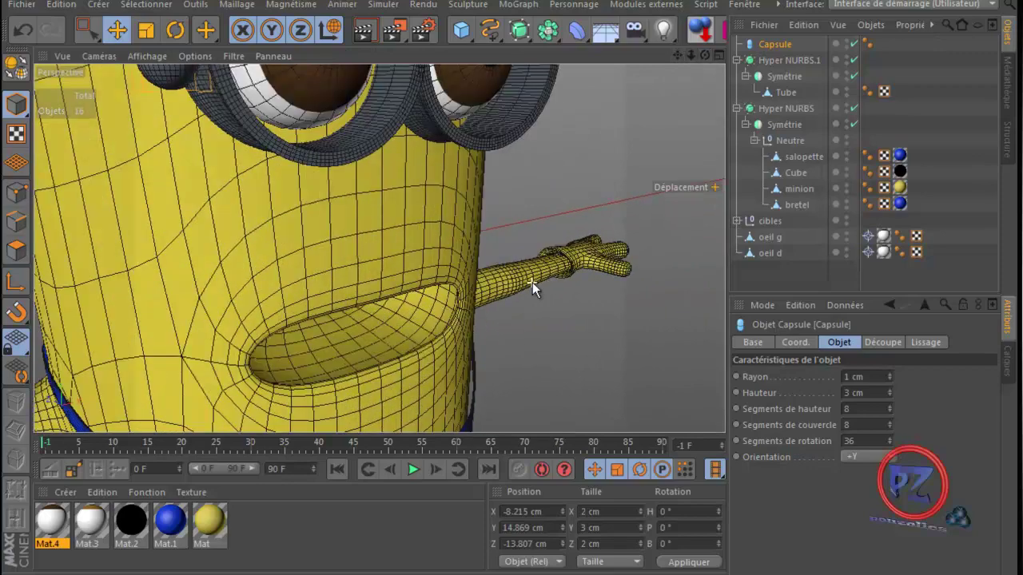
drag(676, 56, 651, 70)
scroll(607, 152, down, 2)
scroll(607, 164, down, 1)
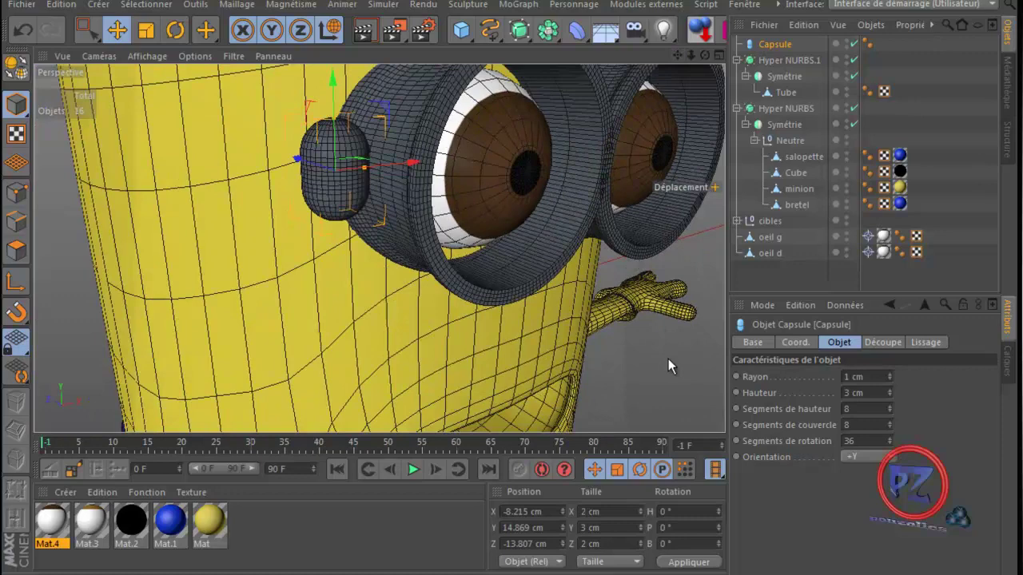
click(868, 376)
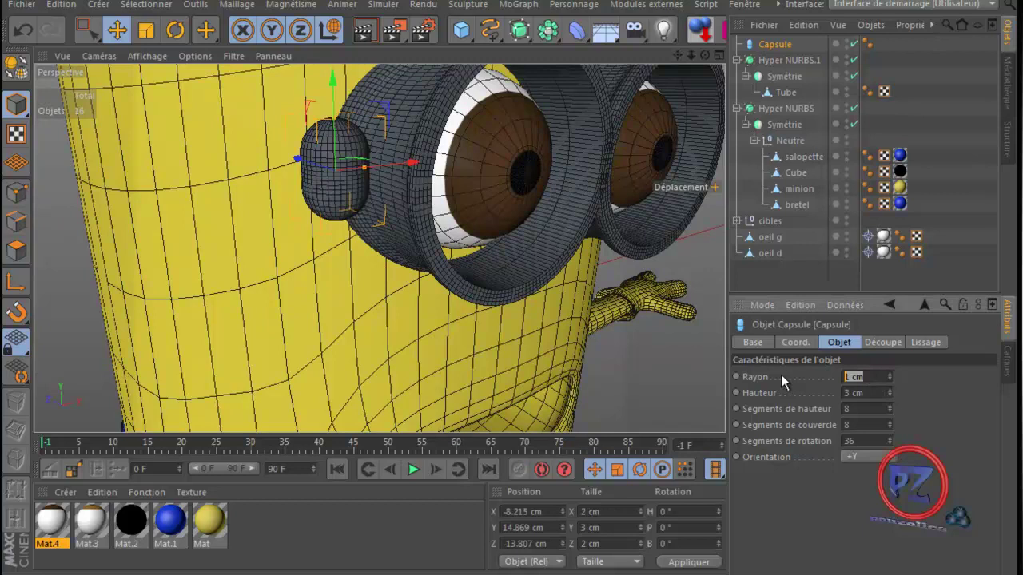
text(0.4)
key(Return)
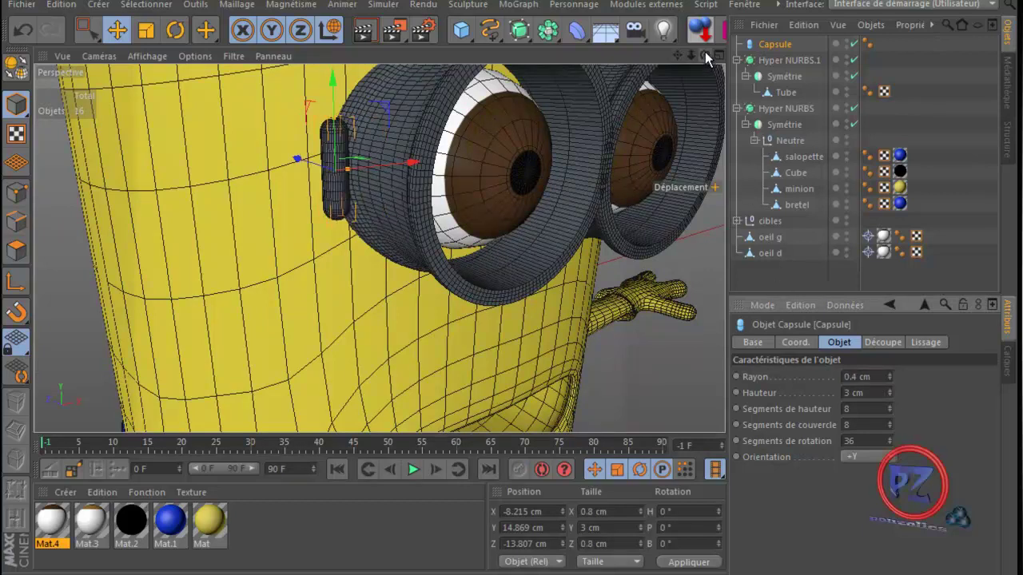
- Try a 0.2 cm radius on the capsule, and set it to 0.3 cm
drag(704, 55, 509, 332)
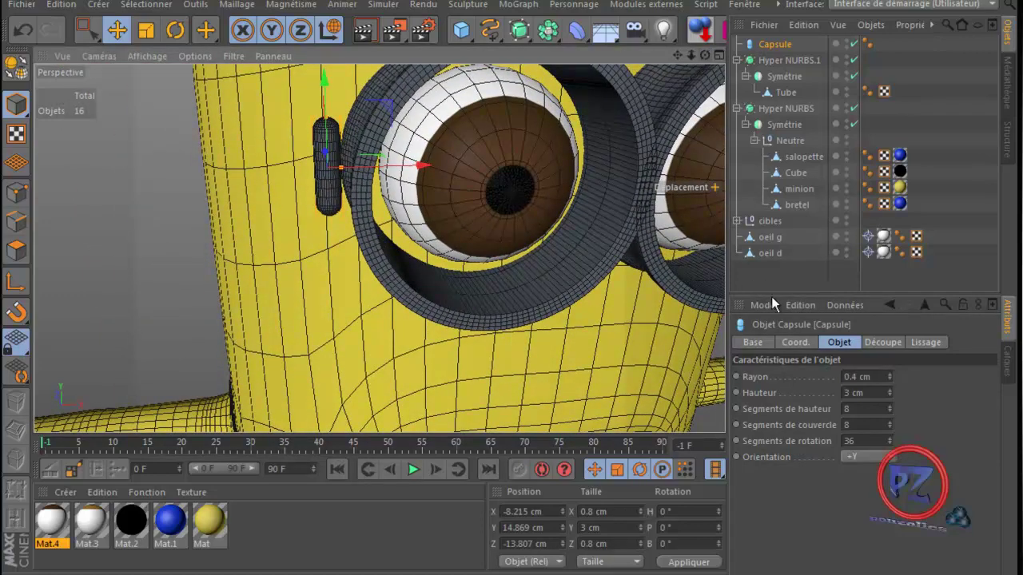
click(853, 376)
key(Return)
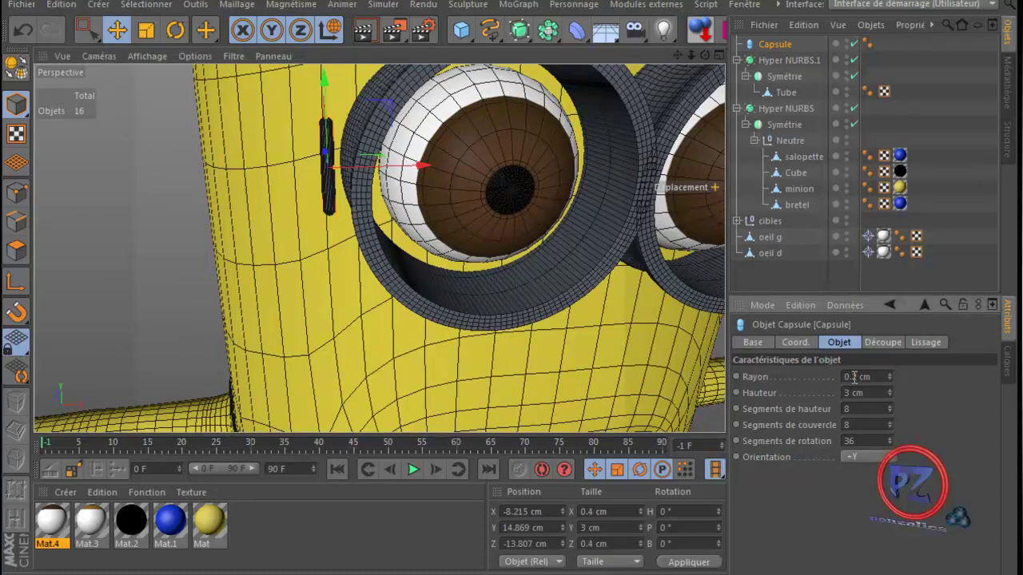
drag(858, 377, 850, 377)
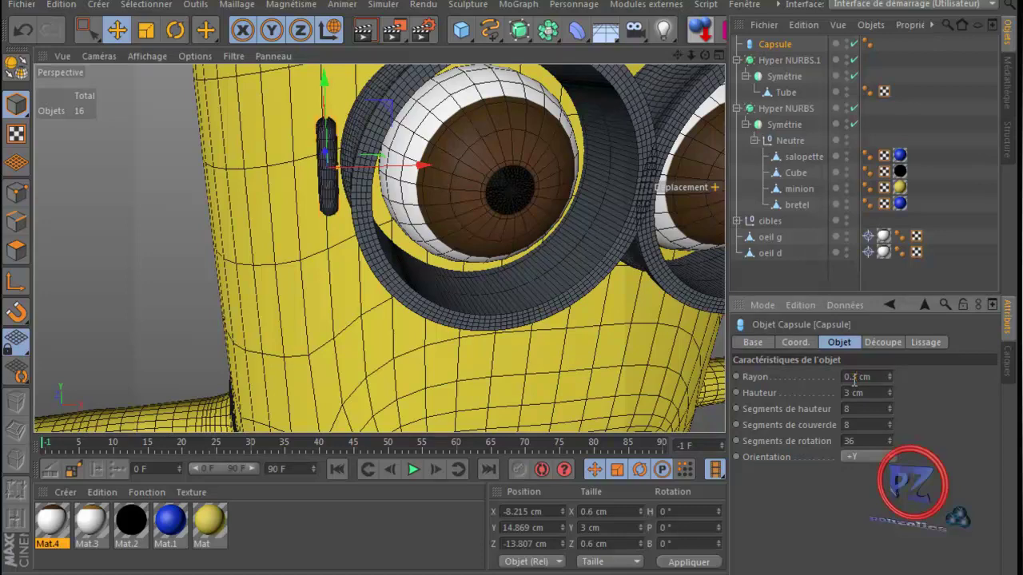
- Move the capsule inward against the goggle and back along Z towards the head, to about X -7.9, Z -12.8 cm
alt+drag(514, 334, 608, 76)
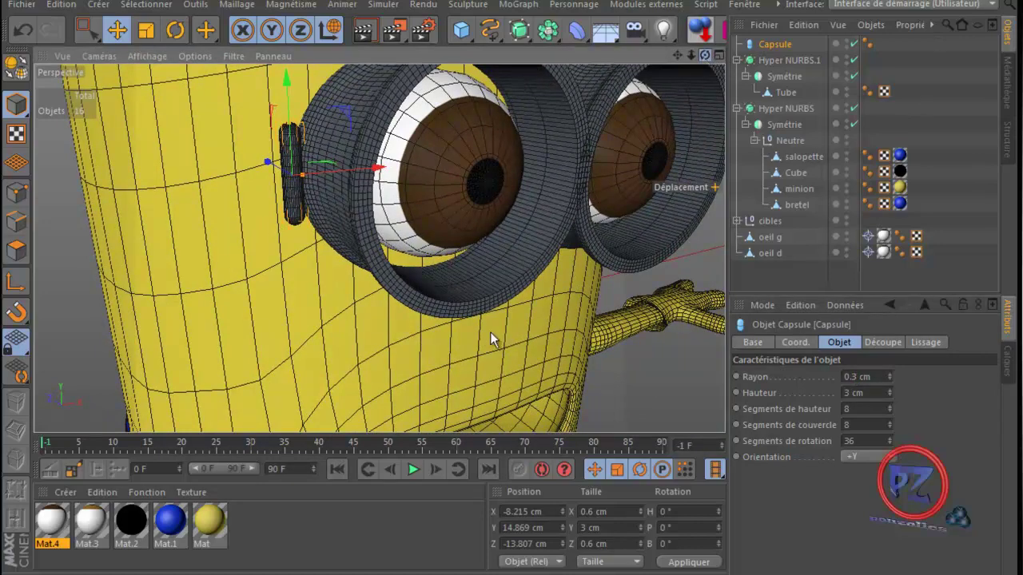
alt+drag(490, 332, 511, 340)
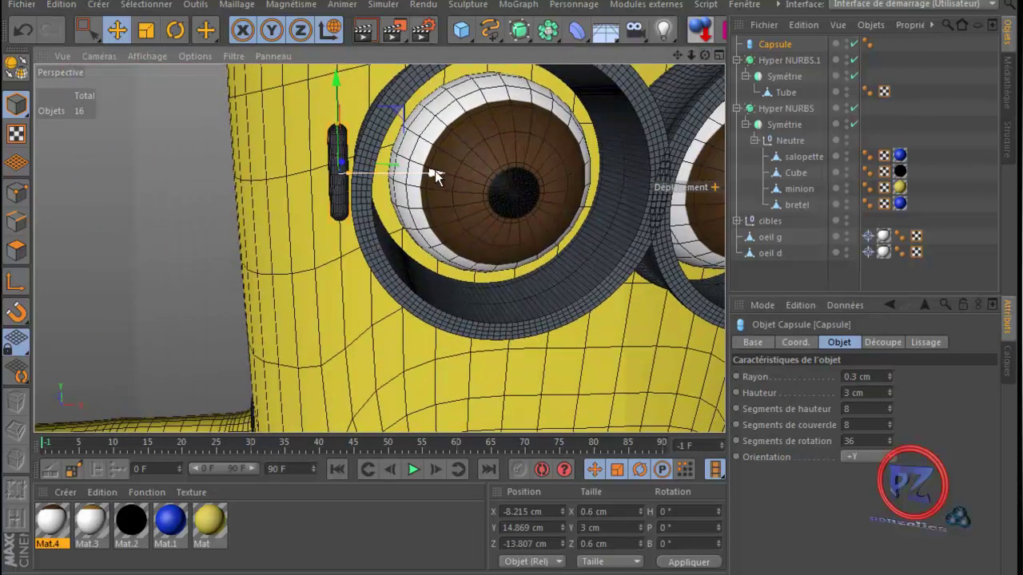
drag(435, 171, 445, 173)
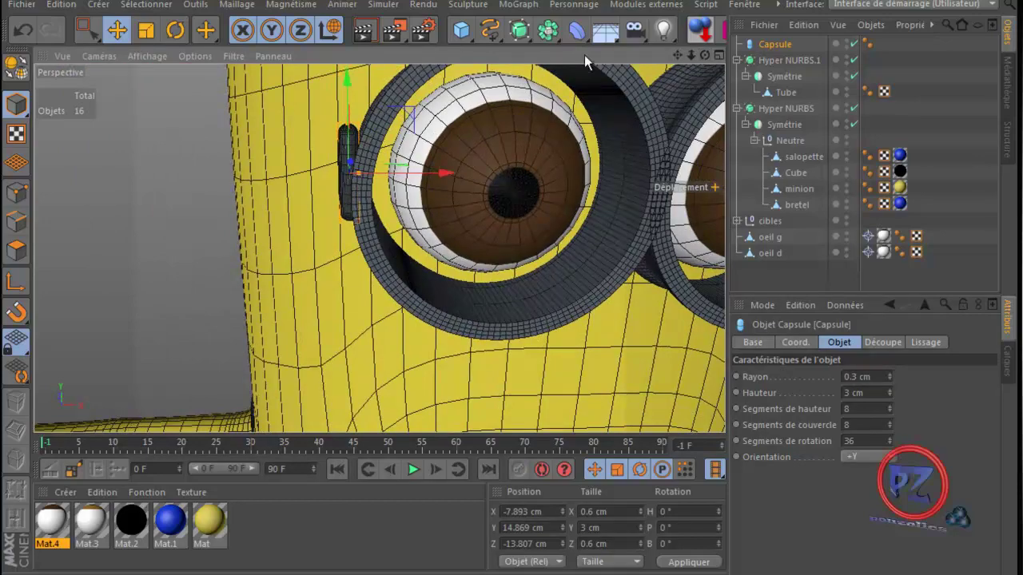
drag(674, 54, 699, 58)
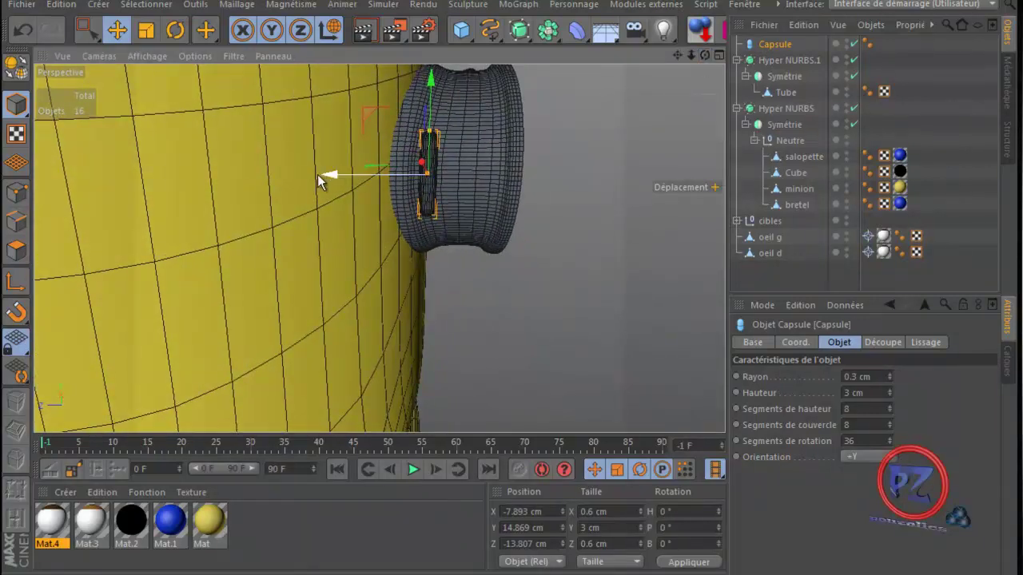
drag(333, 171, 320, 171)
drag(308, 171, 303, 171)
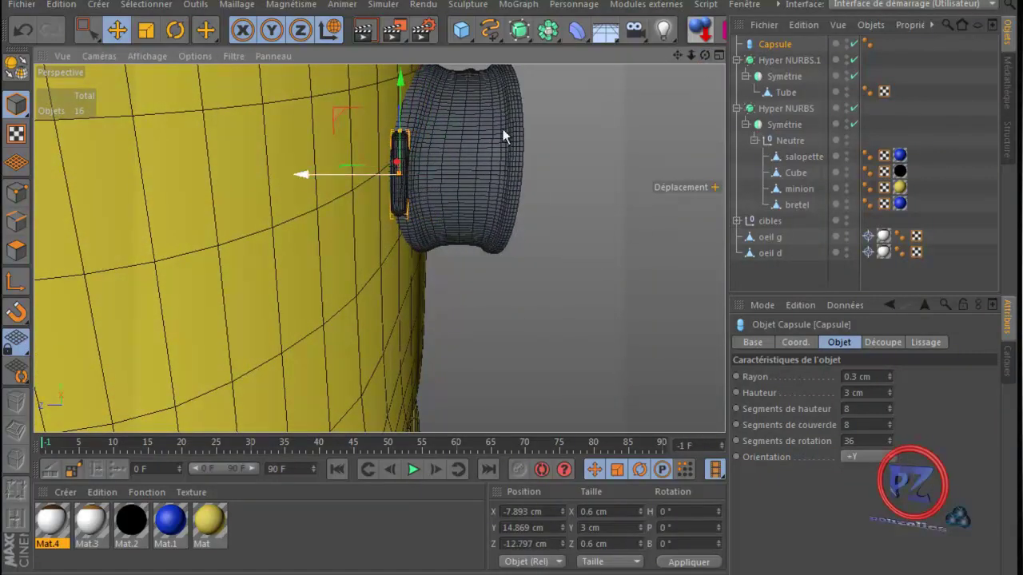
drag(705, 57, 511, 339)
scroll(622, 227, down, 8)
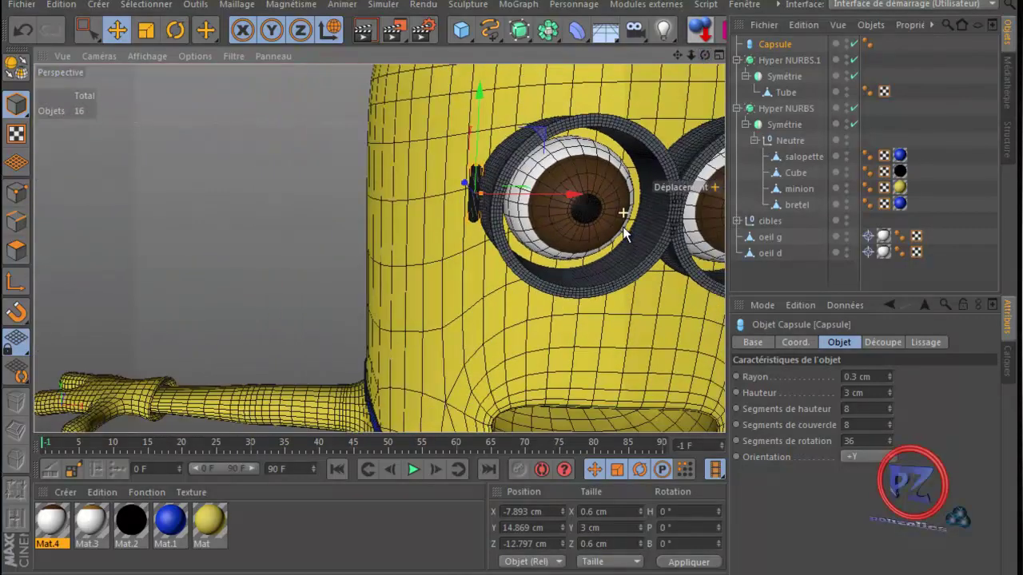
drag(679, 57, 483, 315)
scroll(648, 156, down, 3)
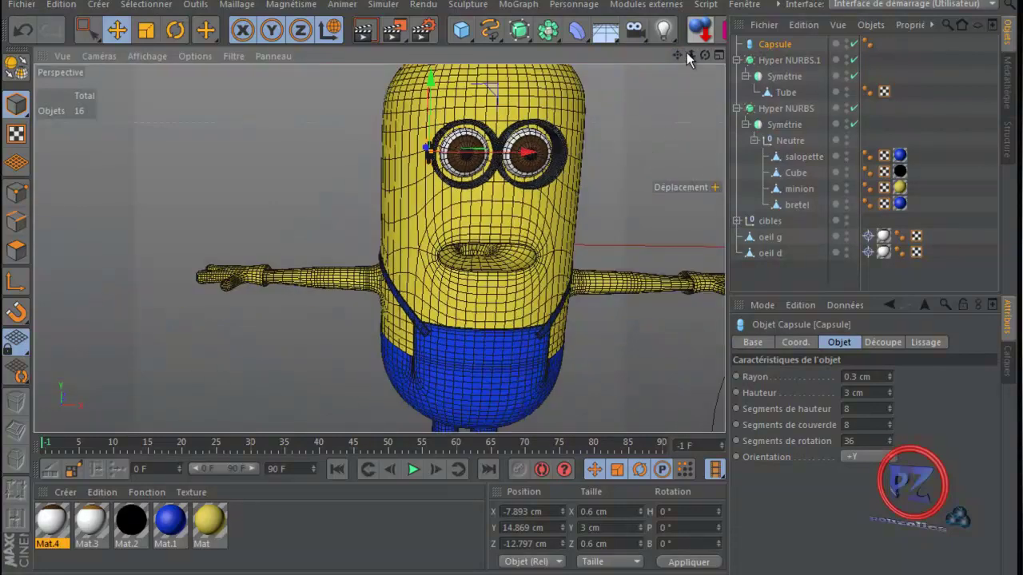
- Disable the body's Hyper NURBS and split the minion mesh's waist-height polygon loop off into a separate object
drag(686, 53, 379, 244)
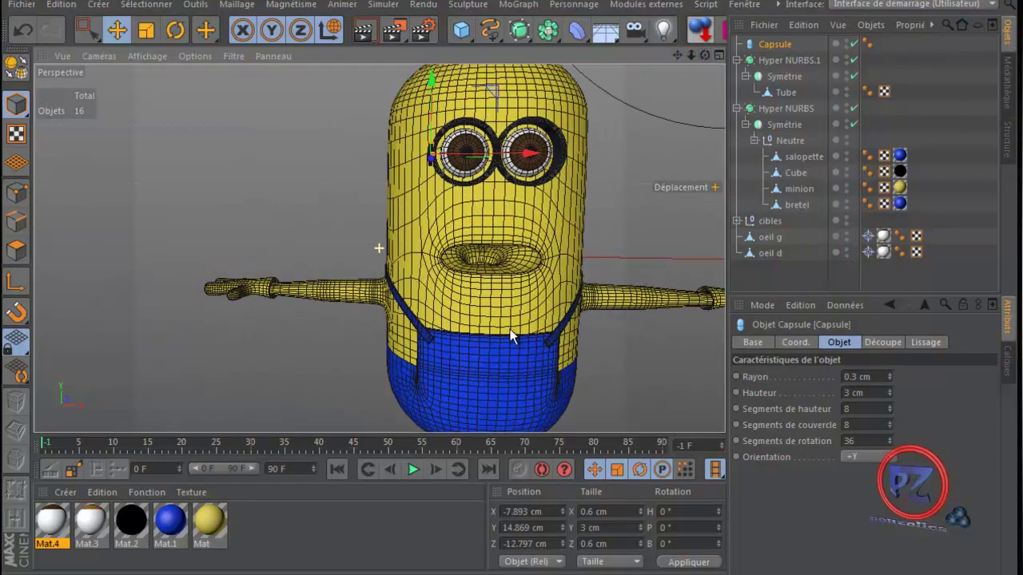
click(853, 108)
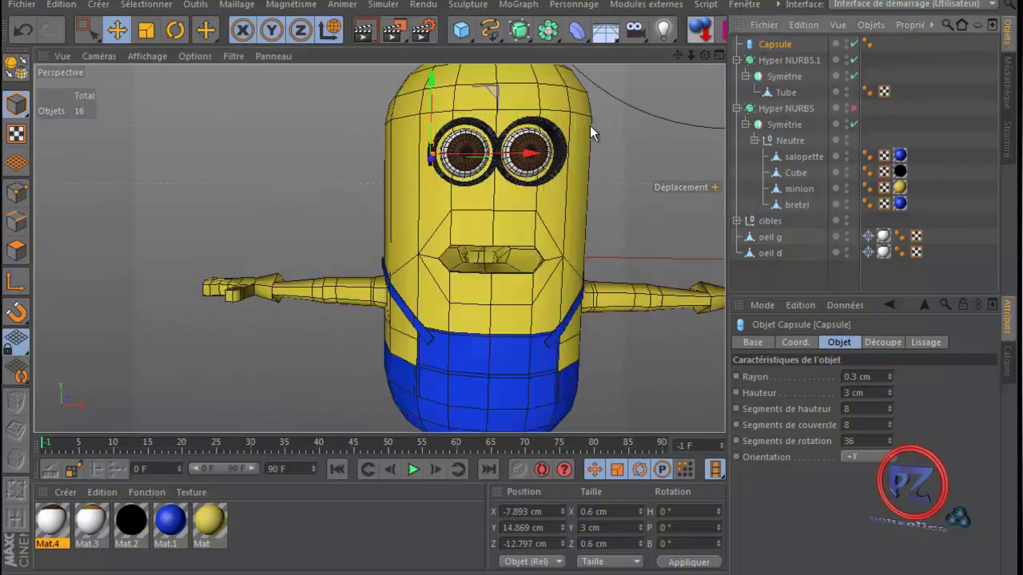
click(799, 188)
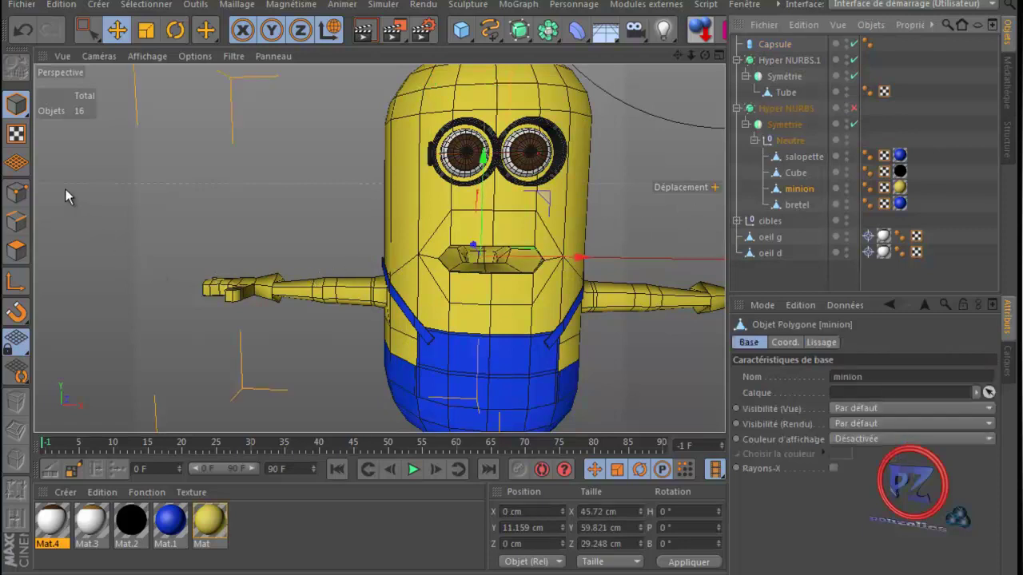
click(17, 250)
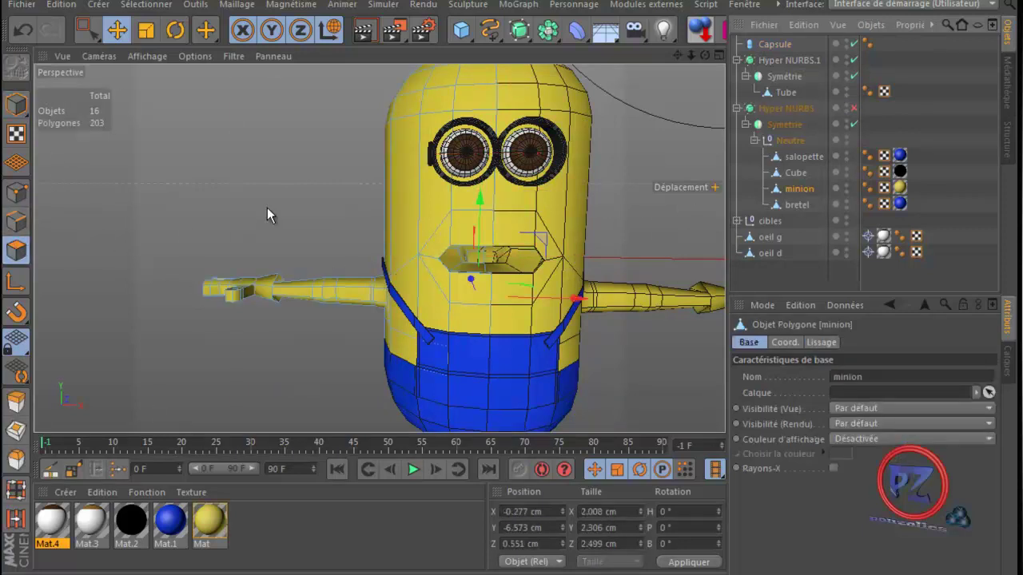
key(u)
key(l)
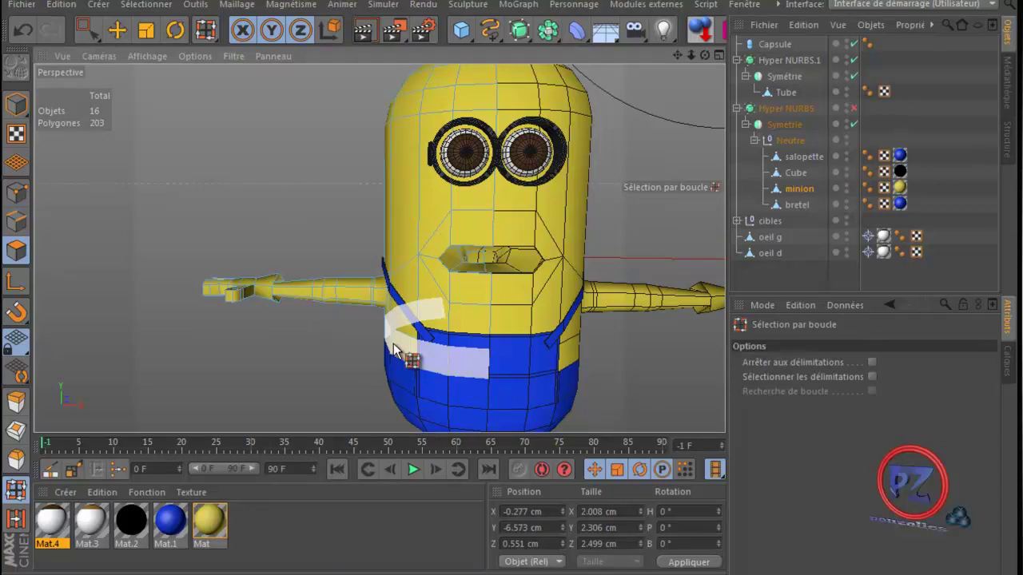
click(393, 350)
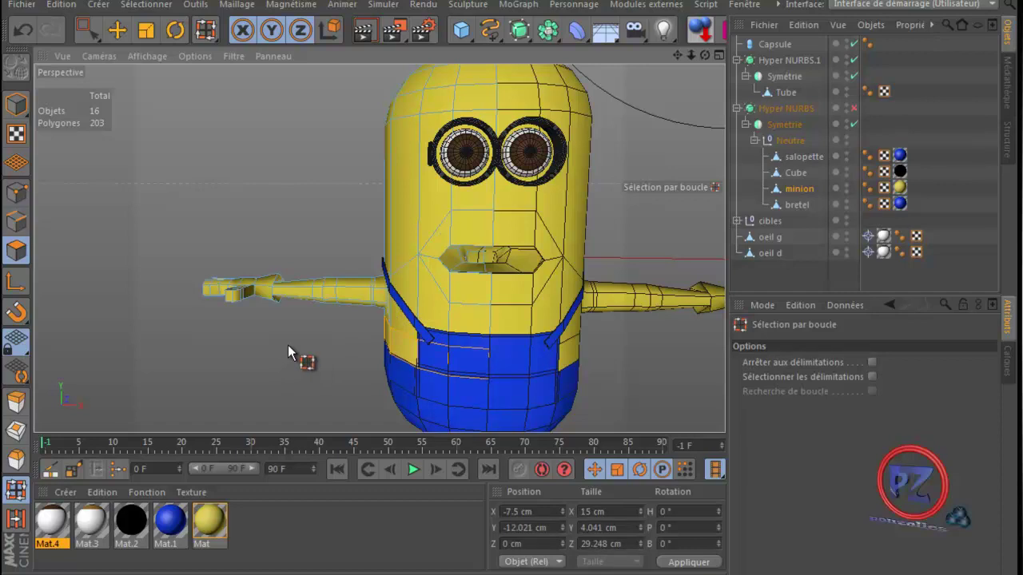
right_click(256, 95)
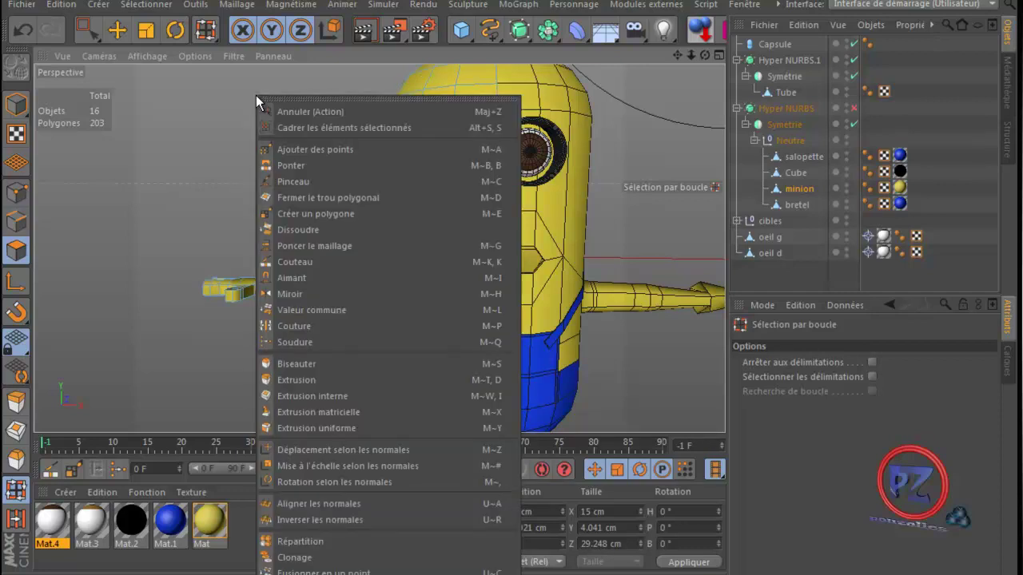
click(268, 98)
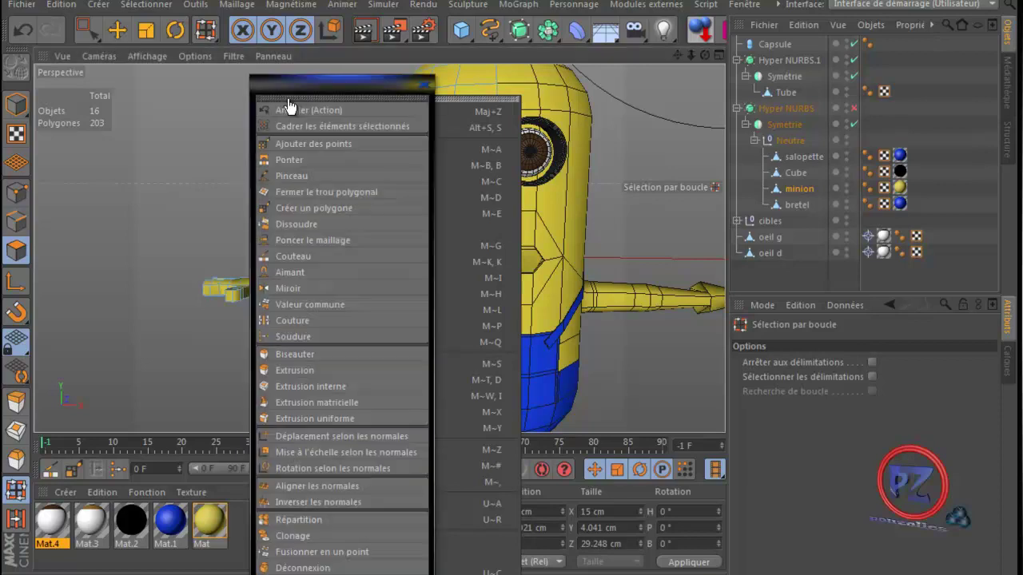
drag(310, 80, 286, 1)
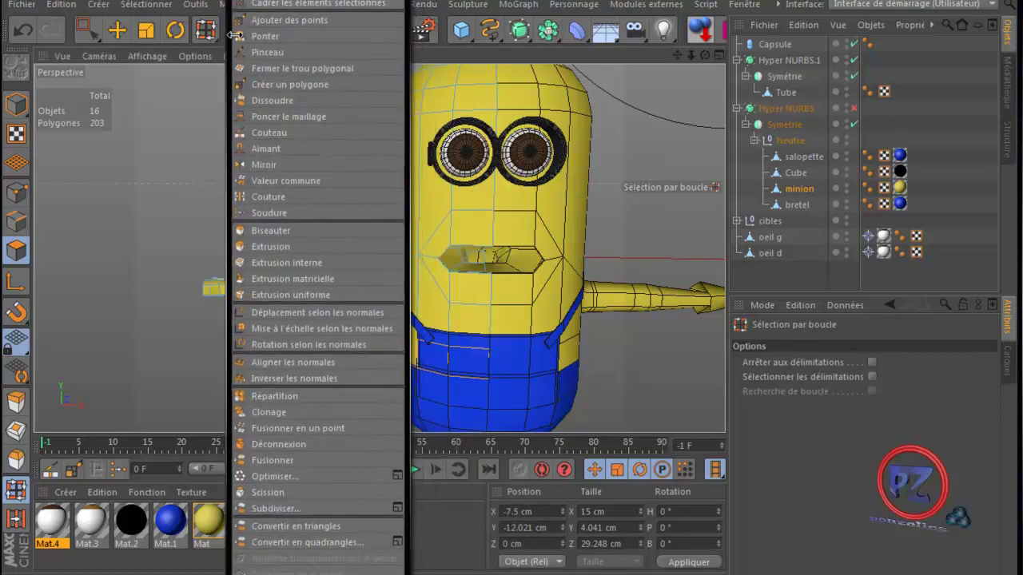
click(273, 492)
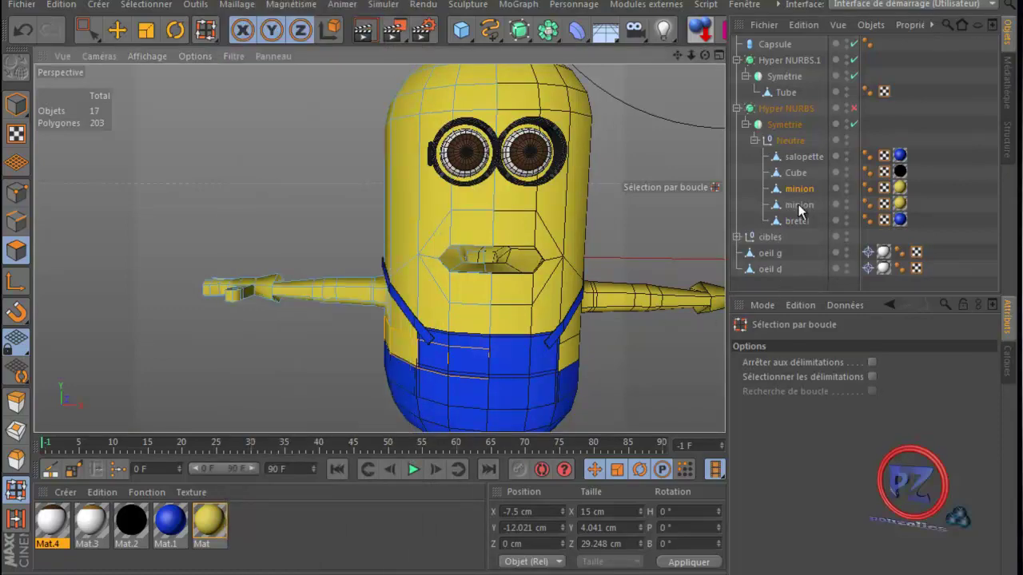
- Rename the split-off polygon ring as "sangle lunettes"
click(798, 206)
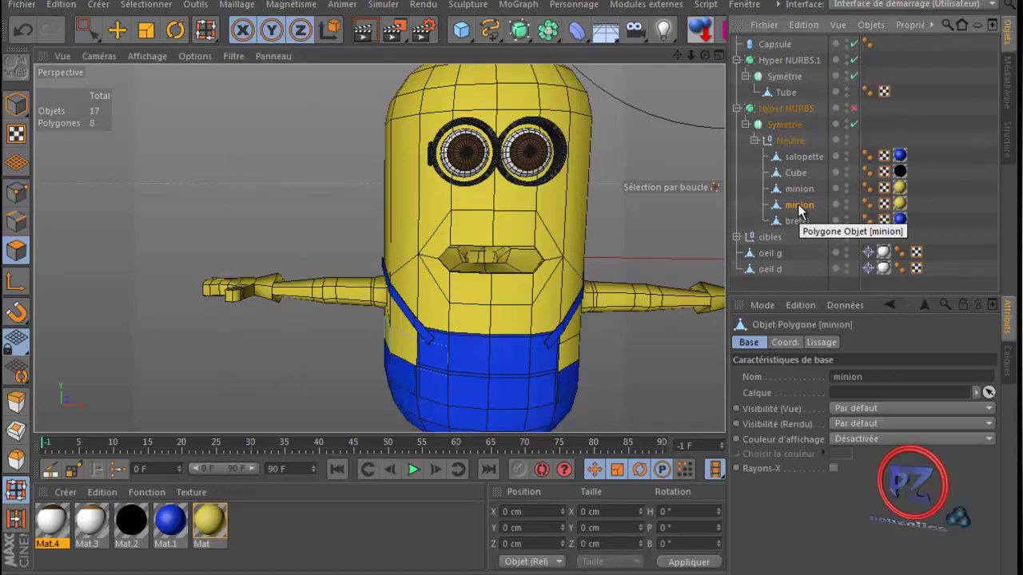
double_click(798, 205)
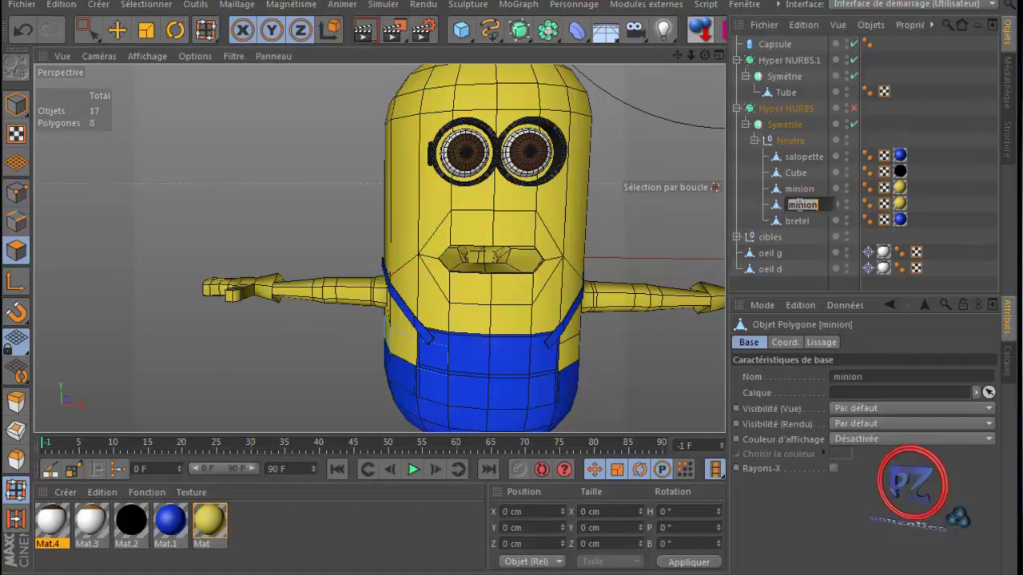
text(sa)
text(ngle)
text( lunett)
text(es)
click(757, 205)
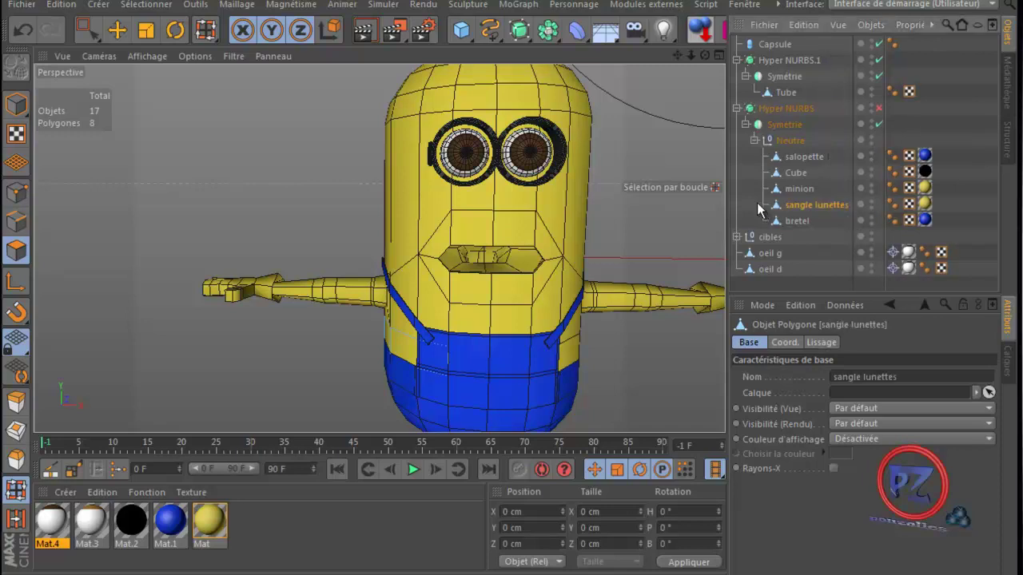
- Move the whole sangle lunettes strap up the body to just above the mouth, at about Y 28.9 cm
click(16, 104)
click(115, 31)
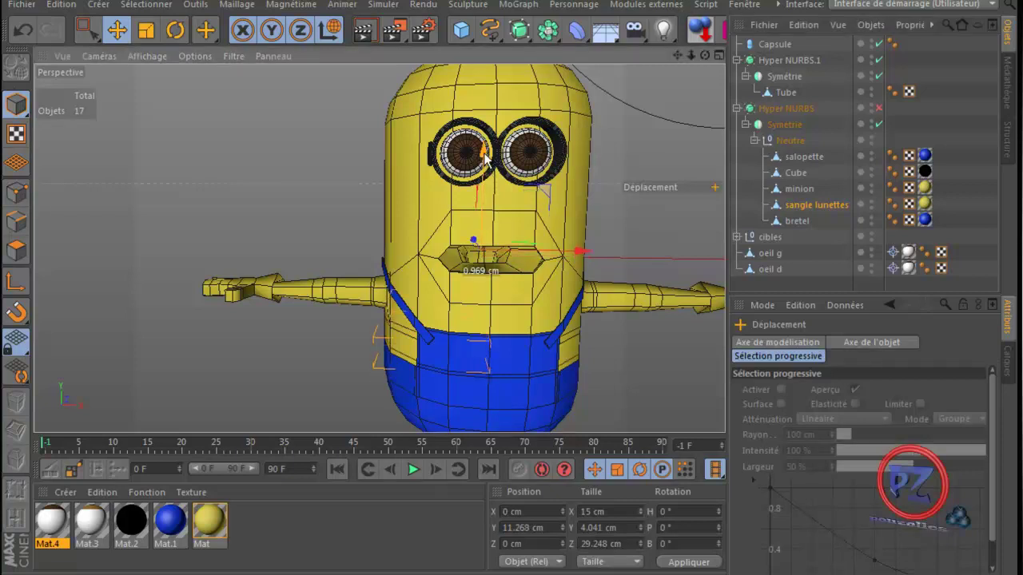
drag(484, 170, 496, 67)
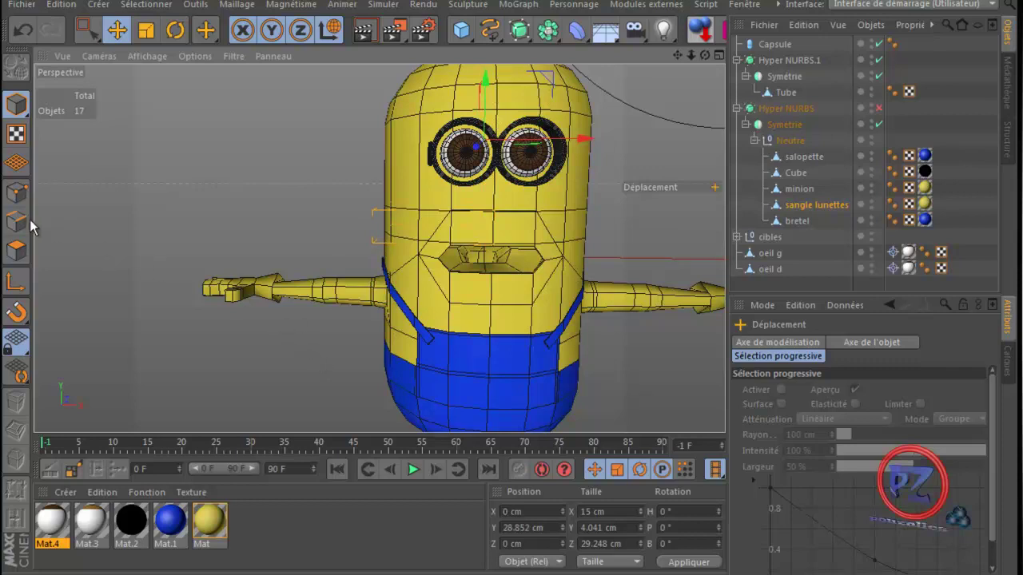
- Lower only the strap's object axis to the middle of the band in the front view, to about Y 16.6 cm
click(14, 284)
middle_click(186, 324)
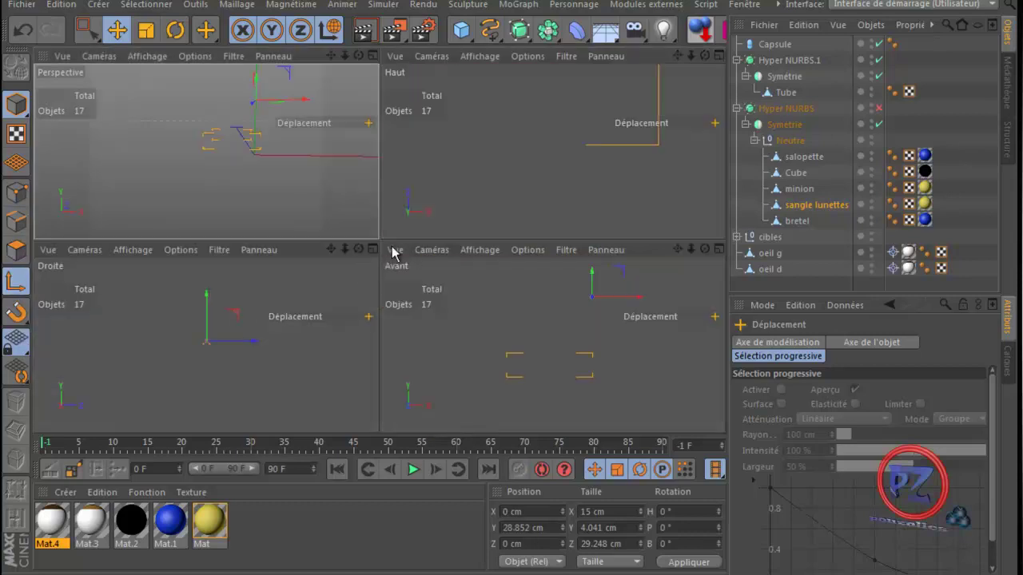
middle_click(453, 317)
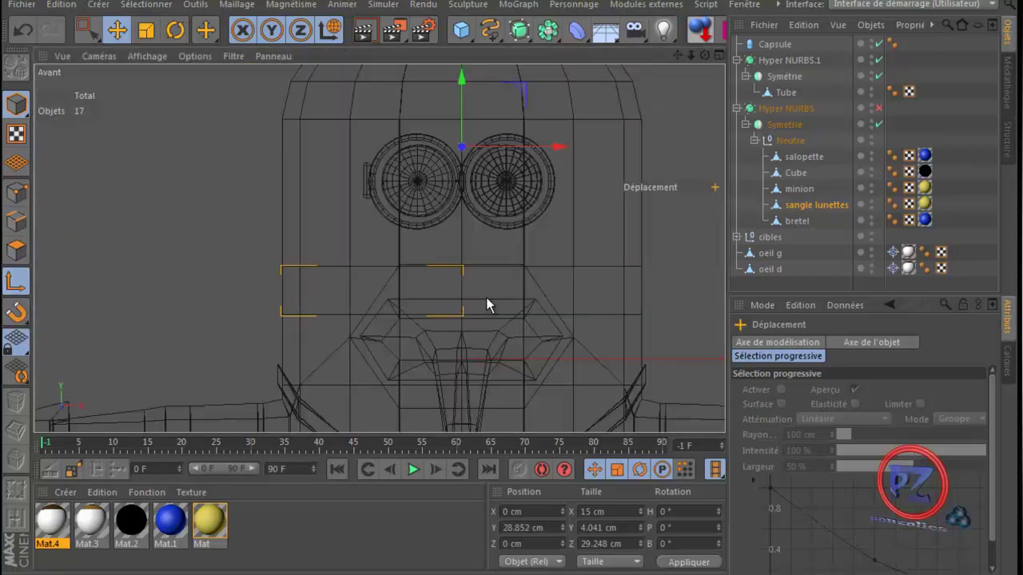
drag(461, 74, 461, 225)
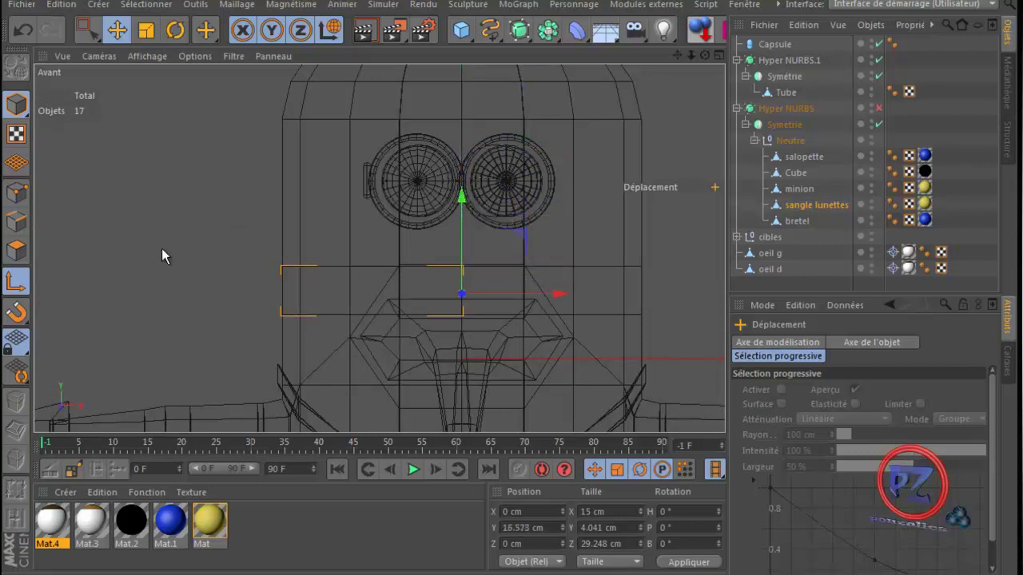
click(16, 279)
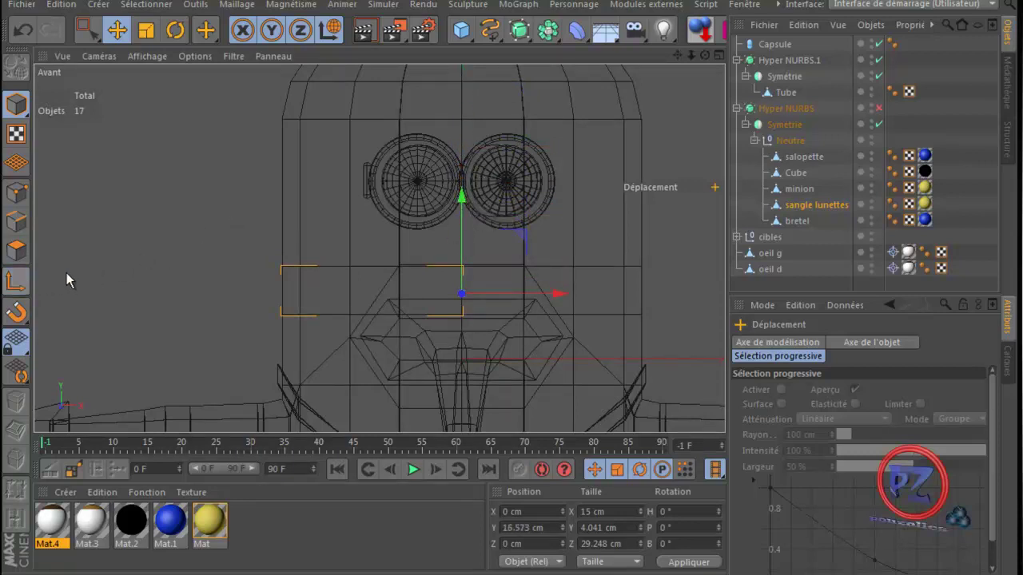
- Raise the strap to the centre of the goggles at Y 25.9 cm and scale its height down to about 2.3 cm
drag(461, 198, 462, 93)
scroll(503, 142, up, 4)
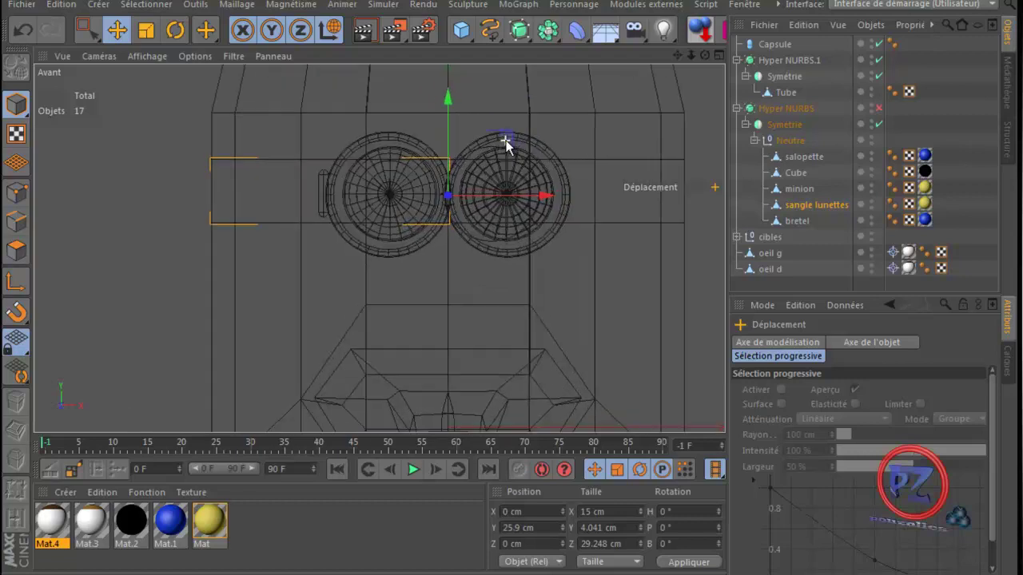
click(147, 31)
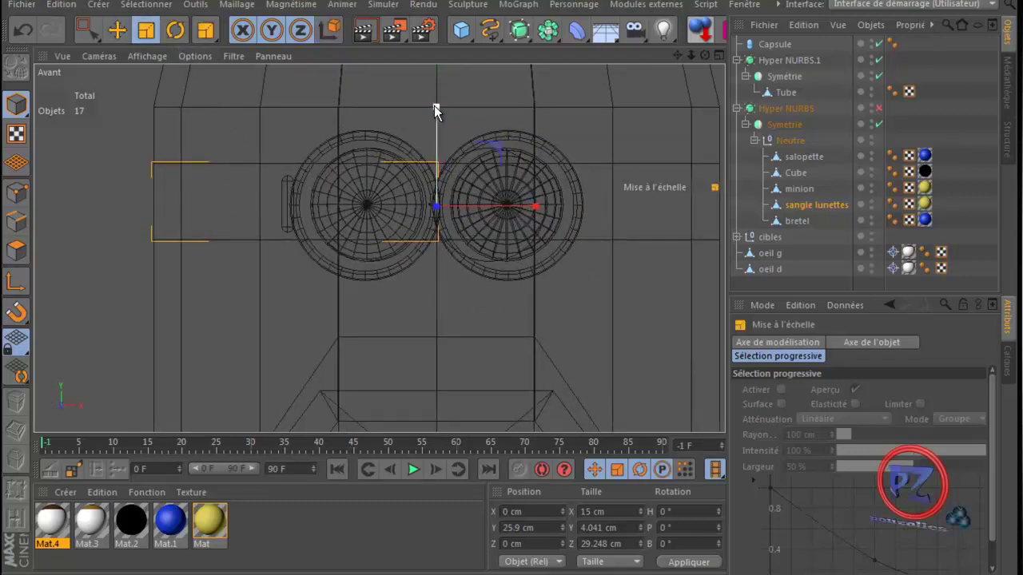
drag(433, 107, 442, 150)
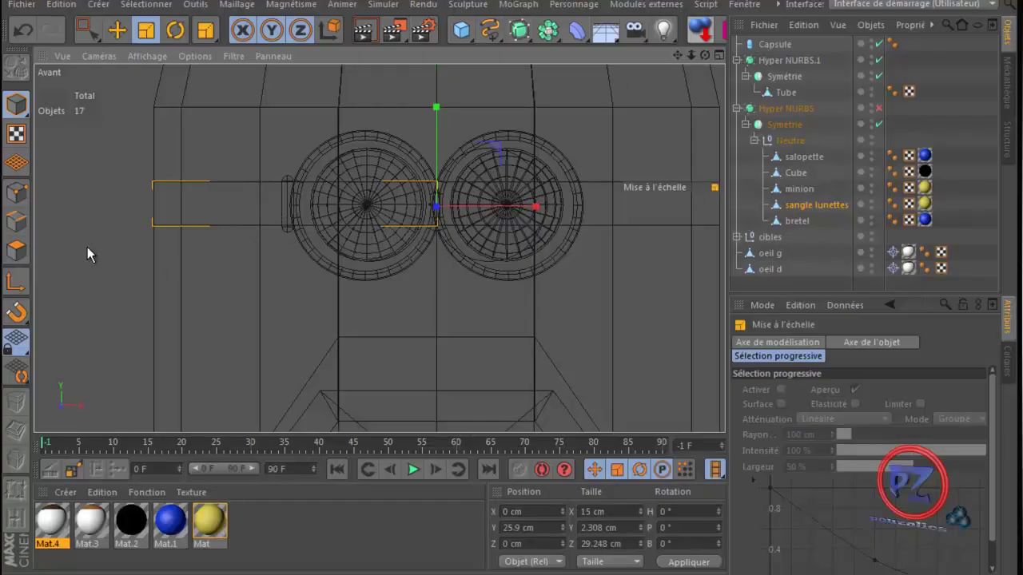
- Hide the minion body and delete the strap's two front centre points between the goggles, limiting the selection to visible elements
click(873, 190)
click(871, 185)
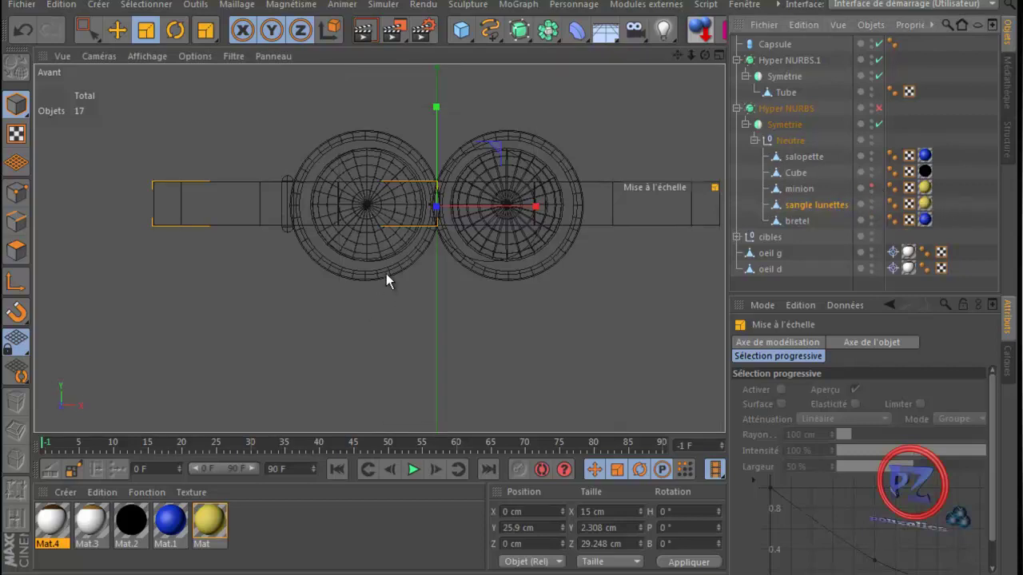
click(16, 193)
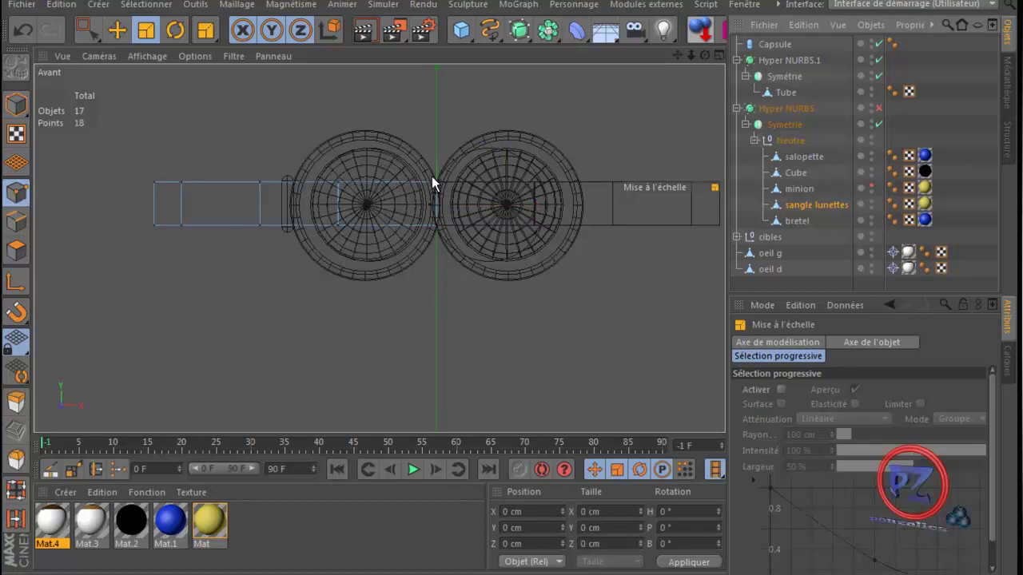
click(82, 26)
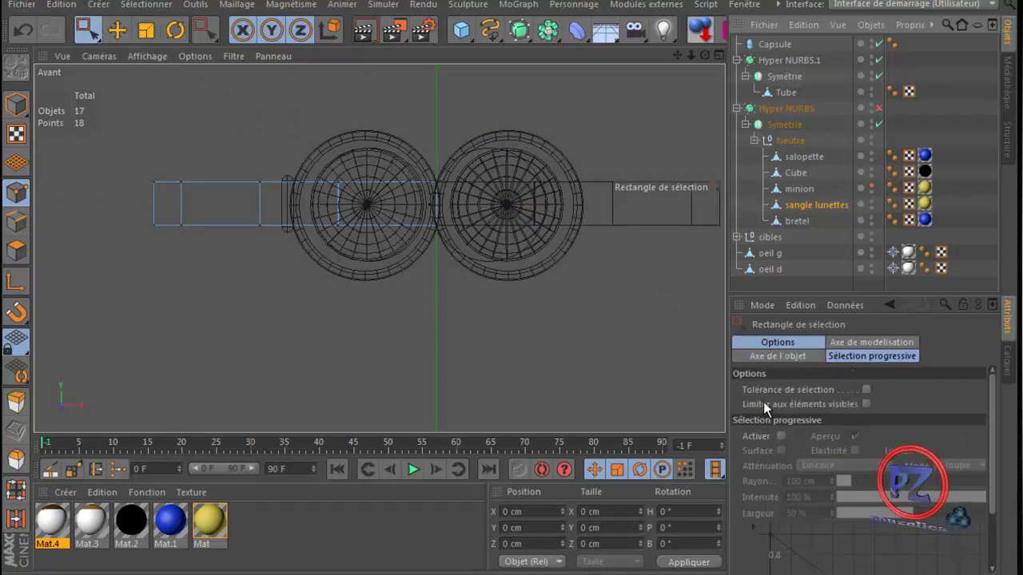
click(866, 404)
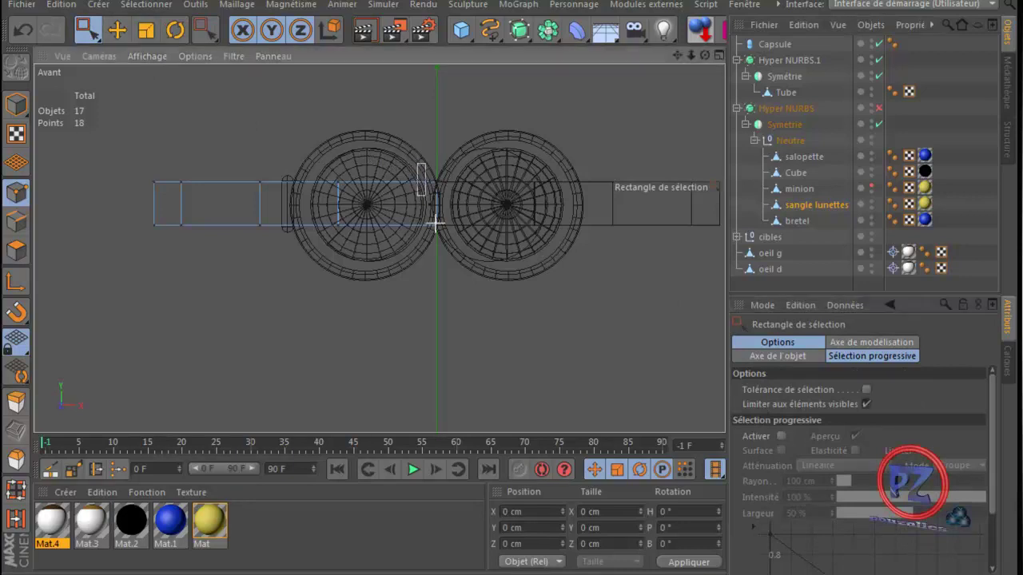
click(450, 248)
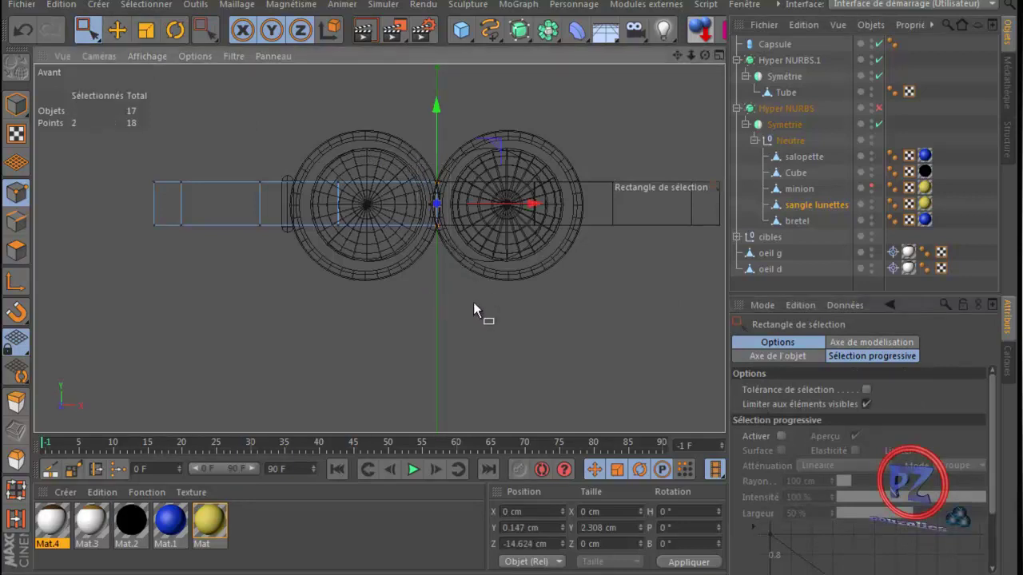
key(Delete)
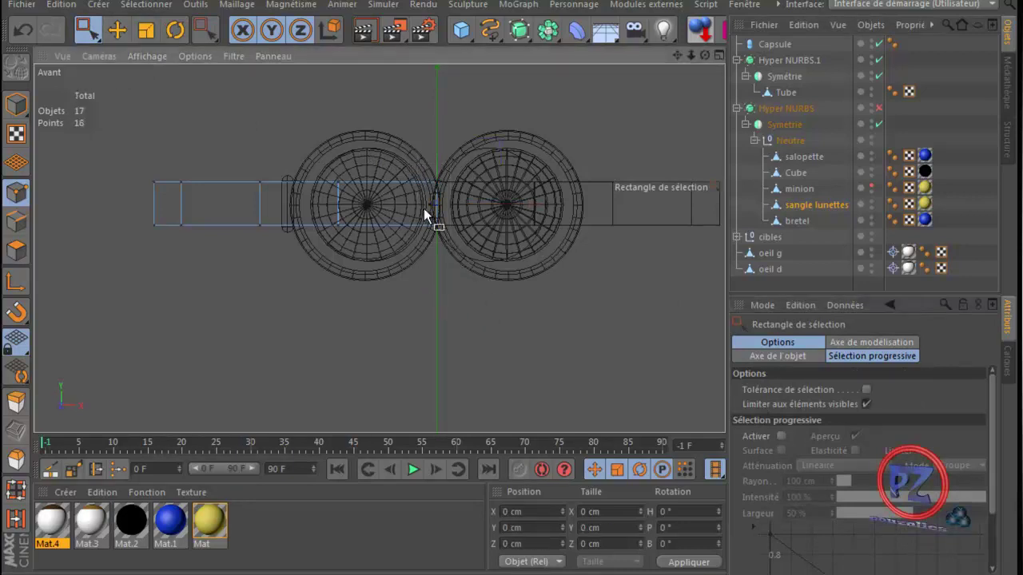
- Examine the trimmed strap in perspective with the minion body shown and hidden, and return to the front view
middle_click(391, 325)
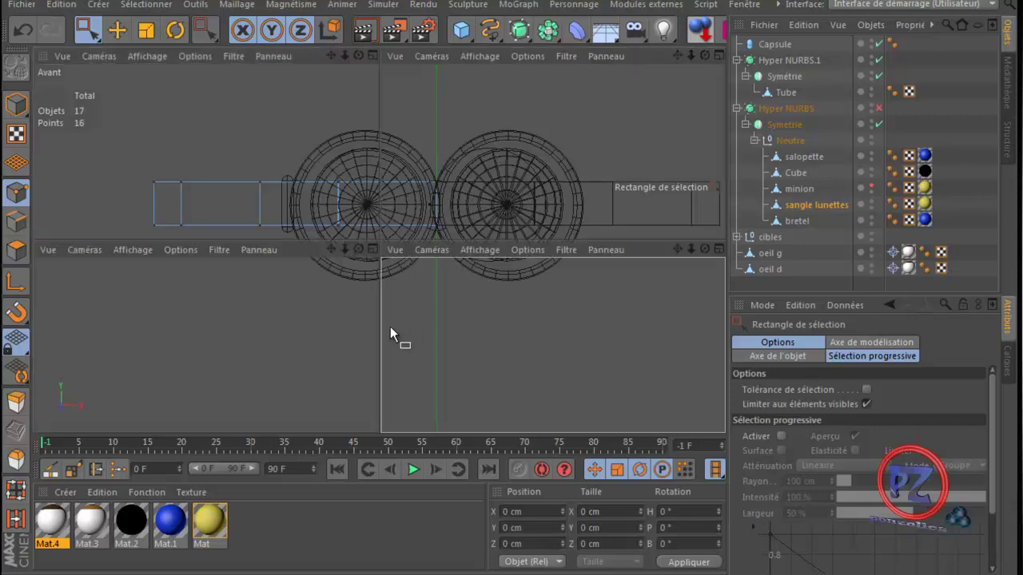
middle_click(320, 187)
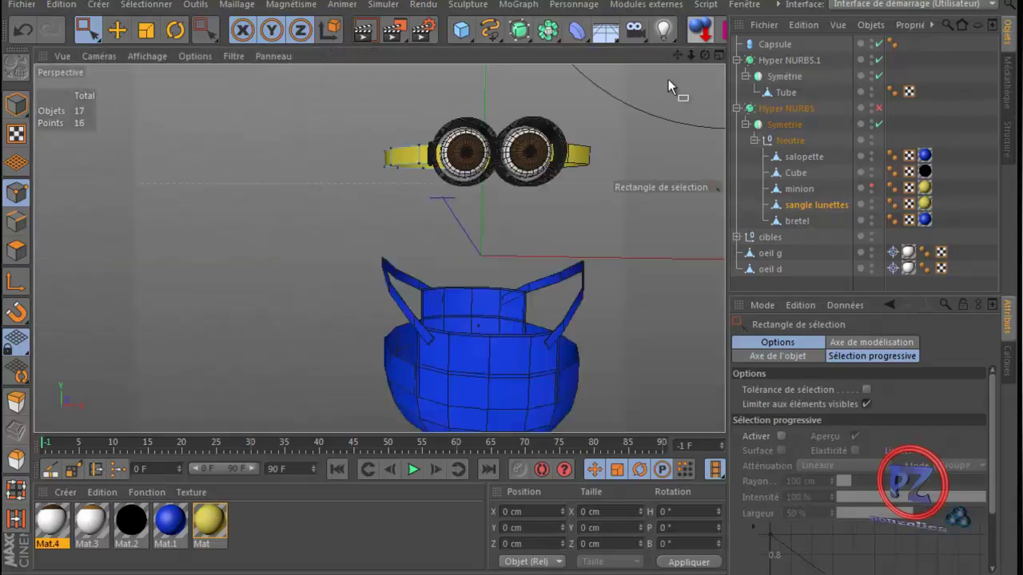
drag(707, 55, 514, 338)
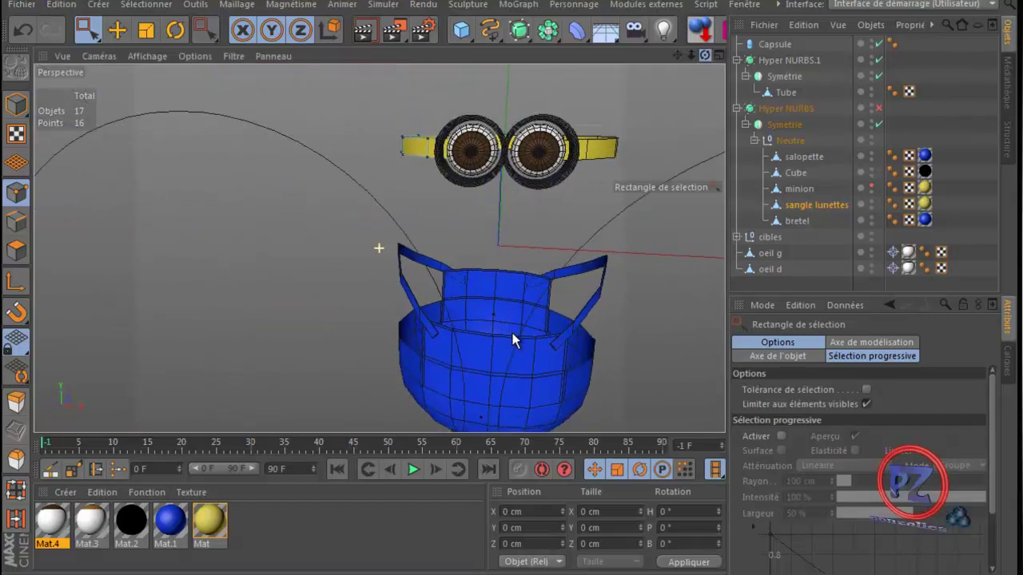
click(870, 185)
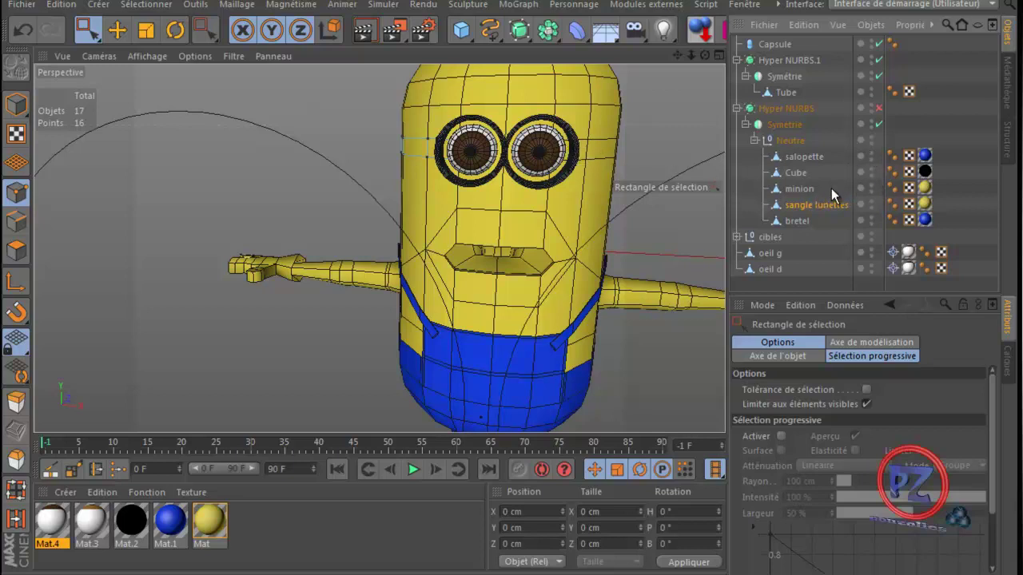
click(871, 184)
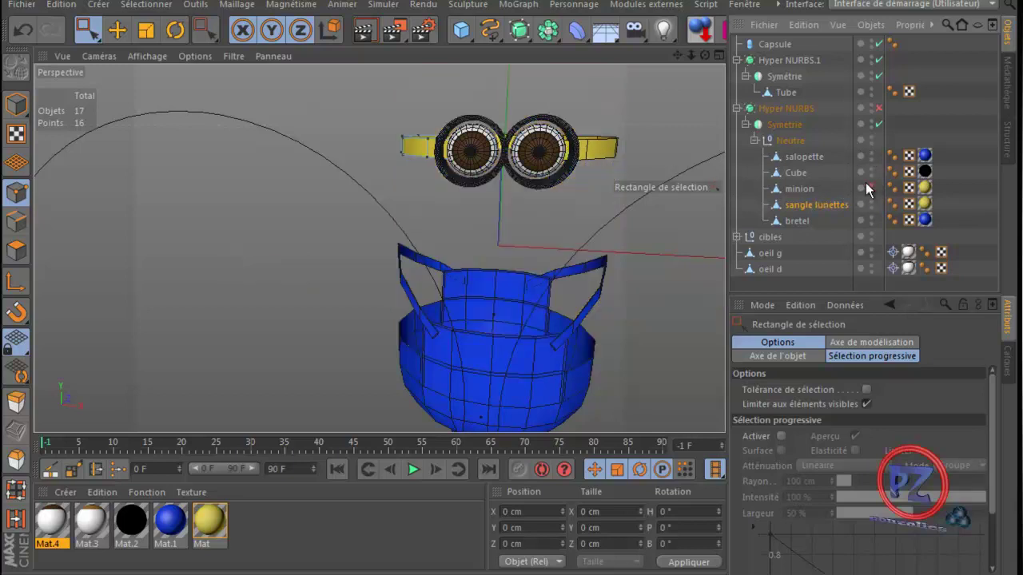
middle_click(396, 220)
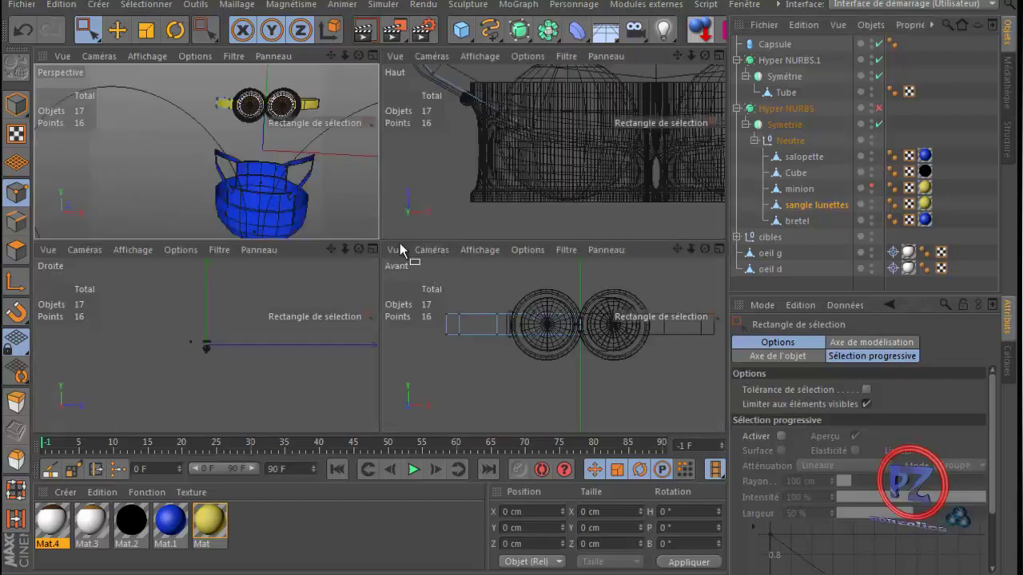
middle_click(484, 285)
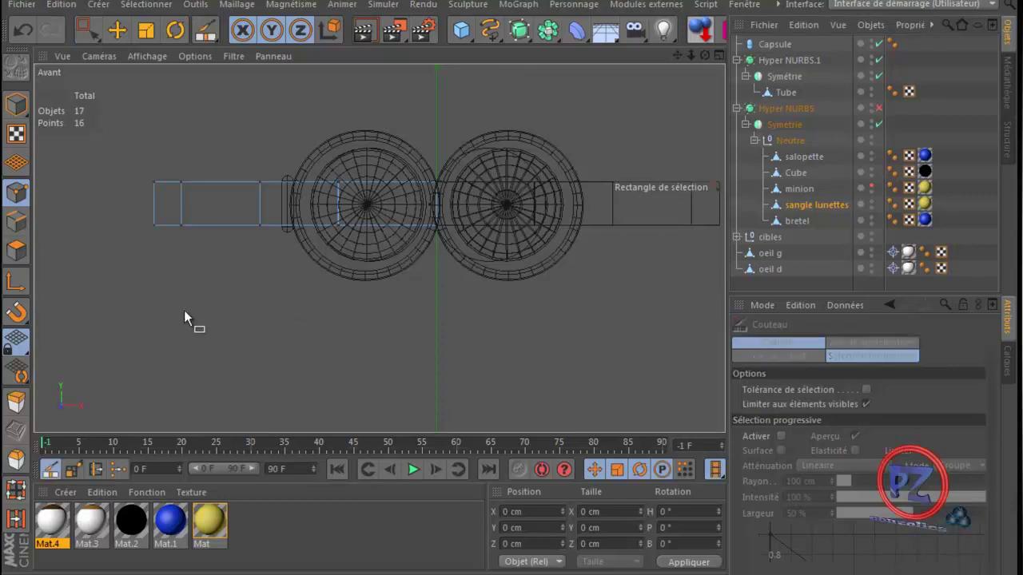
- Cut two vertical lines across the strap's front beside the capsule with the Knife in Ligne mode, limited to the selection
key(k)
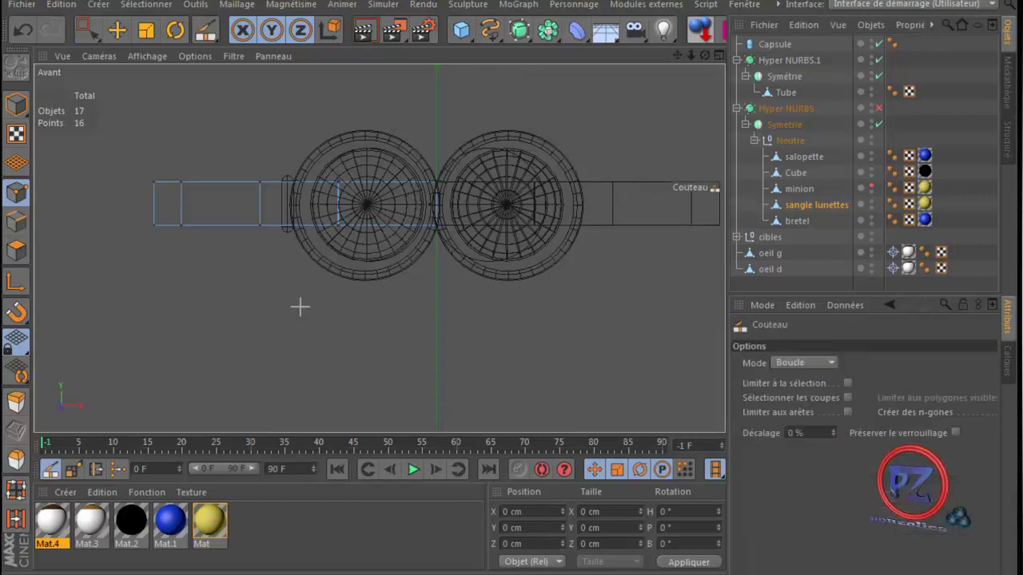
click(848, 383)
click(834, 362)
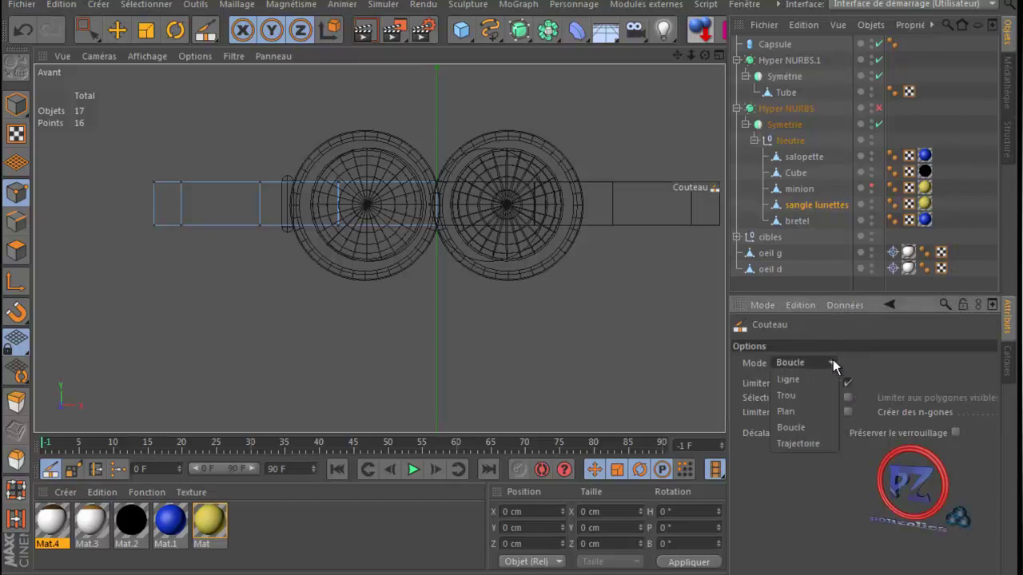
click(814, 378)
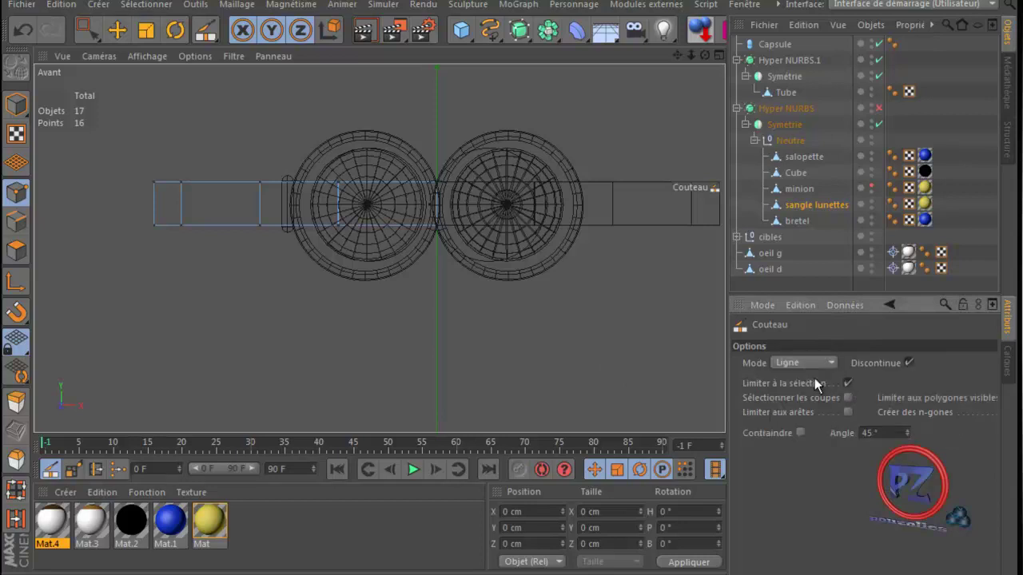
drag(848, 574, 876, 574)
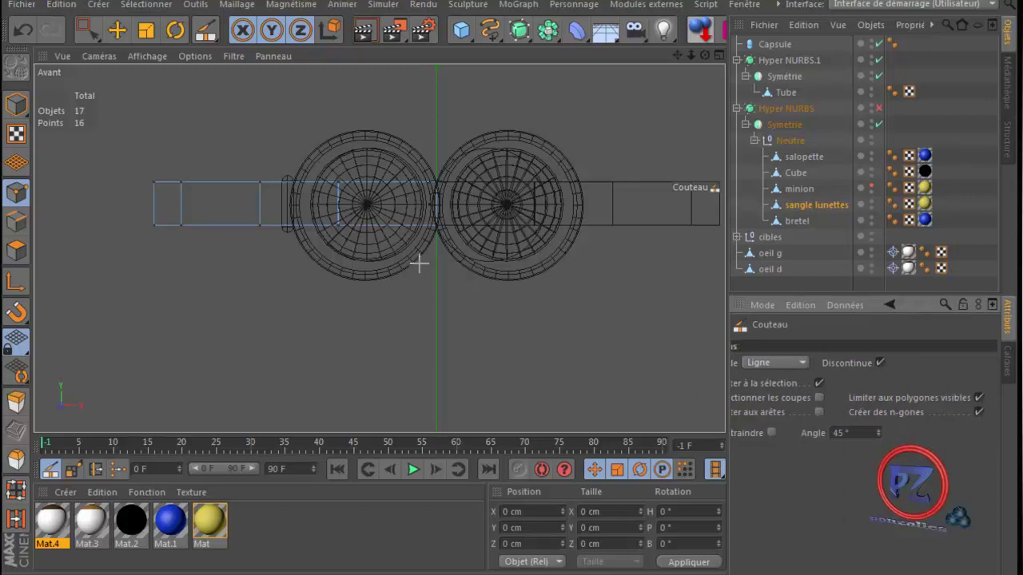
scroll(323, 282, up, 3)
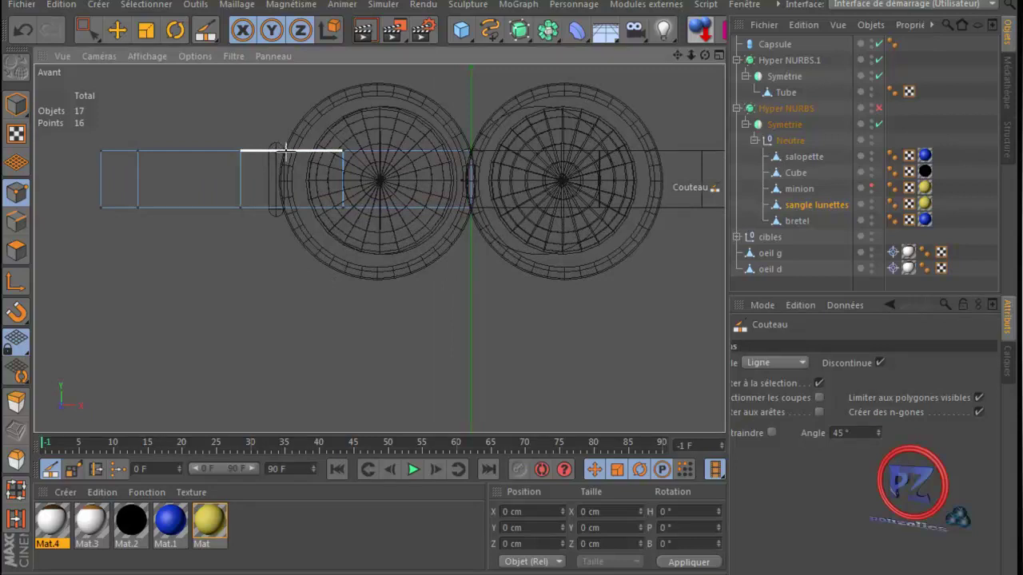
drag(284, 151, 283, 216)
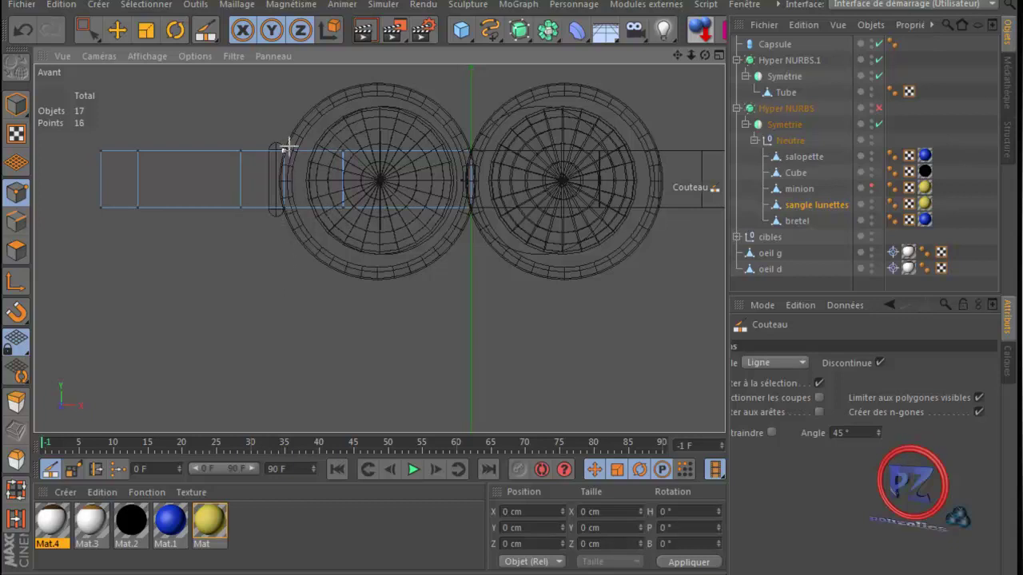
drag(285, 149, 287, 215)
drag(293, 149, 293, 212)
- Move the inner cut's two points to about X -7.4 cm and the outer cut's two points to about X -7.69 cm
click(88, 37)
drag(310, 128, 290, 226)
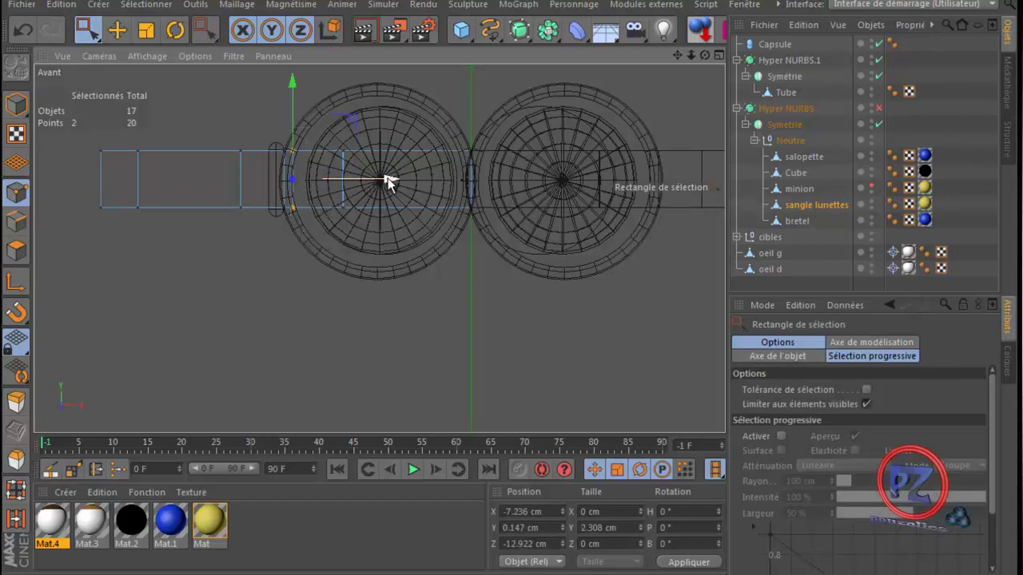
drag(388, 181, 385, 180)
scroll(271, 151, up, 3)
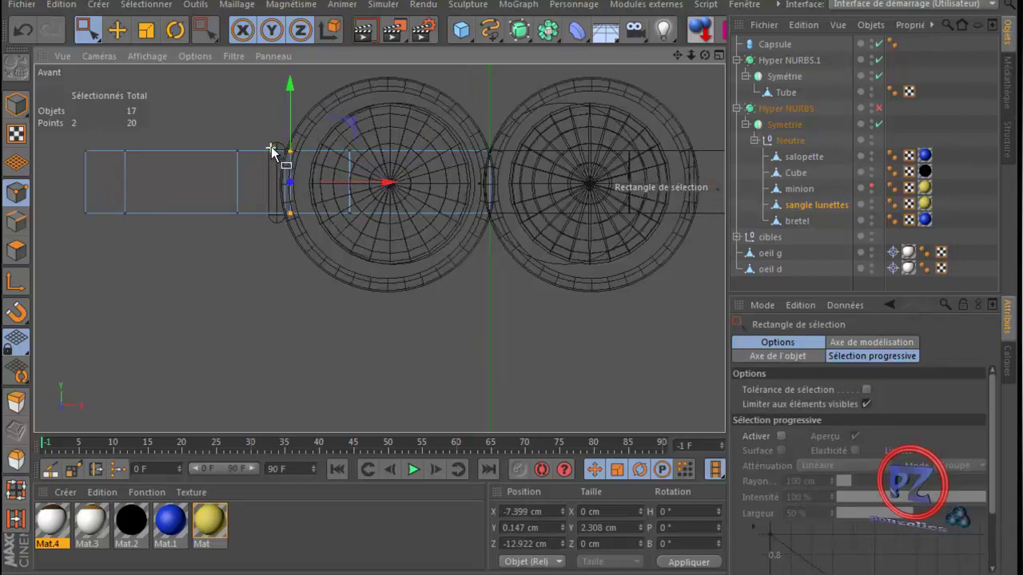
scroll(267, 150, up, 2)
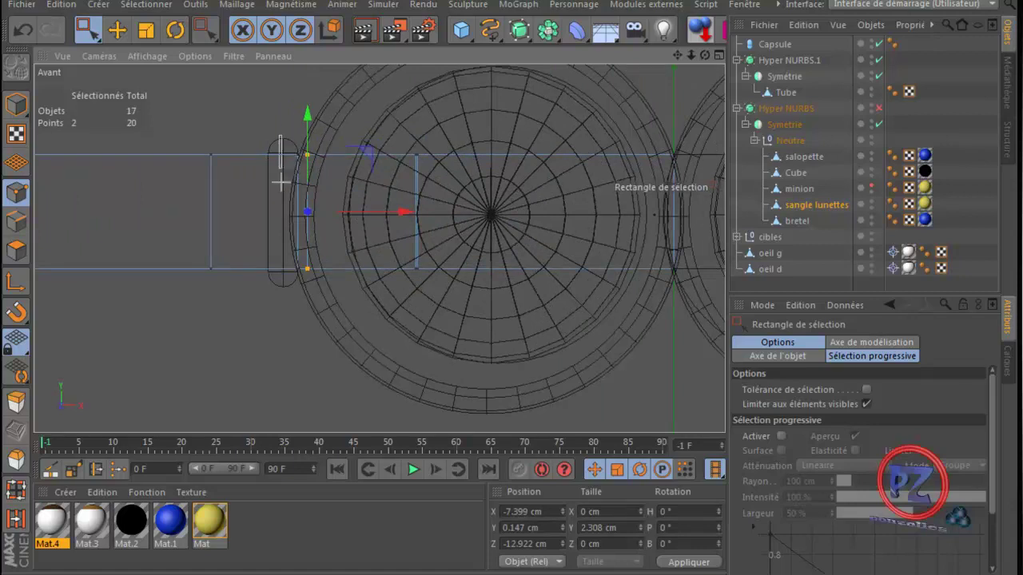
drag(281, 183, 302, 287)
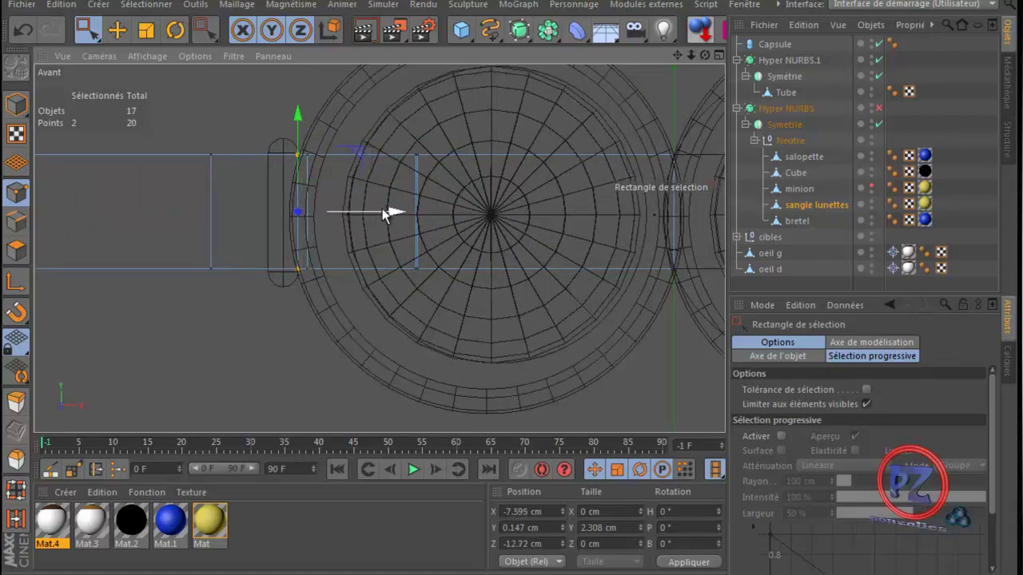
drag(389, 209, 384, 210)
- Try to delete the strap's column of four points behind the goggle lens in the front view
middle_click(182, 125)
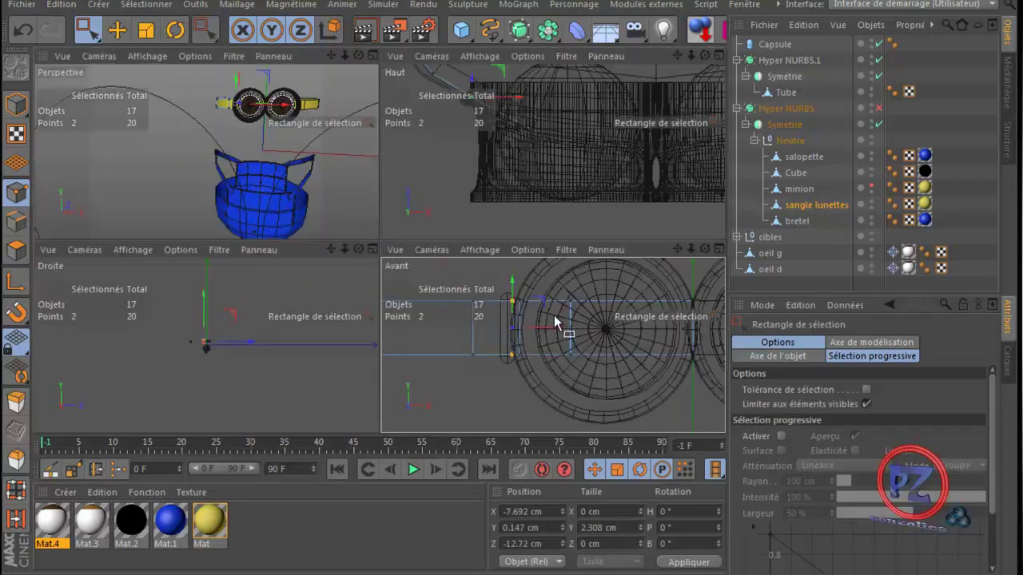
drag(557, 282, 590, 393)
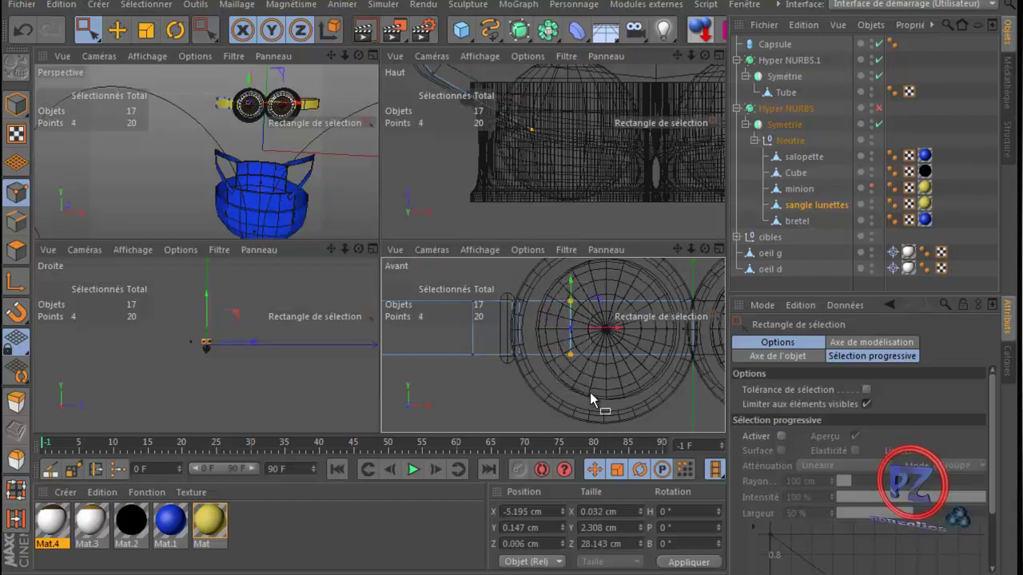
key(Delete)
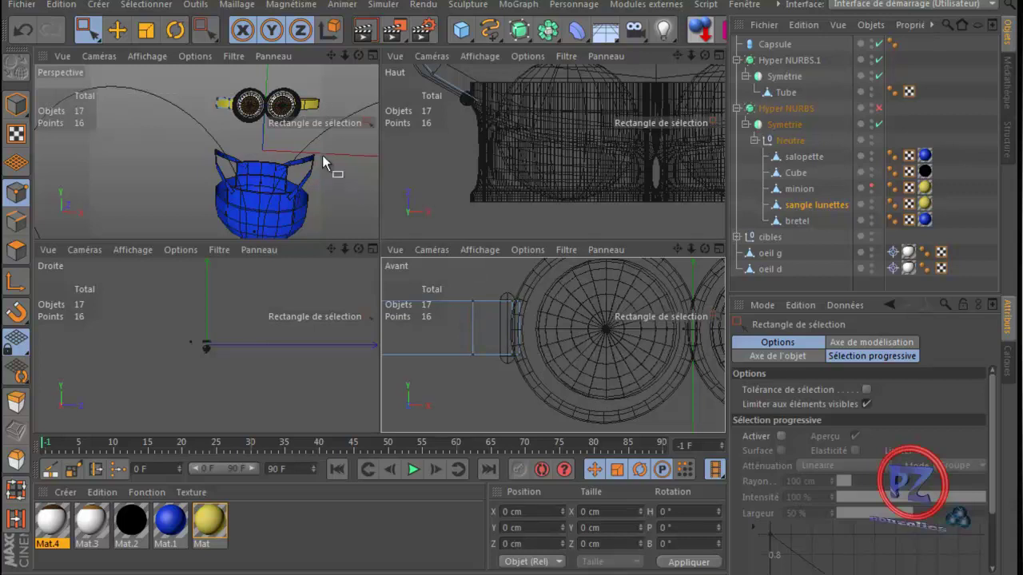
- Examine the strap from several angles in perspective and undo the deletion of its four points
middle_click(324, 157)
alt+drag(455, 157, 449, 170)
drag(704, 55, 503, 332)
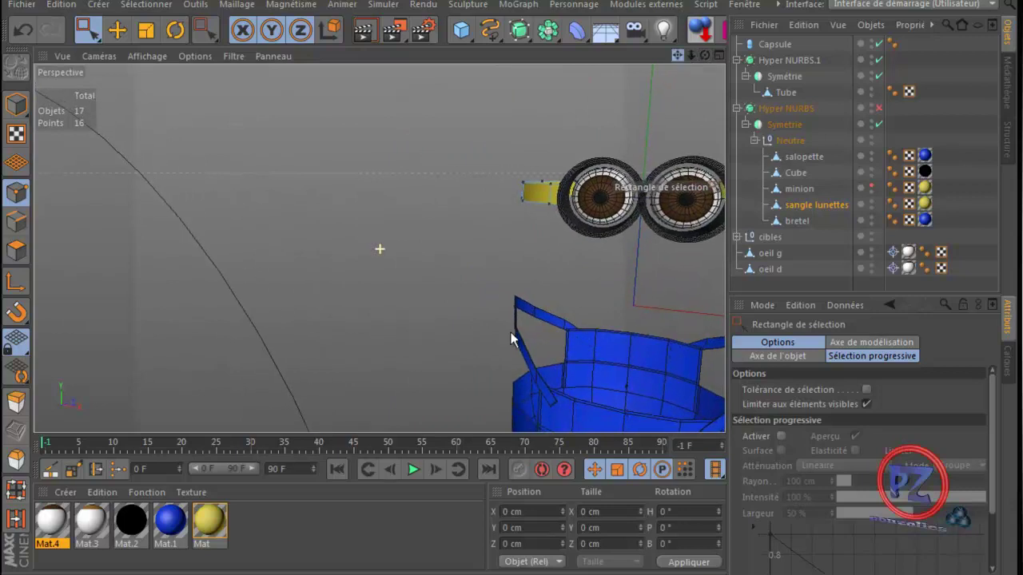
drag(703, 55, 541, 253)
click(122, 34)
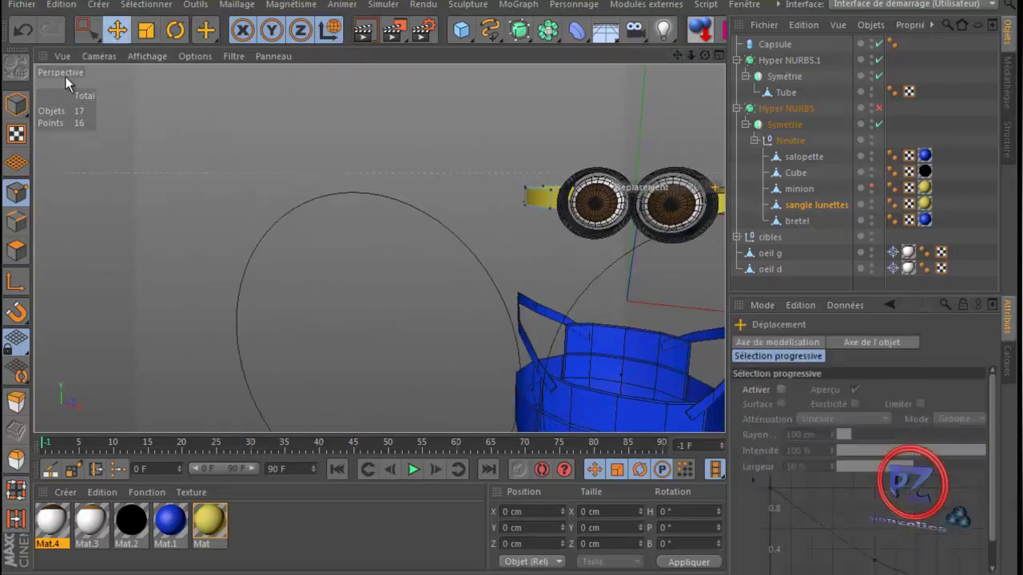
click(18, 106)
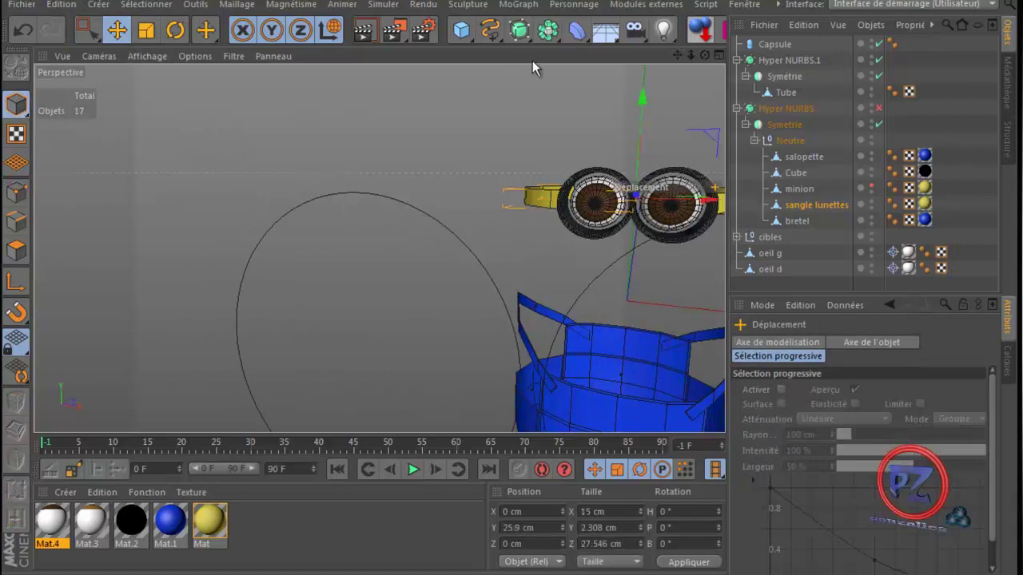
mouse_move(499, 331)
alt+mouse_down()
mouse_move(484, 333)
mouse_move(512, 339)
alt+mouse_up()
scroll(673, 293, down, 6)
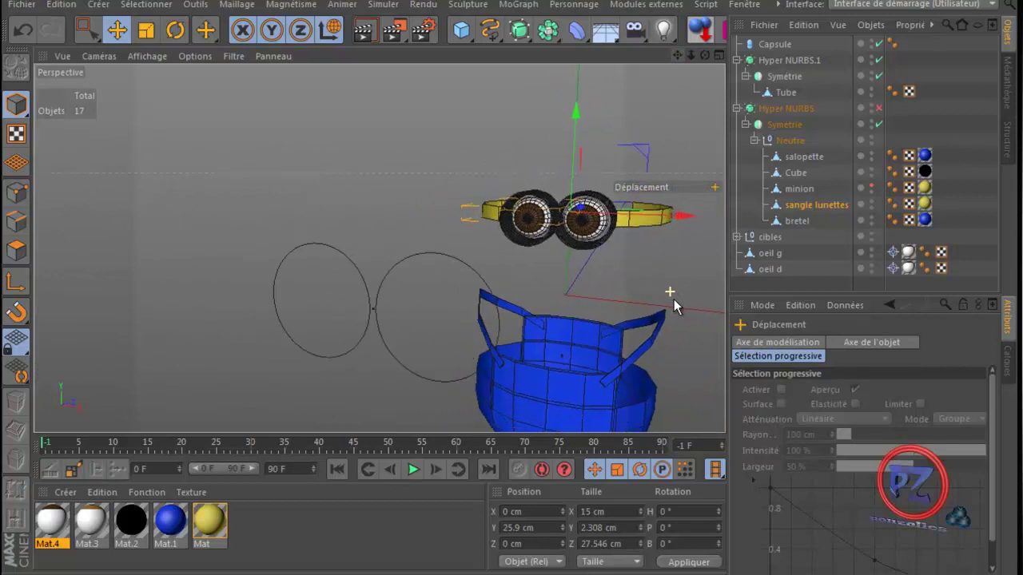
drag(706, 53, 511, 333)
click(329, 30)
scroll(658, 104, down, 1)
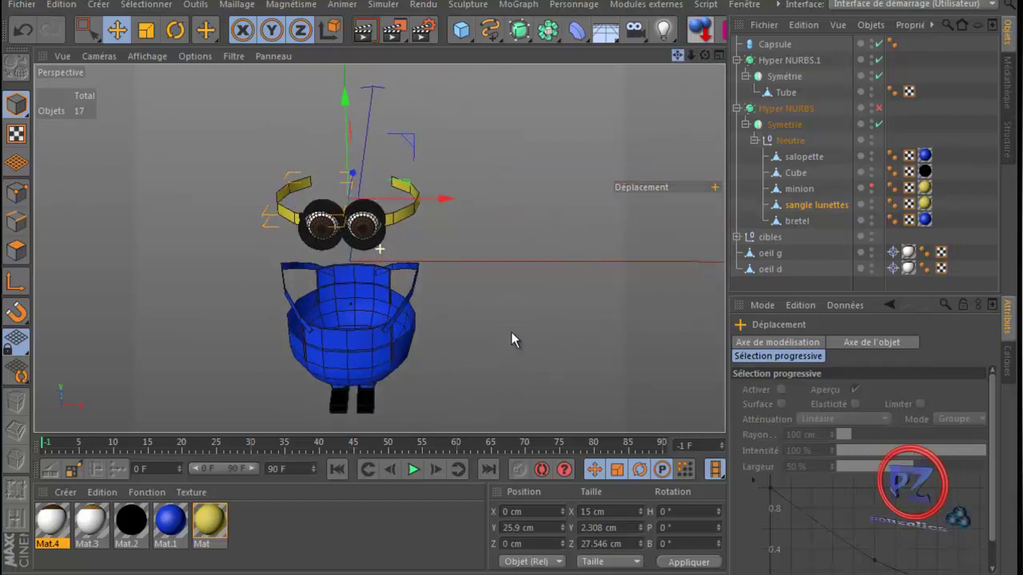
drag(707, 57, 535, 151)
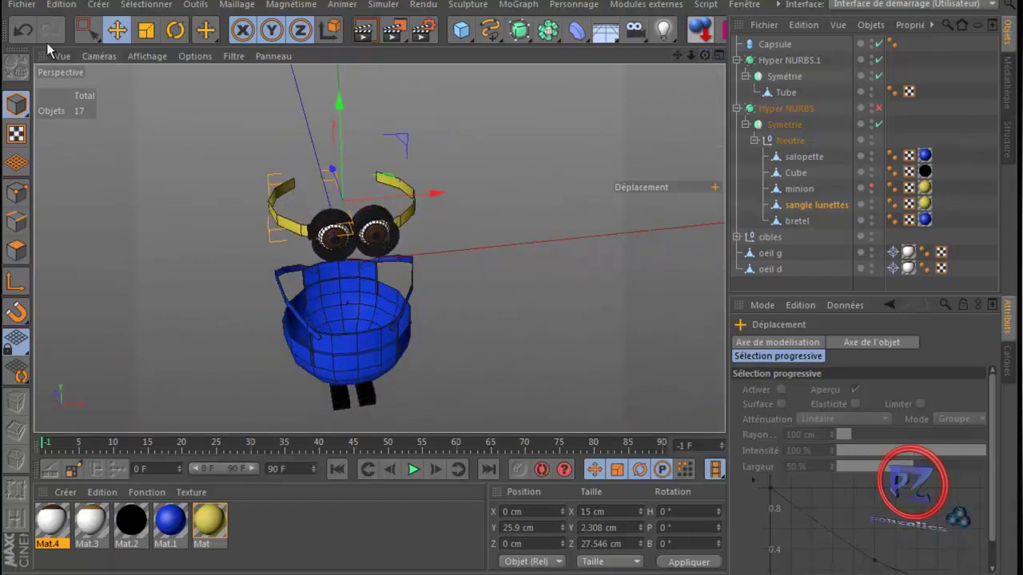
click(22, 32)
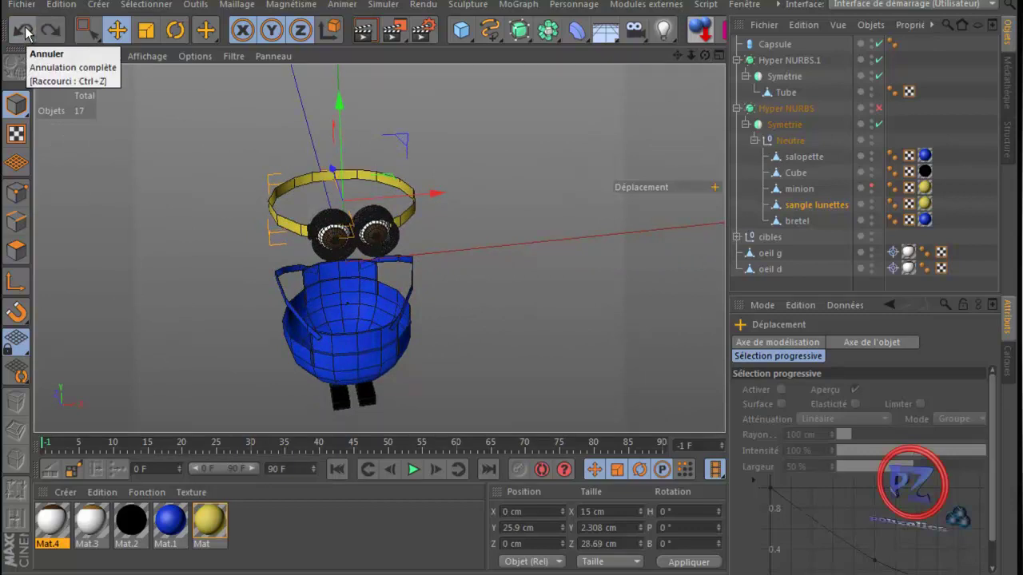
- Return to point editing on the strap and hide the goggles' Tube and the eye "oeil d" in perspective
middle_click(459, 268)
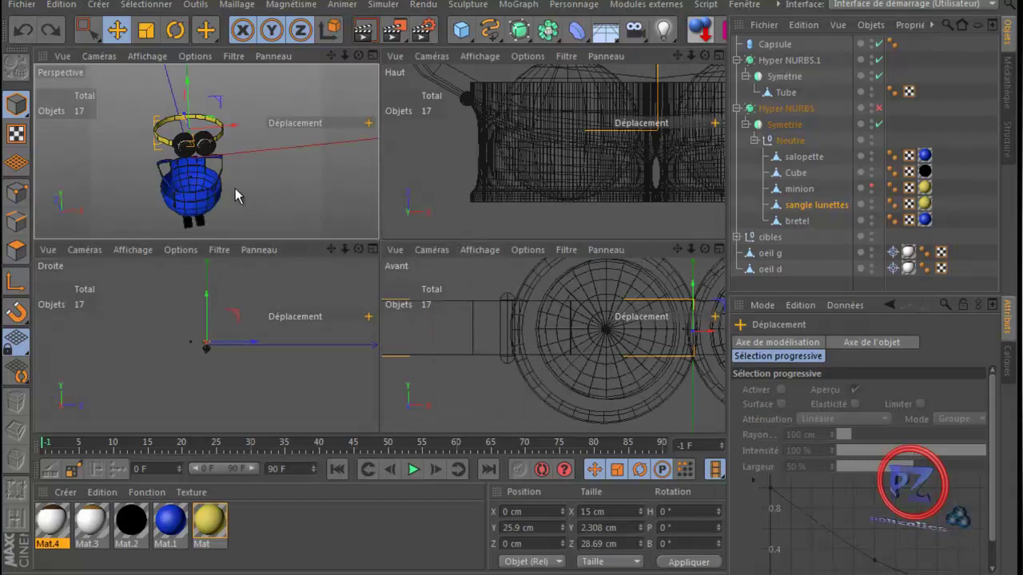
middle_click(560, 304)
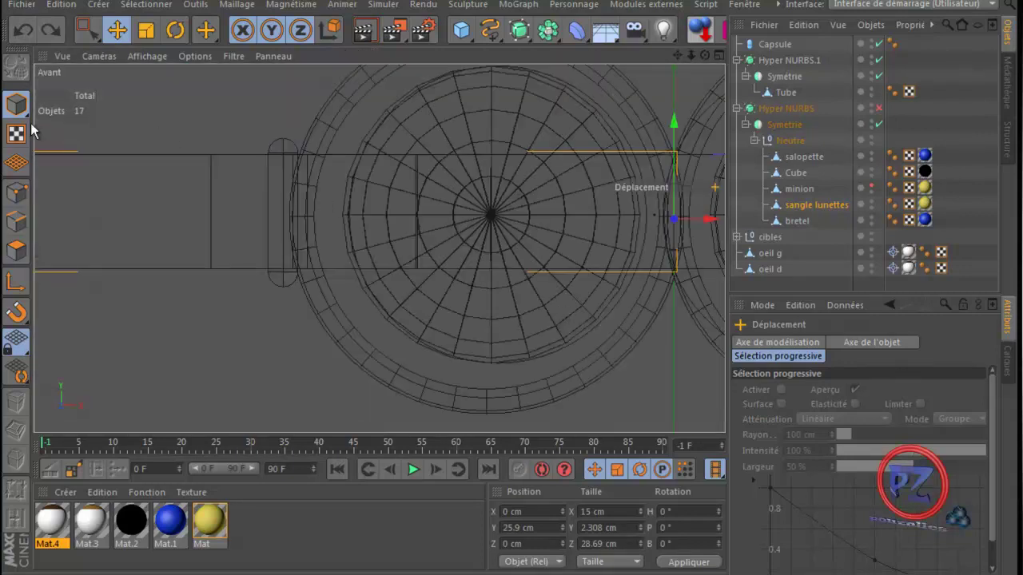
click(16, 192)
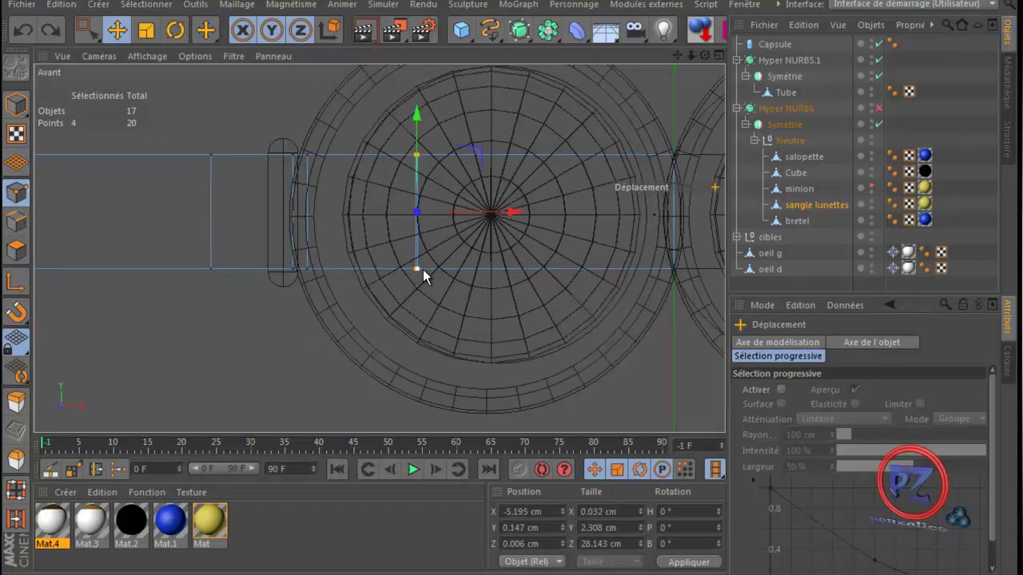
scroll(423, 269, up, 5)
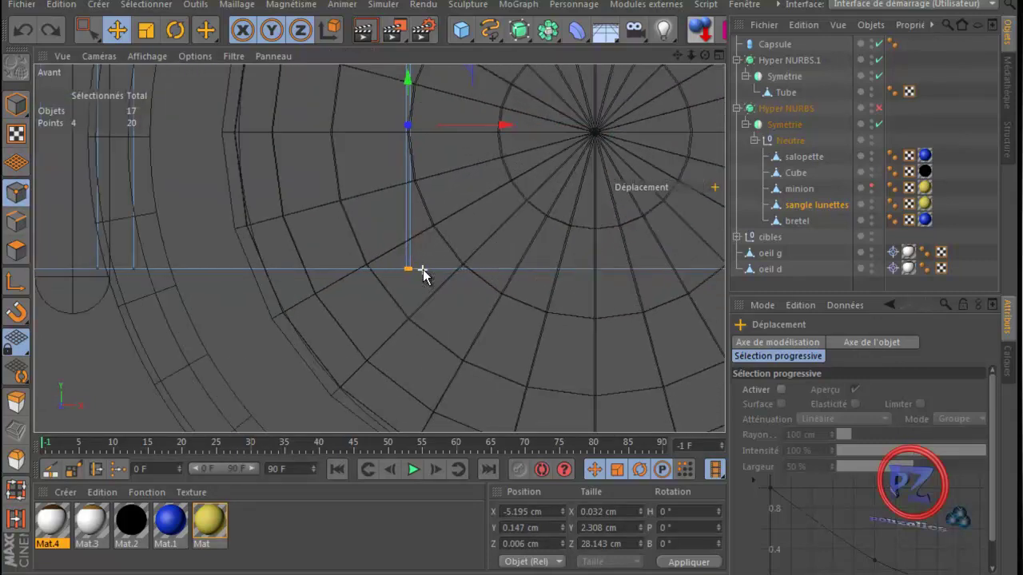
scroll(423, 275, up, 2)
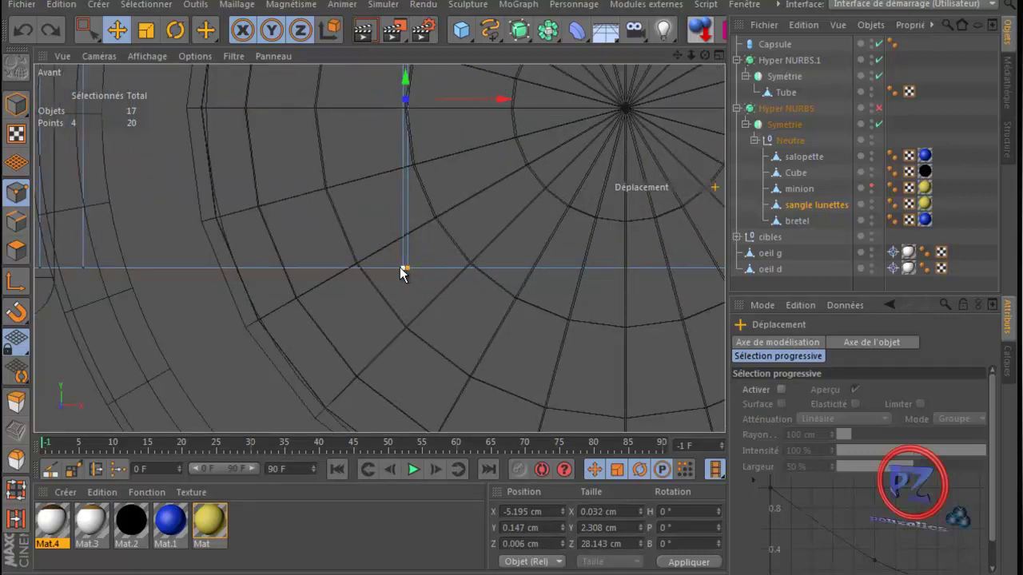
middle_click(239, 185)
middle_click(239, 184)
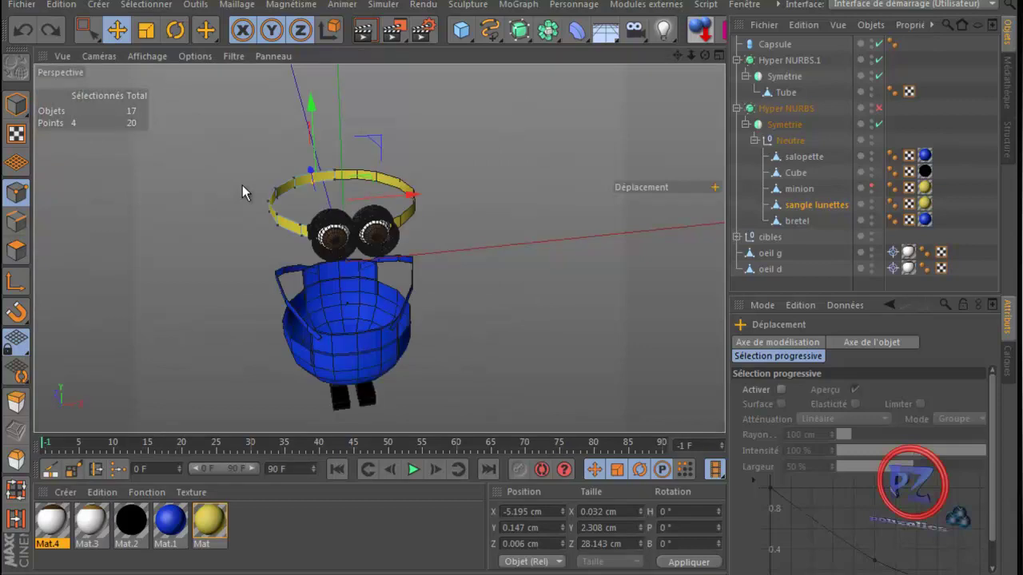
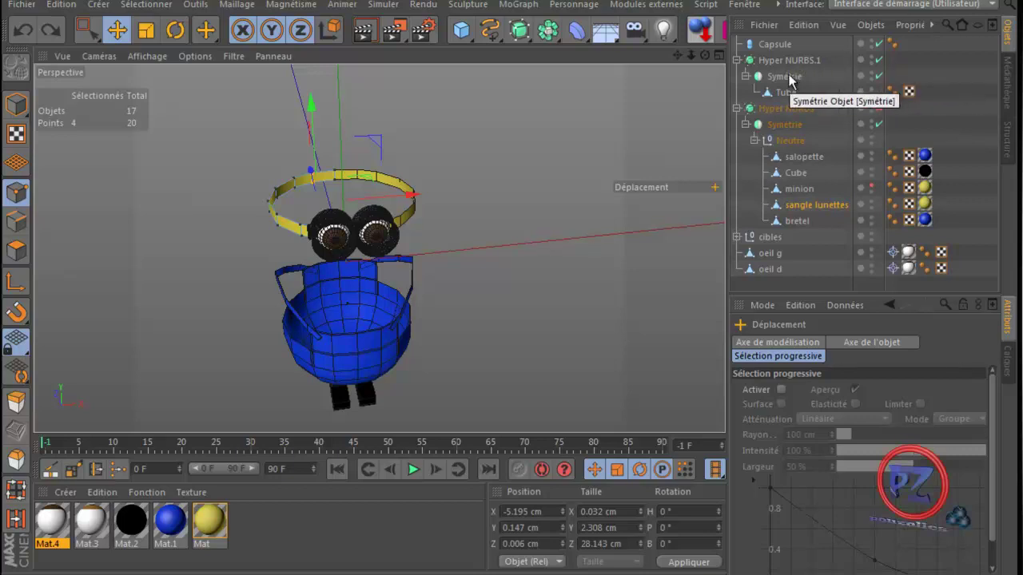
click(870, 90)
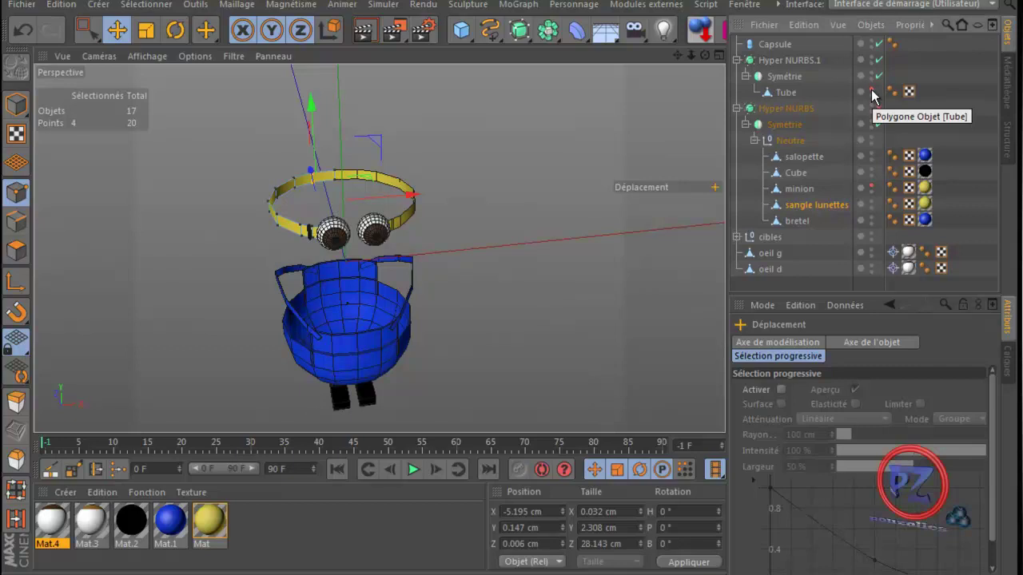
click(871, 253)
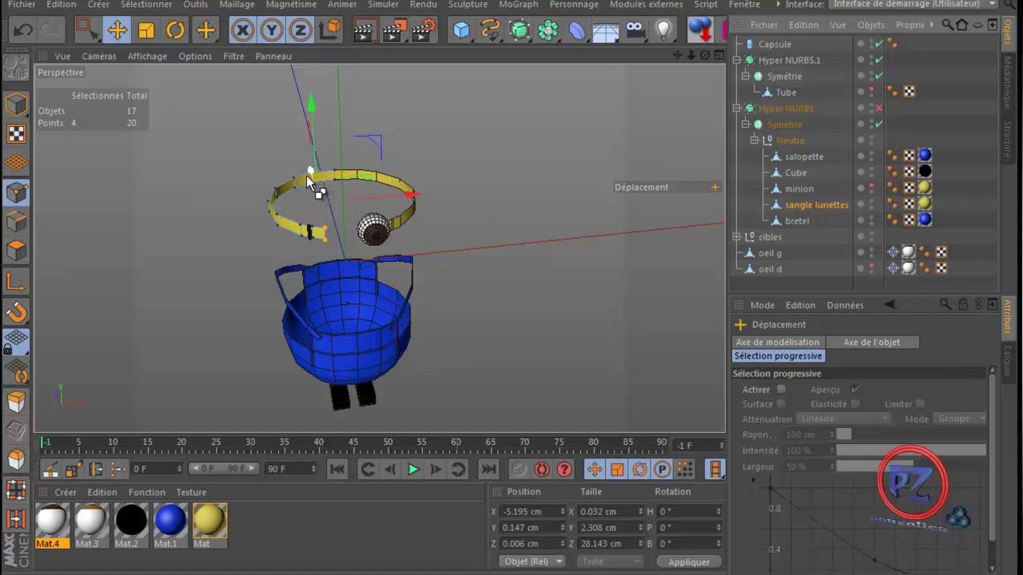
- Remove the two rear points from the strap's selection and delete the two remaining front points
scroll(298, 151, up, 4)
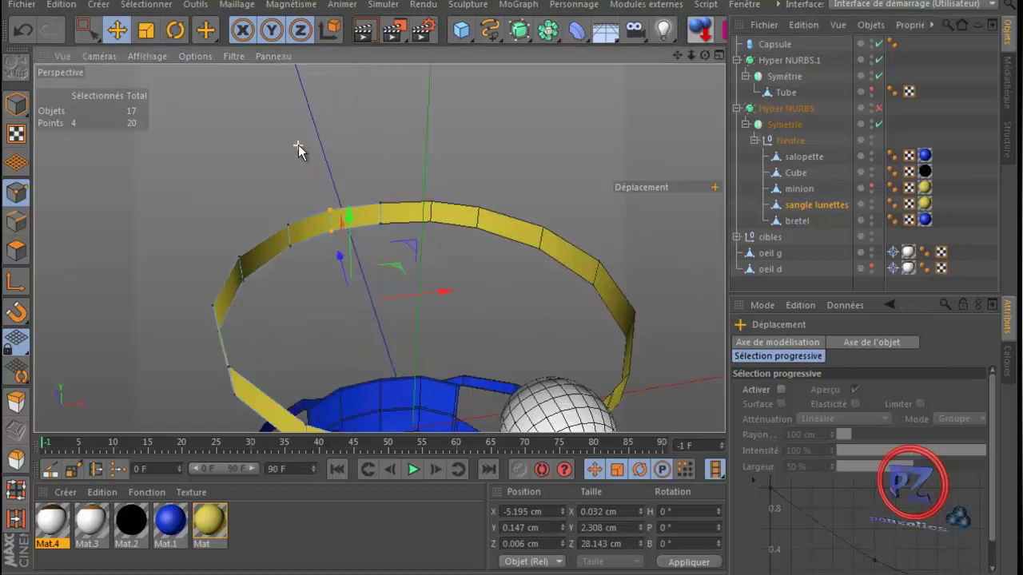
ctrl+click(331, 210)
ctrl+click(332, 231)
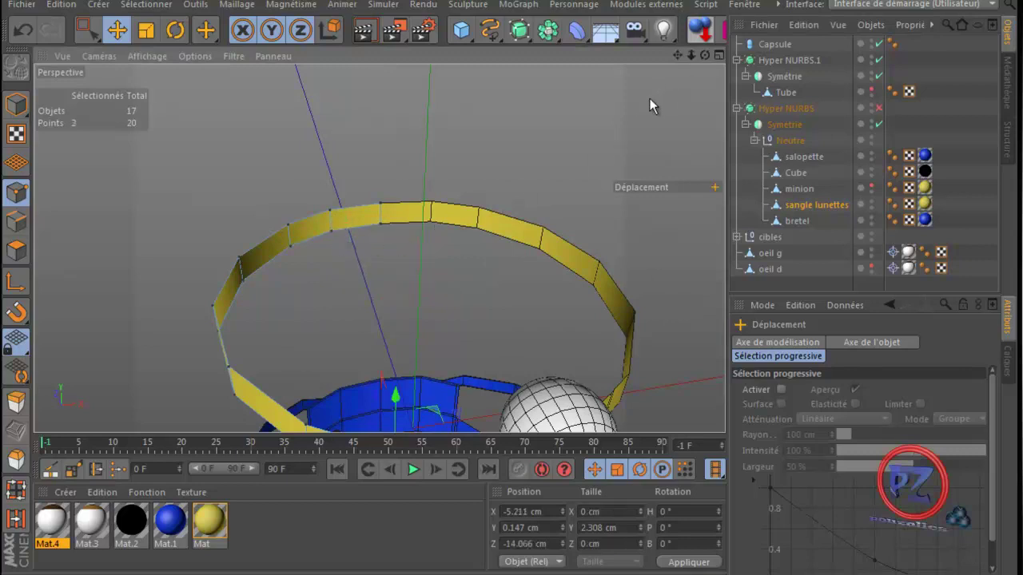
alt+drag(650, 106, 635, 130)
key(Delete)
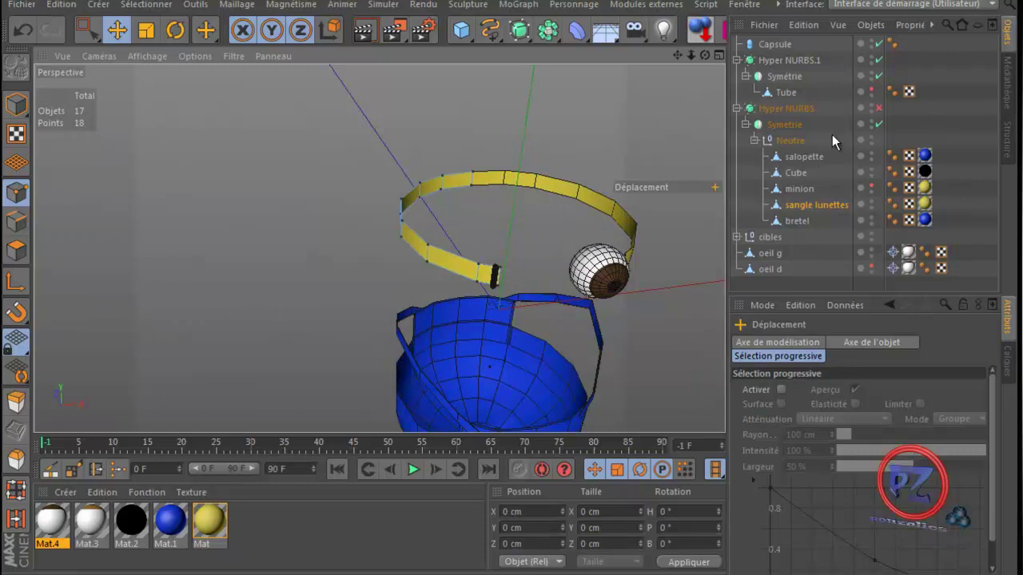
- Show the Tube, the minion body and the eye "oeil d" again, and view the strap on the face
click(871, 105)
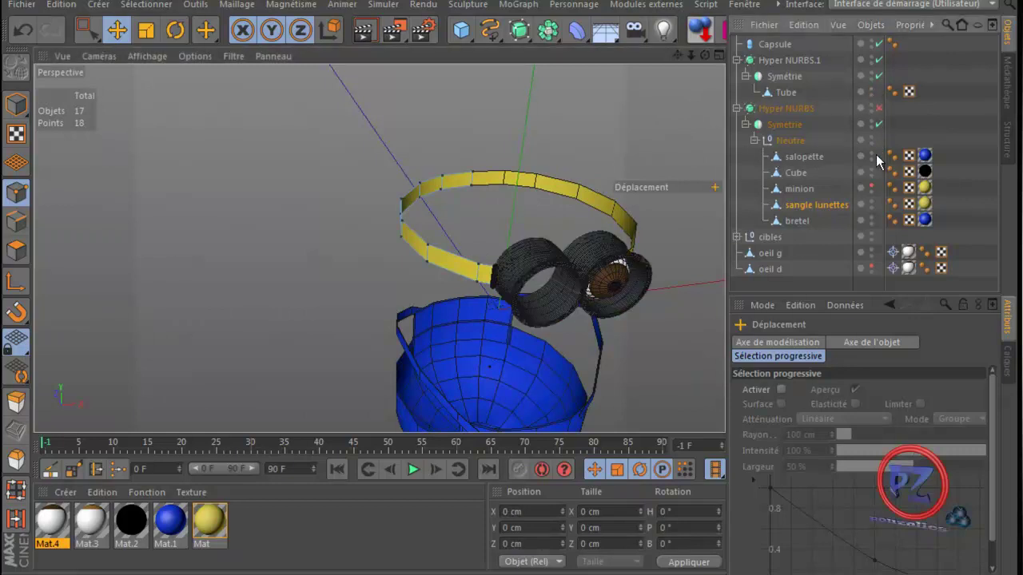
click(871, 189)
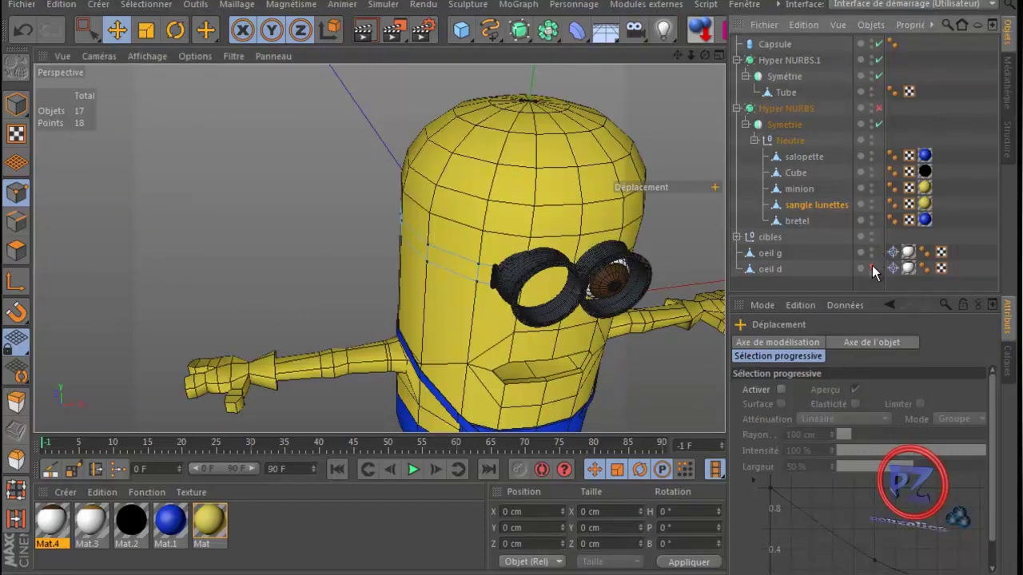
click(871, 269)
drag(704, 56, 511, 332)
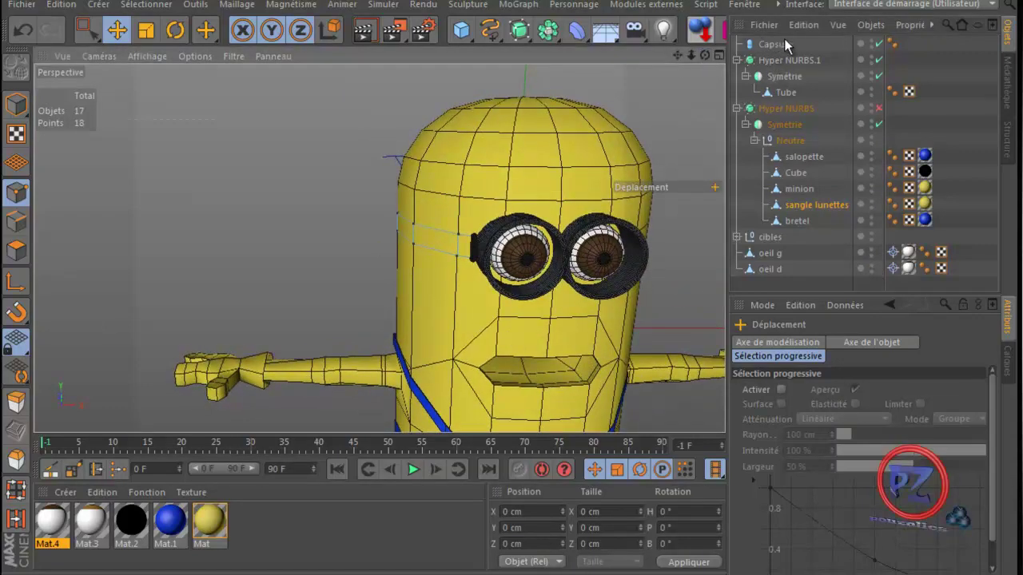
- Loop-select the polygons of the strap "sangle lunettes" and extrude them about 0.14 cm
click(795, 221)
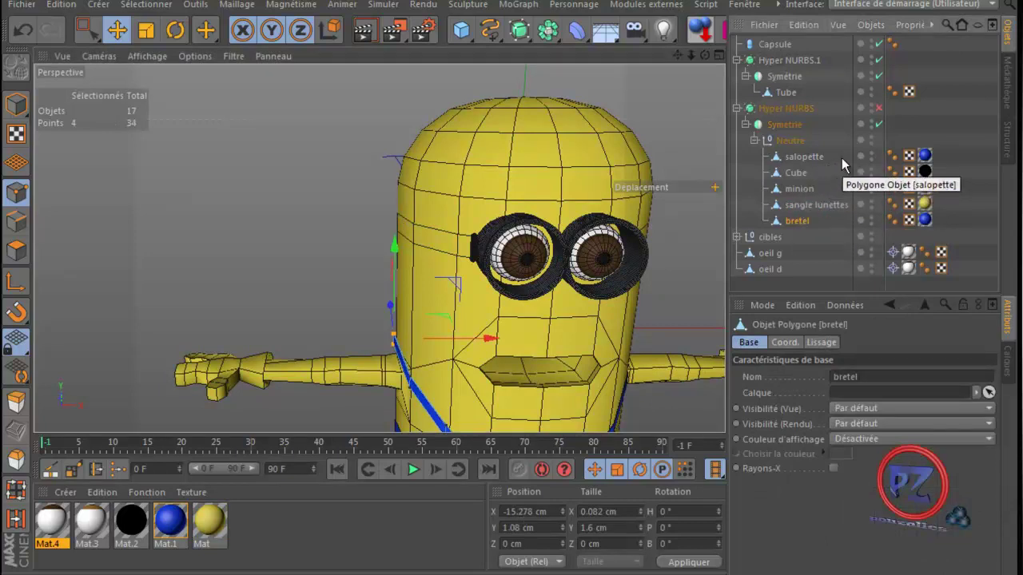
click(814, 204)
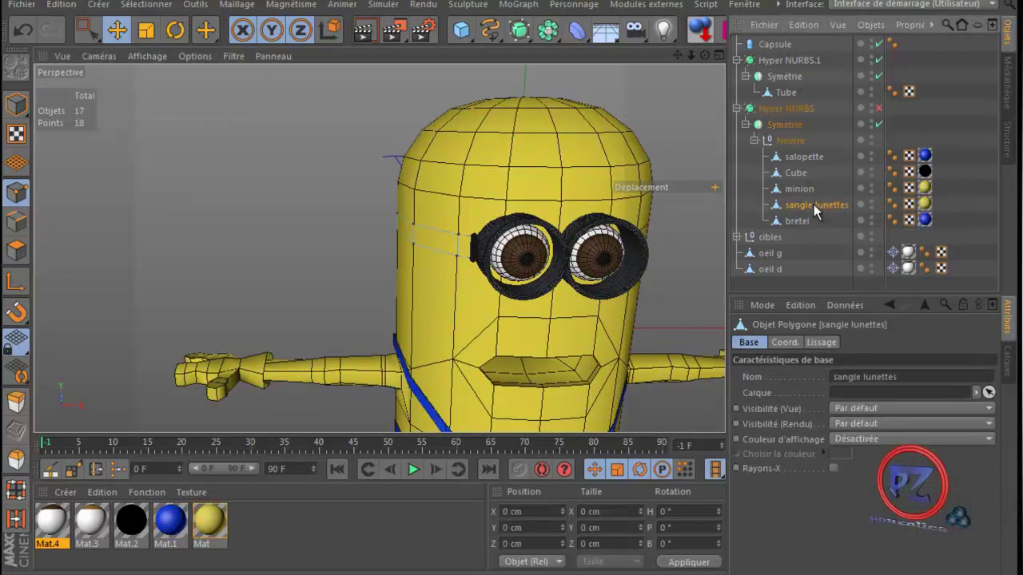
click(16, 250)
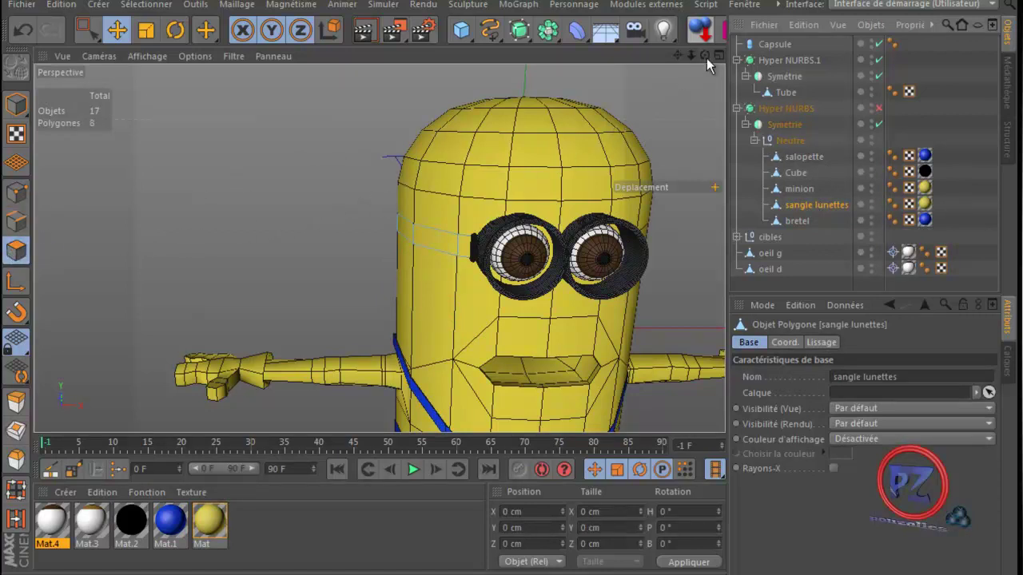
drag(707, 58, 510, 333)
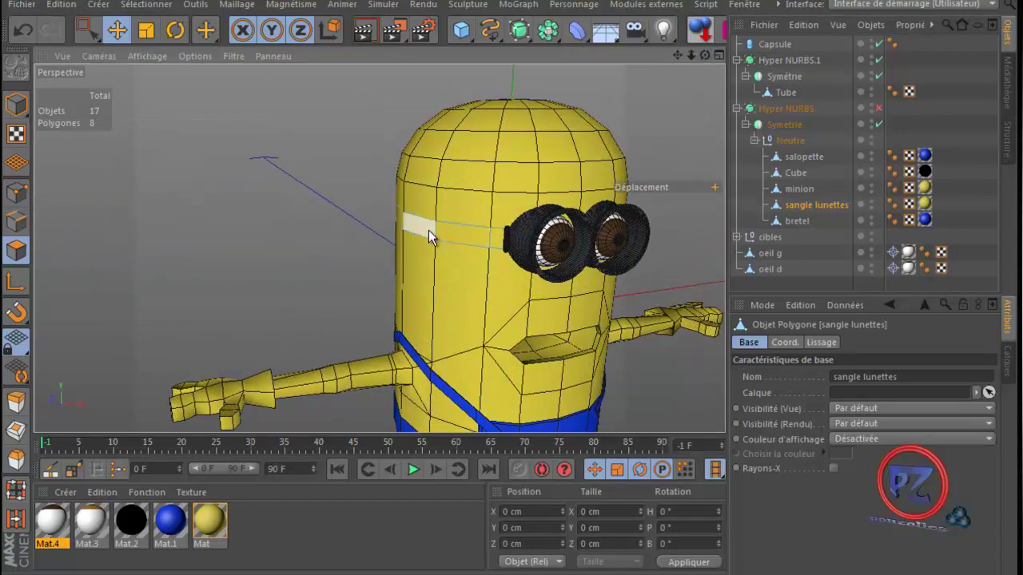
key(u)
key(l)
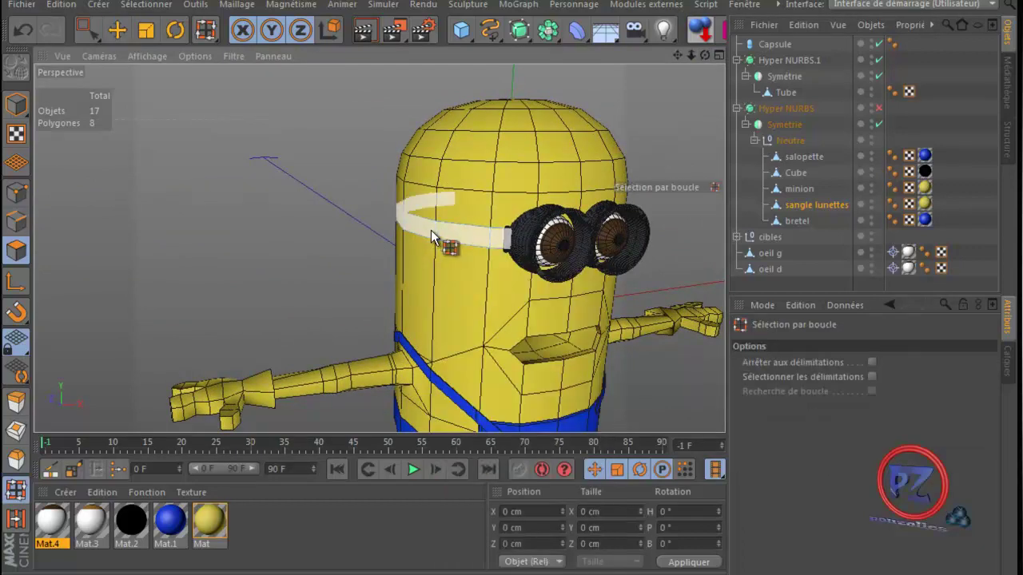
click(431, 230)
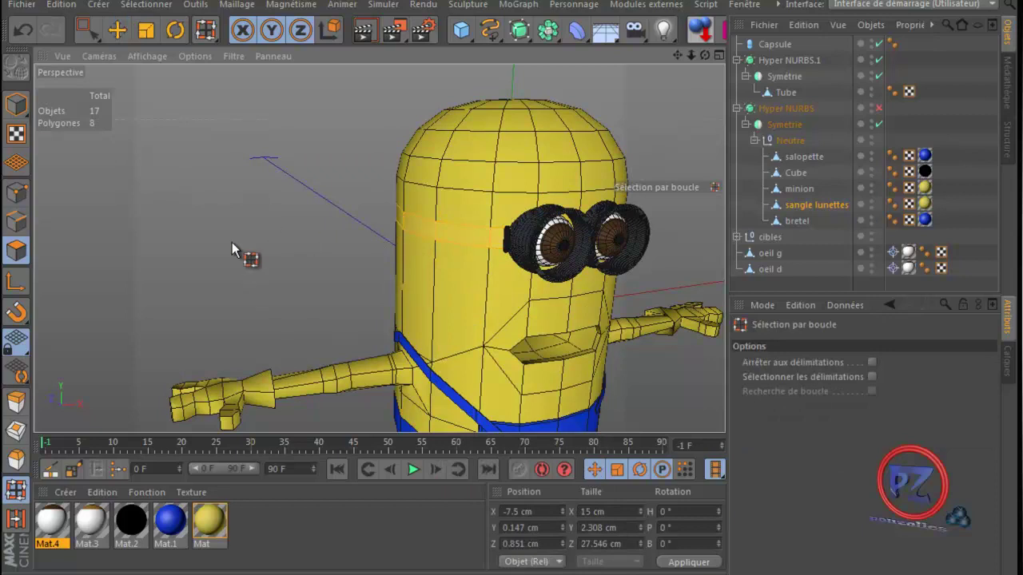
click(16, 402)
drag(502, 330, 511, 332)
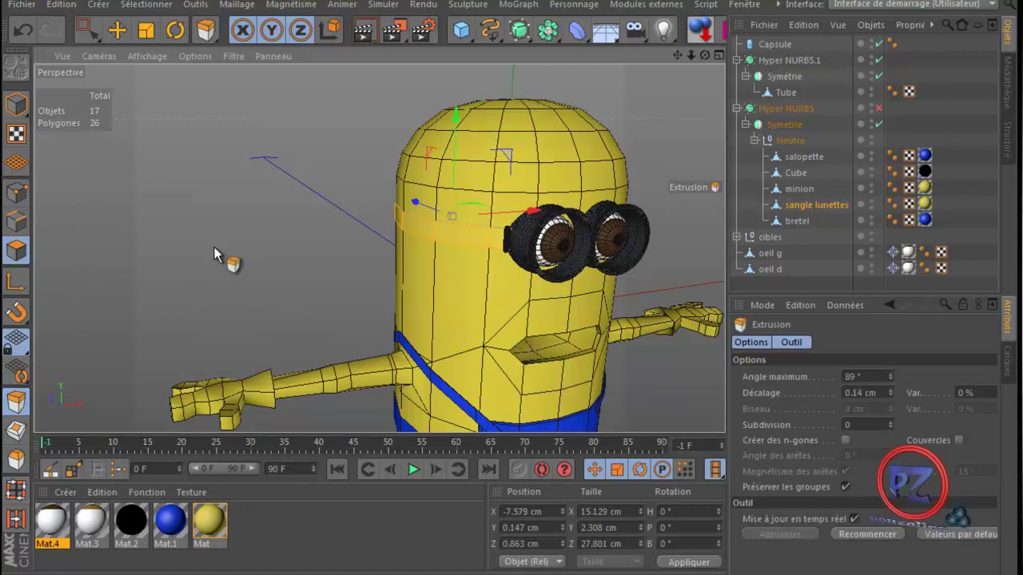
- Try a bevel of about 0.55 cm on the strap's polygons and undo it
click(16, 461)
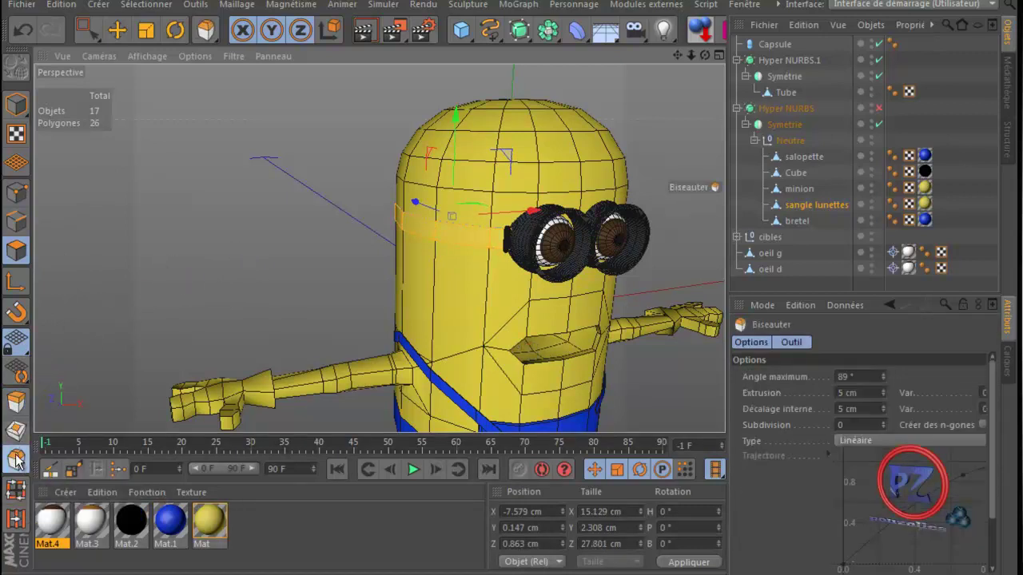
right_click(176, 80)
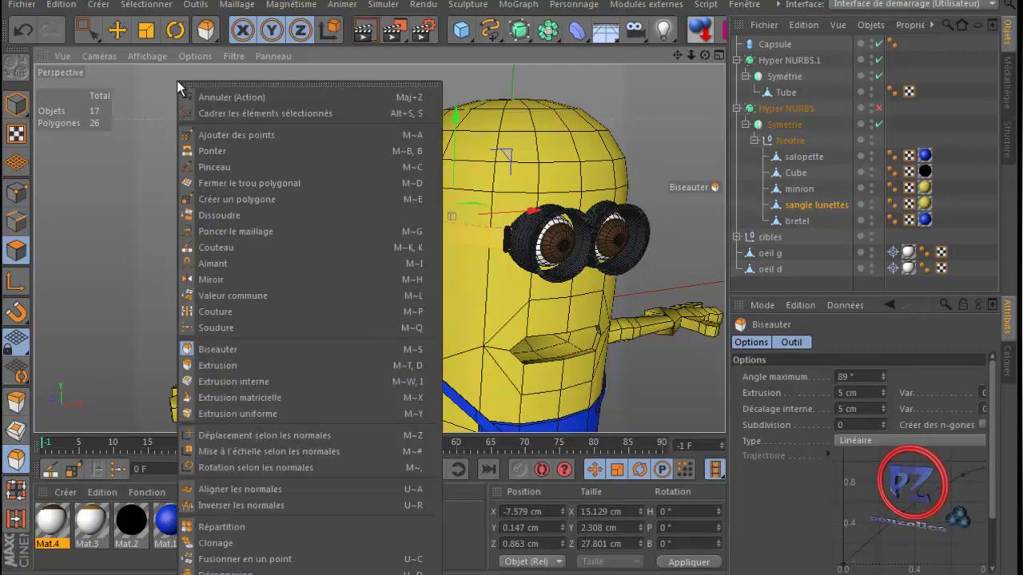
click(163, 196)
drag(512, 333, 511, 332)
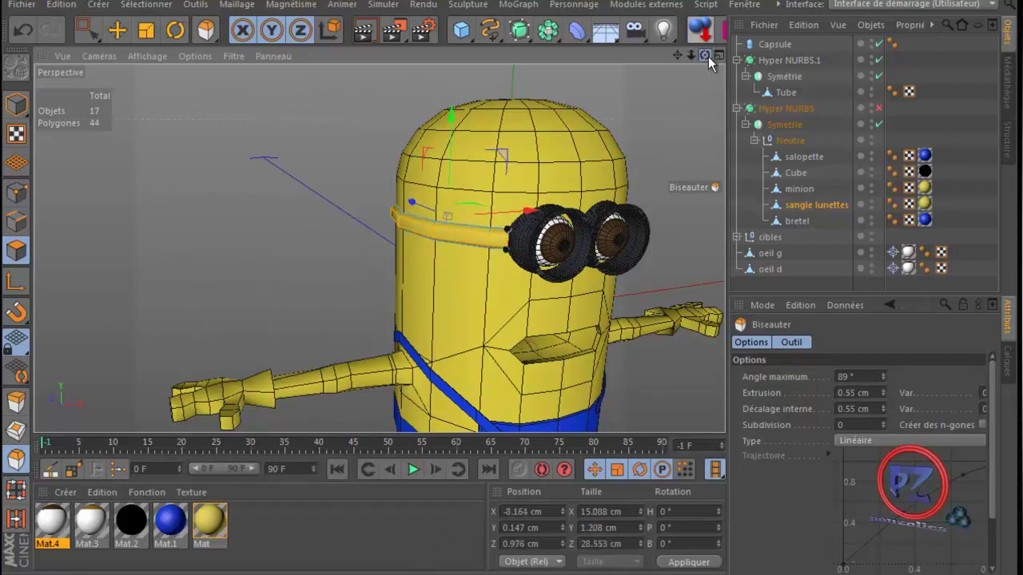
drag(708, 56, 508, 331)
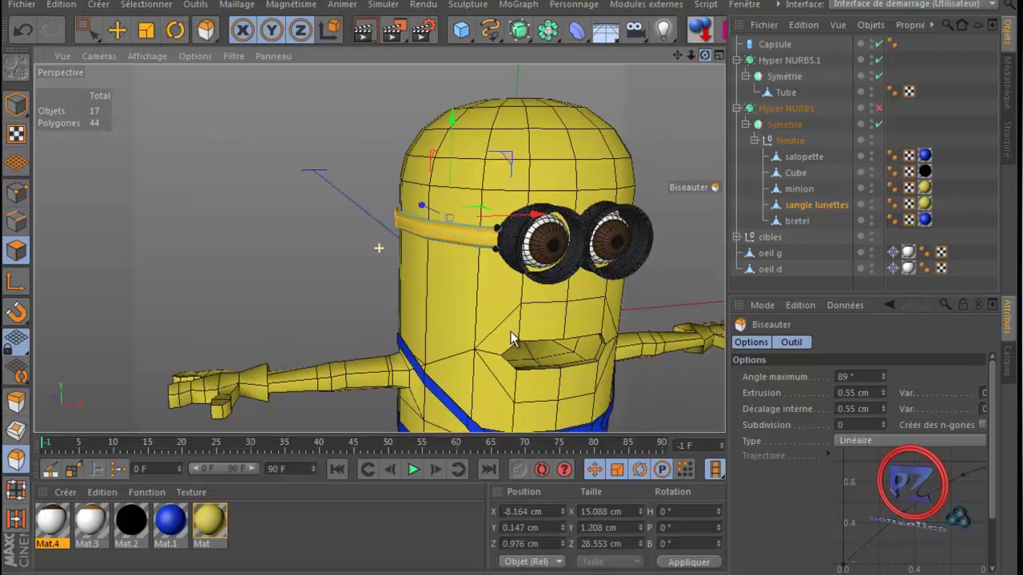
scroll(477, 248, up, 6)
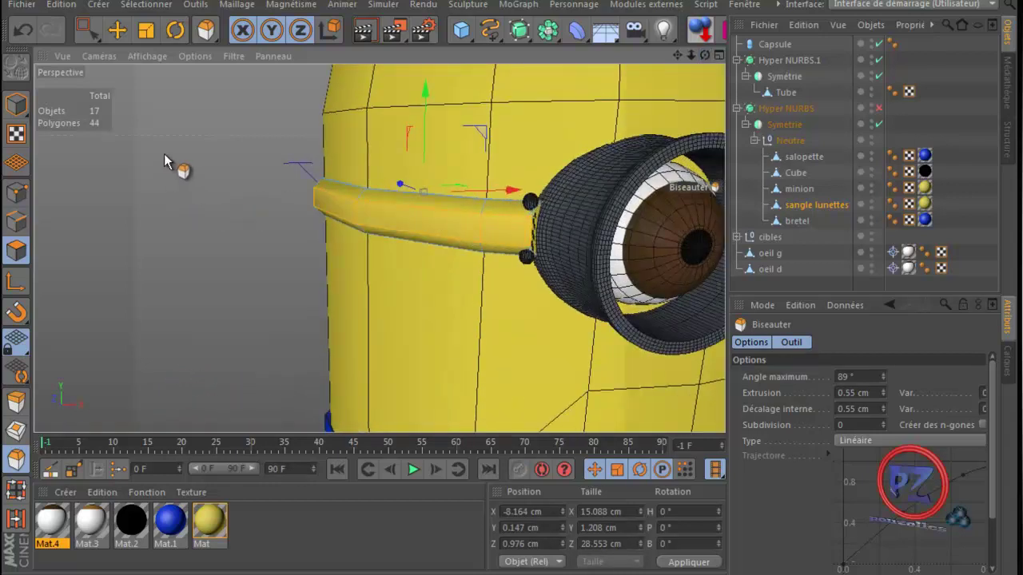
click(27, 30)
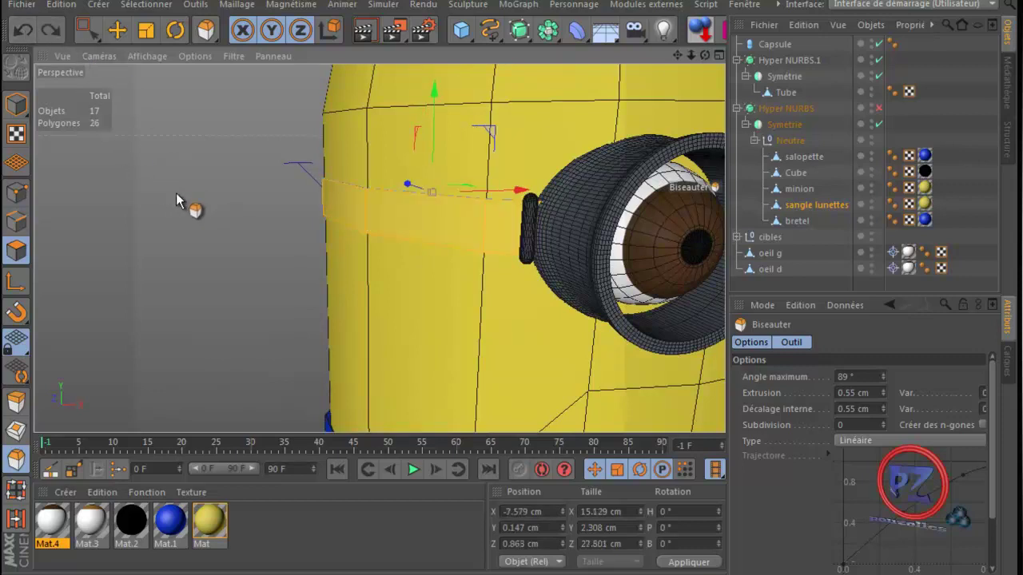
- Bevel the strap's polygons about 0.15 cm and scale the selected faces along Y to a height of about 1.45 cm
drag(505, 332, 511, 333)
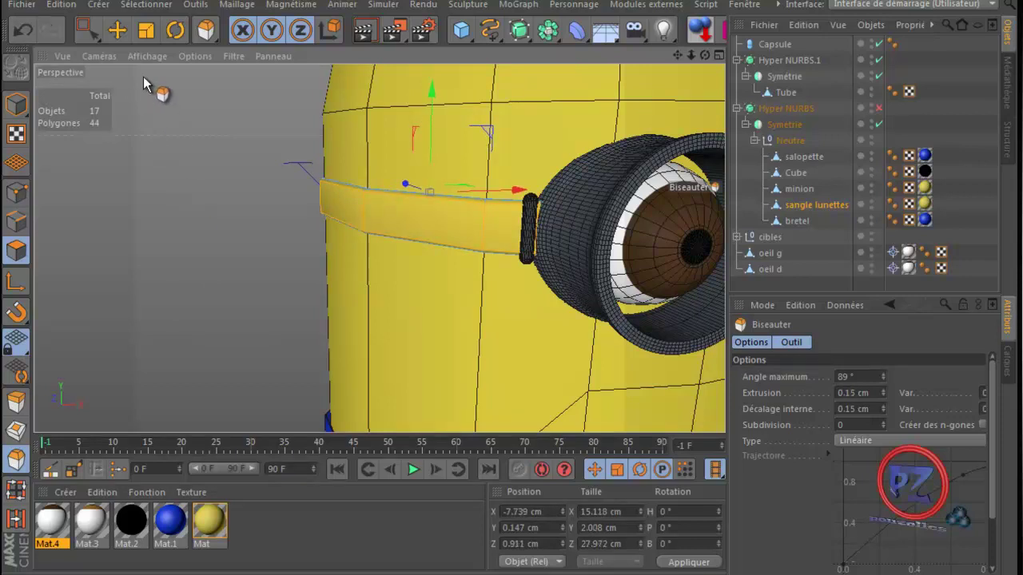
click(143, 32)
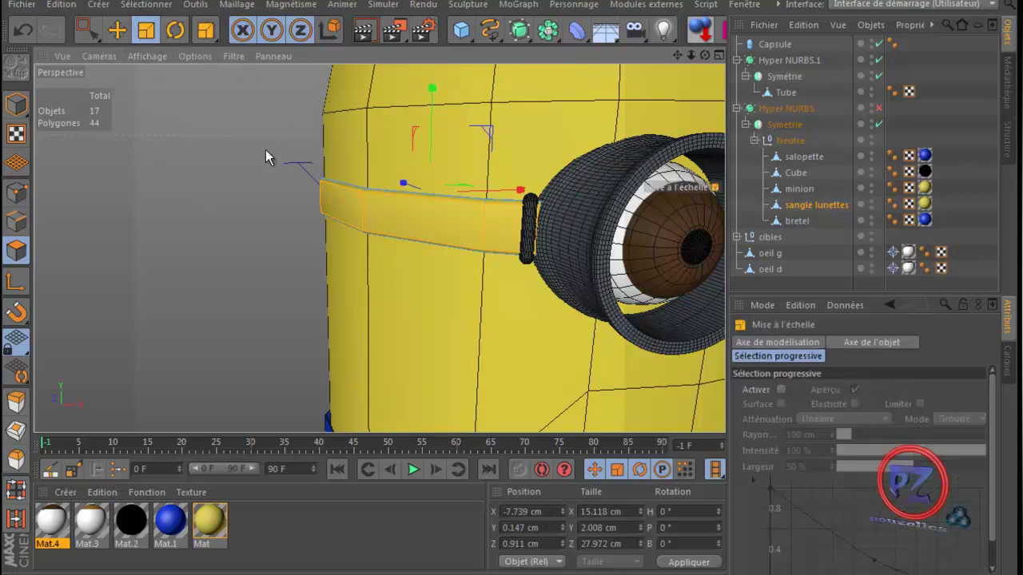
drag(265, 150, 266, 170)
click(23, 30)
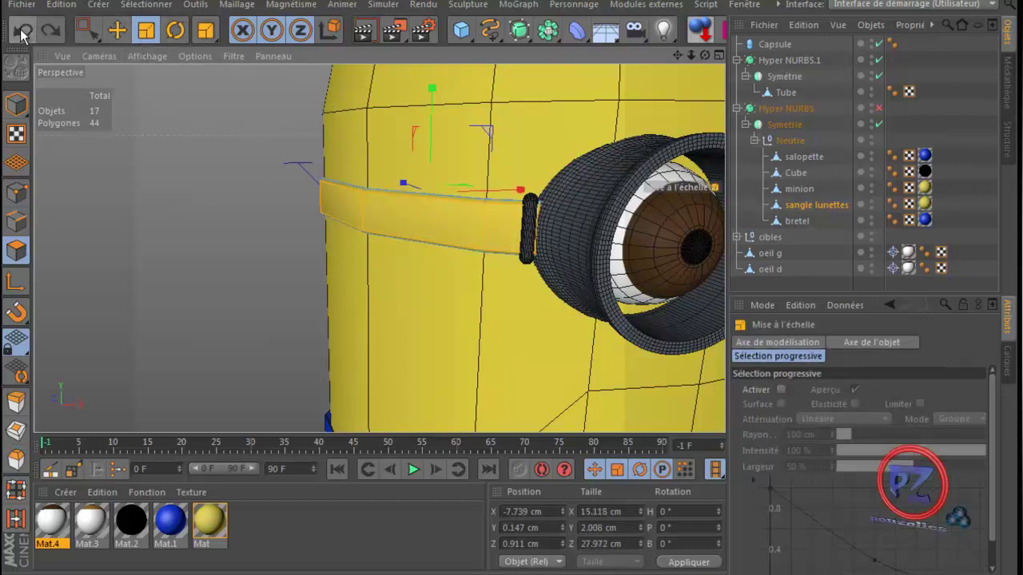
drag(430, 89, 434, 119)
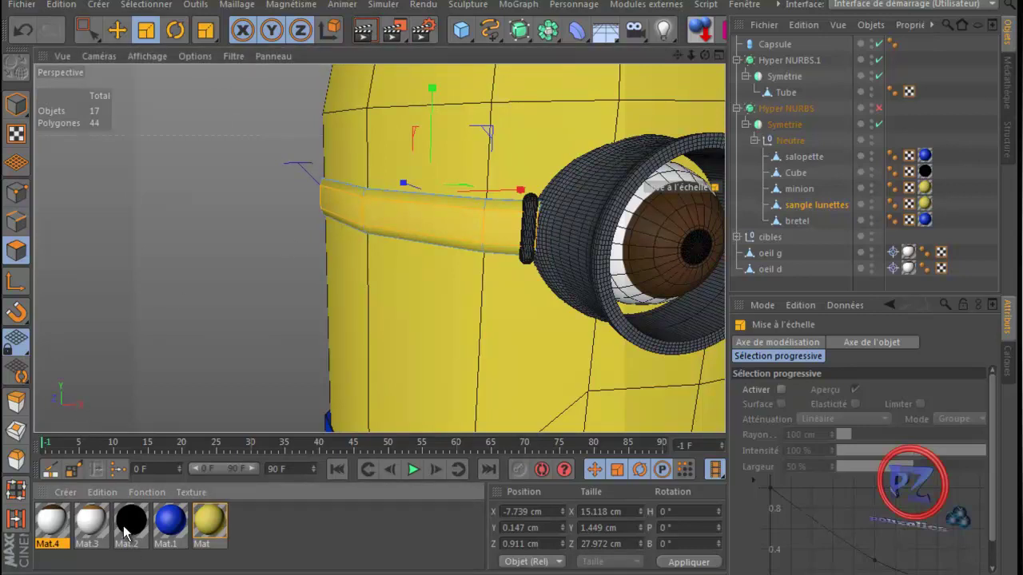
- Apply the black material Mat.2 to the strap "sangle lunettes" and re-enable the body's Hyper NURBS
drag(126, 534, 823, 210)
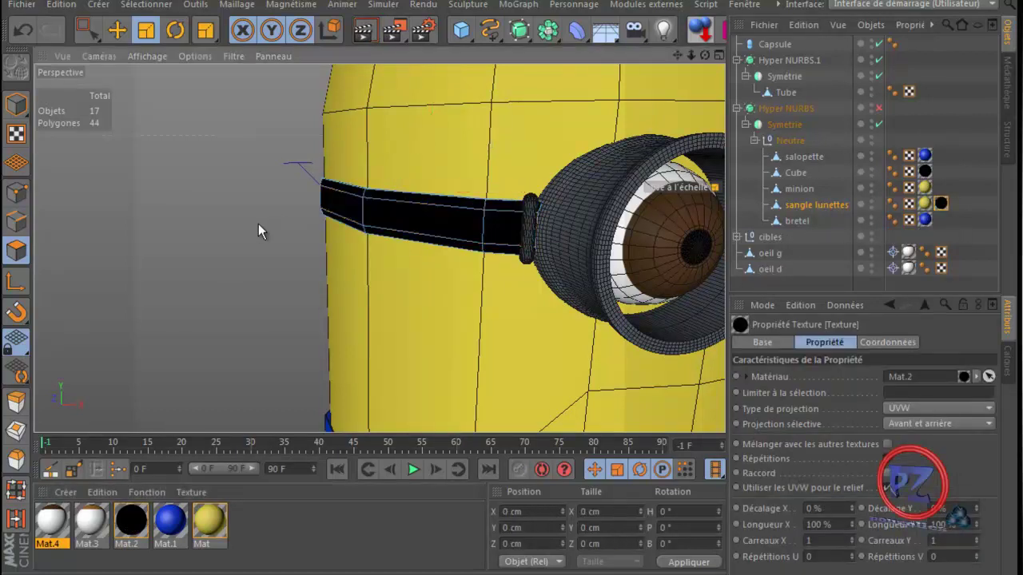
scroll(259, 226, down, 6)
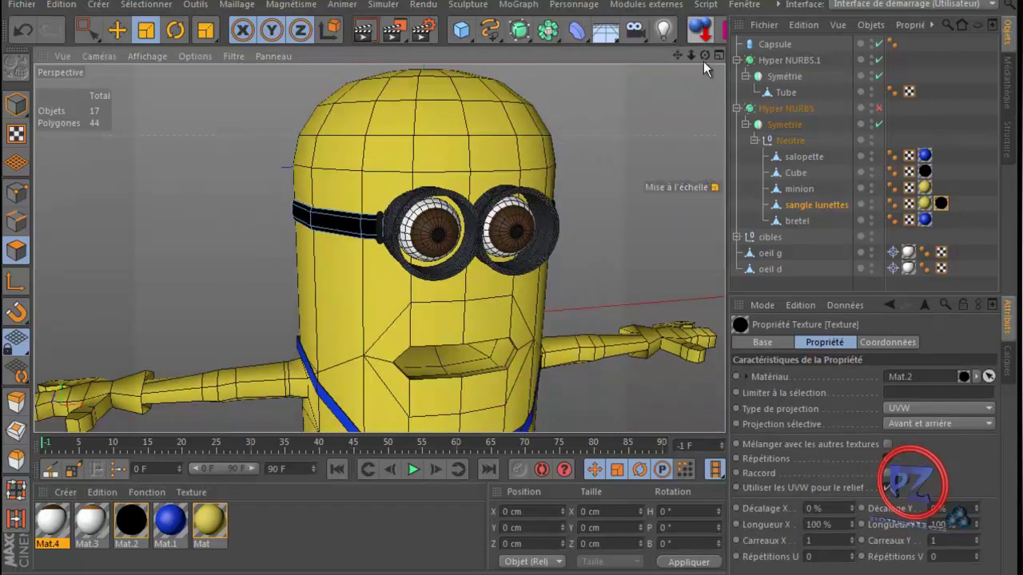
drag(705, 56, 511, 333)
scroll(645, 170, down, 3)
scroll(605, 166, down, 4)
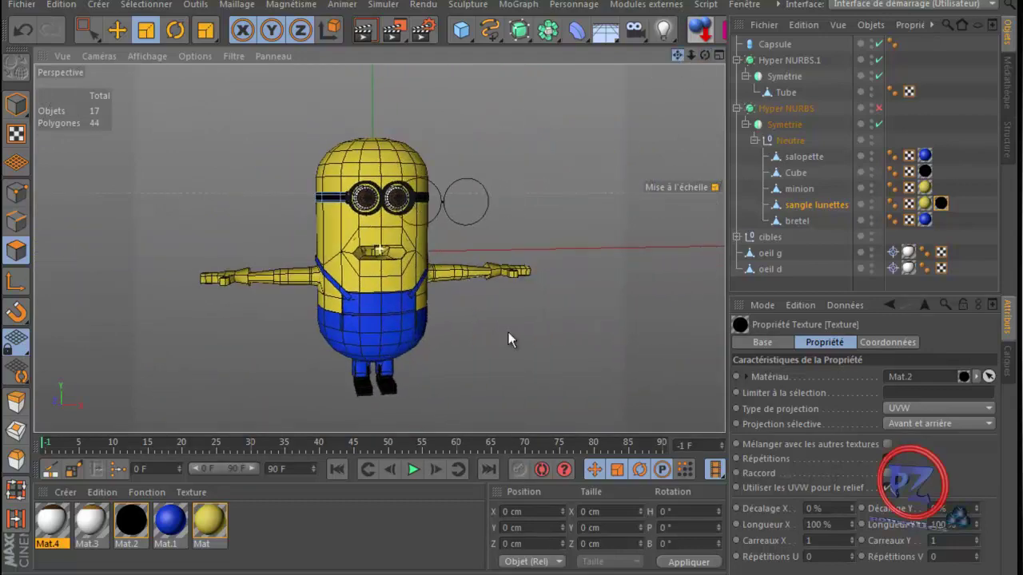
drag(704, 50, 517, 331)
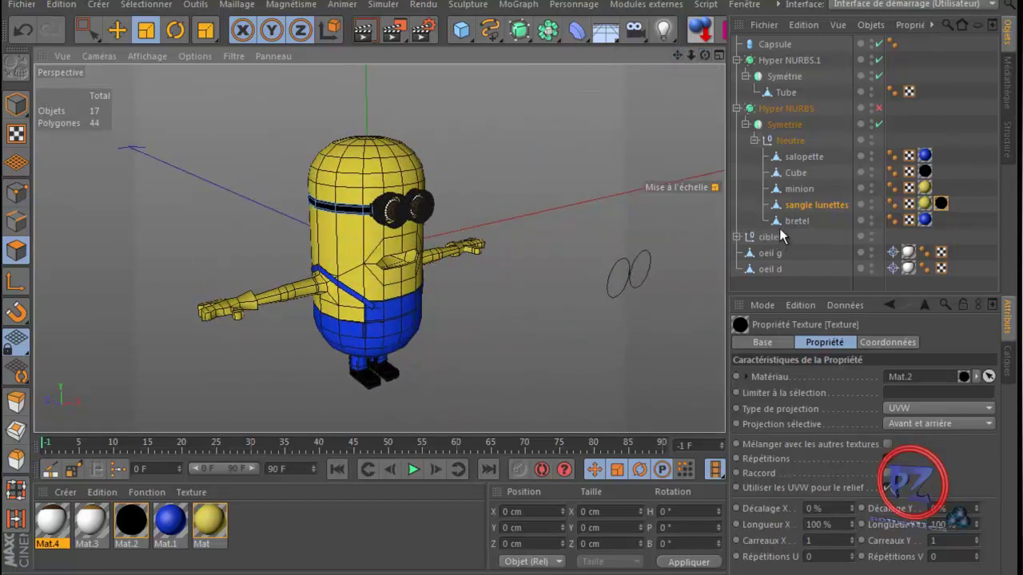
click(878, 108)
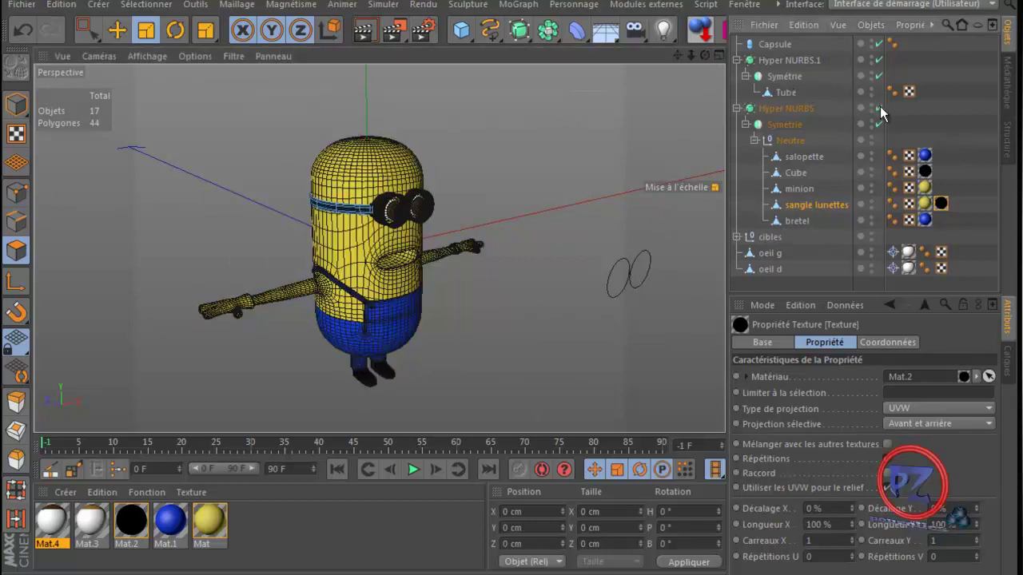
- Take the goggles' Symétrie with its Tube out of Hyper NURBS.1 and delete Hyper NURBS.1
click(769, 46)
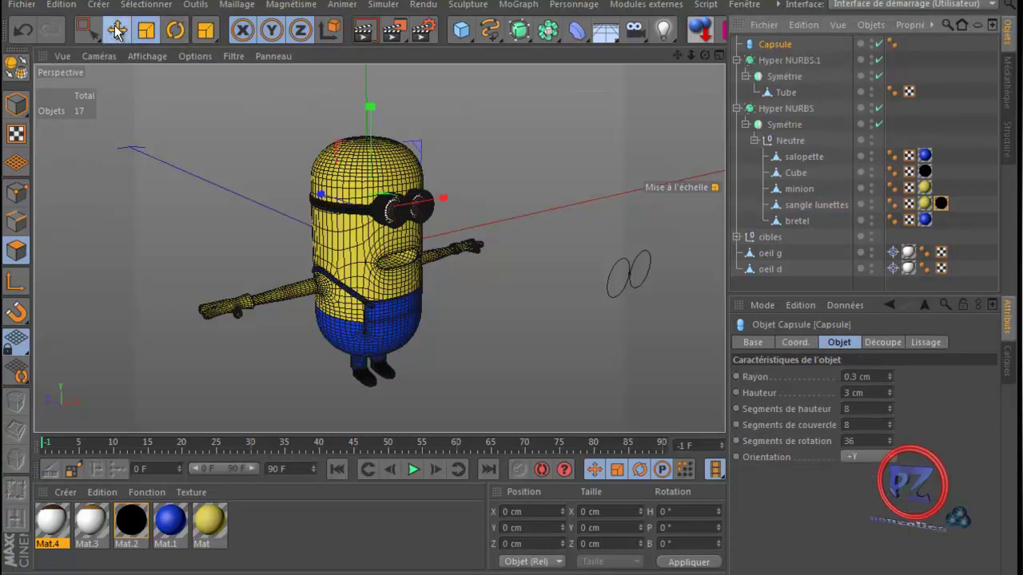
click(117, 30)
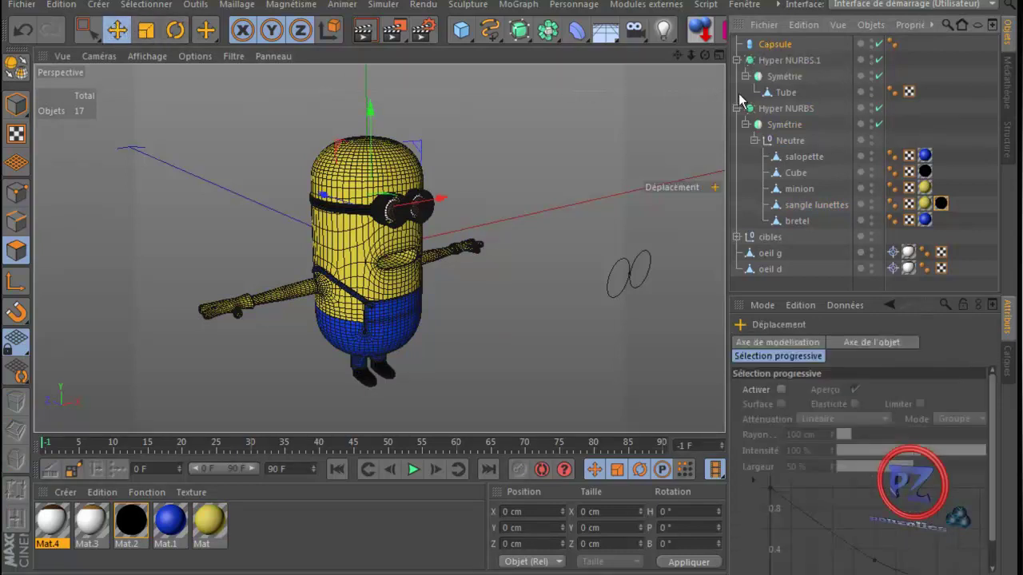
click(781, 80)
drag(781, 80, 783, 58)
click(769, 92)
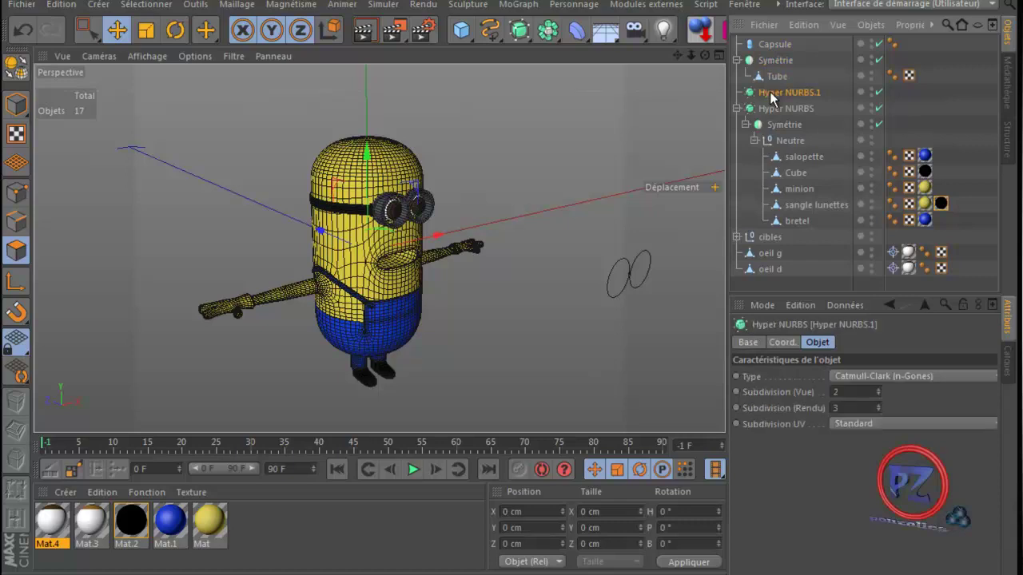
key(Delete)
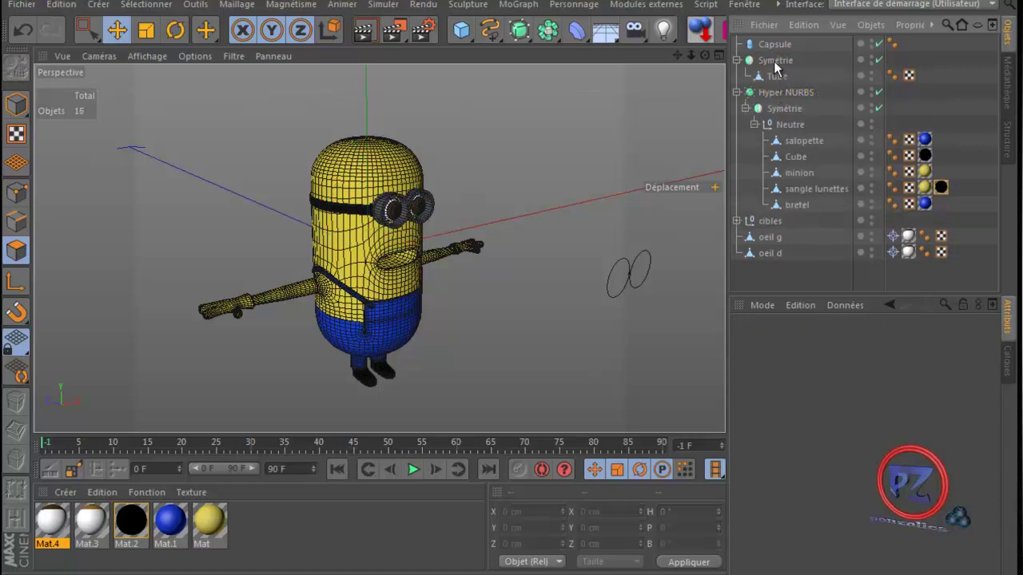
- Make the goggles' Symétrie object editable and expand it to show its Tube
click(773, 63)
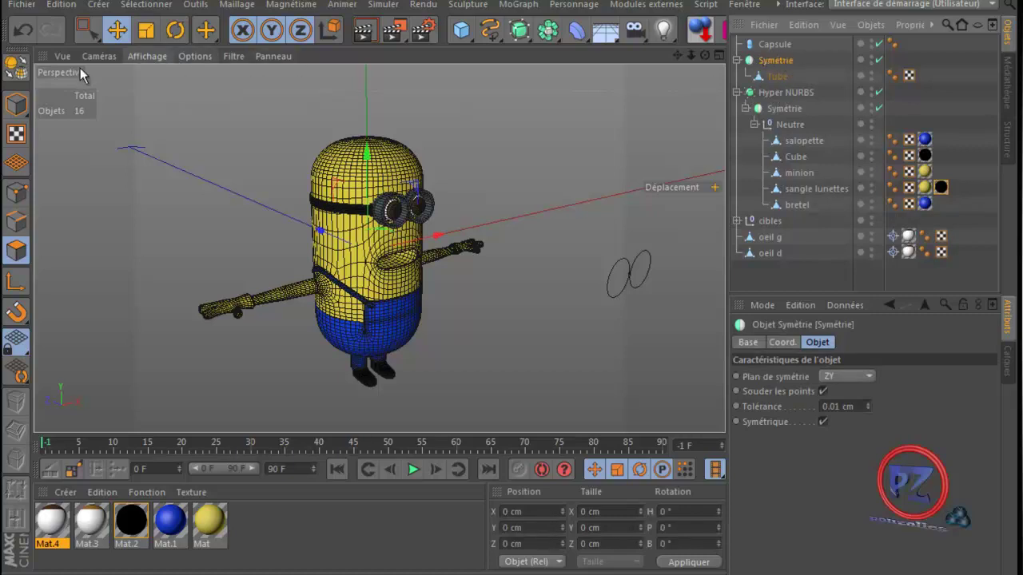
click(19, 71)
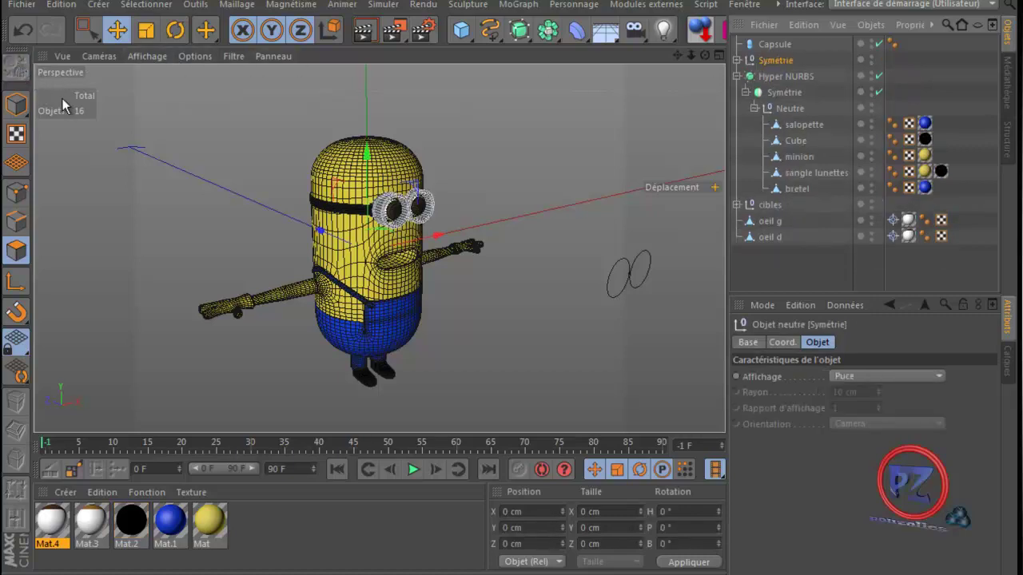
click(735, 60)
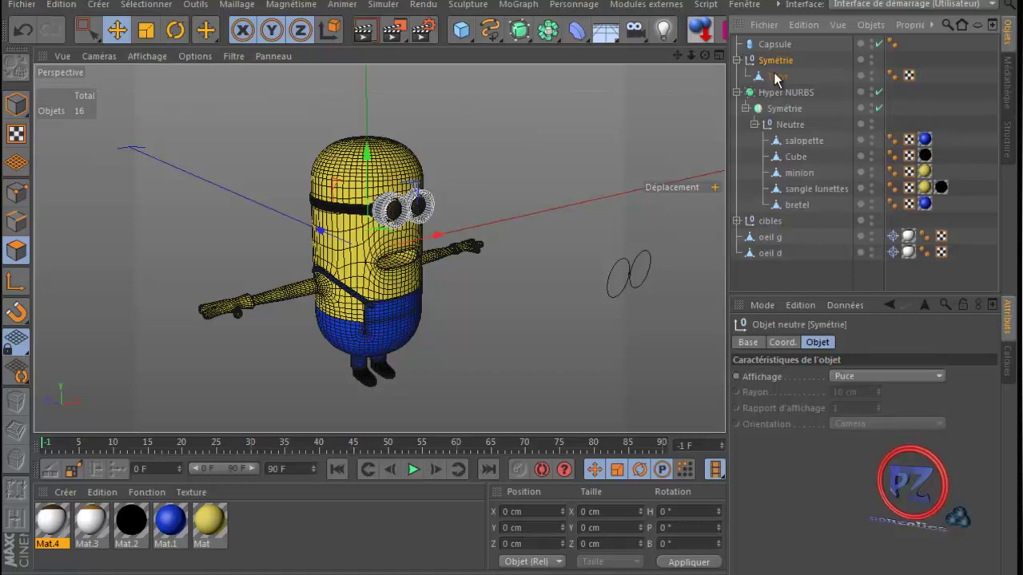
- Move the Tube into the Neutre group between "sangle lunettes" and "bretel", and delete the emptied Symétrie null
drag(777, 77, 799, 210)
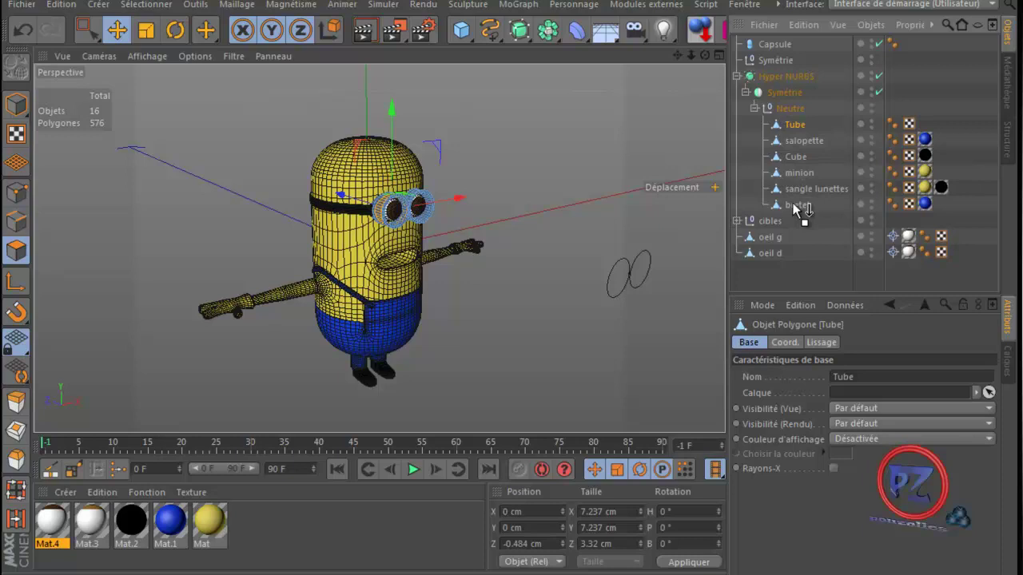
drag(799, 209, 803, 195)
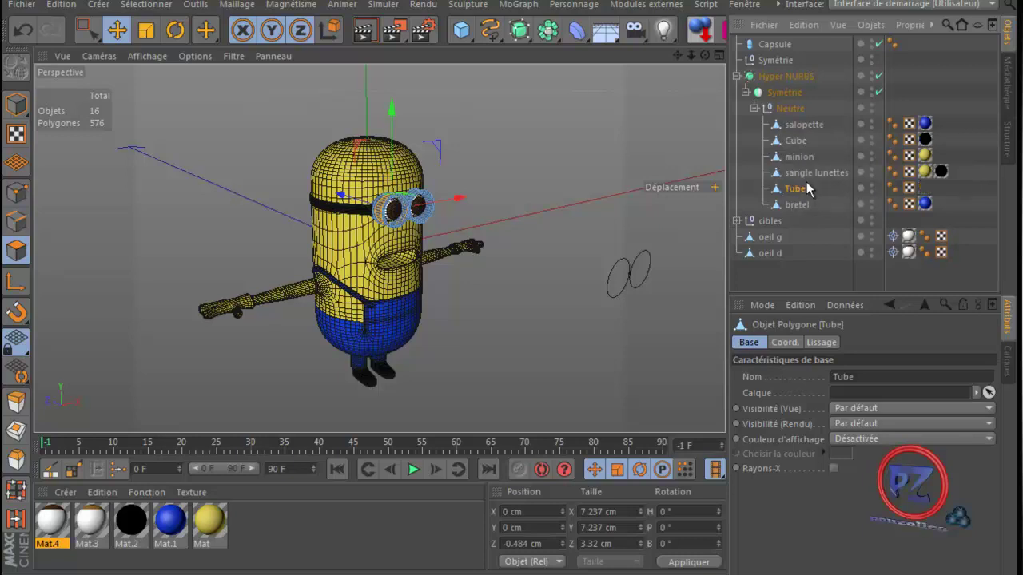
click(774, 60)
key(Delete)
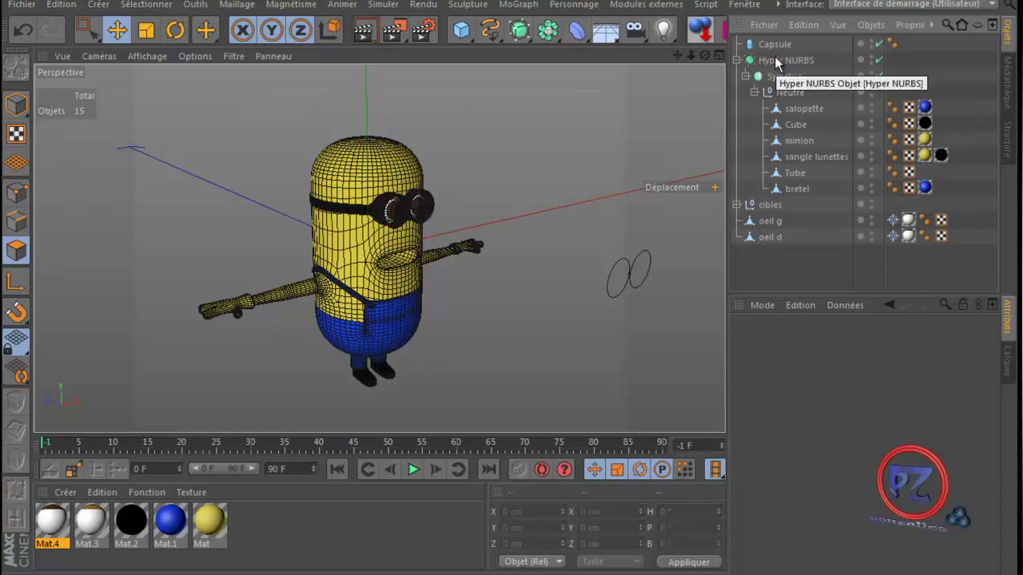
- Move the Capsule into the Neutre group between the Tube and "bretel", and rename the Tube "lunette"
click(775, 45)
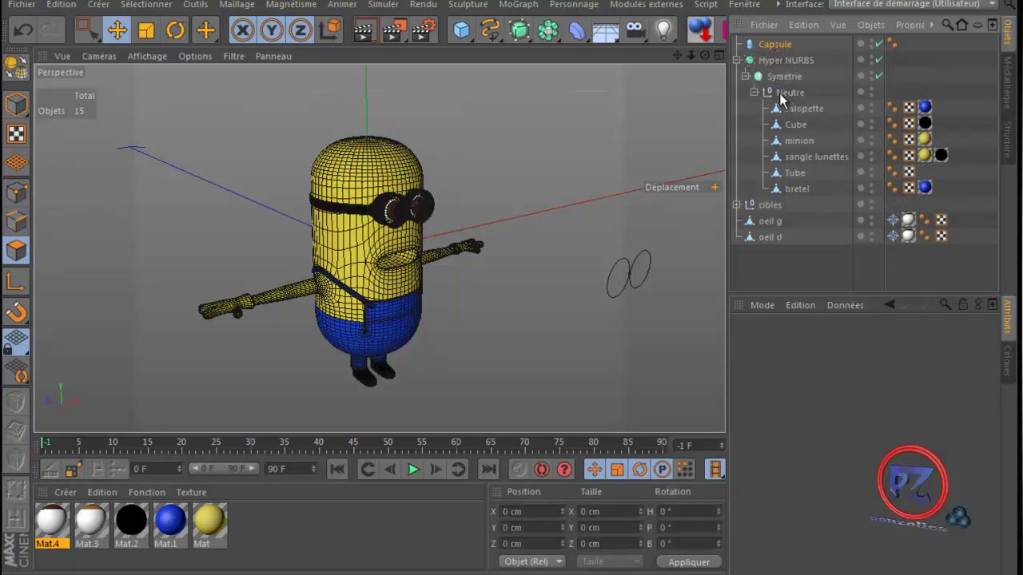
drag(780, 94, 796, 182)
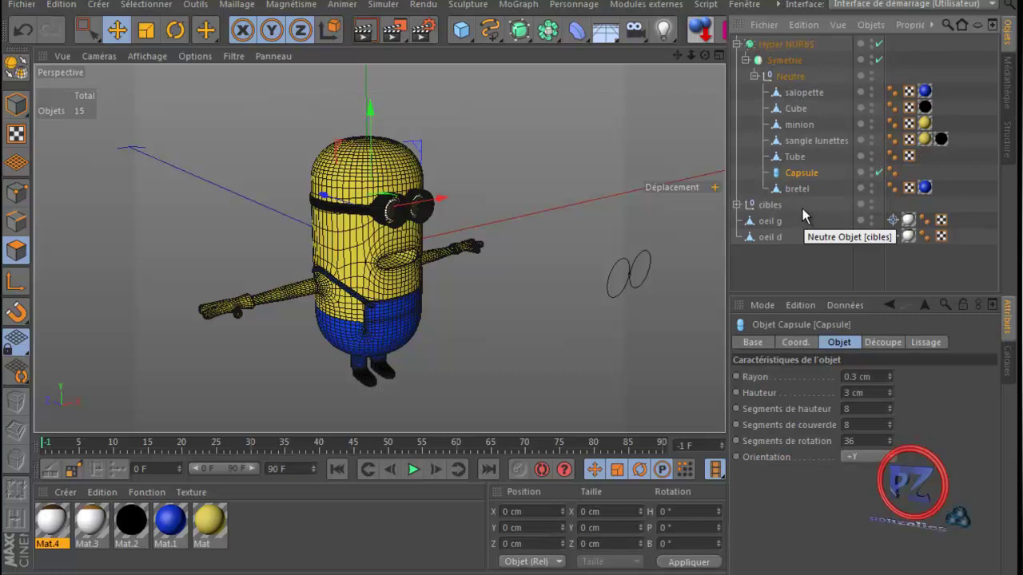
double_click(793, 158)
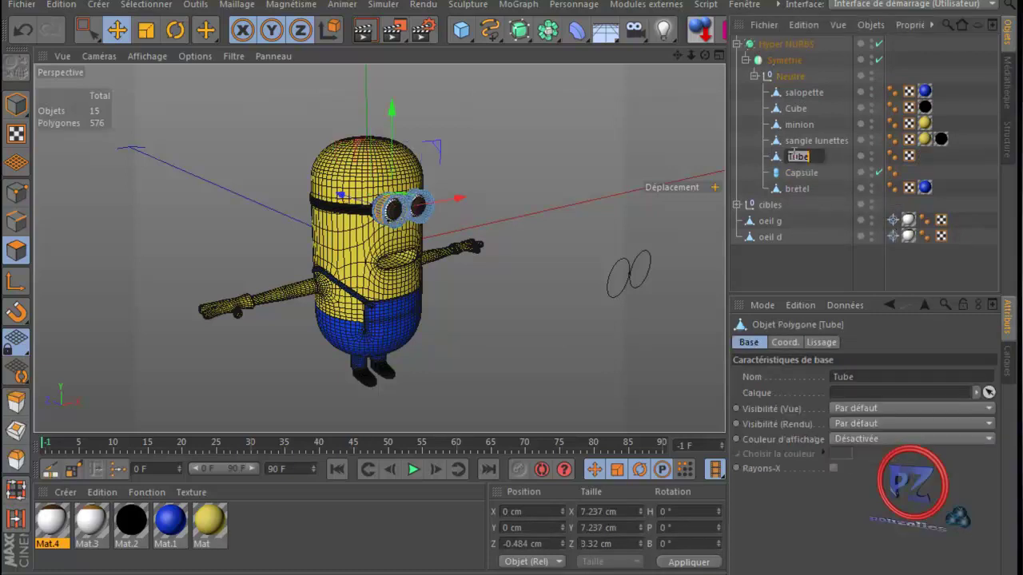
text(lunette)
key(Return)
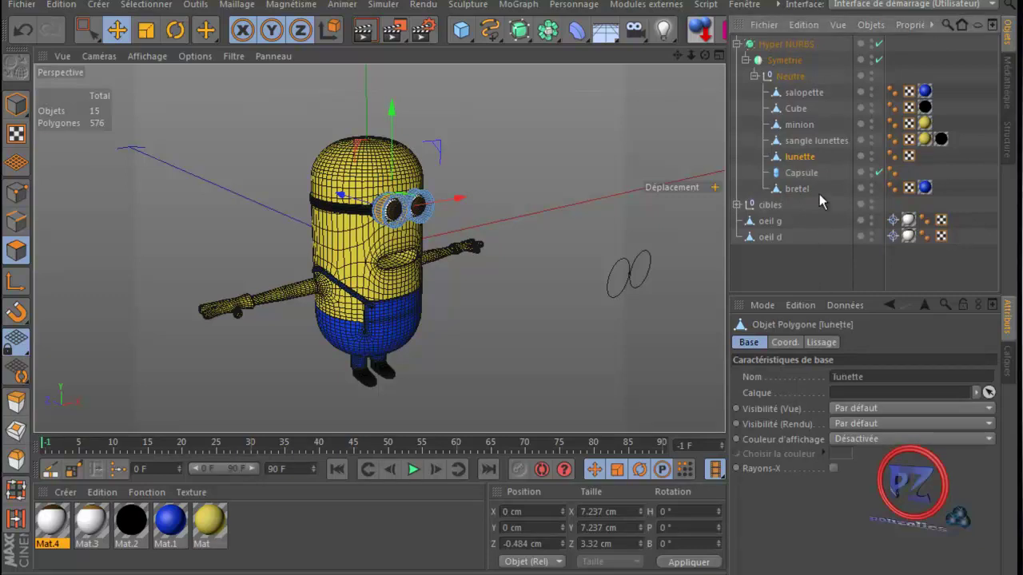
- Group "sangle lunettes", "lunette" and the Capsule under a new null named "lunettes"
click(804, 142)
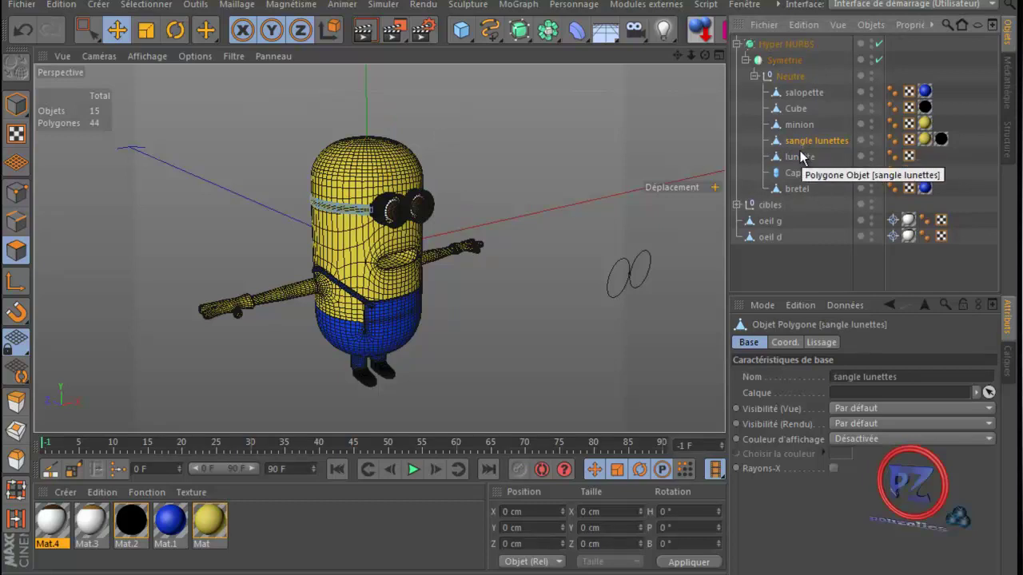
ctrl+click(798, 157)
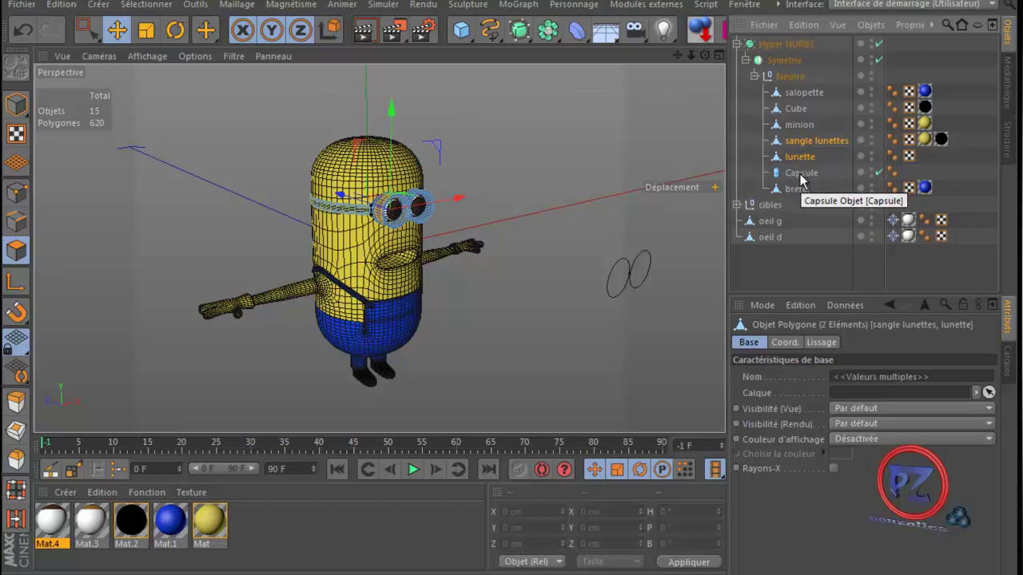
ctrl+click(801, 173)
right_click(807, 148)
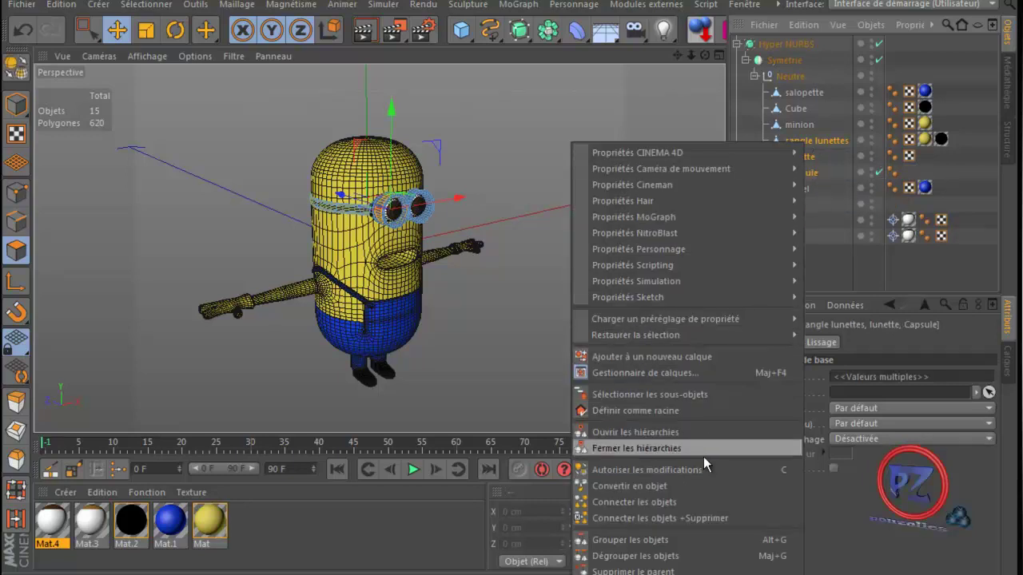
click(631, 540)
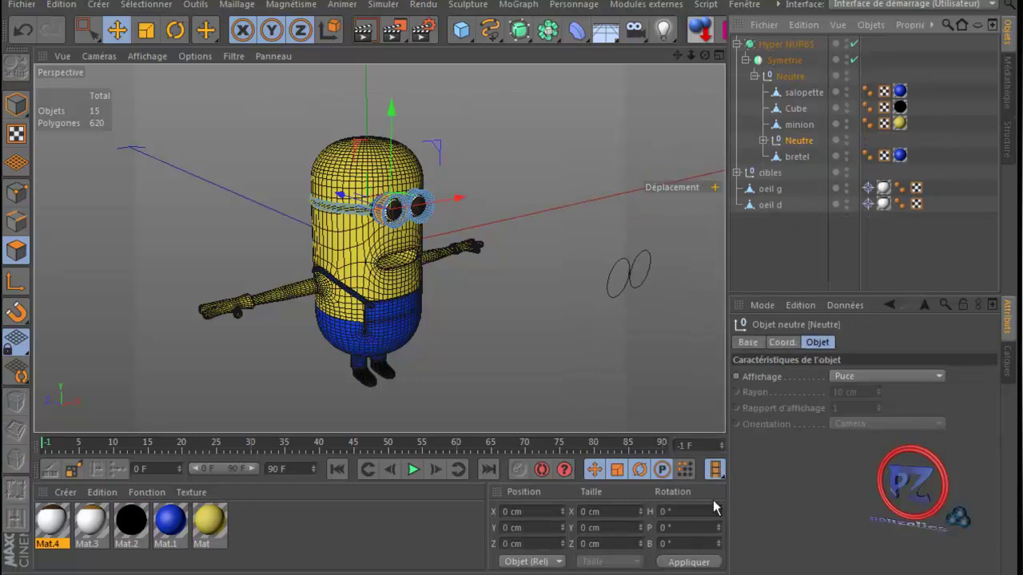
double_click(798, 140)
key(BackSpace)
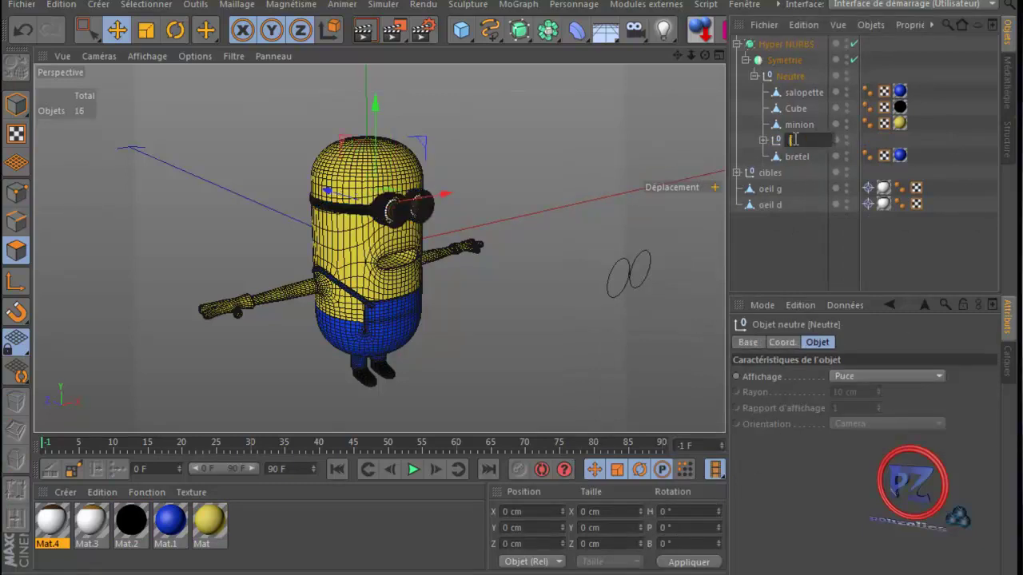
text(lunettes)
key(Return)
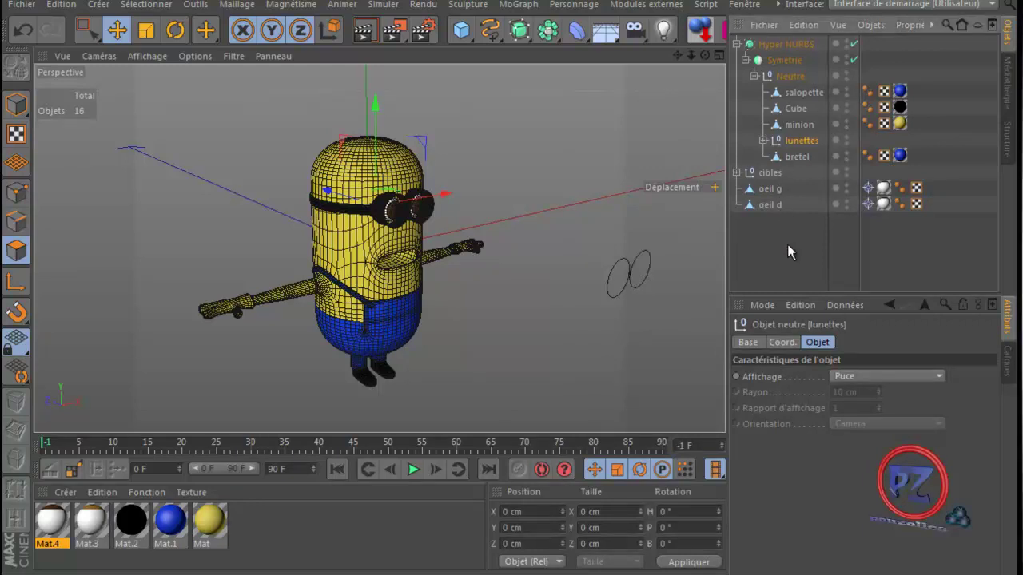
- Move "bretel" directly below "salopette" in the Neutre group, and rename the shoe object Cube as "piet"
drag(798, 144, 801, 101)
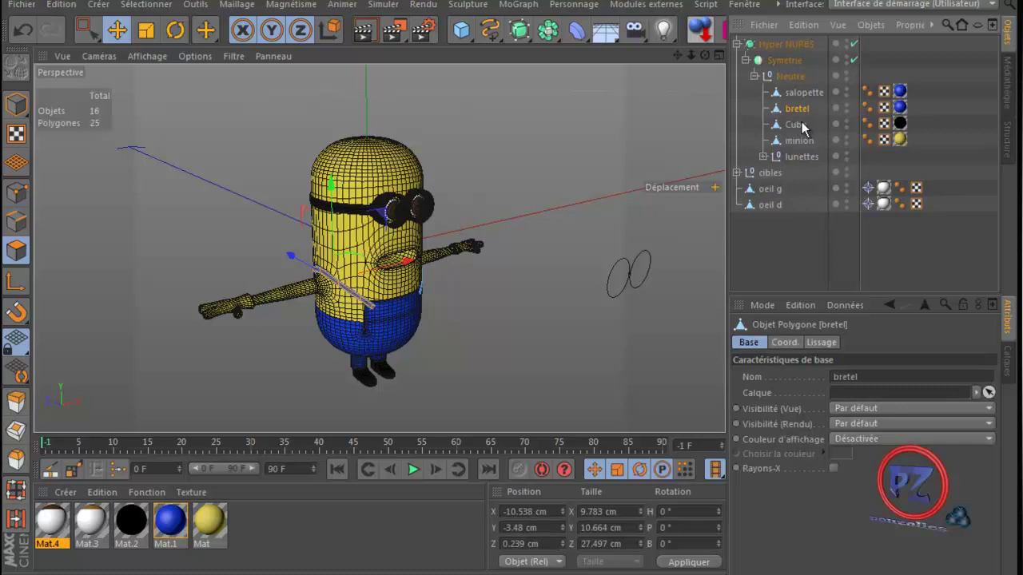
click(797, 125)
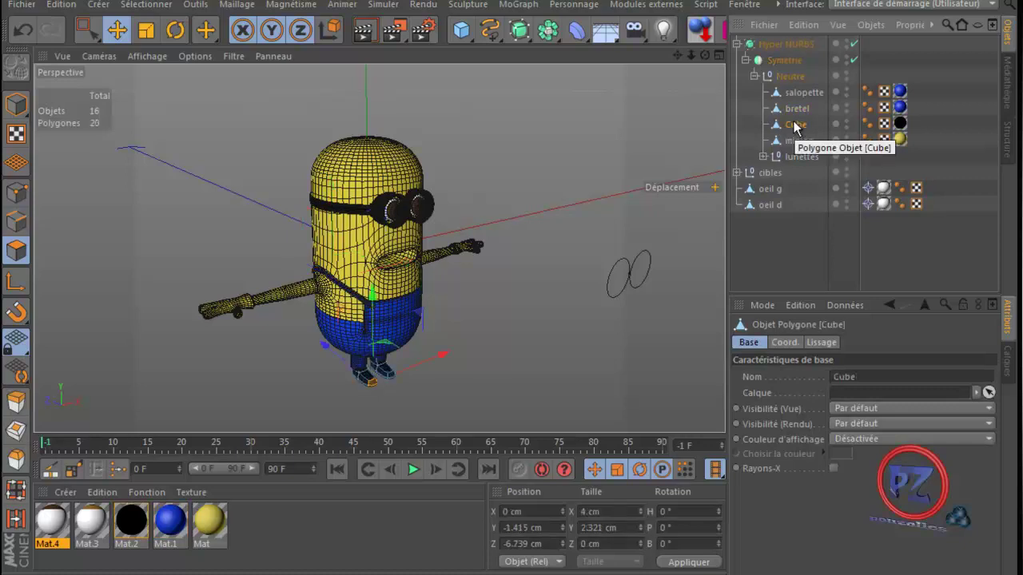
double_click(796, 125)
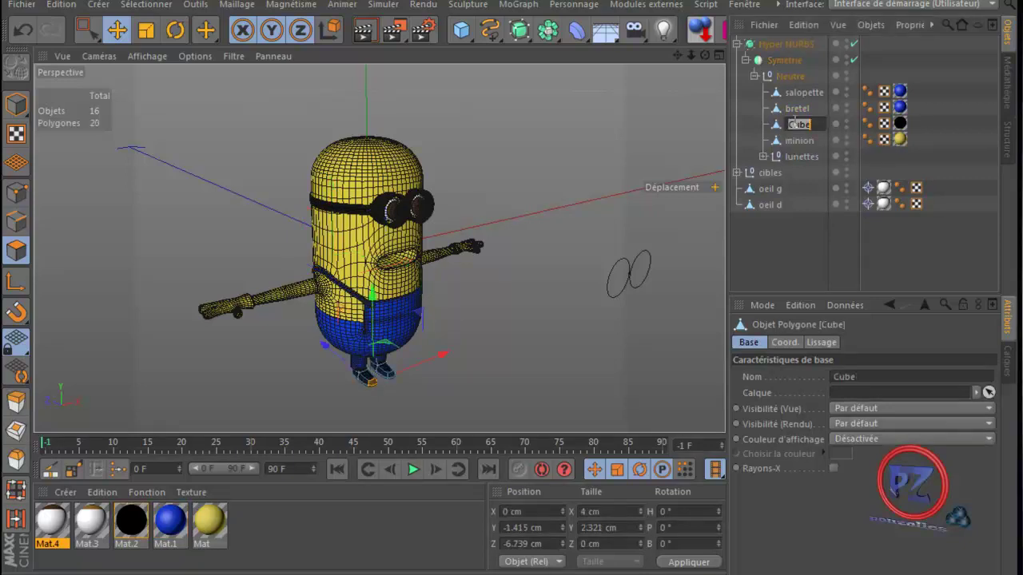
text(piet)
key(Return)
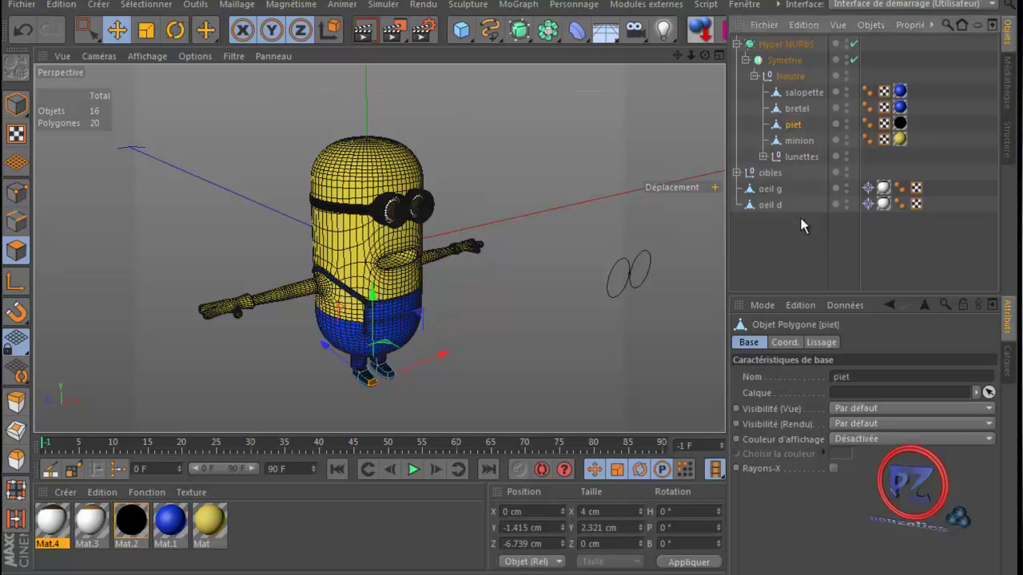
- Try raising the "lunettes" group vertically above the eyes, and undo the move
click(799, 140)
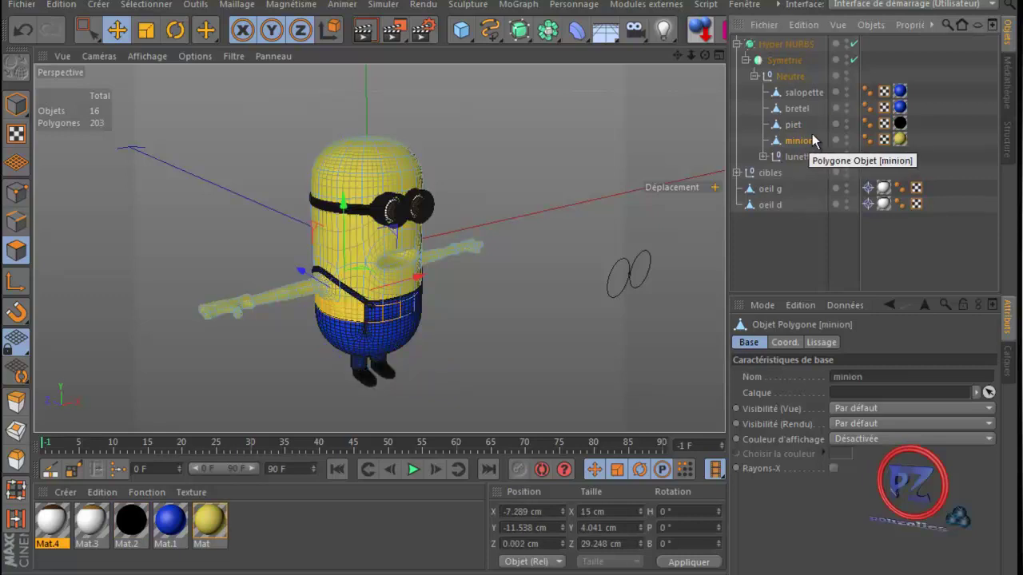
click(801, 156)
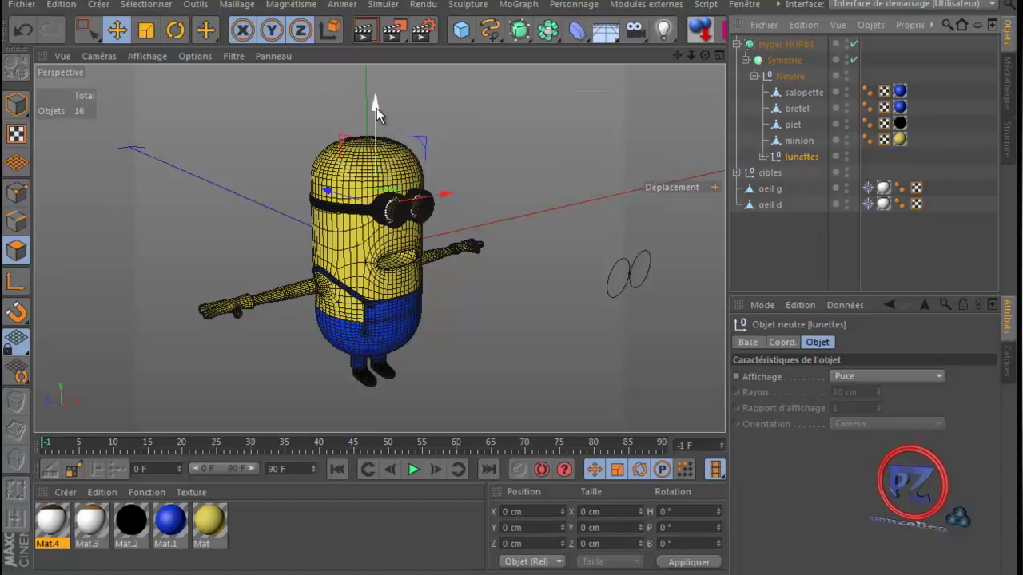
drag(376, 103, 378, 75)
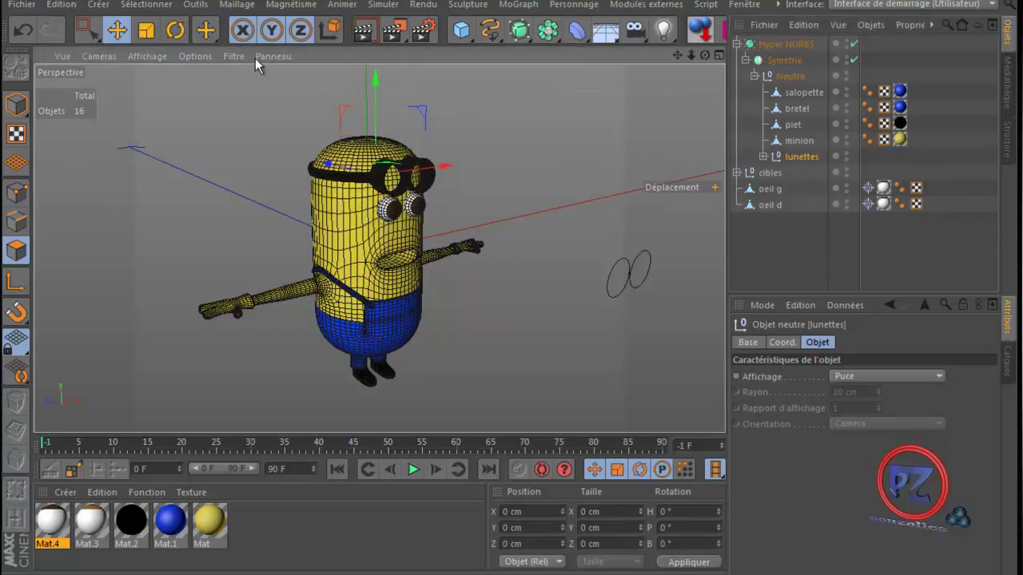
click(21, 32)
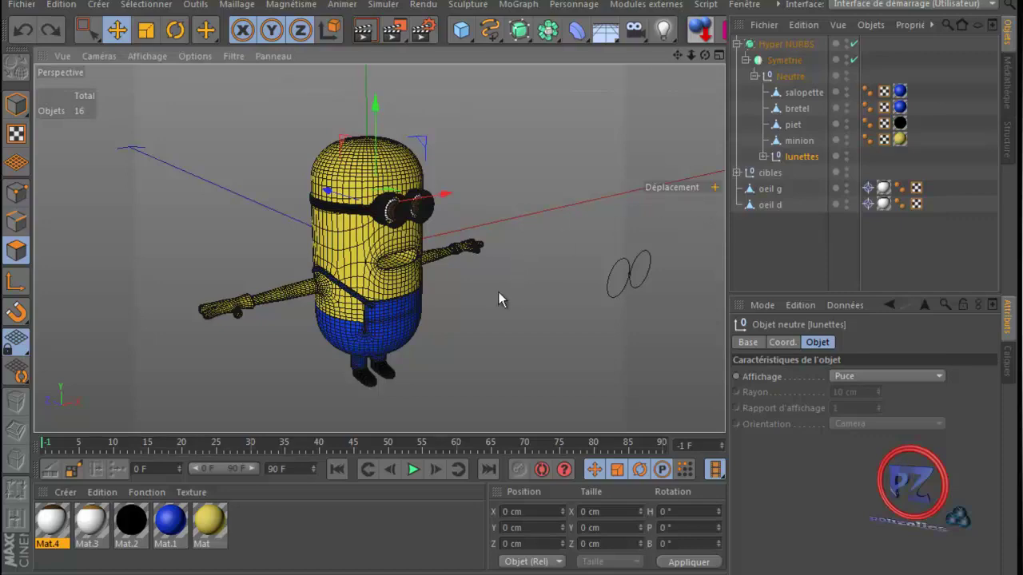
scroll(483, 302, up, 5)
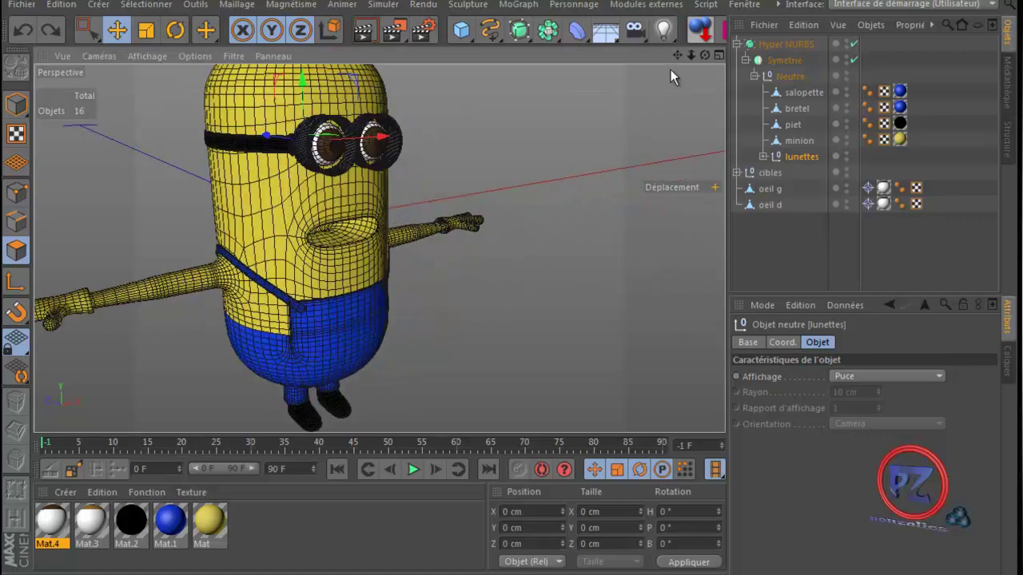
alt+drag(514, 350, 512, 331)
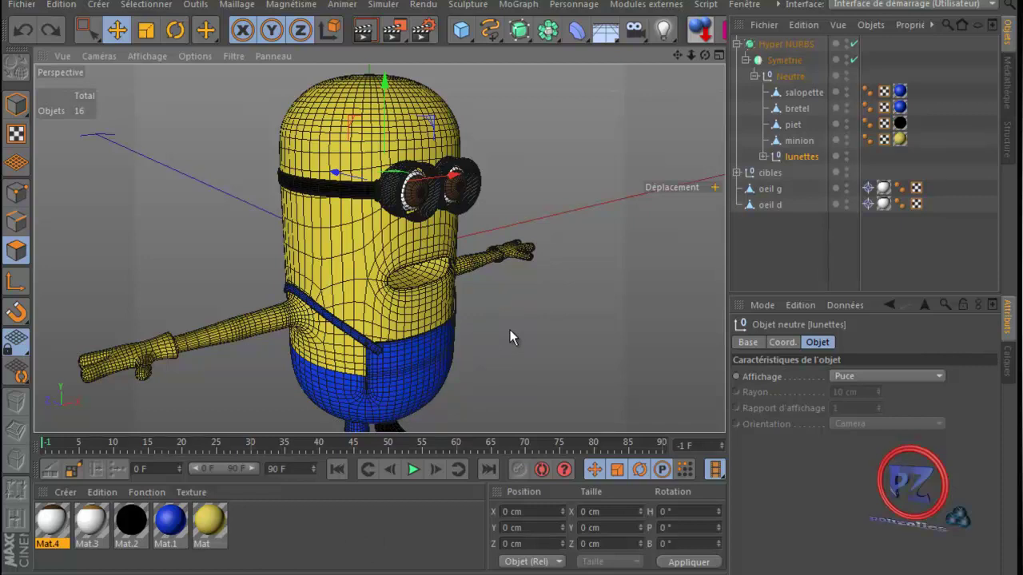
scroll(509, 330, down, 3)
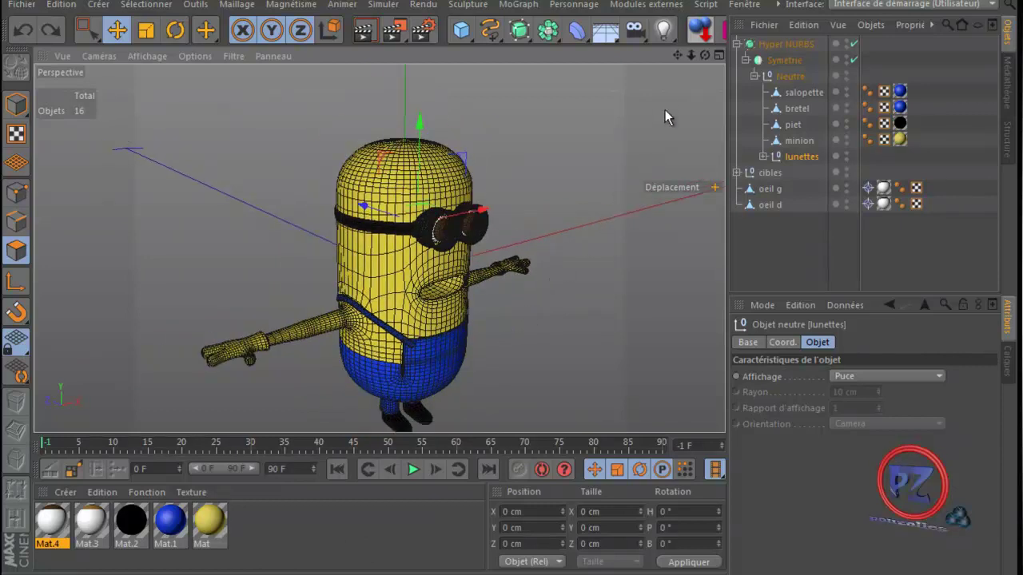
alt+drag(677, 63, 608, 152)
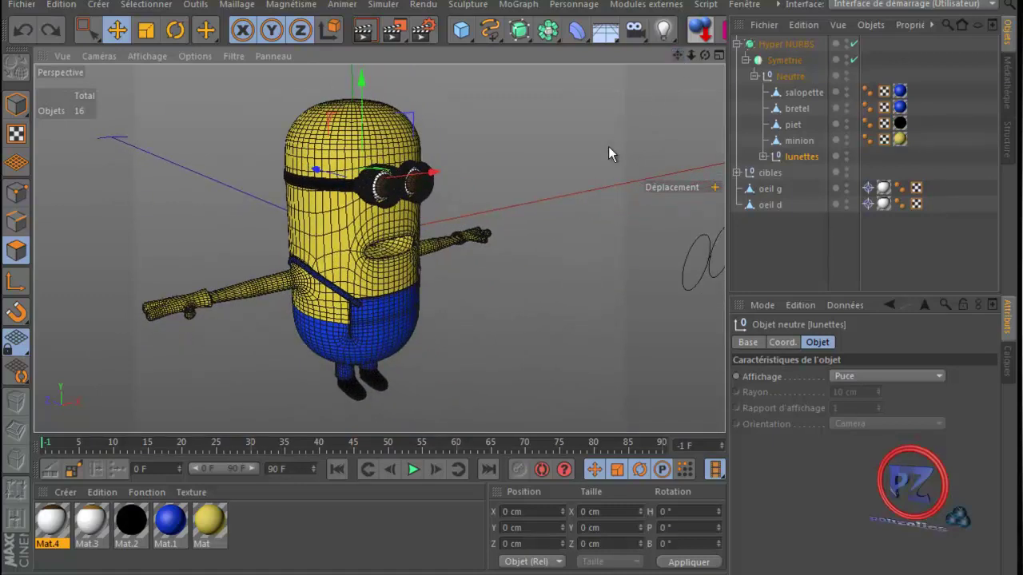